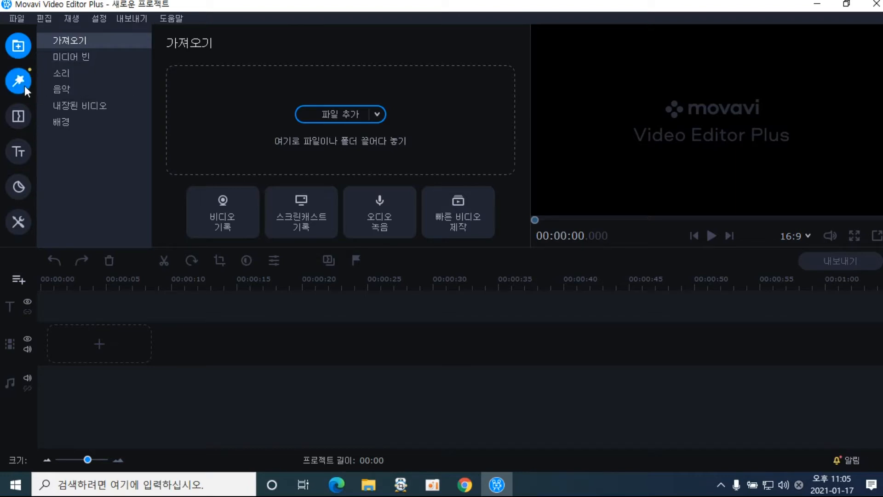
Browse the Filters, Transitions, Titles, Stickers and More Tools libraries, then return to Import
left_click(19, 82)
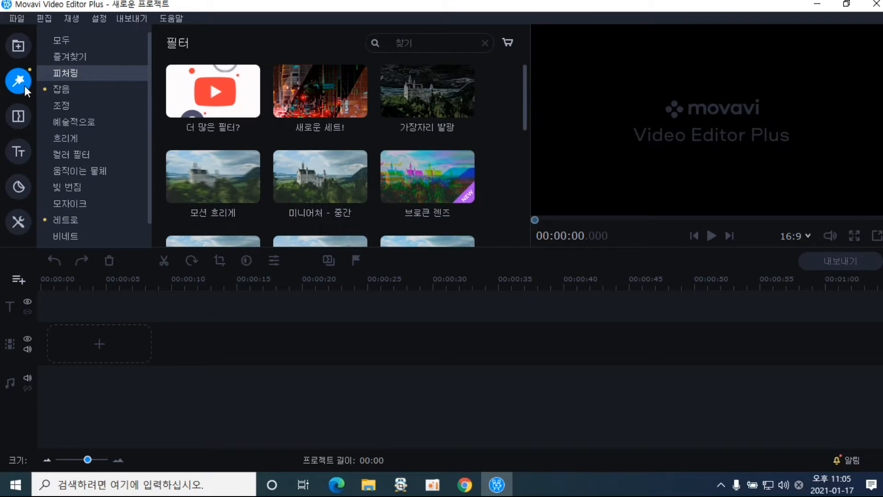
left_click(22, 117)
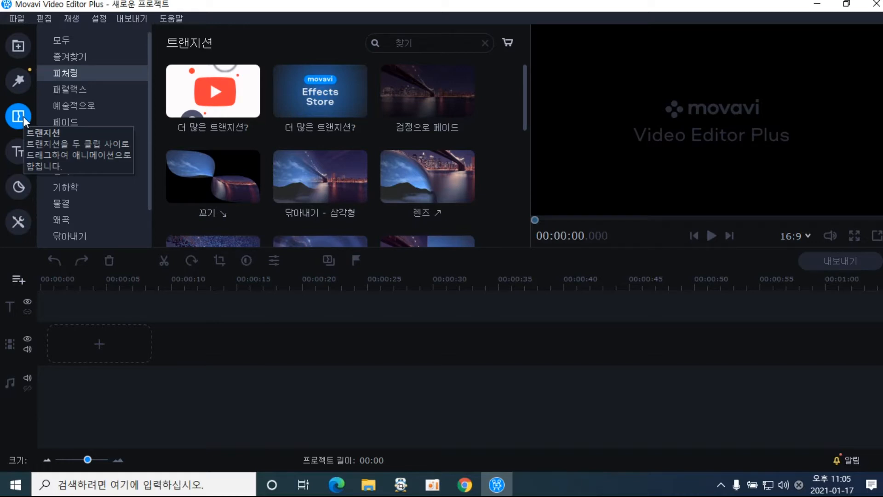
left_click(20, 151)
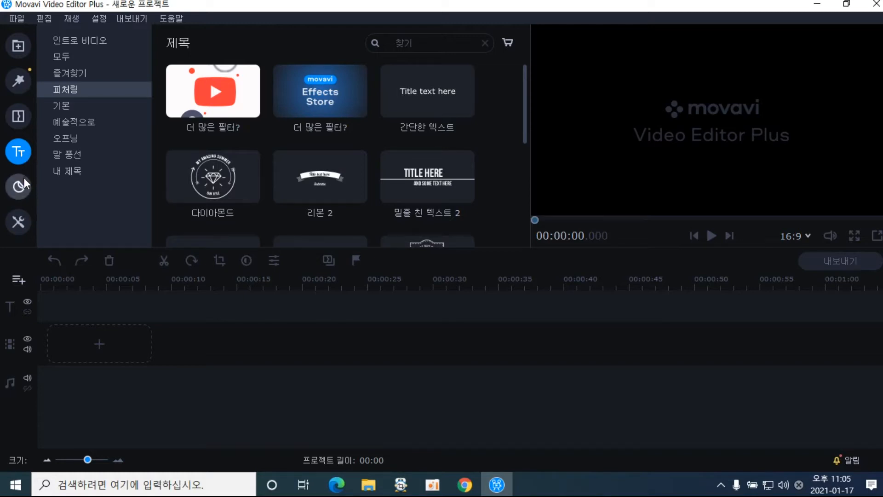
left_click(24, 190)
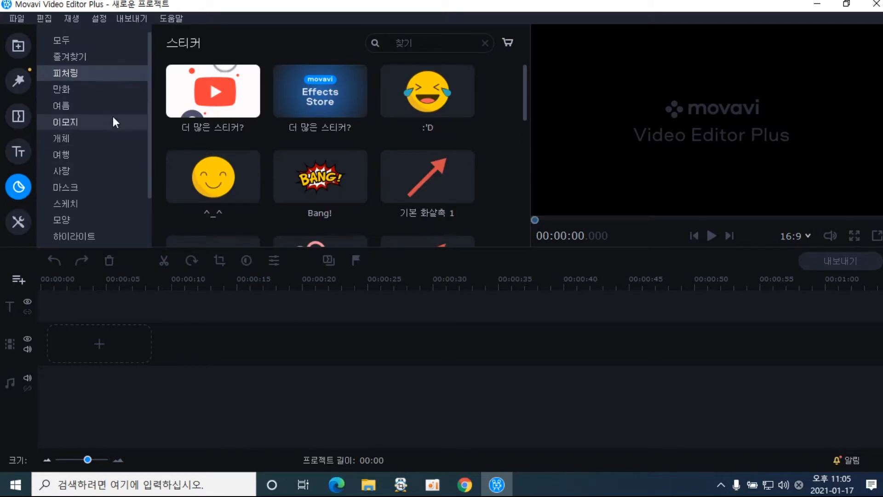
left_click(92, 137)
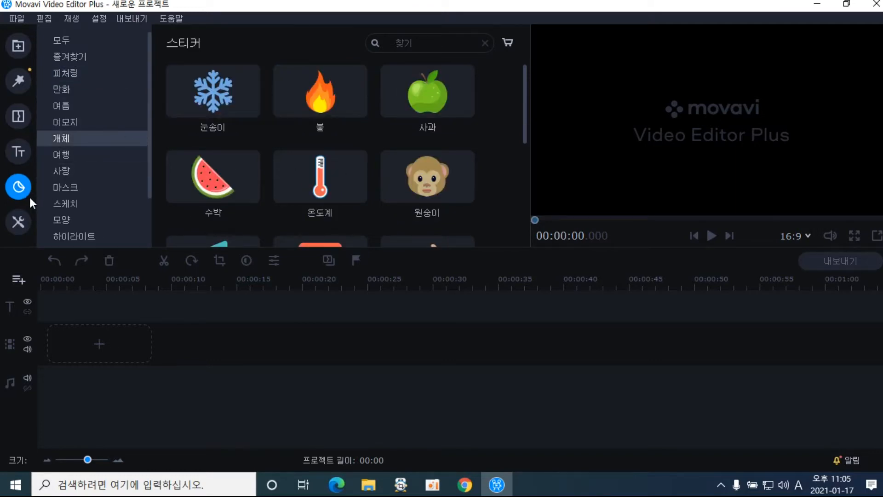
left_click(23, 220)
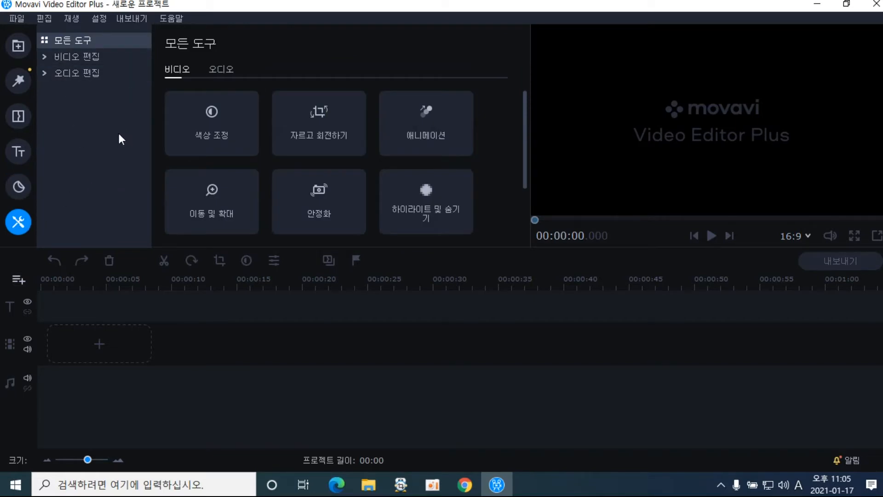
left_click(21, 54)
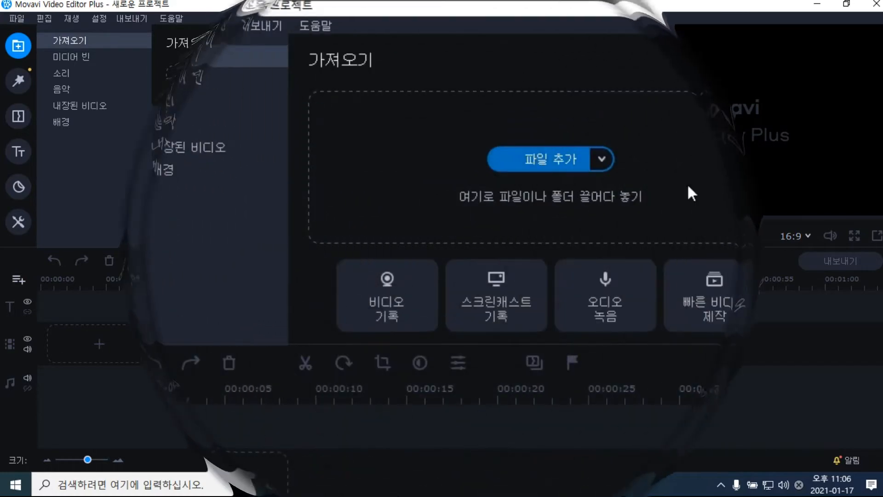
Import the 'what is happiness (Fleshly blessing)' lecture video from the 기타 folder
left_click(559, 168)
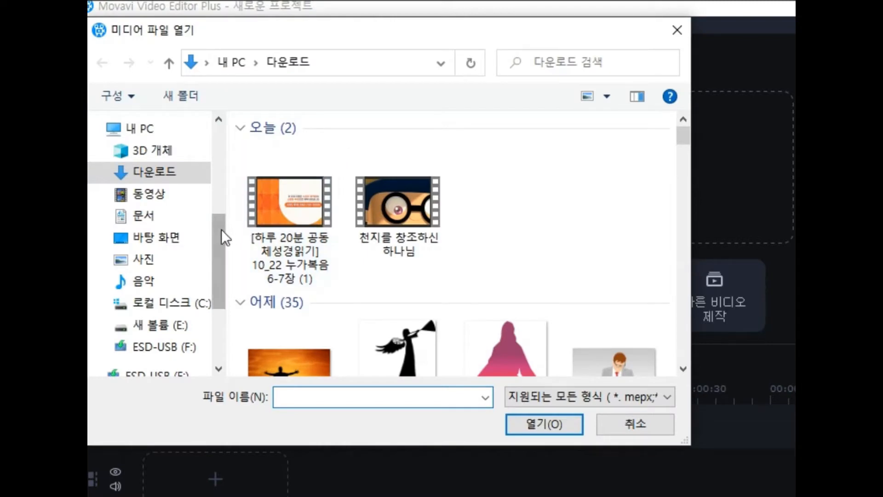
left_click_drag(220, 247, 216, 175)
left_click(159, 187)
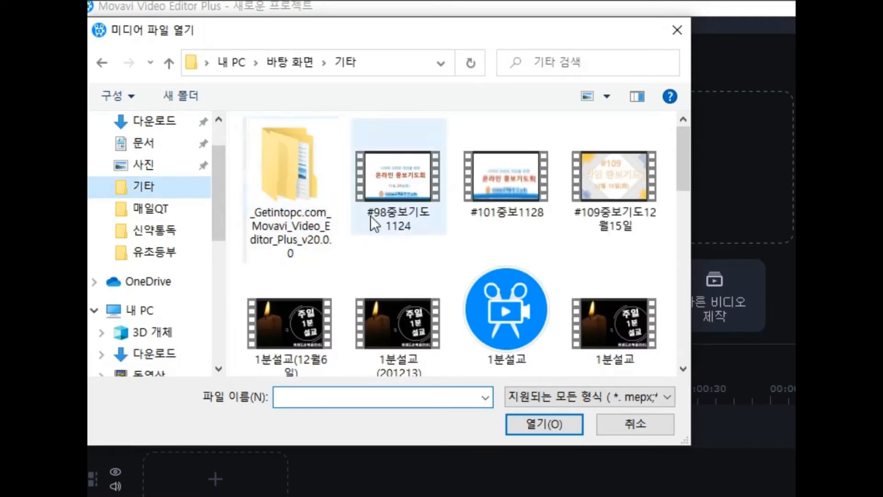
left_click_drag(679, 168, 680, 223)
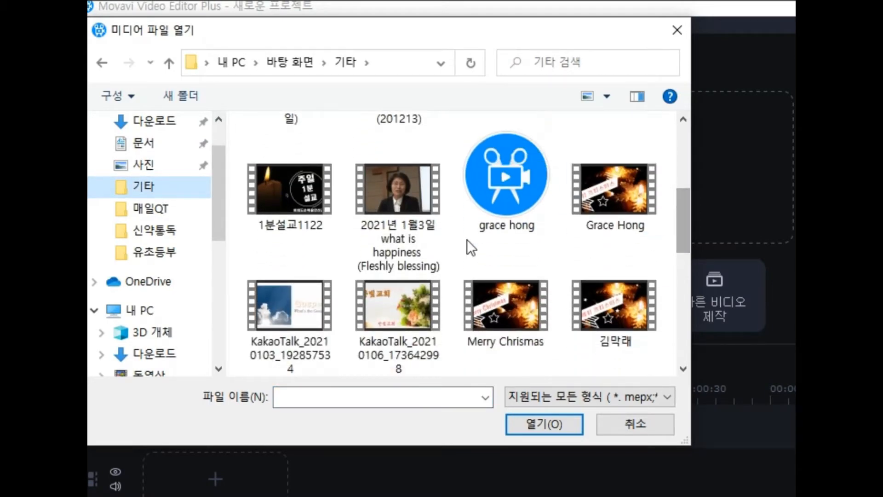
left_click(390, 214)
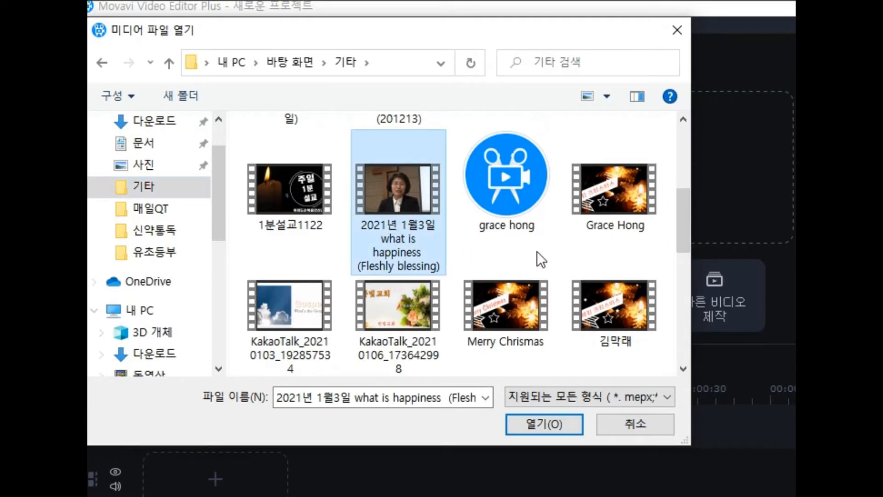
left_click_drag(686, 243, 700, 224)
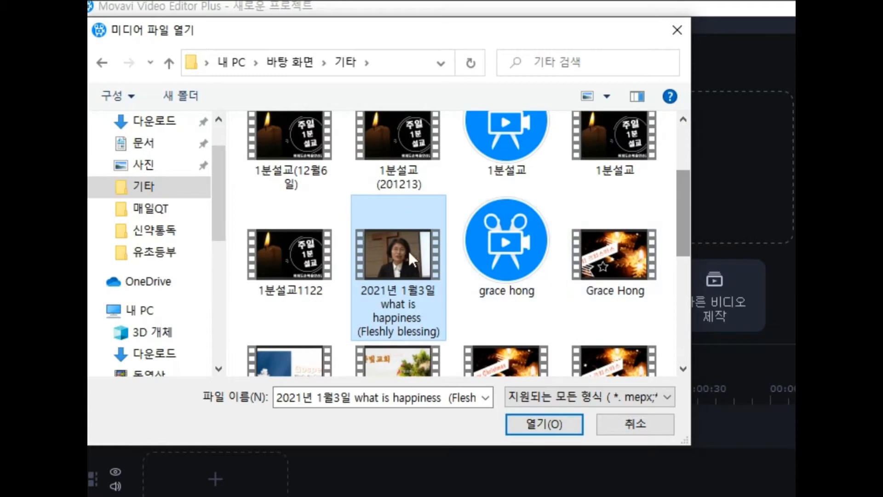
double_click(398, 256)
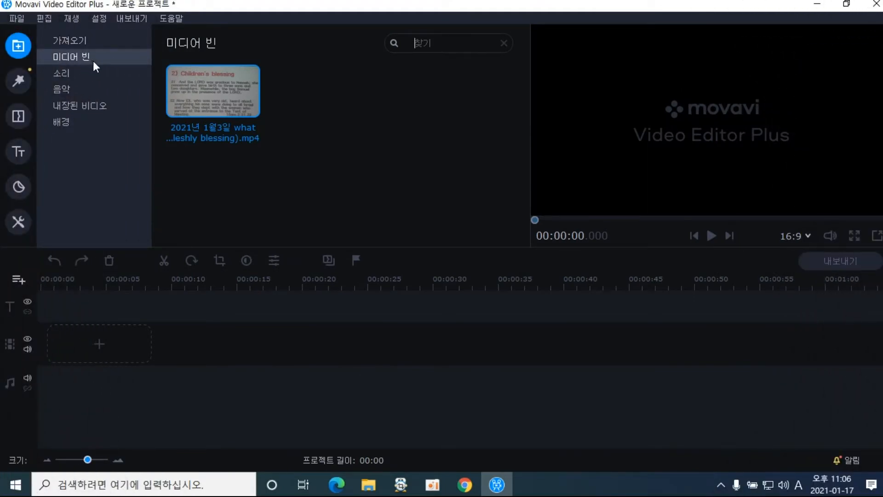
Import the KakaoTalk_20210106_173642998 clip into the media bin
left_click(85, 43)
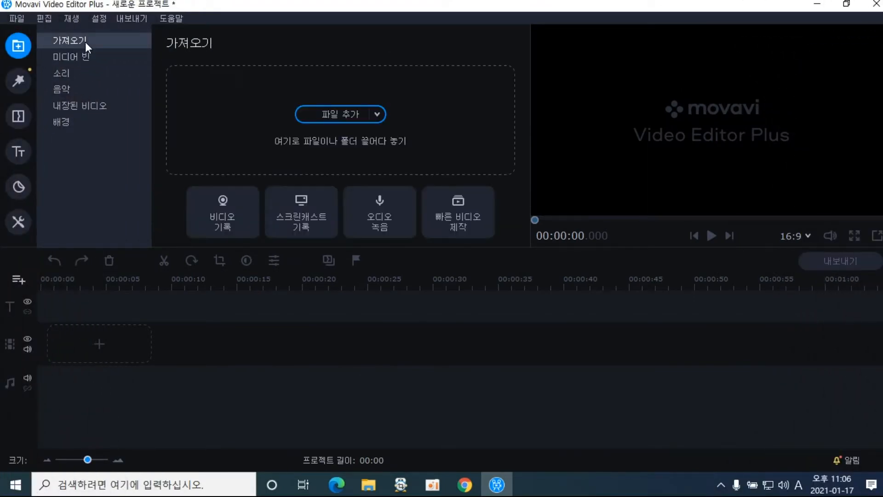
left_click(322, 114)
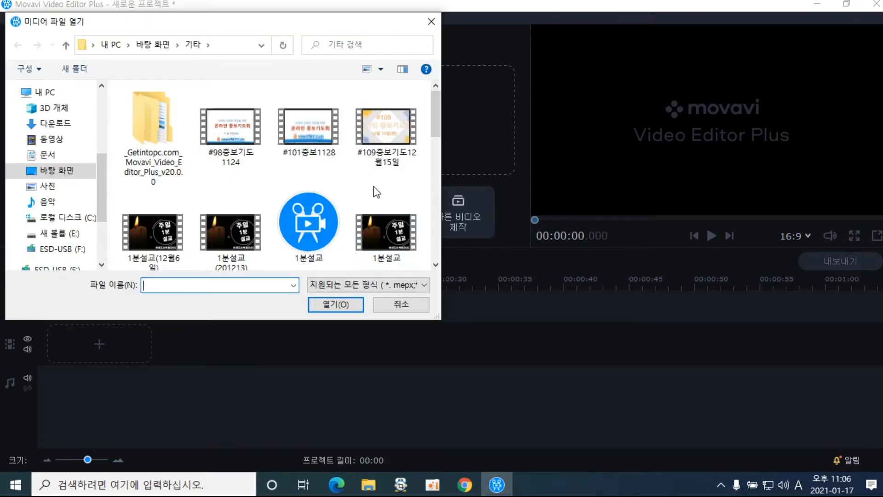
left_click_drag(437, 113, 446, 170)
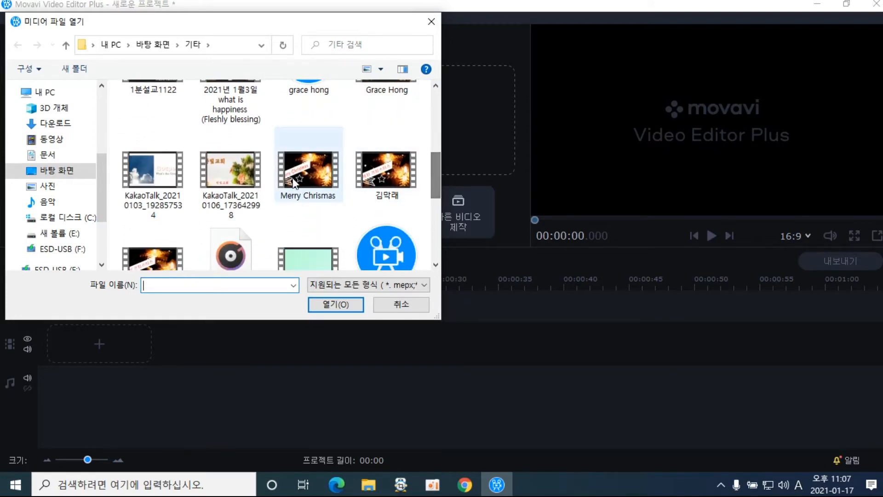
double_click(247, 178)
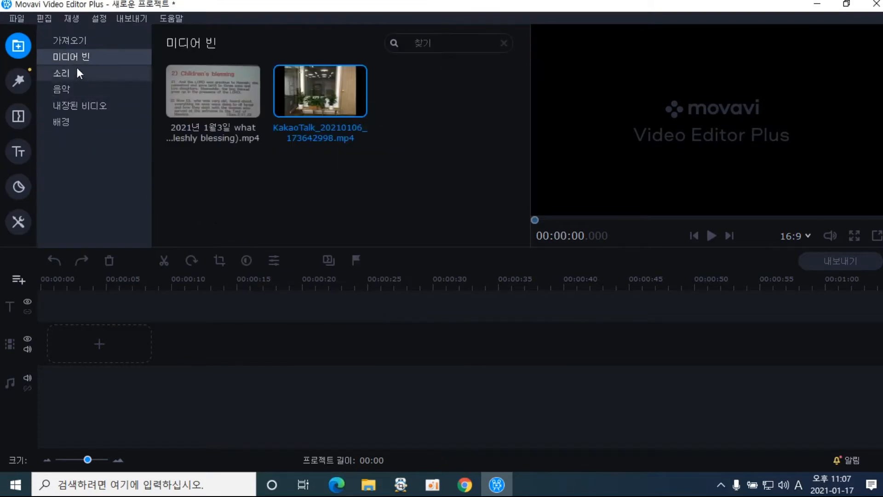
Import photos 20201230_213331, 214650, 214347 and 212359 together from the 유초등부 folder
left_click(72, 39)
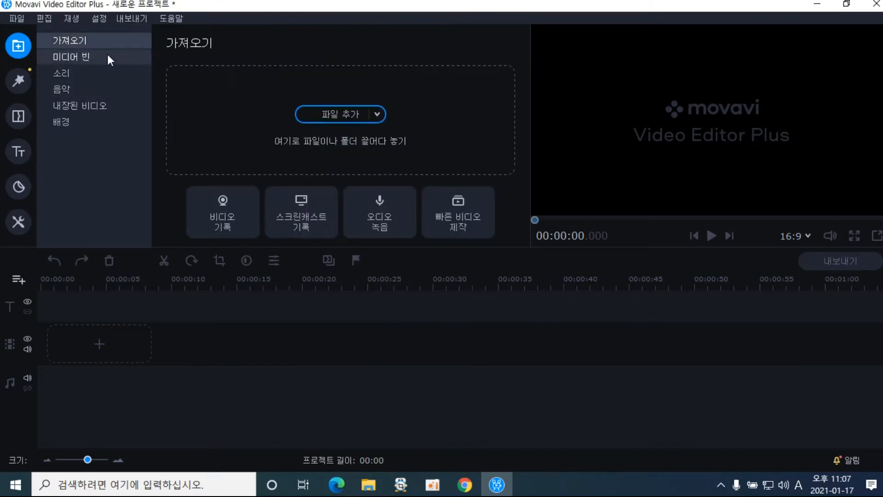
left_click(334, 117)
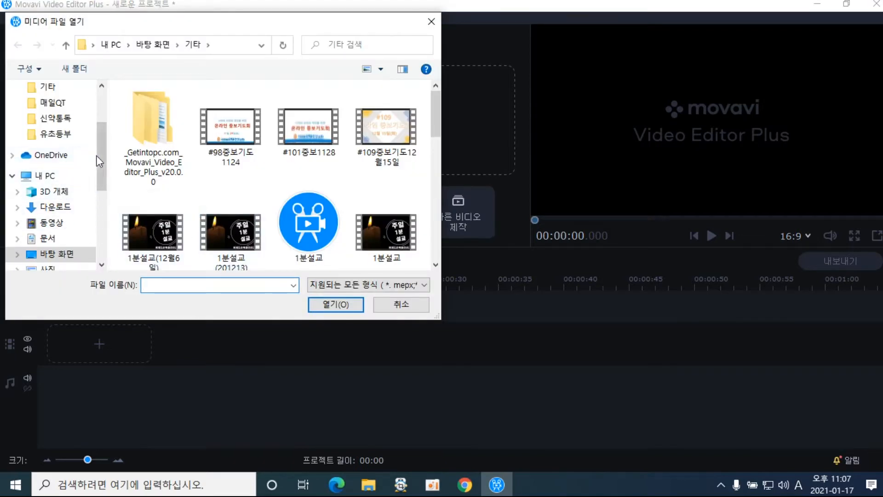
left_click_drag(99, 153, 106, 125)
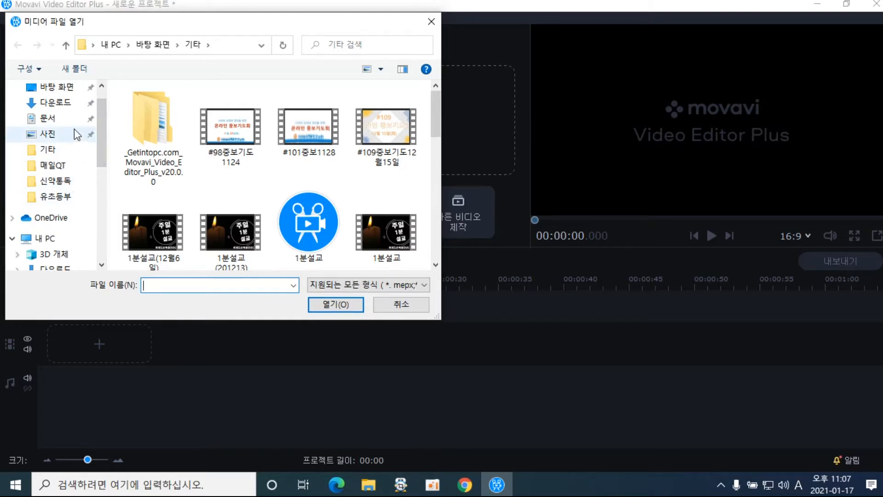
left_click(72, 199)
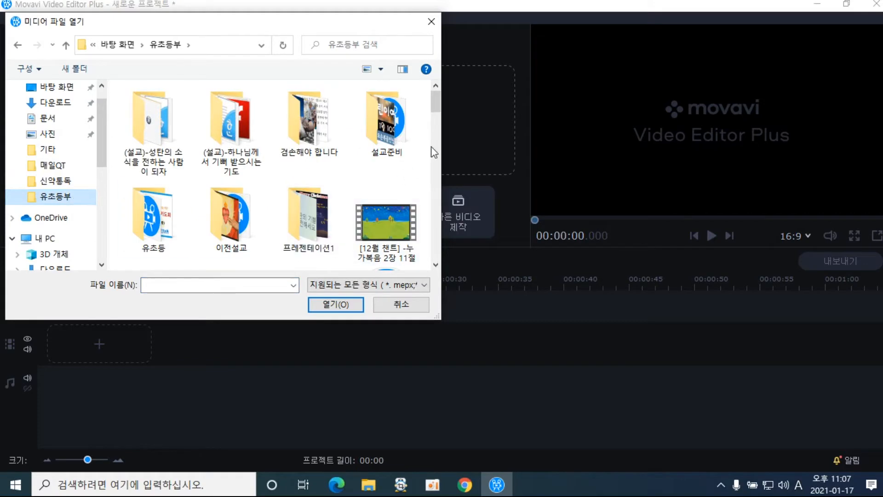
left_click_drag(435, 105, 441, 153)
left_click(400, 142)
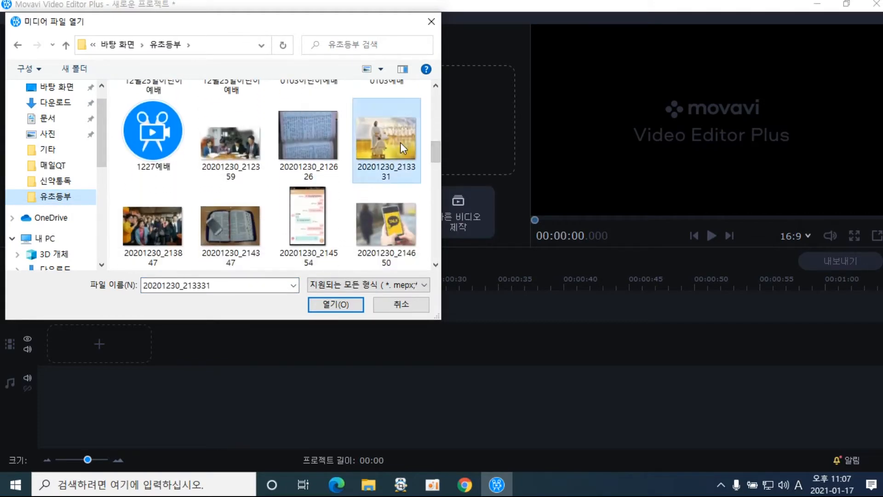
left_click(384, 233, "ctrl")
left_click(240, 236, "ctrl")
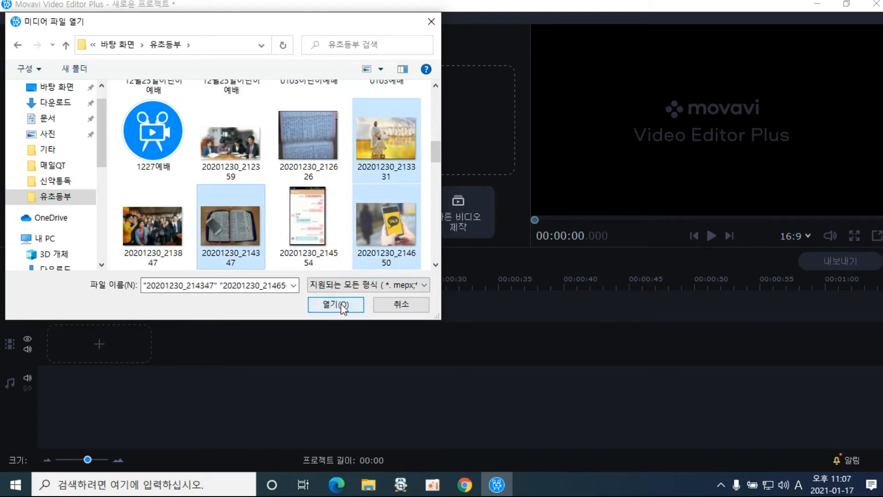
left_click(240, 153, "ctrl")
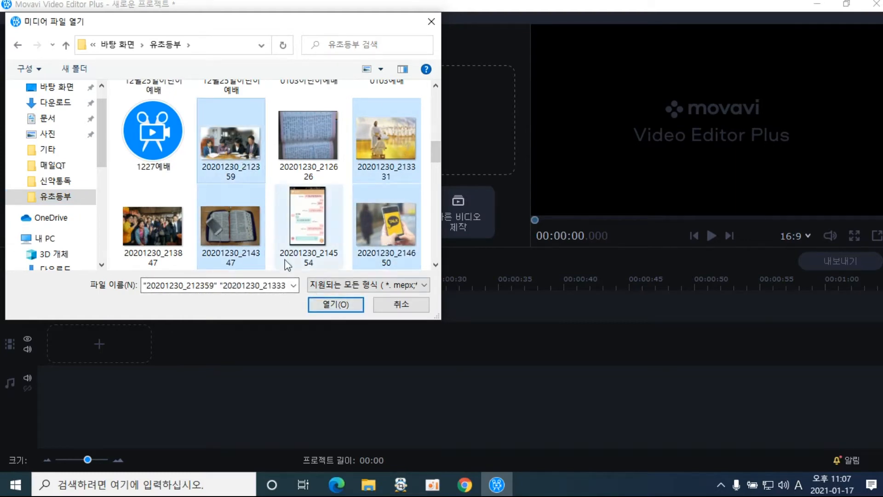
left_click(335, 305)
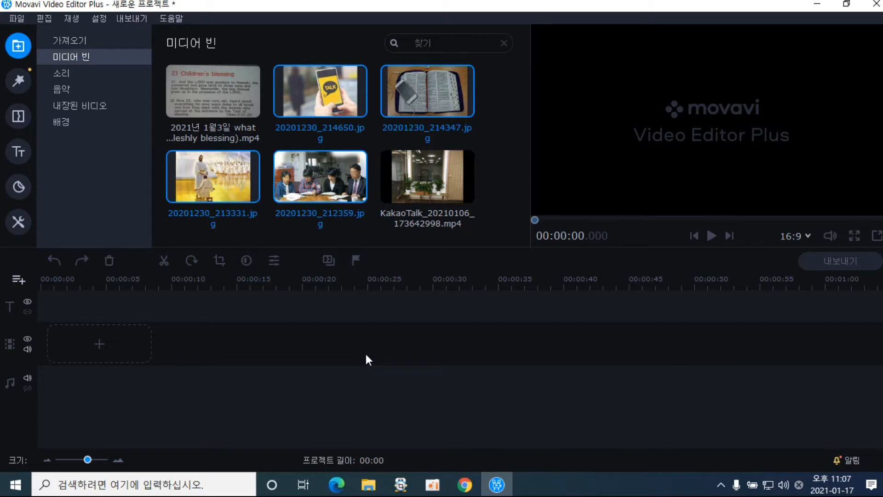
Preview the 바둠츠 and 박수 built-in sound effects
left_click(88, 74)
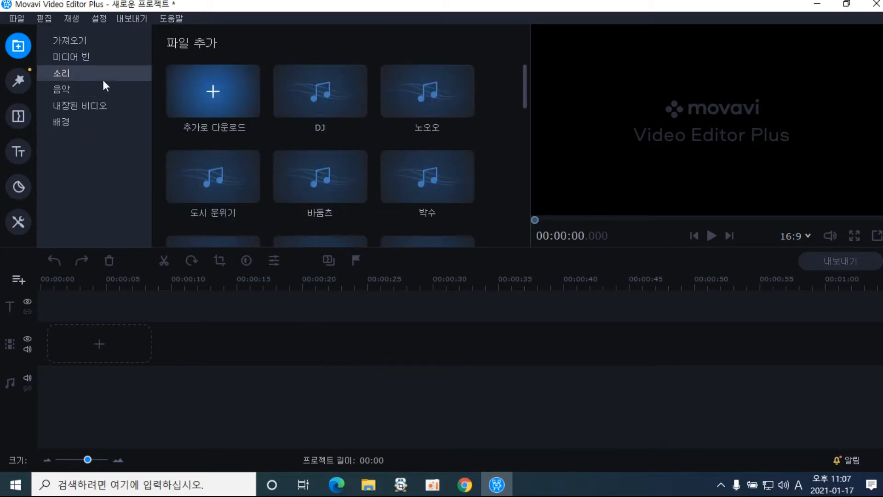
left_click(96, 59)
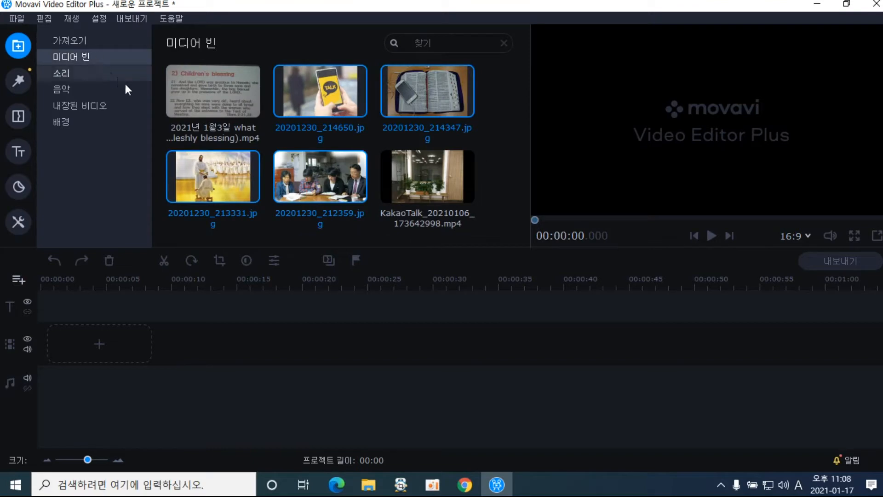
left_click(99, 77)
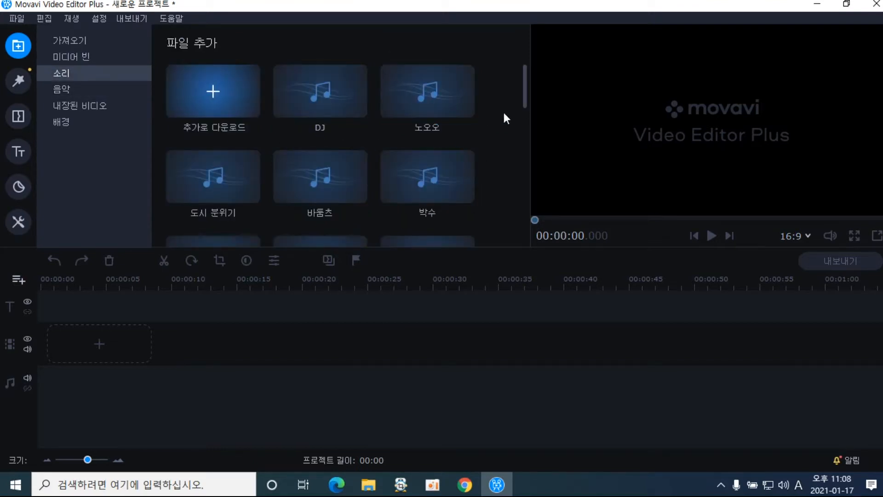
mouse_move(524, 96)
left_mouse_down()
mouse_move(525, 159)
mouse_move(521, 90)
left_mouse_up()
left_click(315, 186)
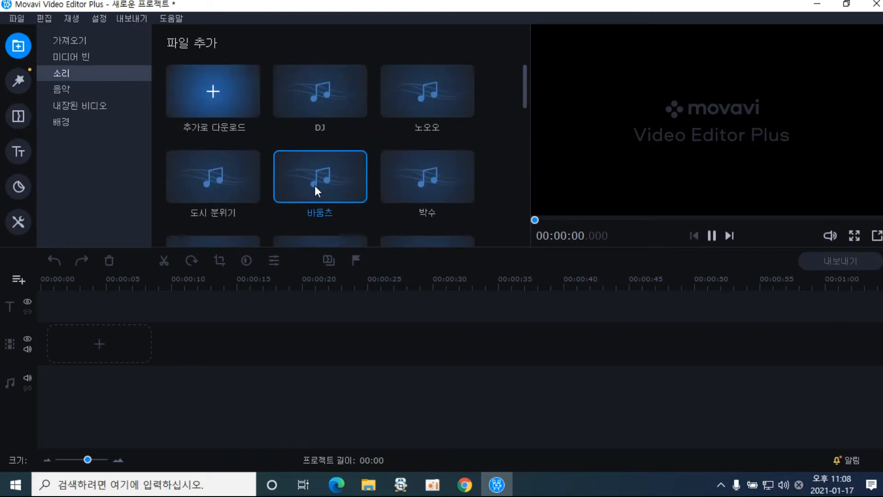
left_click(427, 187)
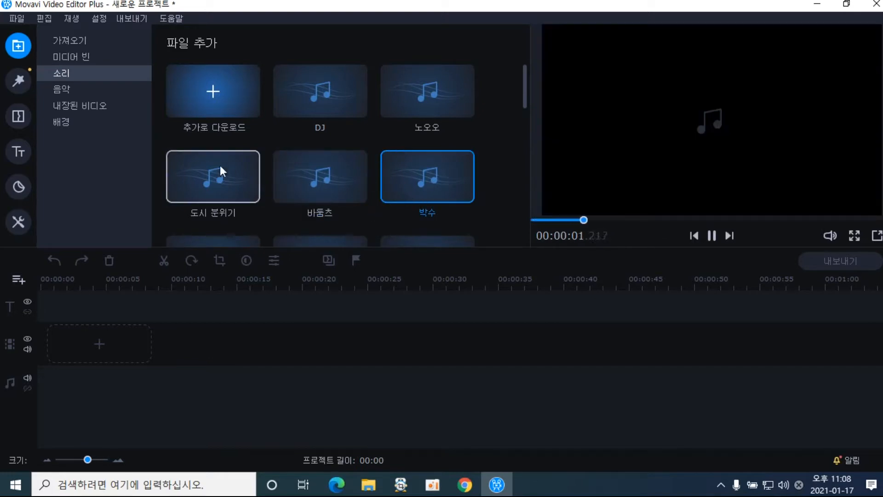
Preview the music tracks 강변 산책, 밝은 미래 and 해피 댄스, then pause
left_click(74, 92)
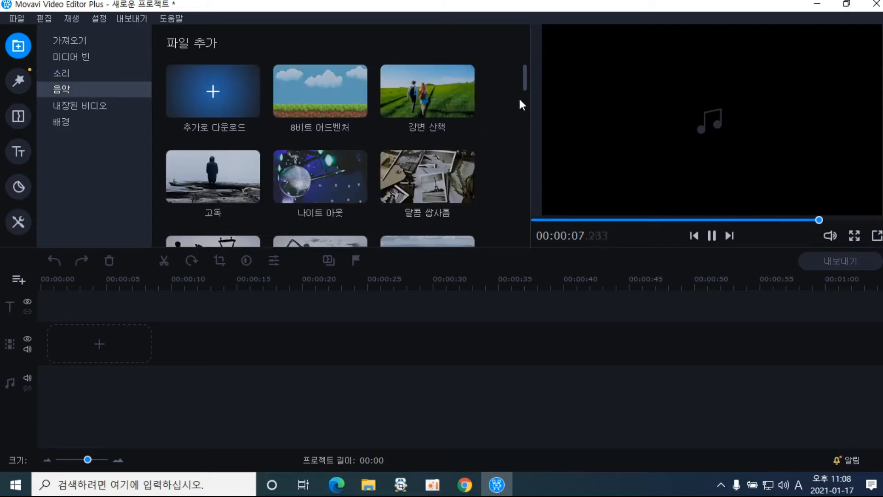
left_click(456, 103)
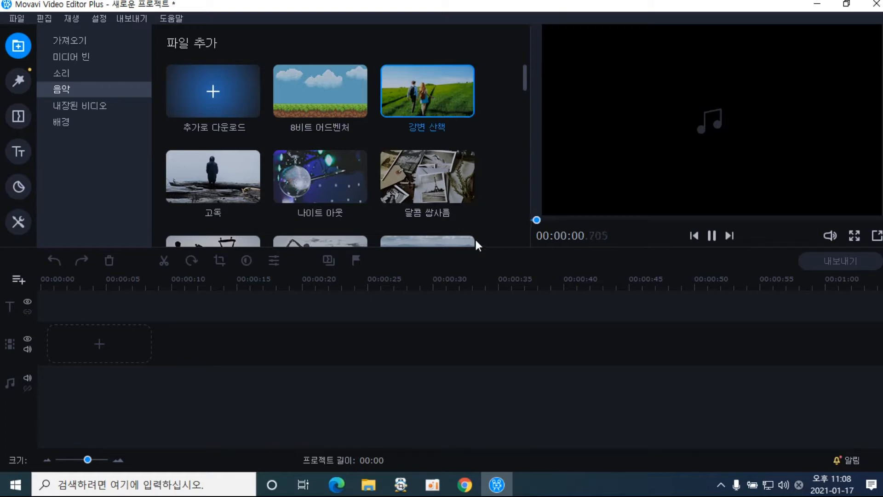
left_click_drag(524, 85, 523, 140)
left_click(416, 134)
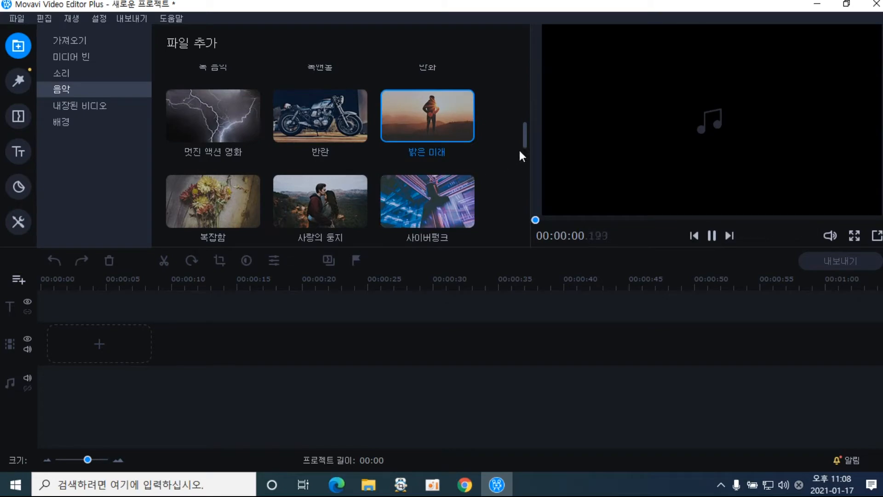
left_click_drag(524, 142, 534, 256)
left_click(333, 224)
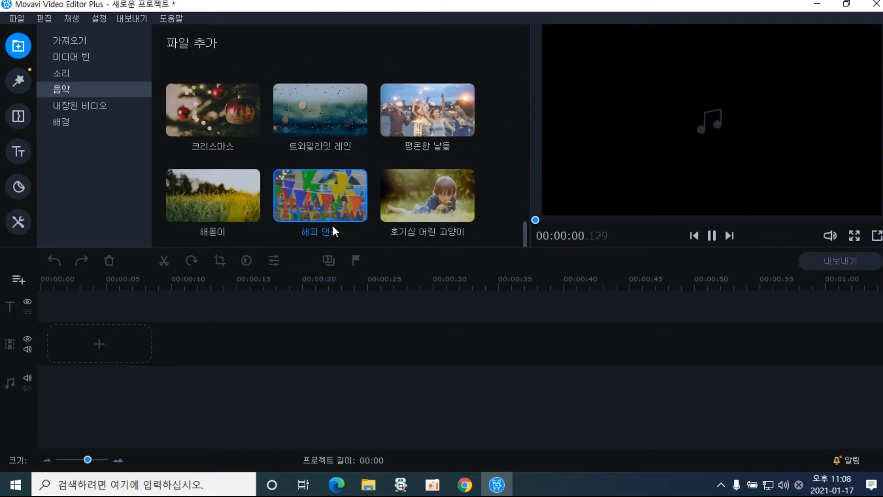
left_click(711, 238)
Preview the 구름, 폭풍 and 양초 built-in video clips
left_click(86, 109)
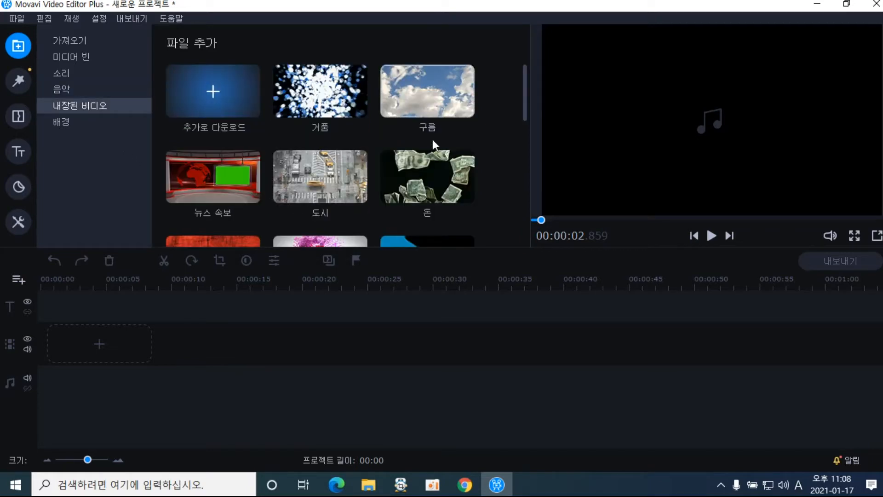
left_click(436, 99)
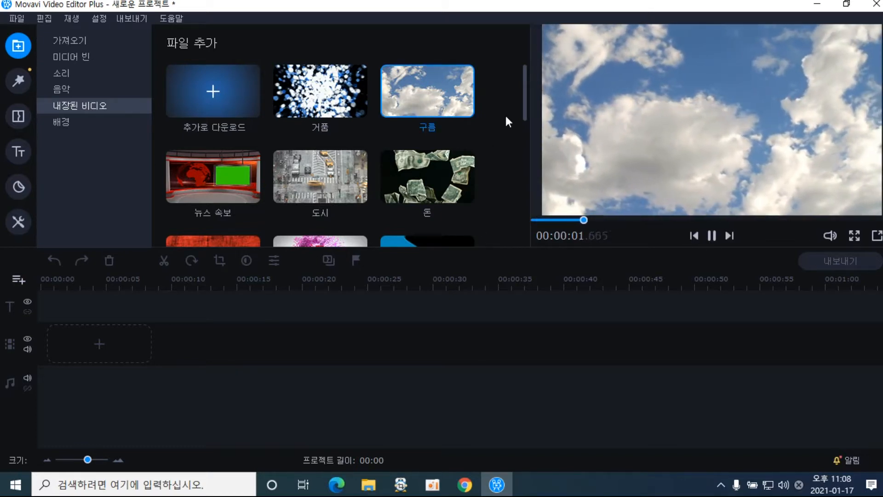
left_click_drag(523, 102, 537, 206)
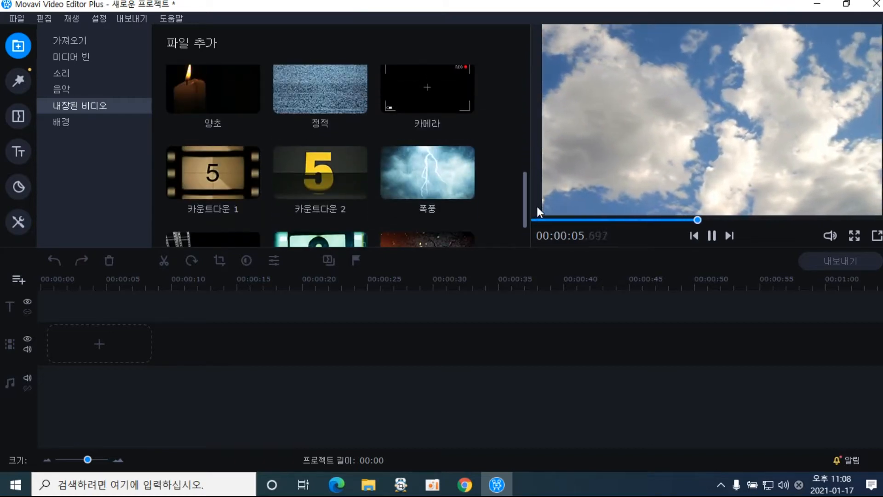
left_click(436, 178)
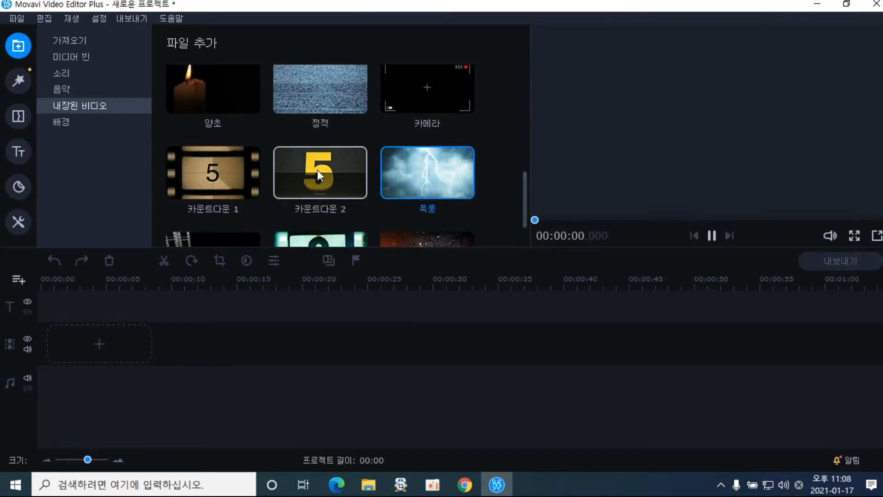
left_click(219, 83)
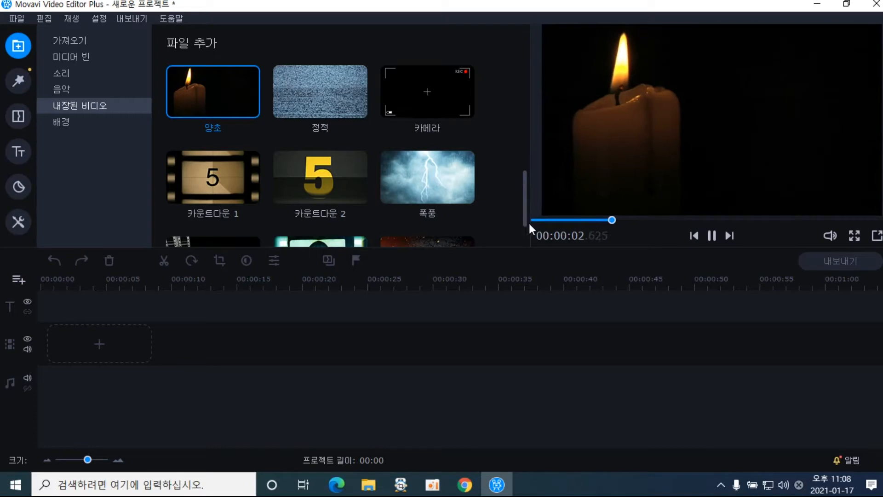
left_click_drag(525, 211, 515, 83)
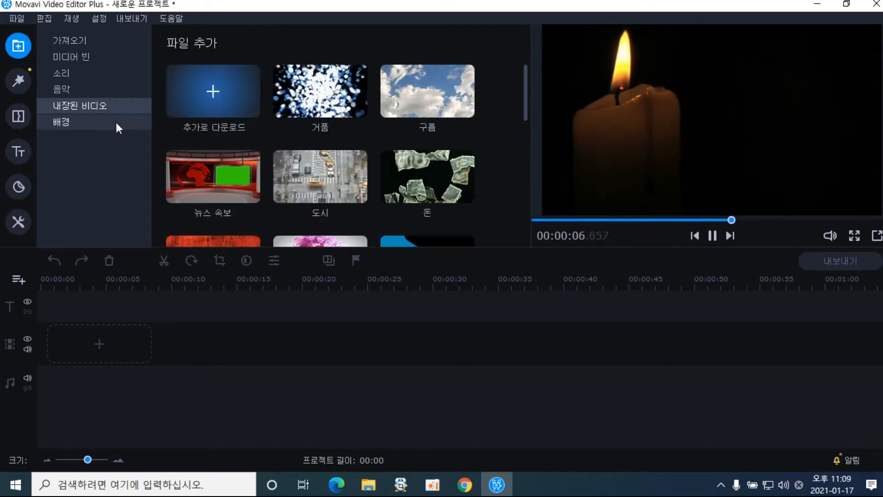
Preview the 사랑 and 음식 backgrounds, then return to the Media Bin
left_click(100, 122)
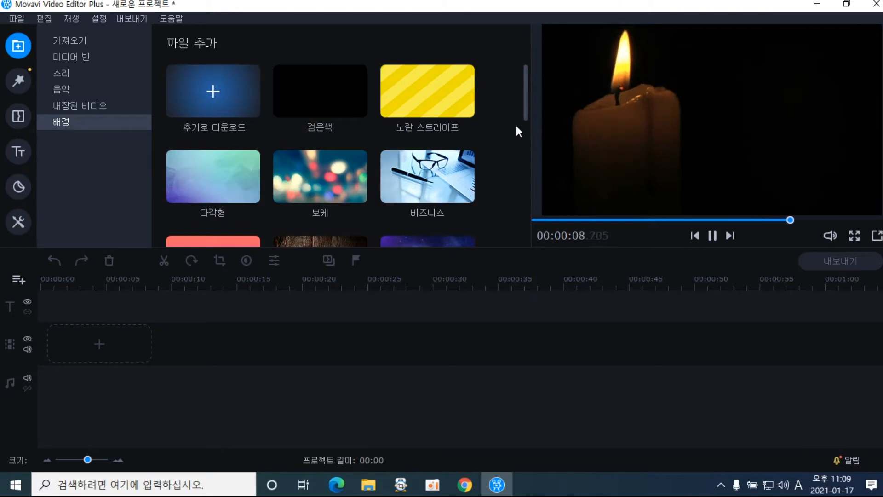
left_click_drag(525, 109, 526, 156)
left_click(324, 129)
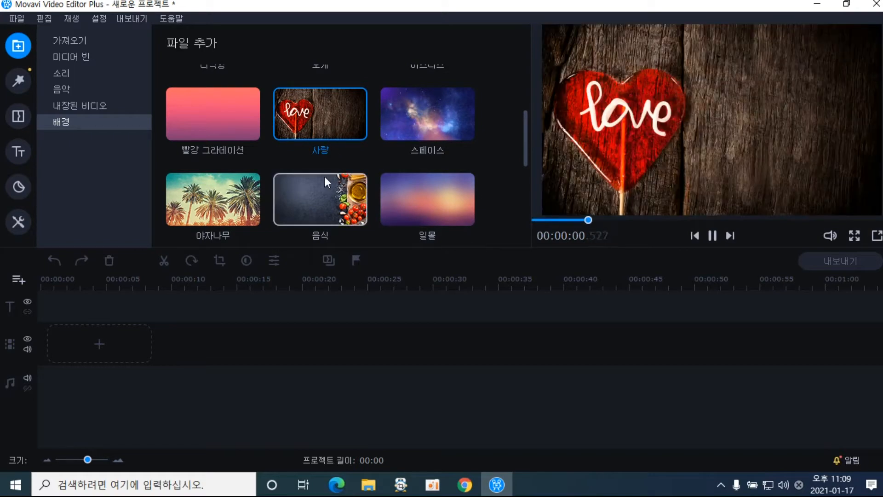
left_click(327, 191)
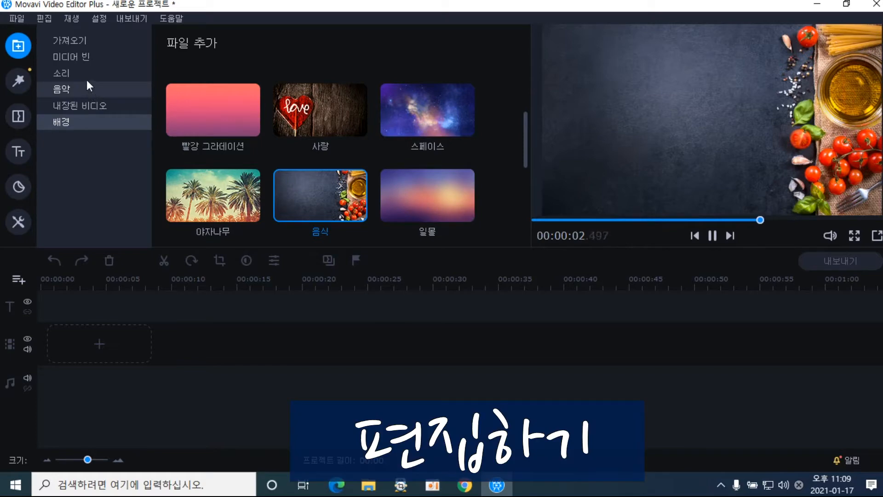
left_click(94, 59)
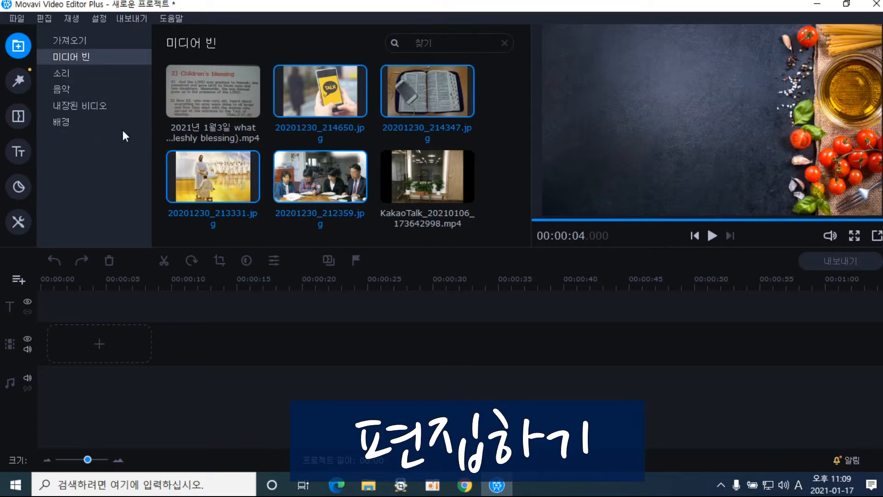
Play the lecture .mp4 in the preview player and pause it at 00:00:02.390
left_click(487, 125)
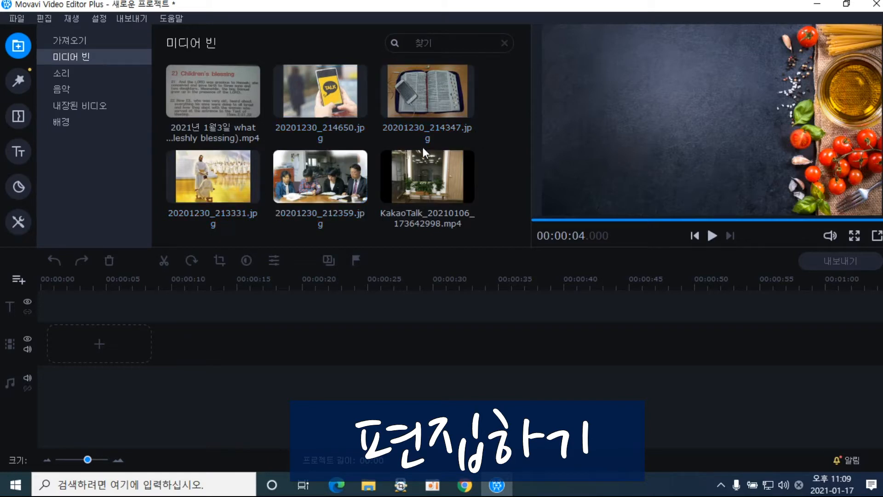
left_click(218, 115)
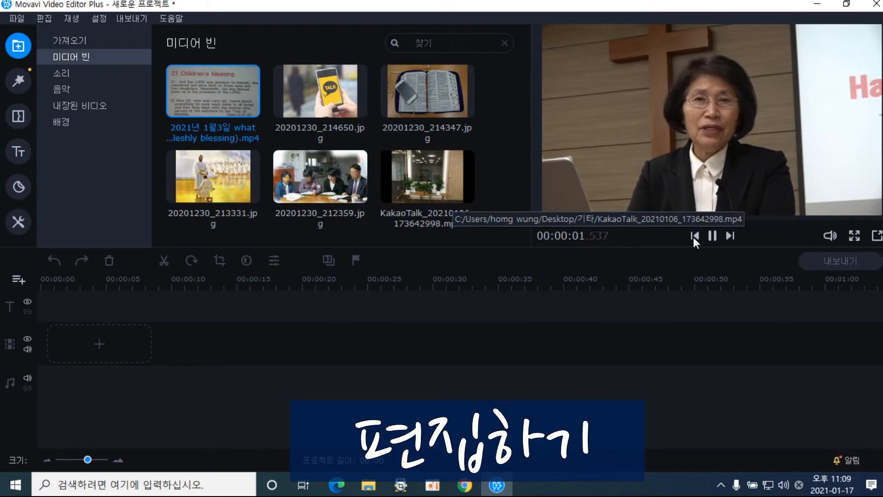
left_click(711, 235)
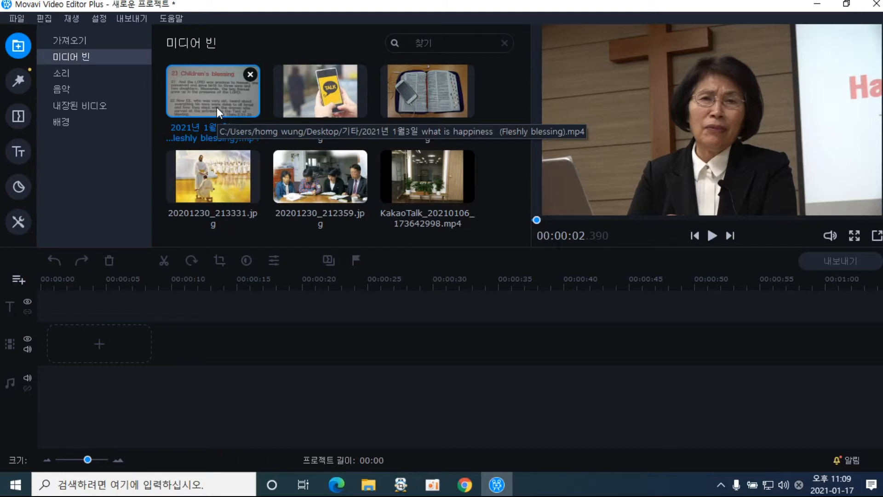
Drag the lecture video onto the timeline, giving a 13:41 project; no extra track added
left_click_drag(218, 95, 37, 335)
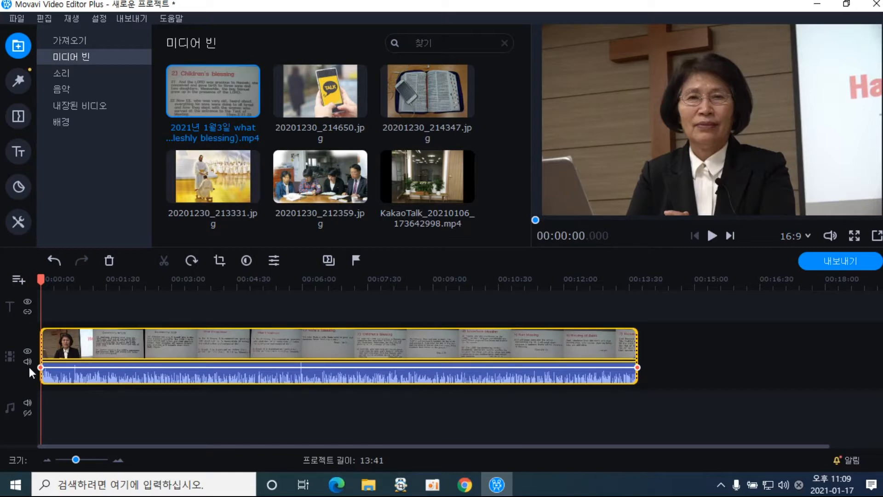
left_click(18, 286)
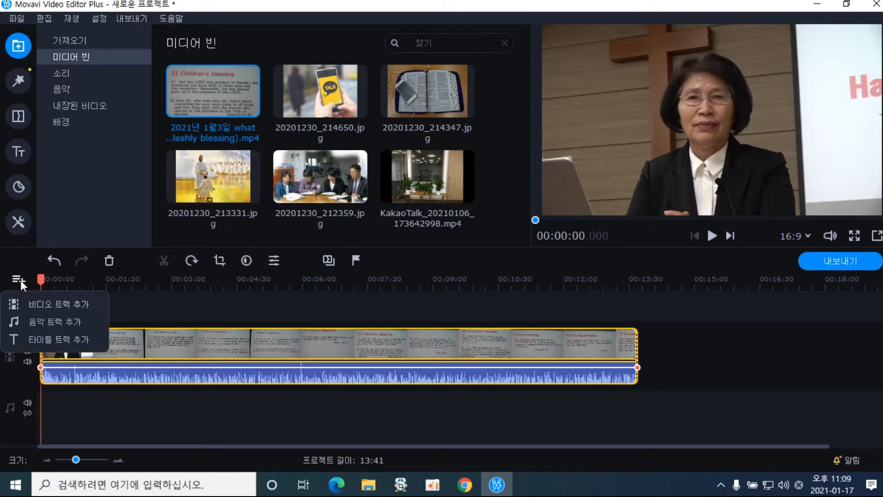
left_click(10, 375)
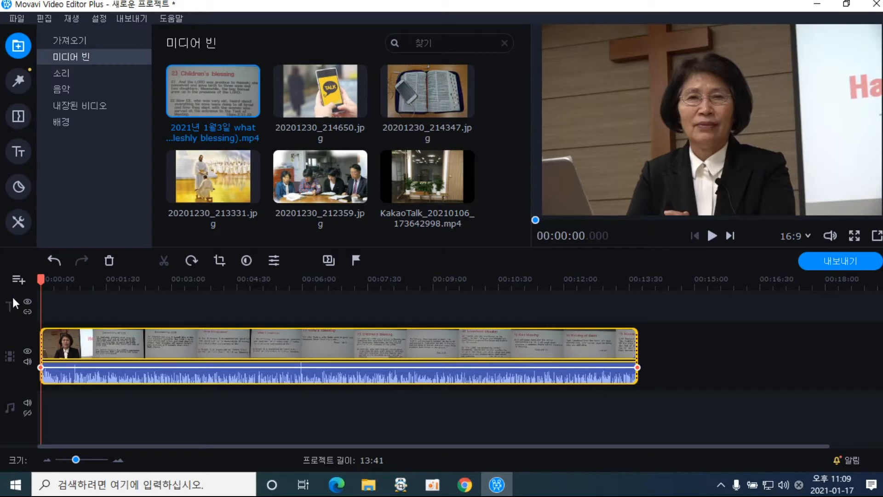
left_click(17, 280)
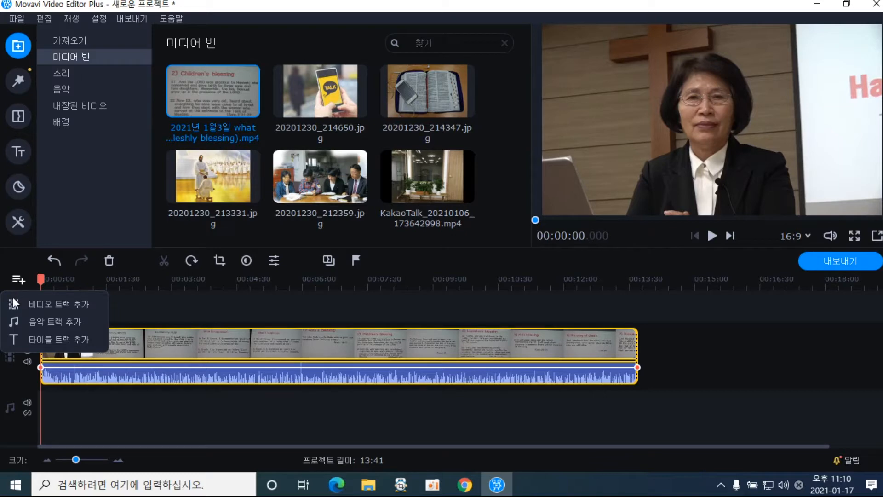
left_click(8, 392)
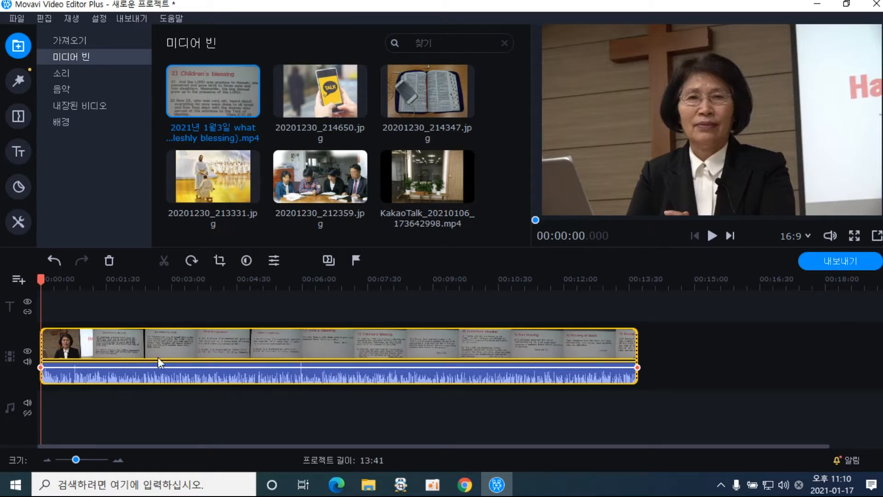
left_click(28, 352)
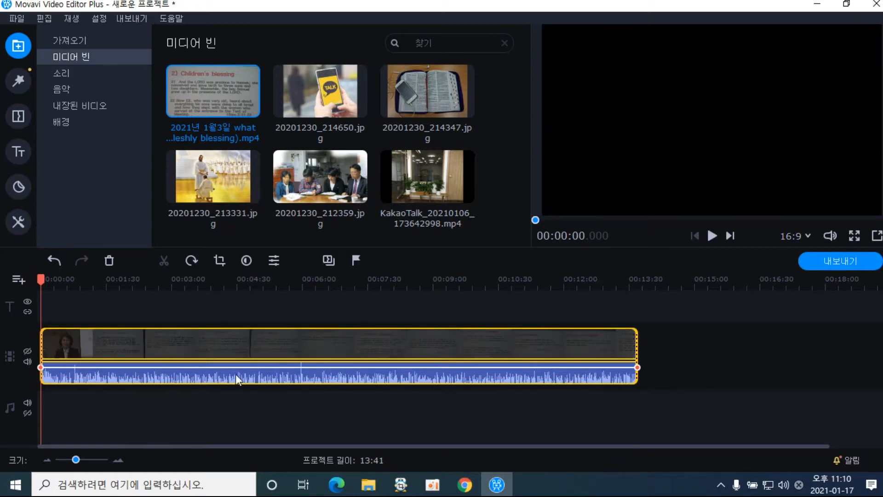
left_click(28, 353)
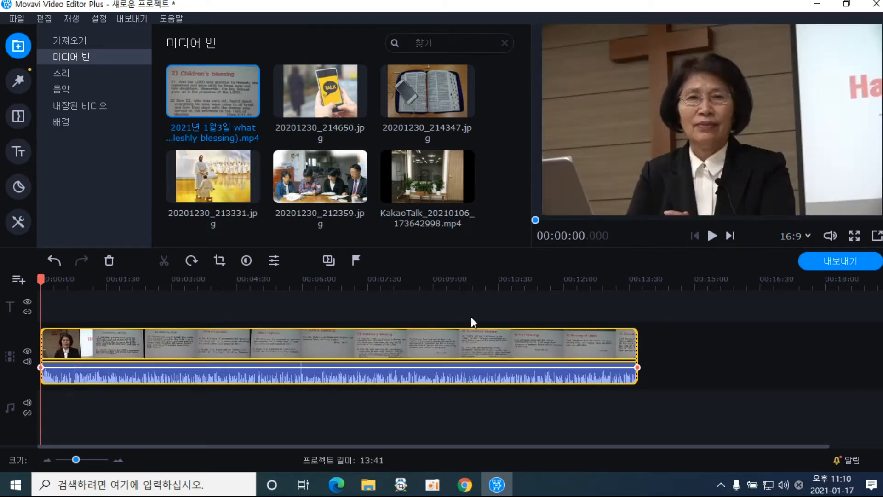
left_click(712, 237)
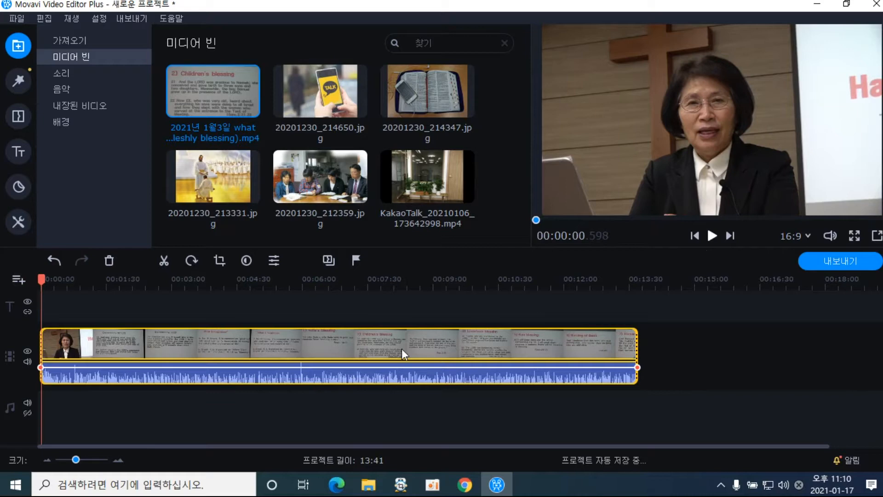
left_click(27, 362)
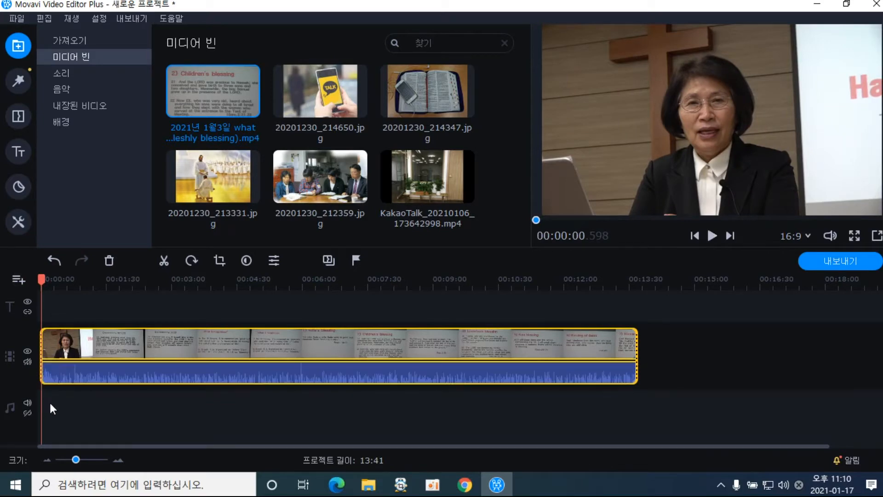
left_click(28, 362)
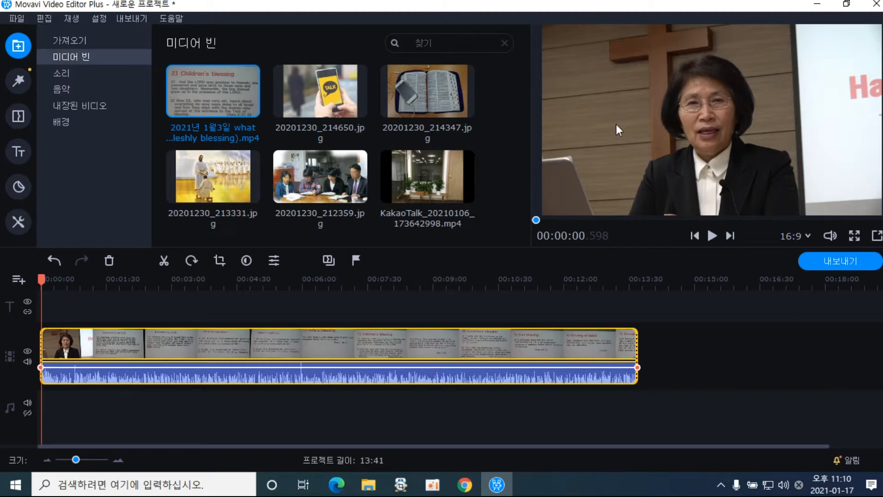
Add a video track above the lecture holding images 20201230_214650.jpg and 20201230_214347.jpg
left_click(24, 286)
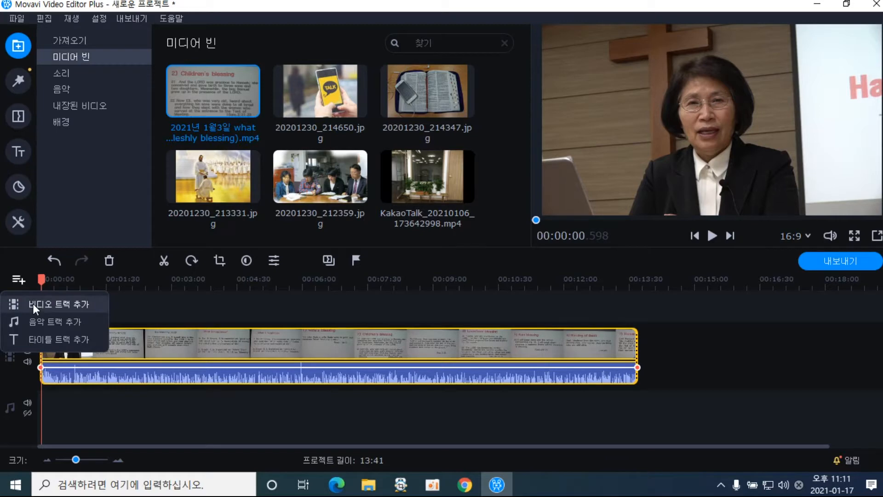
left_click(34, 306)
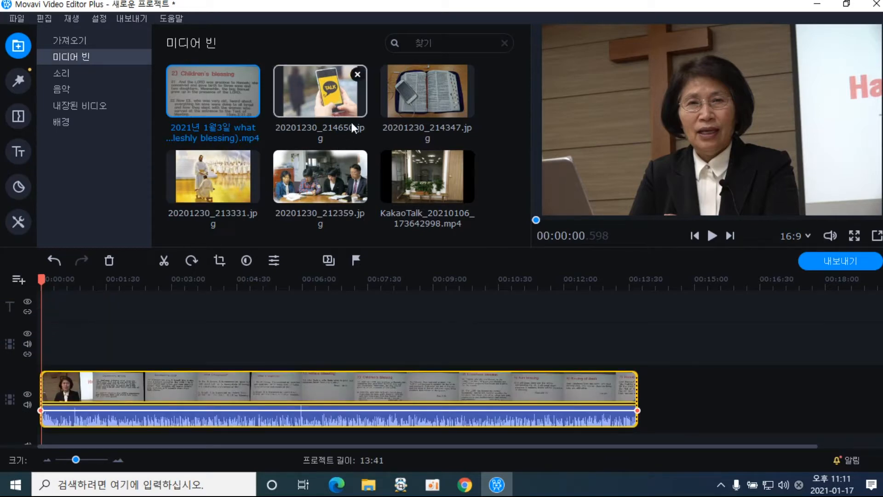
left_click_drag(345, 111, 82, 332)
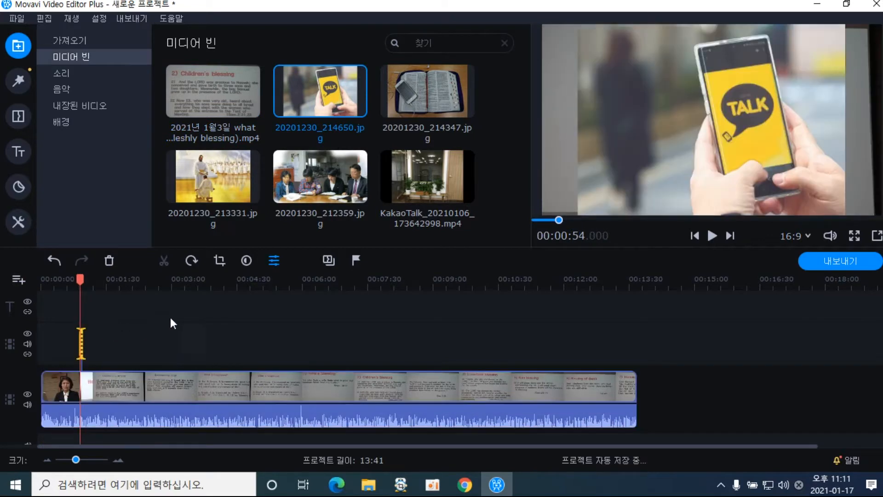
left_click(443, 110)
left_click_drag(443, 111, 295, 341)
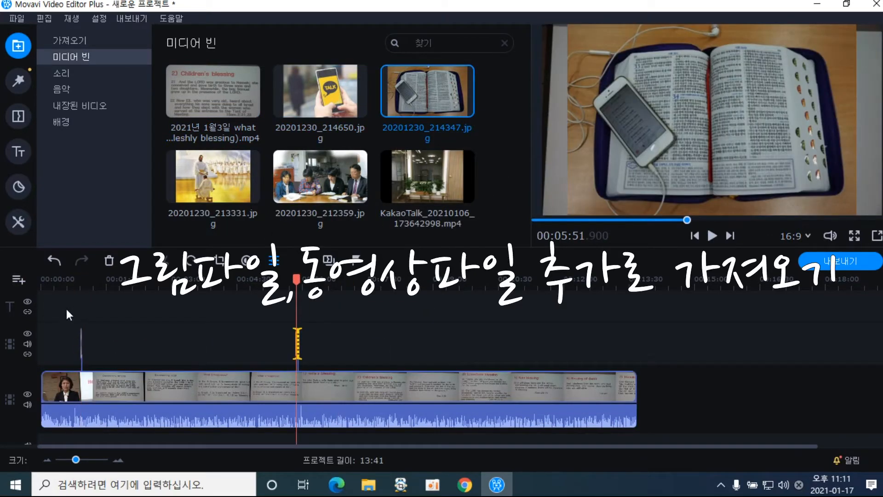
Play the project preview from about 00:47 and pause it
left_click(76, 294)
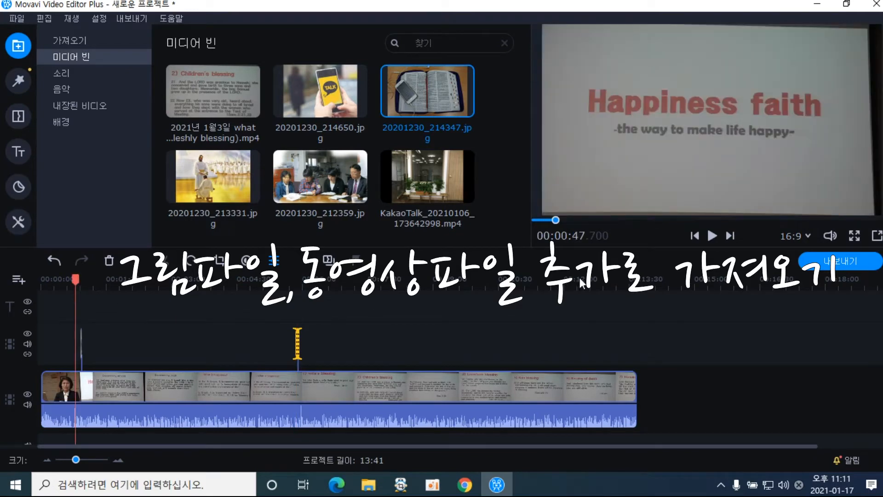
left_click(712, 235)
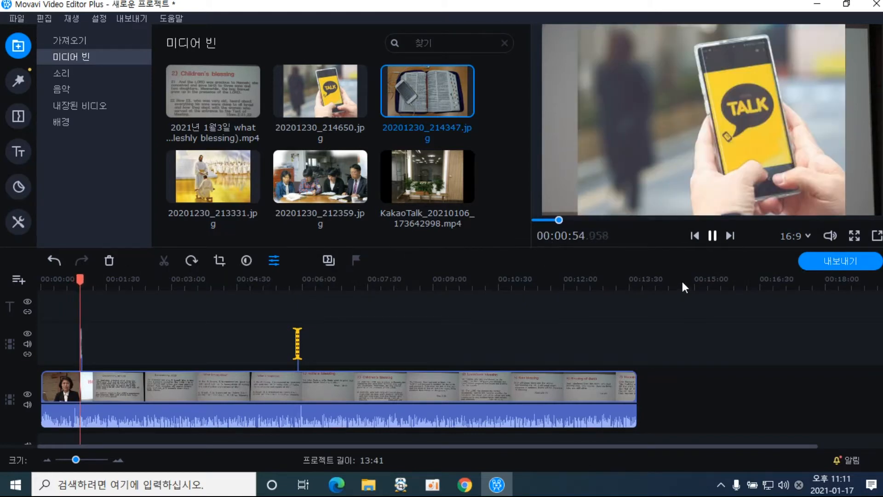
left_click(715, 236)
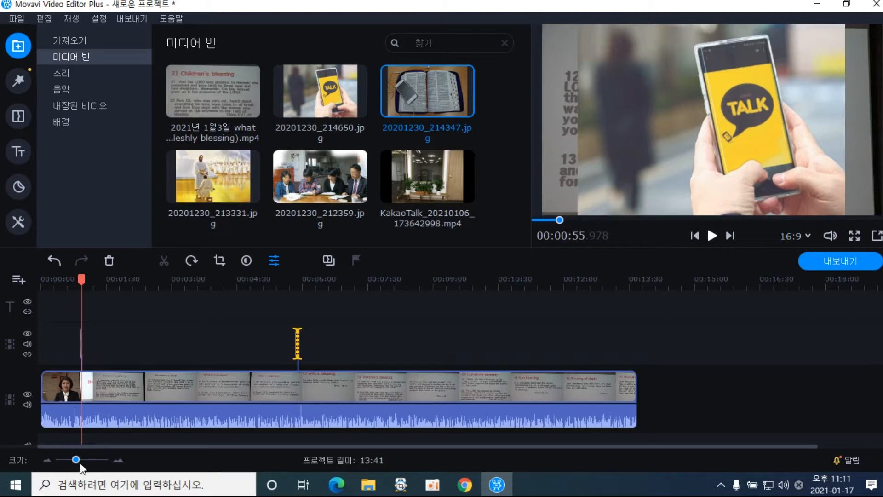
Zoom the timeline in and move the phone photo overlay to start at about 00:00:20
left_click(117, 459)
left_click(118, 459)
left_click(118, 459)
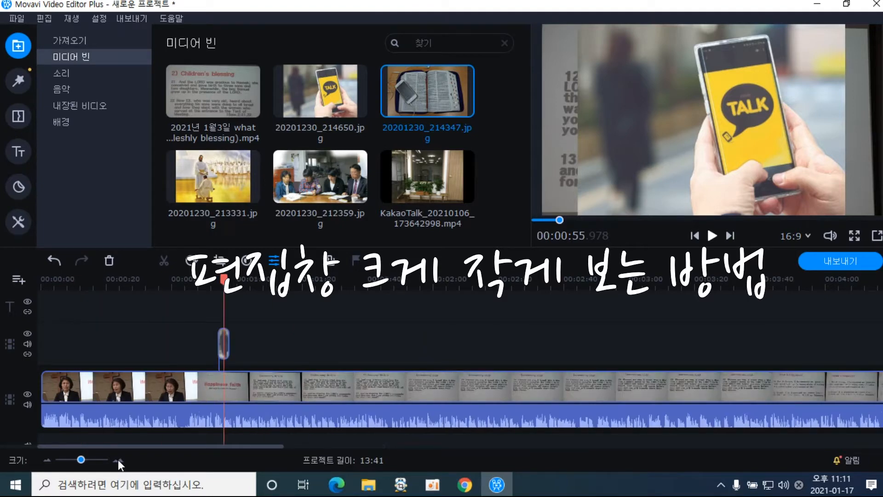
left_click(117, 460)
left_click(118, 459)
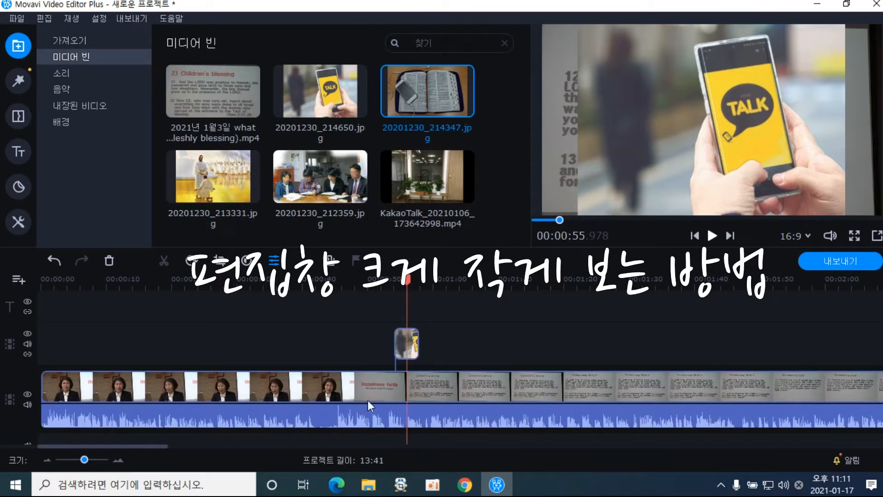
left_click(405, 347)
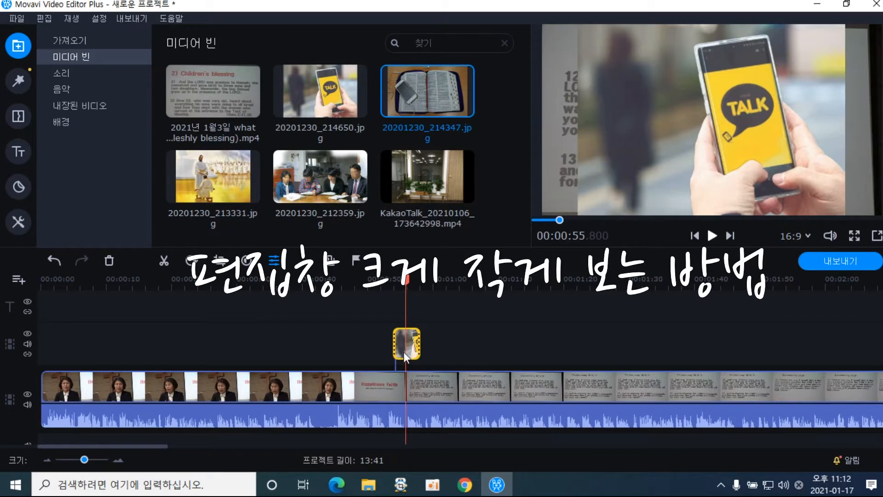
left_click_drag(407, 280, 385, 290)
left_click(404, 337)
left_click_drag(404, 336, 330, 341)
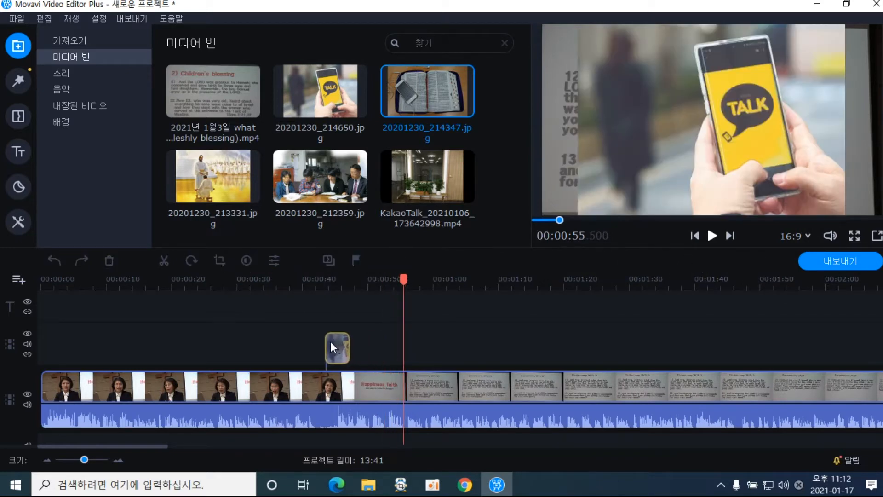
left_click_drag(182, 335, 181, 335)
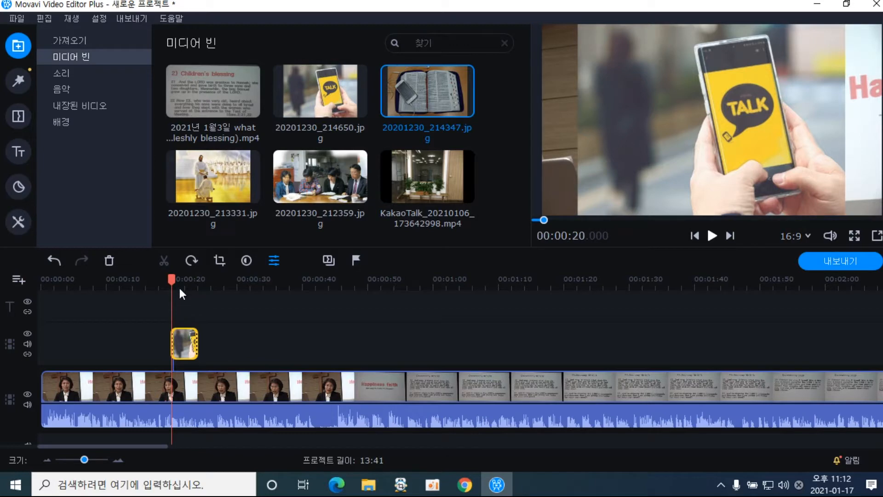
Play to check the overlay, then place 20201230_212359 on the overlay track near 00:00:30
left_click_drag(173, 280, 169, 279)
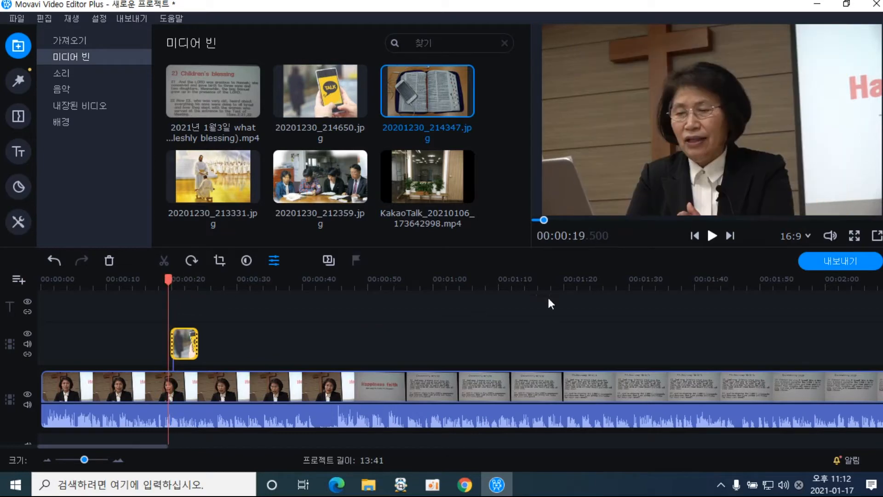
left_click(713, 234)
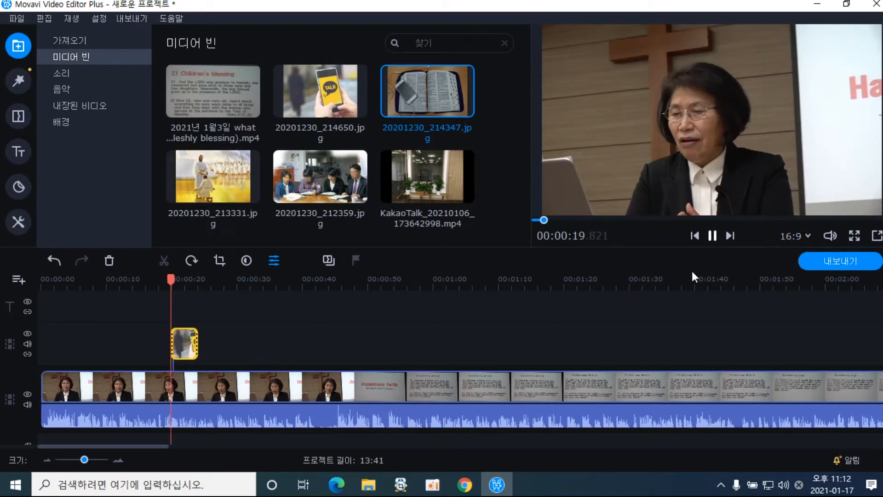
left_click(715, 238)
left_click_drag(340, 178, 241, 332)
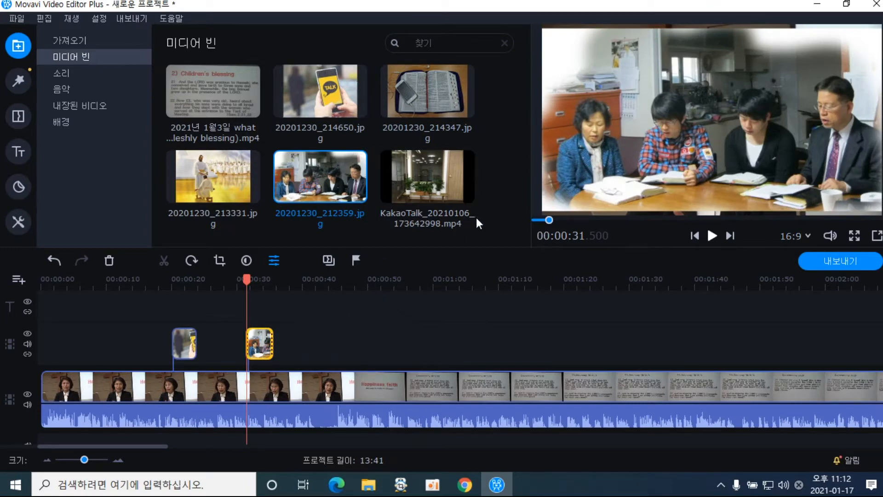
left_click(506, 171)
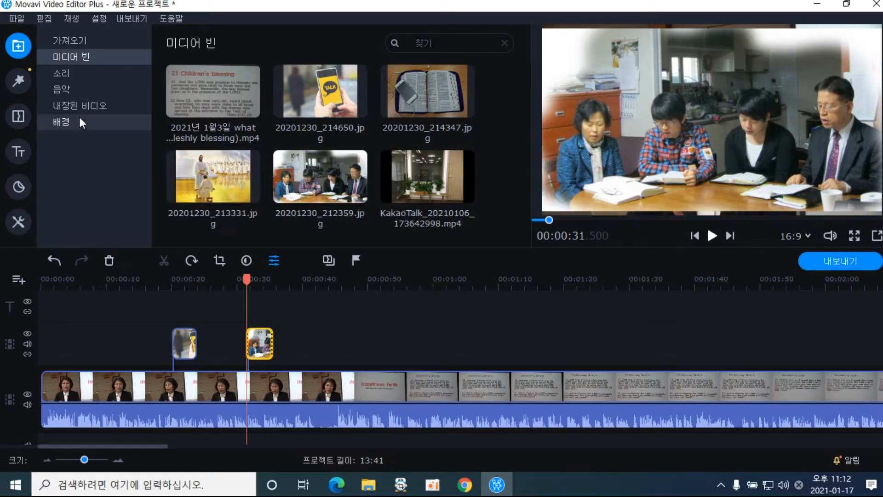
Add the 뉴스 속보 stock video to the overlay track at the project start and preview it
left_click(86, 106)
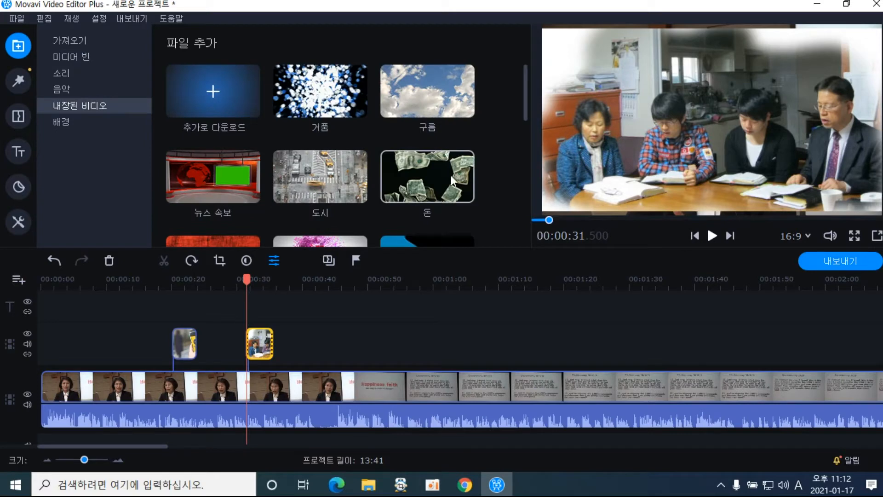
scroll(338, 180, "down", 1)
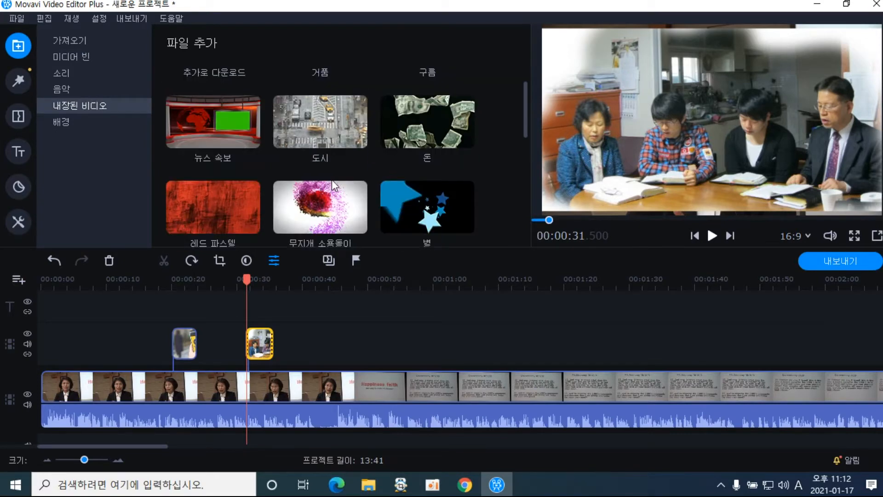
left_click_drag(204, 137, 76, 328)
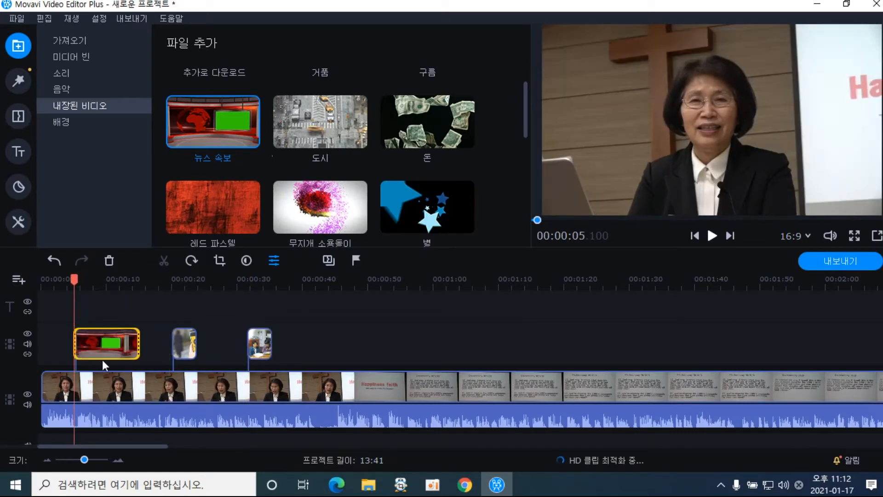
left_click_drag(75, 279, 70, 280)
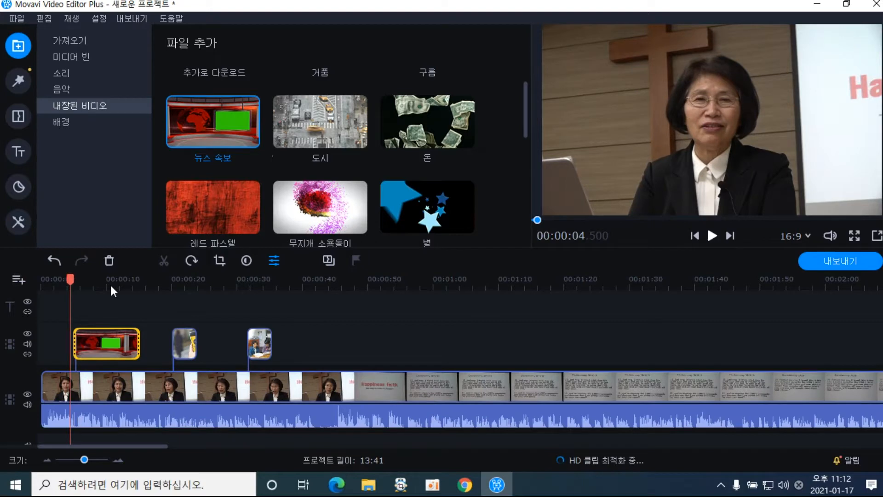
left_click(709, 238)
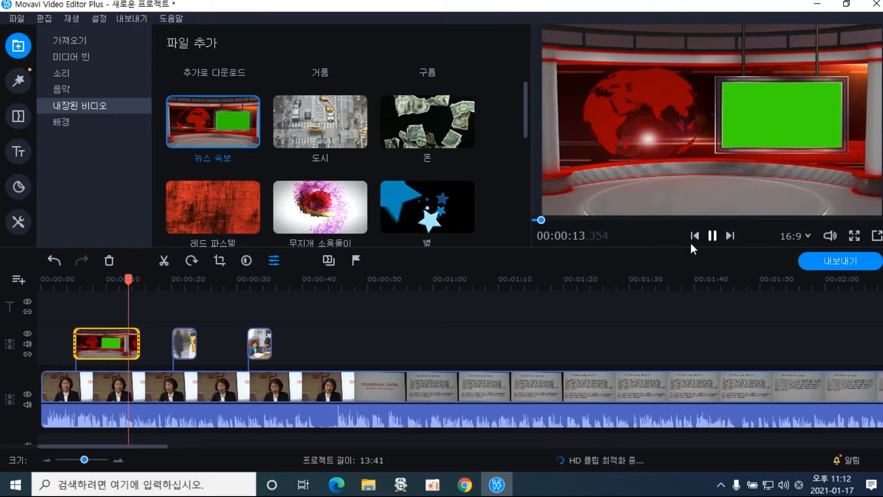
left_click(716, 237)
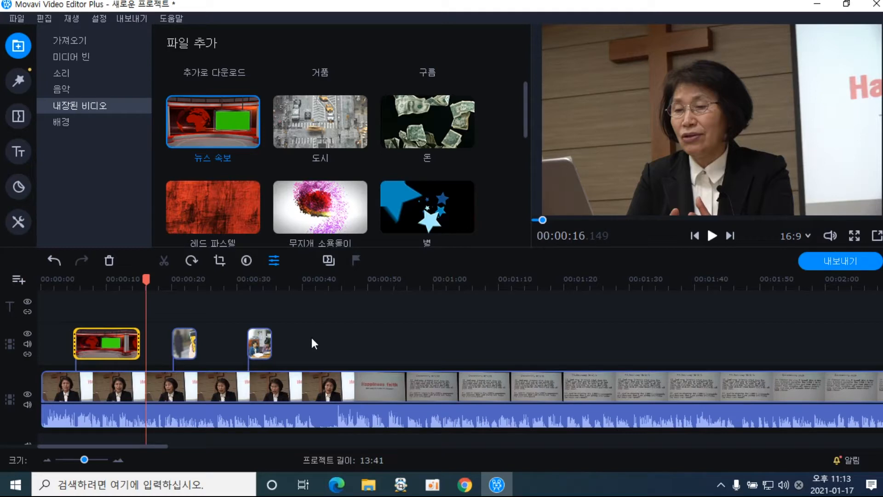
Zoom out and delete the stray overlay clip near 00:05:50
left_click(48, 459)
left_click(48, 459)
left_click(48, 459)
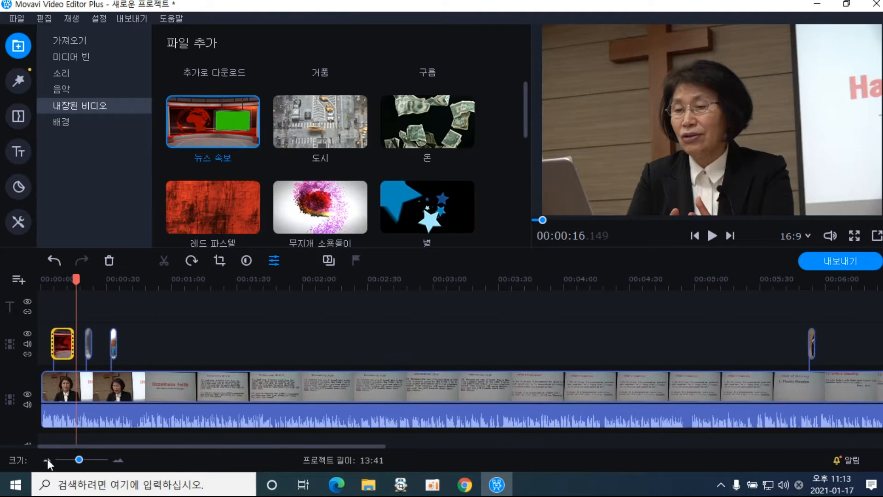
left_click(48, 459)
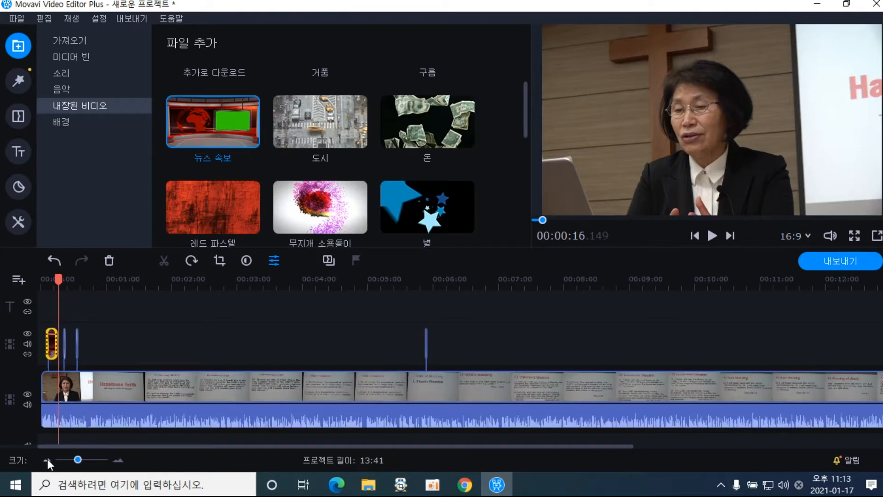
left_click(425, 345)
left_click(428, 349)
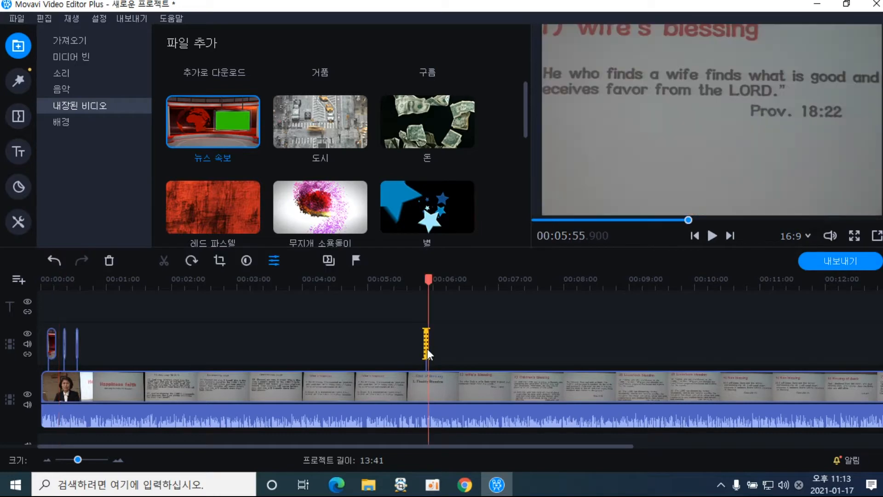
left_click_drag(433, 349, 438, 348)
left_click(423, 302)
left_click(419, 279)
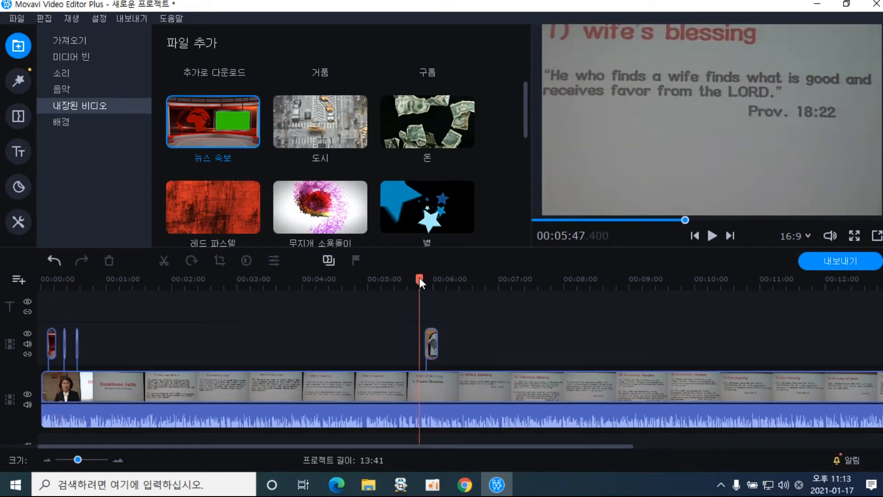
left_click(431, 352)
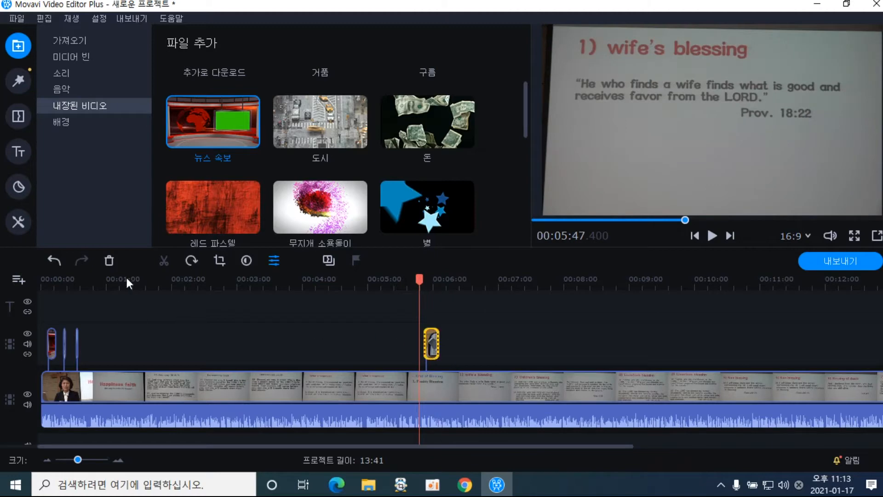
left_click(107, 262)
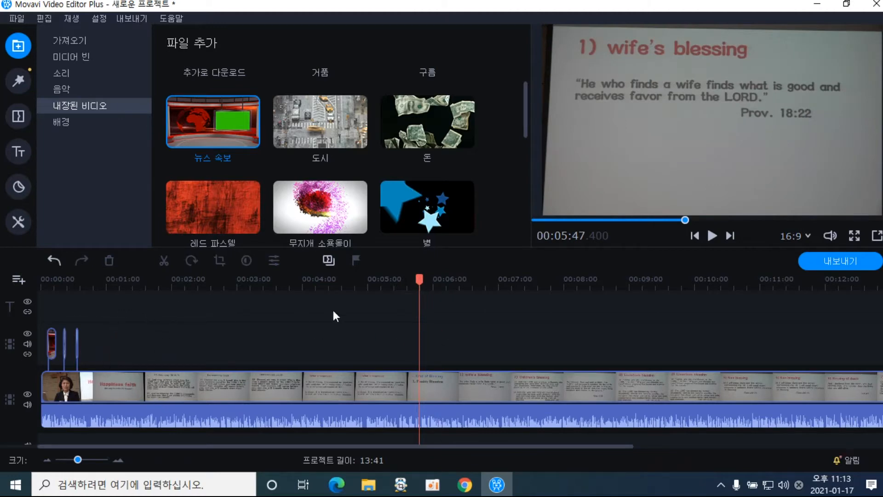
left_click_drag(419, 279, 89, 312)
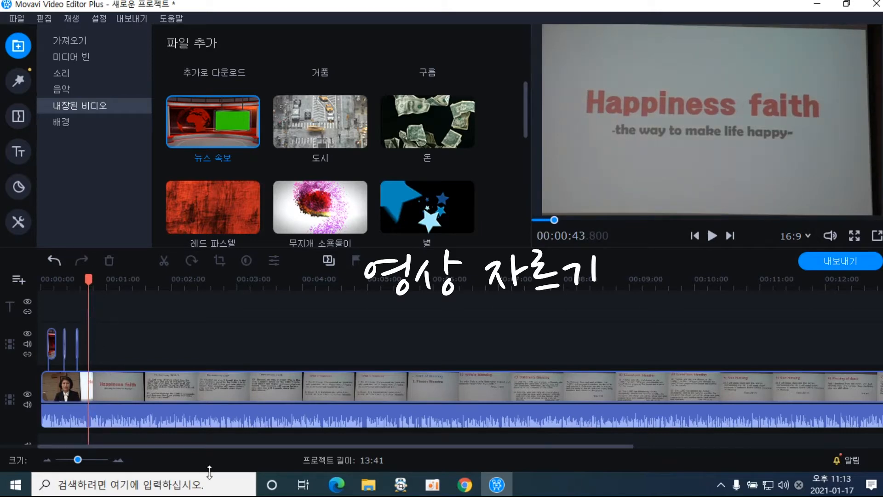
Split the lecture clip near its start at the playback position
left_click(50, 462)
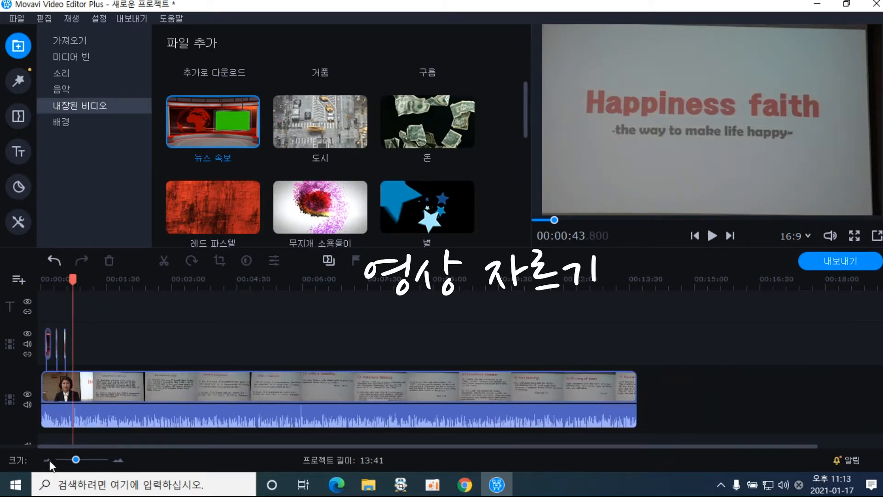
left_click(72, 393)
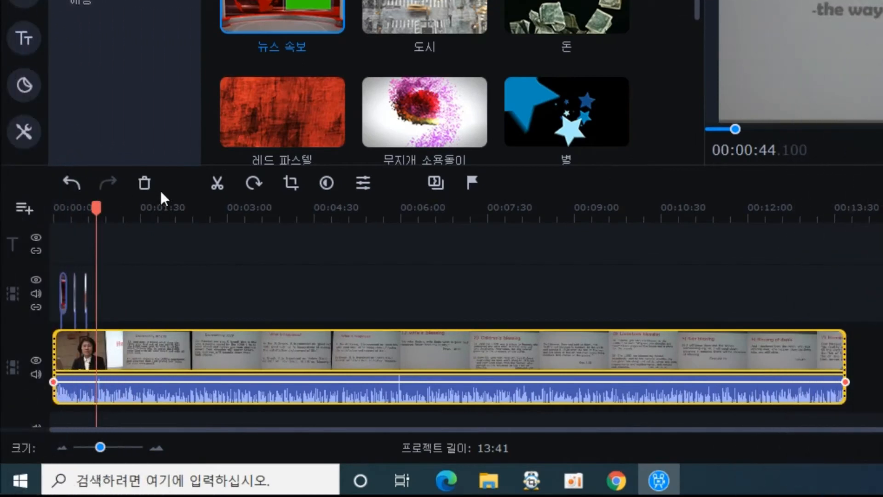
left_click(216, 181)
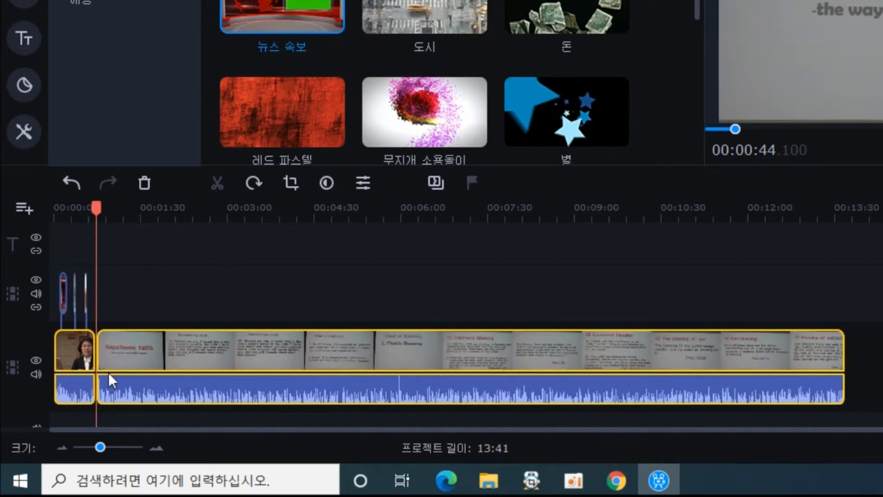
left_click(75, 351)
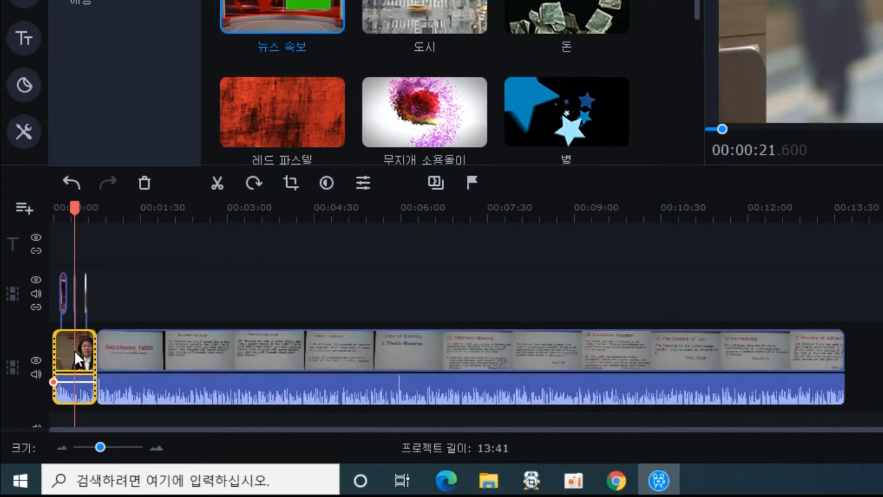
left_click(166, 349)
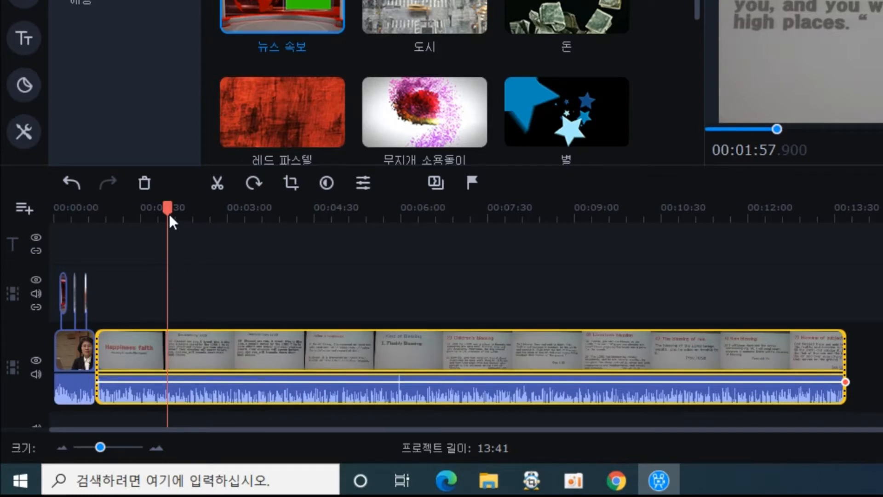
Split off the lecture's ending at 00:13:26 and place playback at 00:13:30
left_click_drag(169, 213, 831, 303)
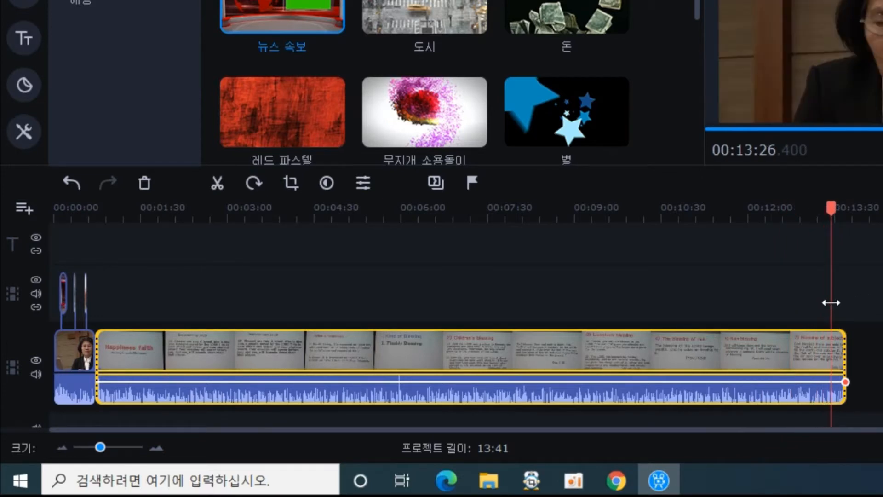
left_click(218, 182)
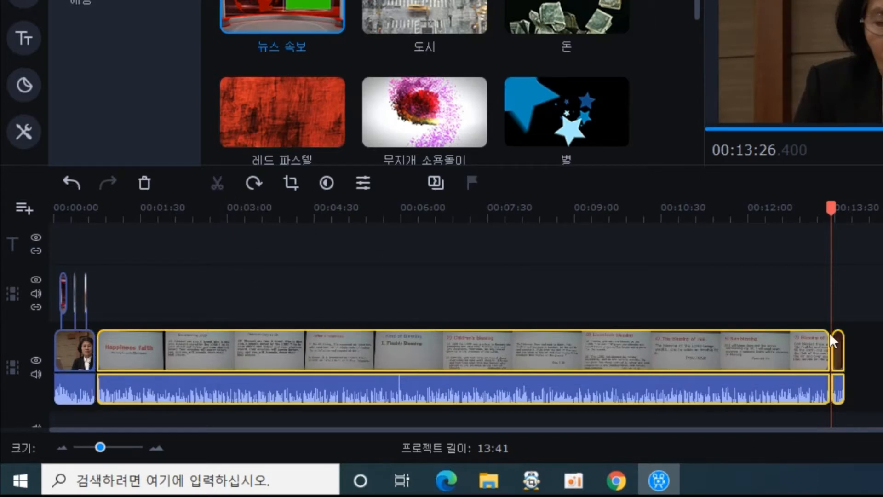
left_click(836, 349)
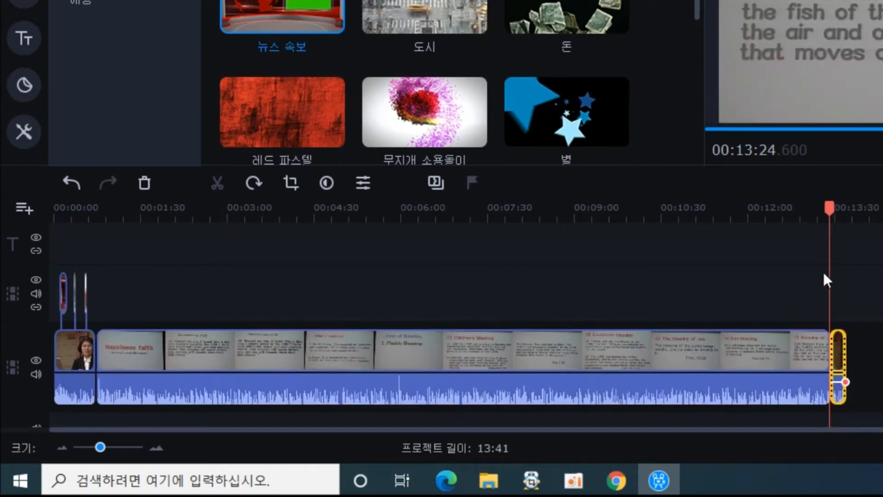
left_click_drag(830, 212, 834, 210)
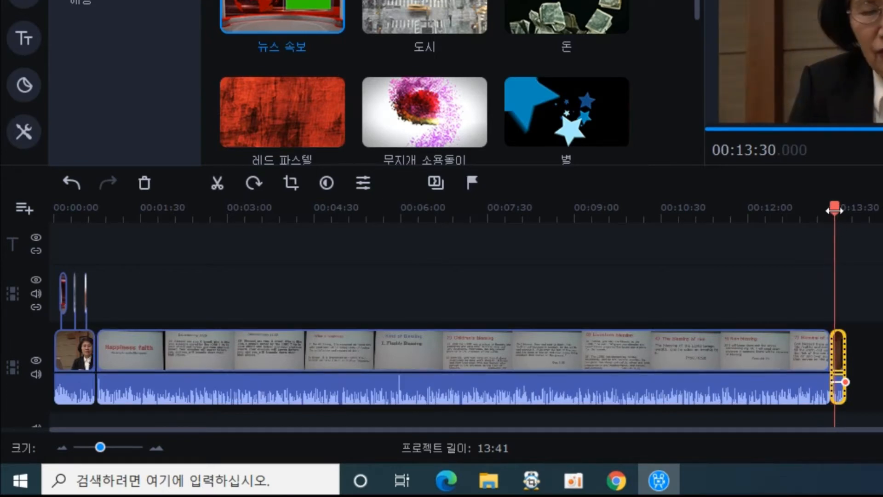
Delete the long slide-lecture clip to leave only the speaker clips, then zoom in near 00:45
left_click(586, 363)
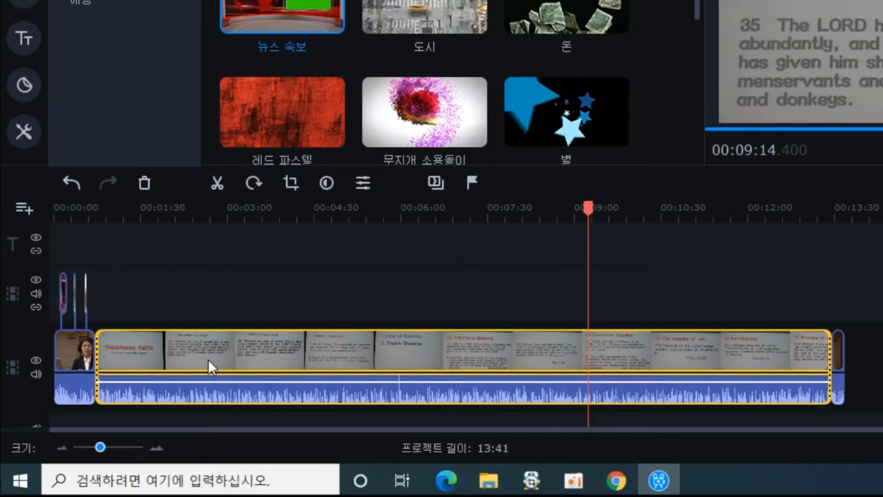
left_click(145, 184)
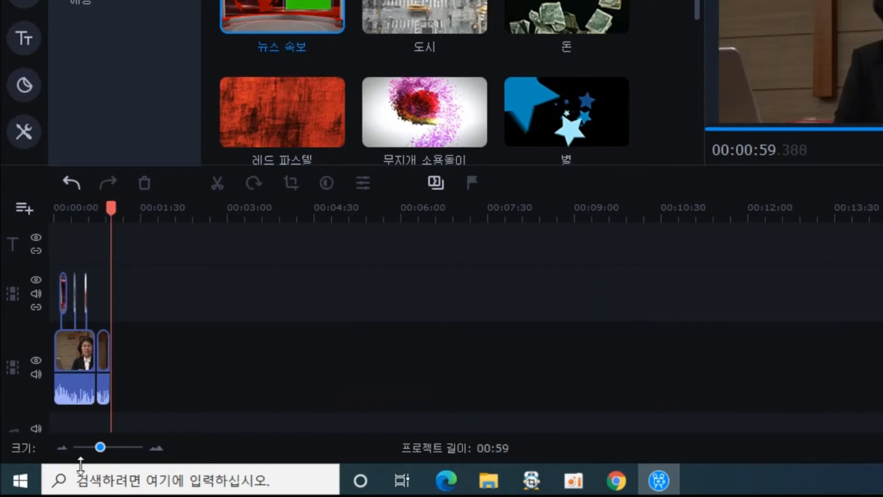
left_click(157, 448)
left_click(158, 448)
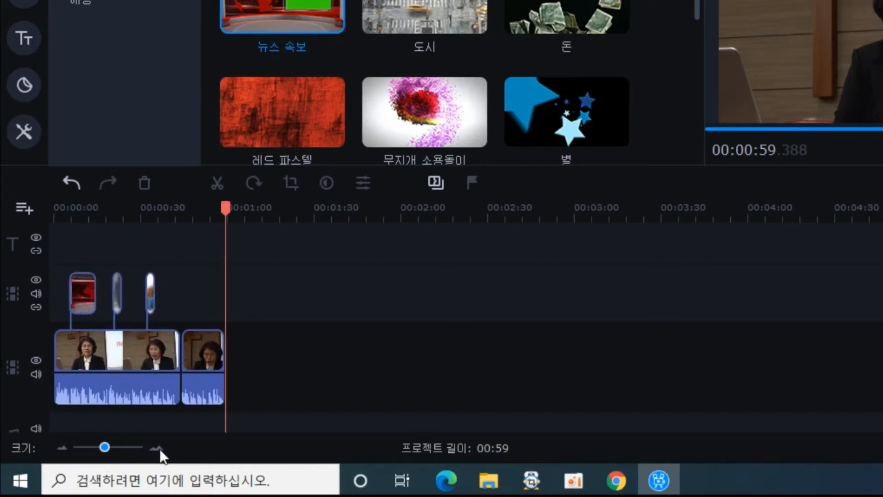
left_click_drag(296, 215, 320, 216)
Place the built-in 양초 candle video at the start of the main track and preview it
key("space")
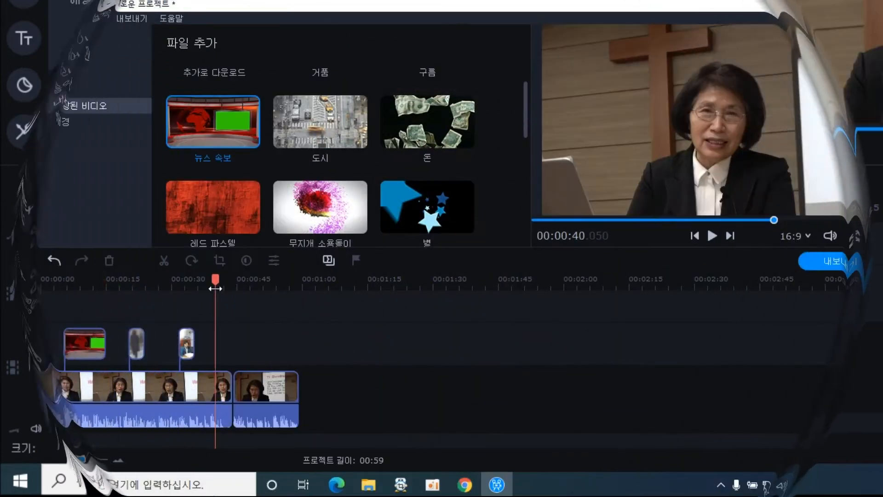
left_click_drag(527, 128, 526, 193)
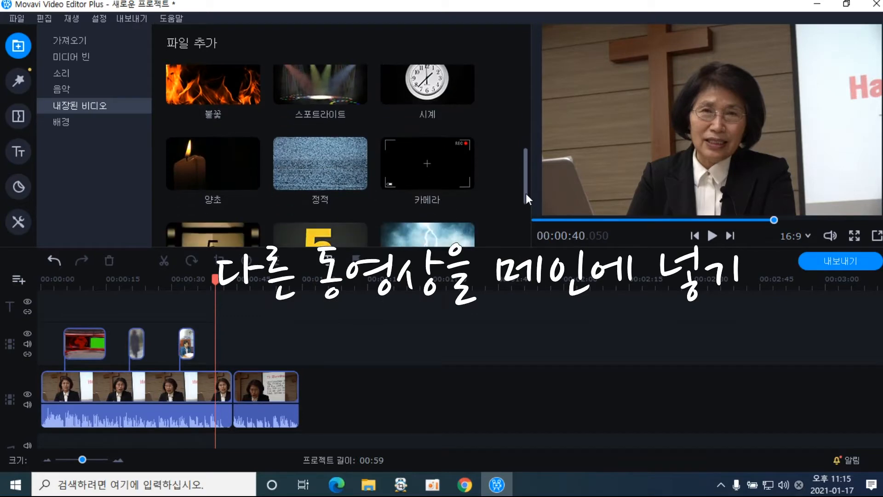
left_click_drag(225, 167, 34, 390)
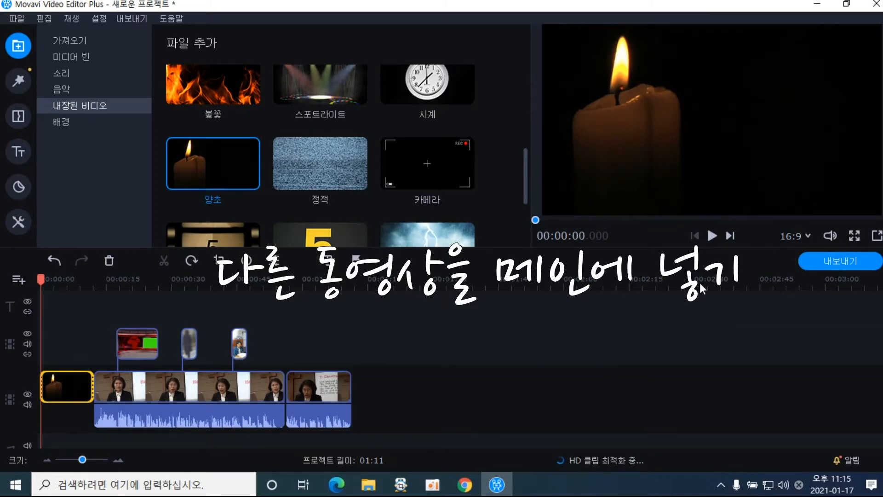
left_click(713, 234)
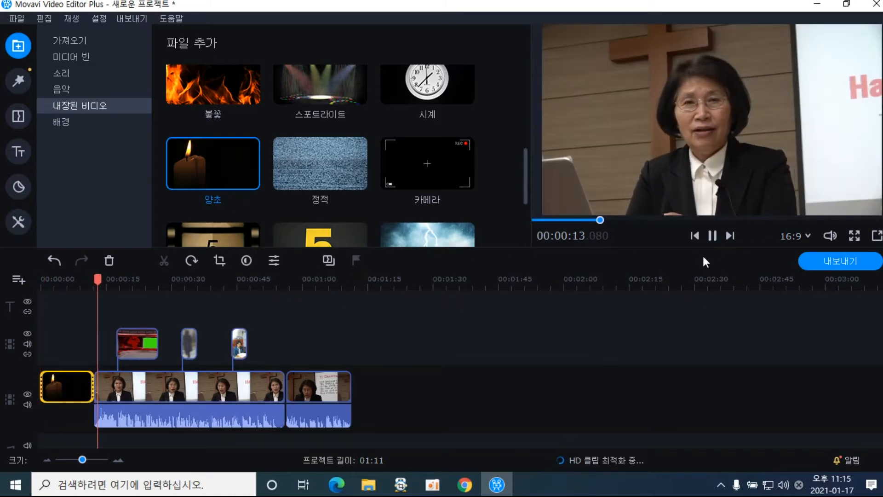
left_click(712, 236)
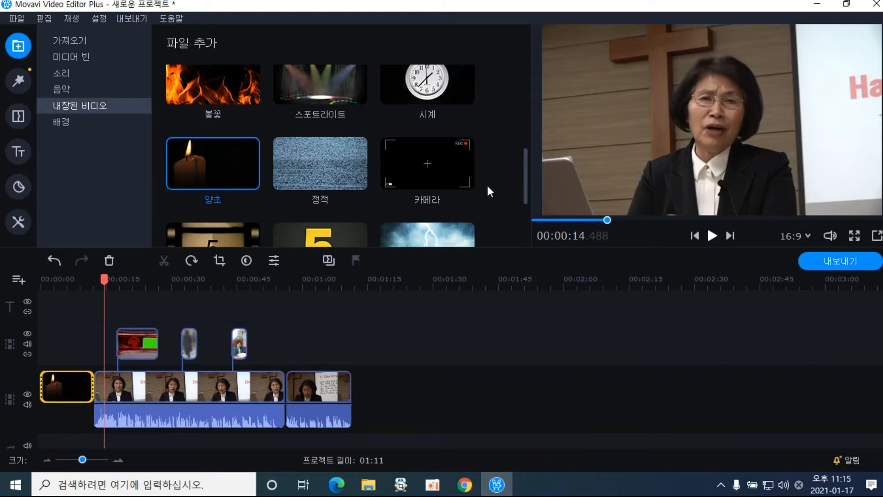
Play back the candle-to-speaker cut near 00:11 and the clip boundary near 00:55
left_click_drag(527, 191, 528, 122)
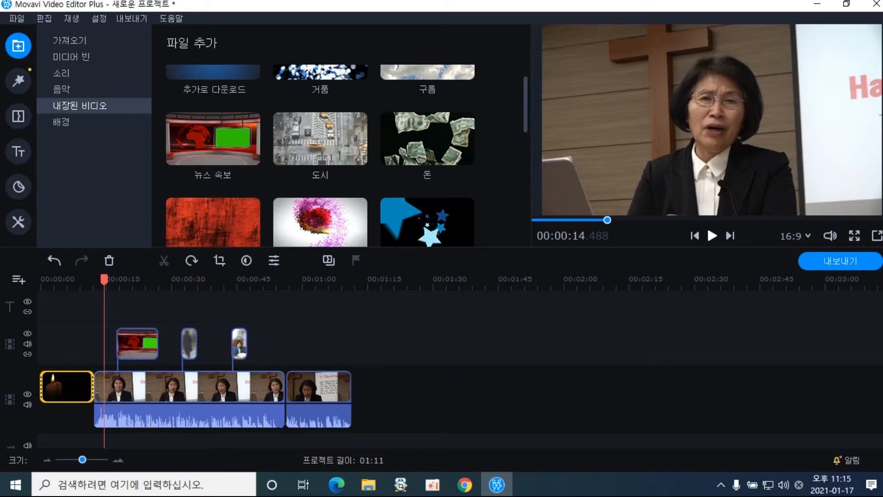
scroll(196, 368, "down", 1)
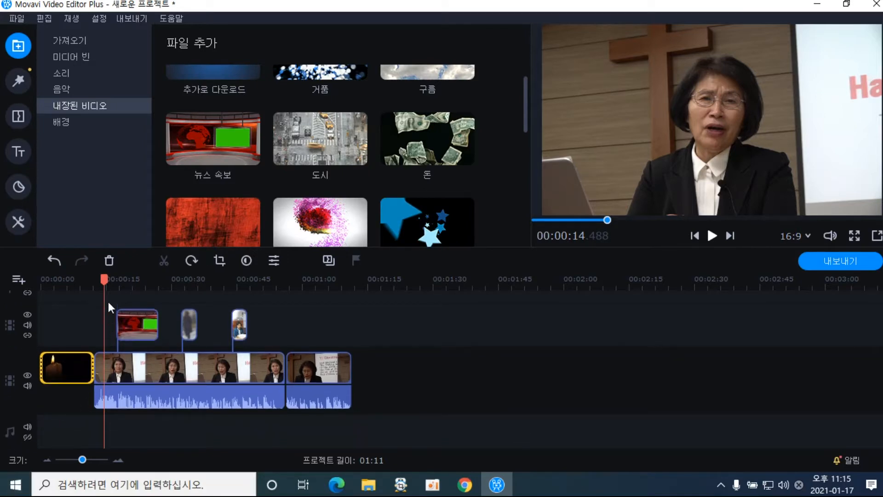
left_click_drag(103, 286, 88, 283)
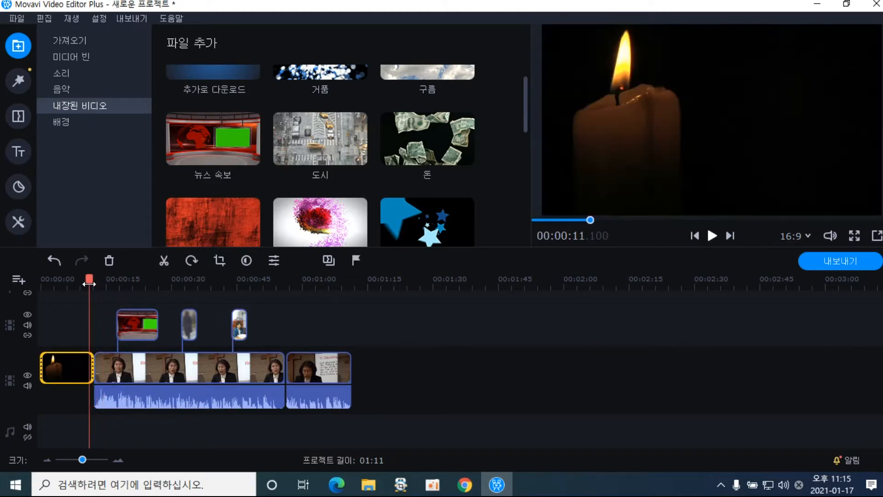
left_click(712, 235)
left_click(711, 236)
left_click_drag(98, 286, 281, 293)
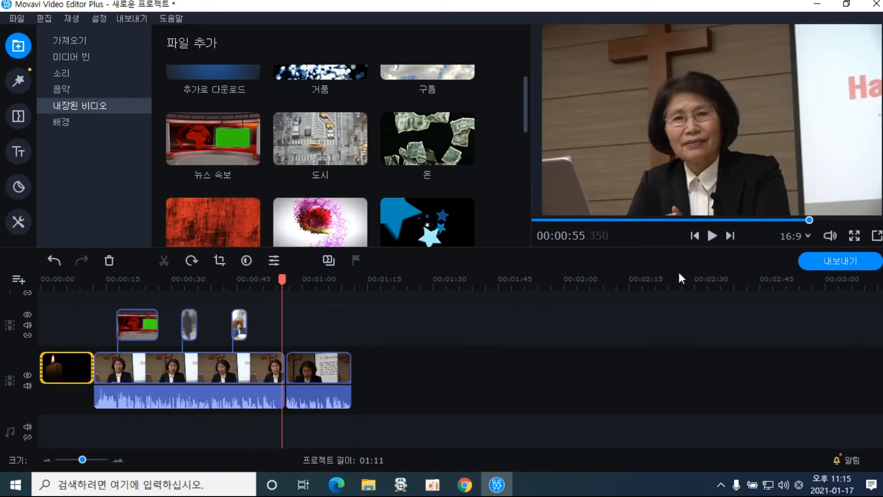
left_click(713, 237)
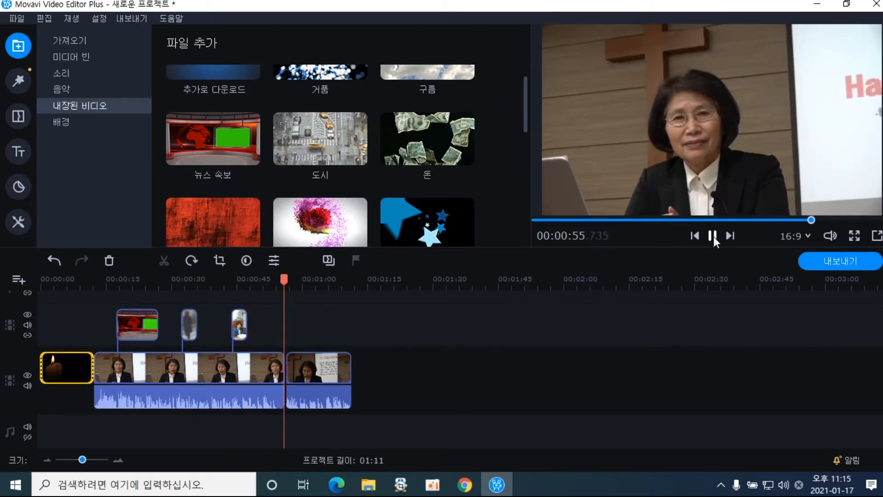
left_click(713, 236)
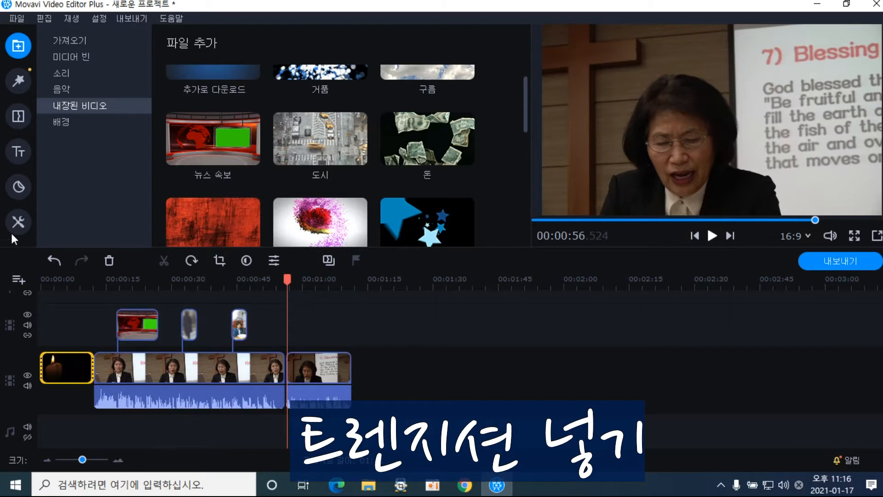
Preview the 꼬기 transition and drop it between the candle intro and the first speaker clip
left_click(19, 148)
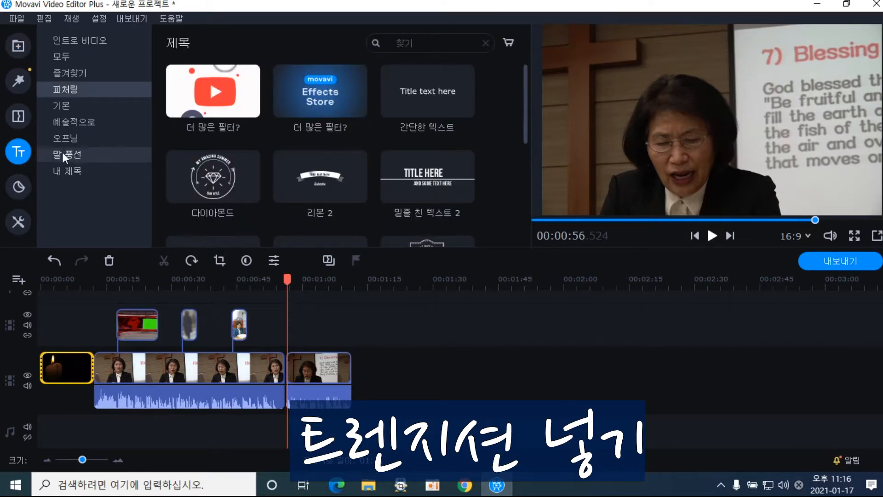
left_click(20, 126)
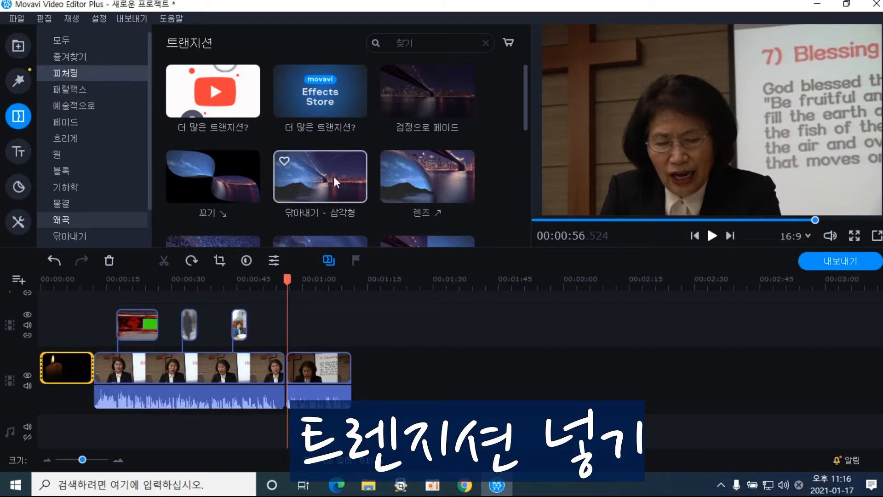
left_click(289, 280)
left_click_drag(289, 279, 89, 278)
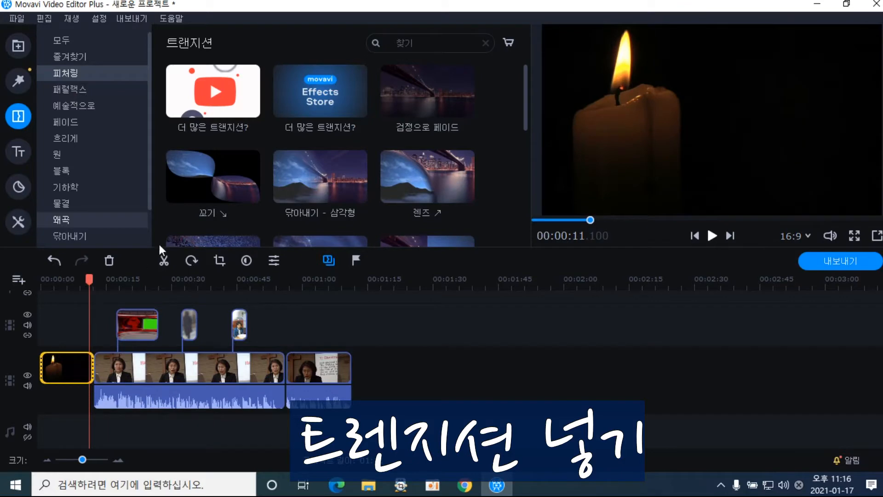
left_click(222, 193)
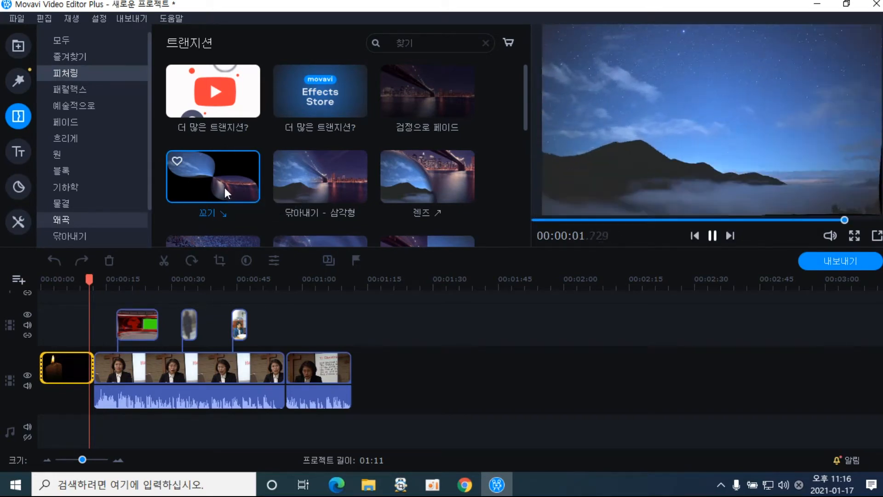
left_click_drag(224, 187, 93, 378)
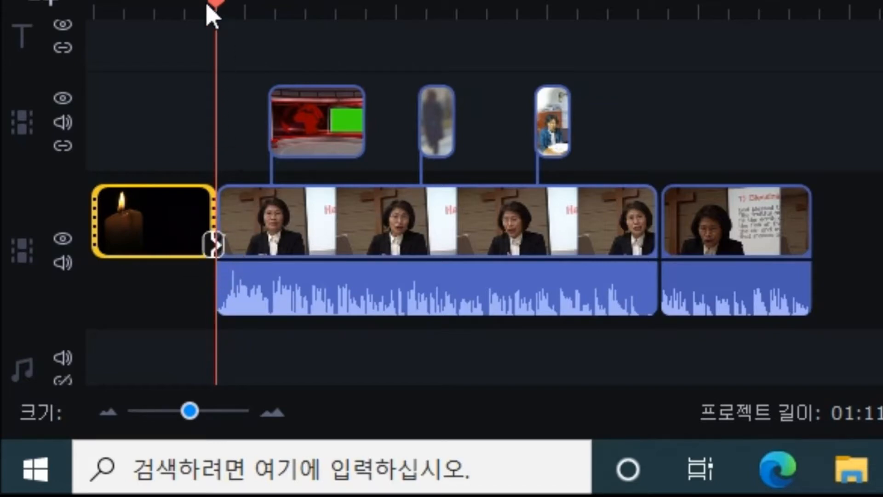
left_click_drag(213, 6, 189, 2)
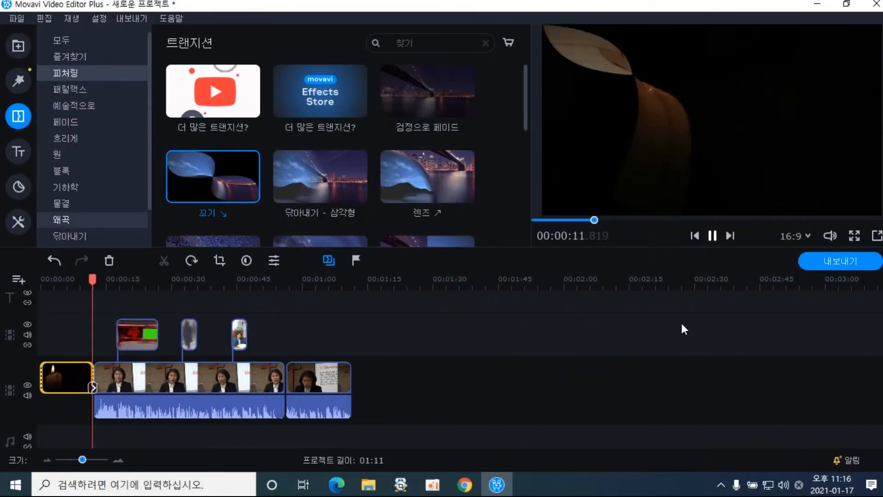
Put the 왜곡 - 2개 transition at the candle–speaker boundary and play it from 00:10.95
left_click(712, 235)
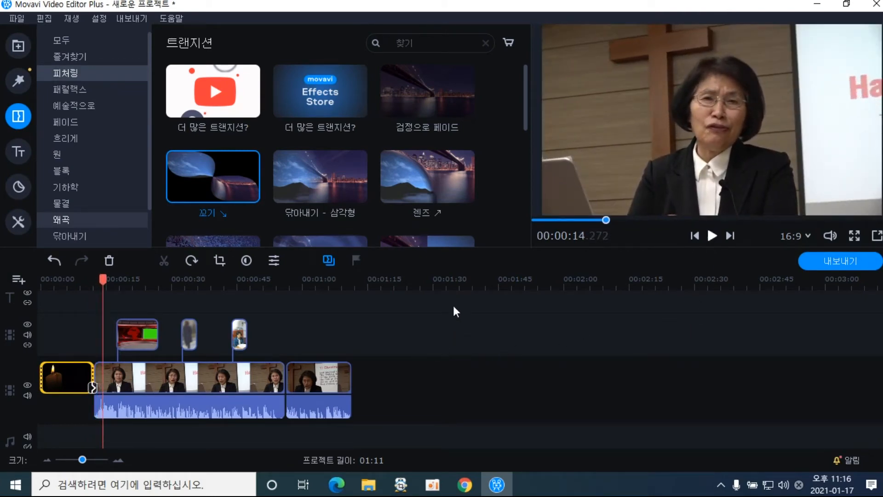
left_click_drag(525, 113, 539, 212)
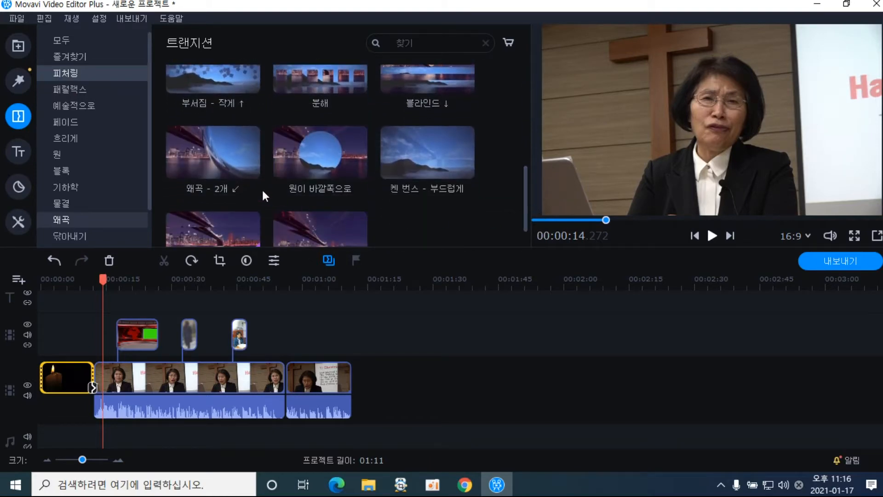
left_click_drag(232, 166, 90, 388)
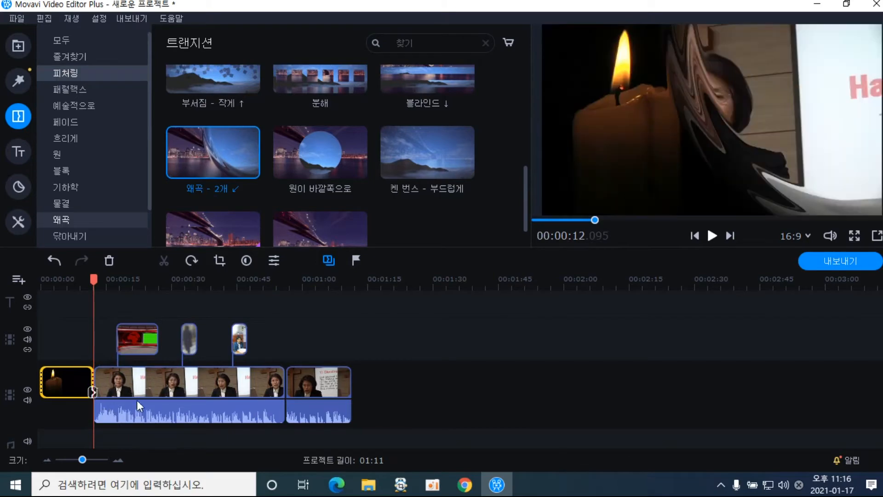
left_click_drag(94, 282, 88, 282)
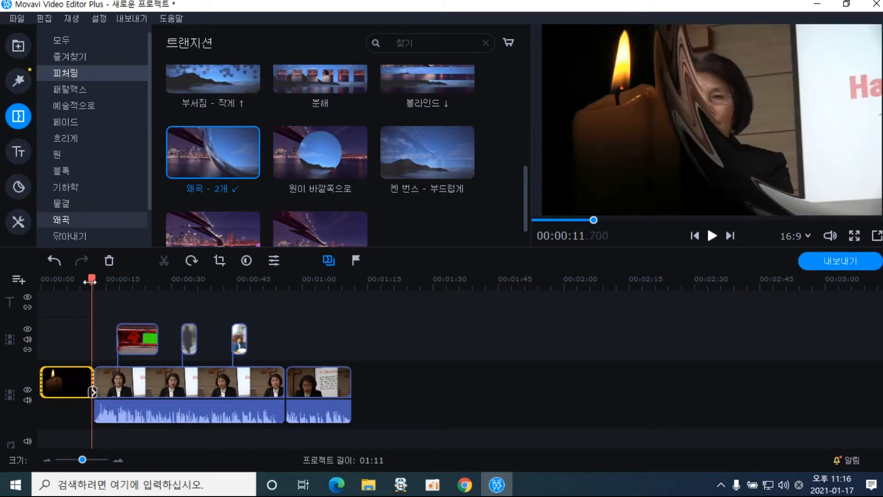
left_click(711, 236)
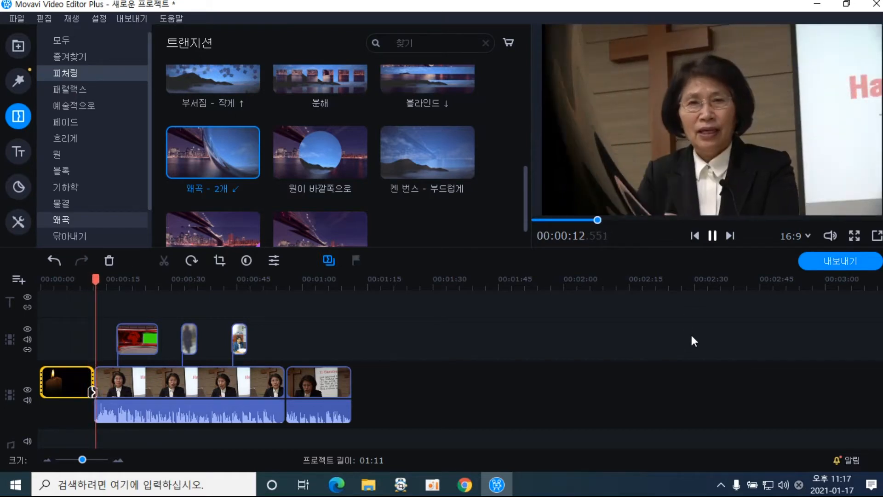
left_click(712, 235)
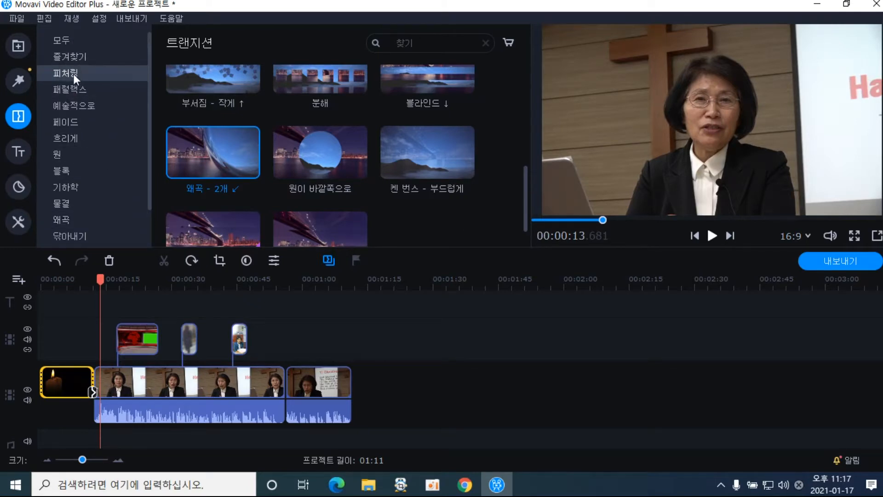
From the 예술적으로 group, add the 말기 transition between the two speaker clips
left_click(79, 89)
left_click(82, 103)
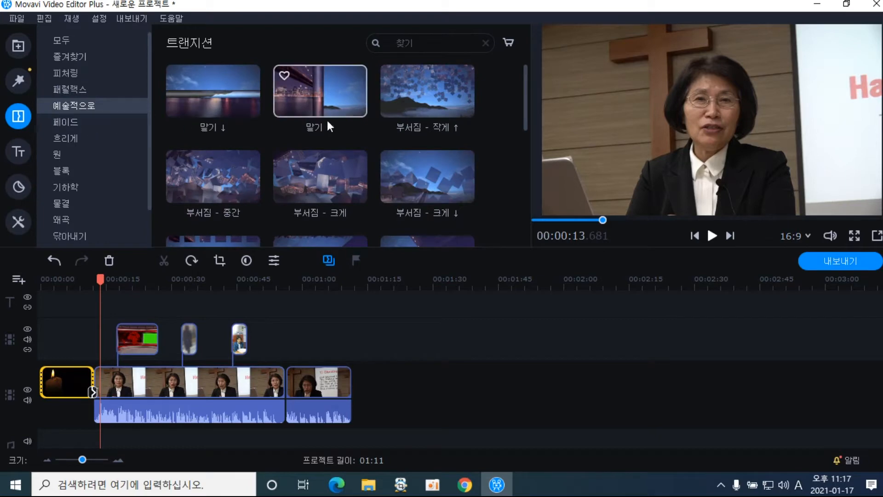
left_click_drag(329, 115, 286, 394)
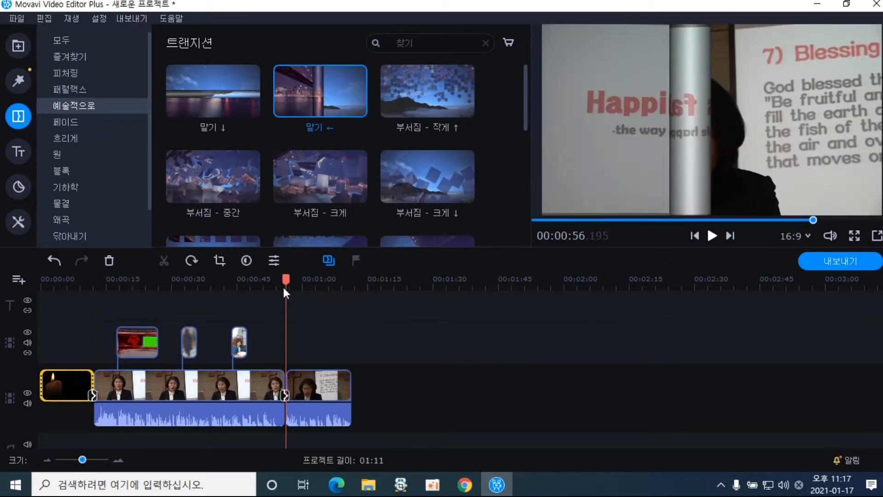
left_click_drag(285, 282, 281, 281)
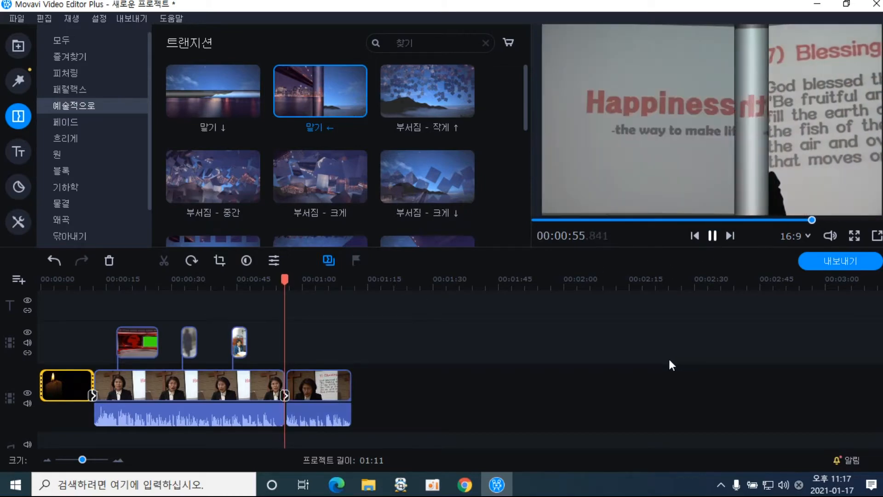
left_click(710, 237)
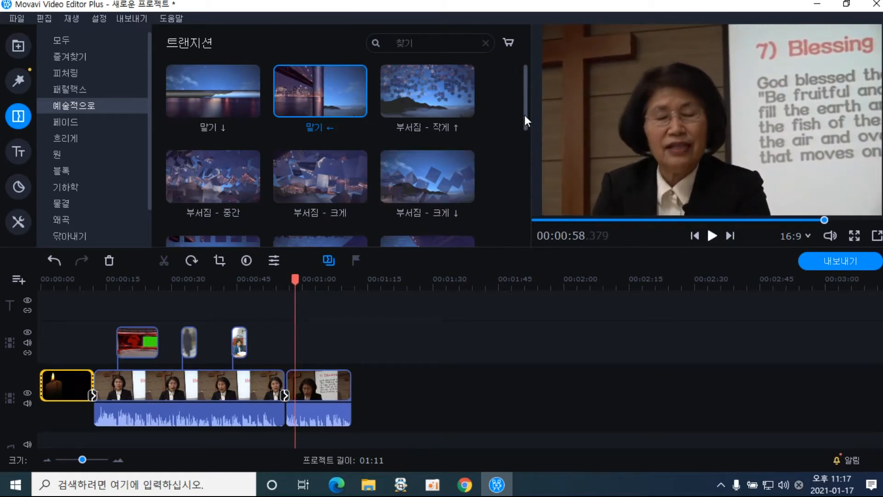
Try the 부서짐 - 크게 shatter transition between the lecture clips and preview it
left_click_drag(525, 114, 527, 148)
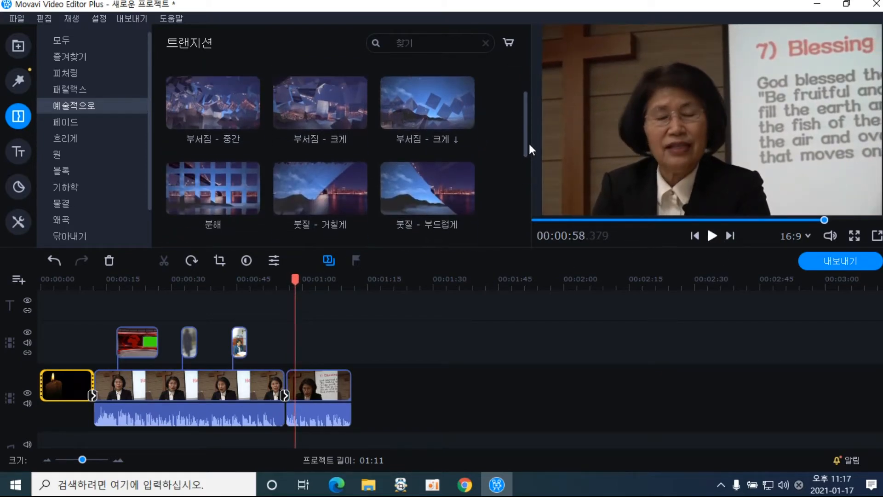
left_click_drag(346, 117, 283, 389)
left_click_drag(286, 289, 280, 290)
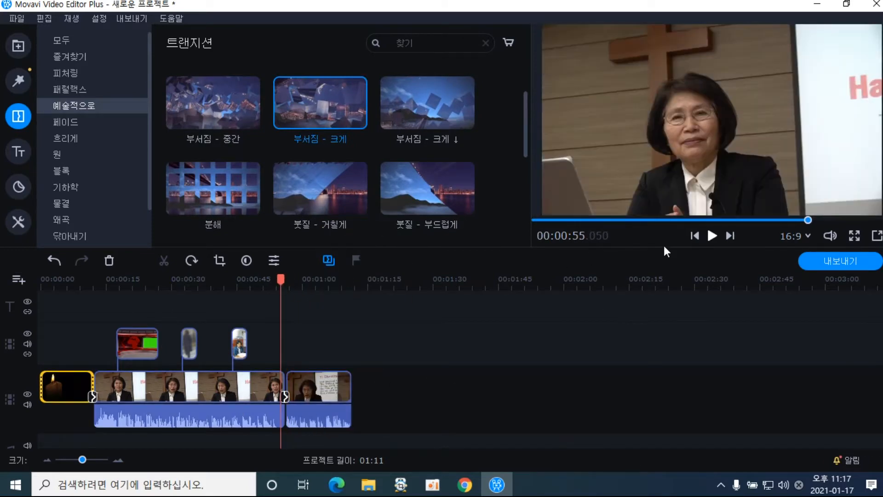
left_click(711, 234)
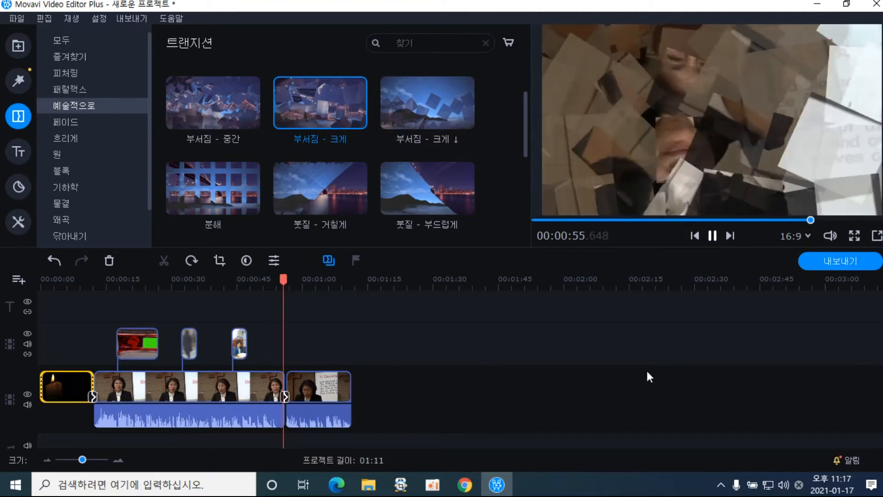
left_click(713, 236)
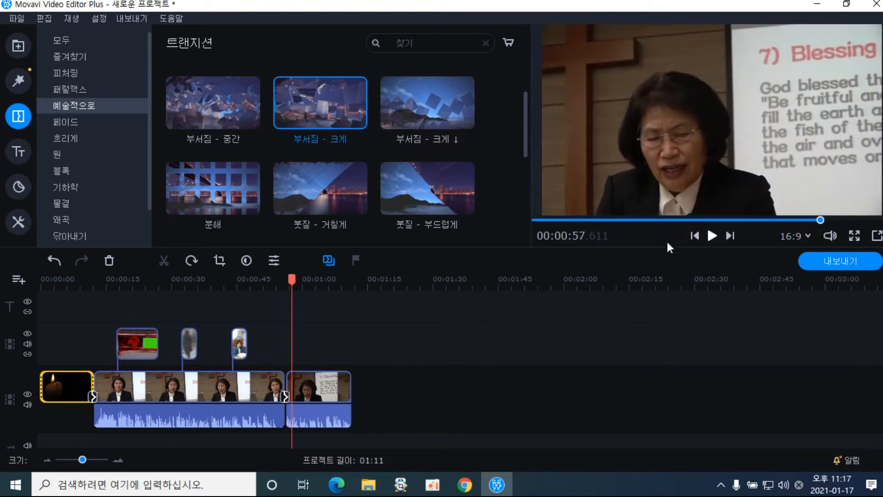
Replace it with the 책장 넘기기 2 ↖ page-turn transition and preview the result
left_click_drag(526, 134, 523, 205)
left_click_drag(224, 164, 284, 389)
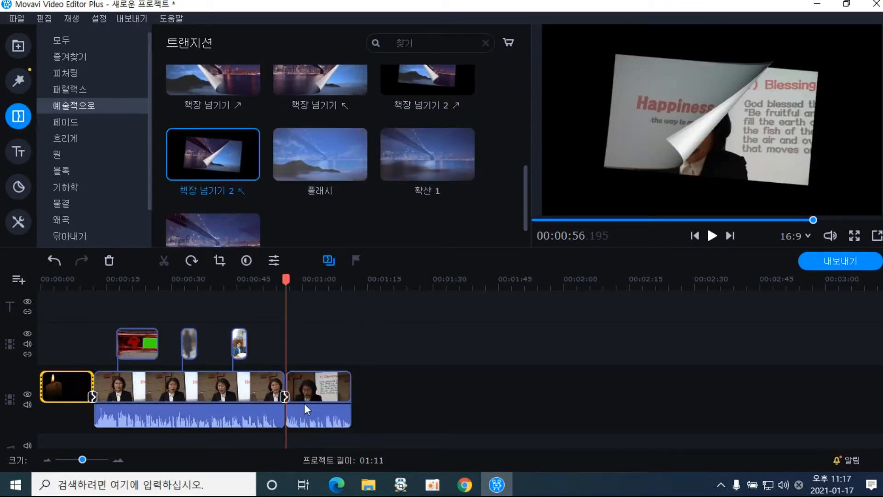
left_click_drag(286, 281, 278, 282)
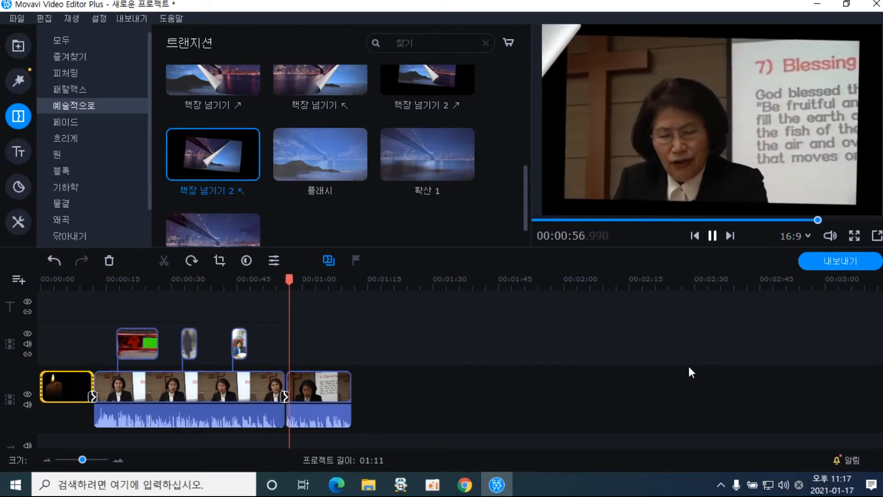
left_click(713, 235)
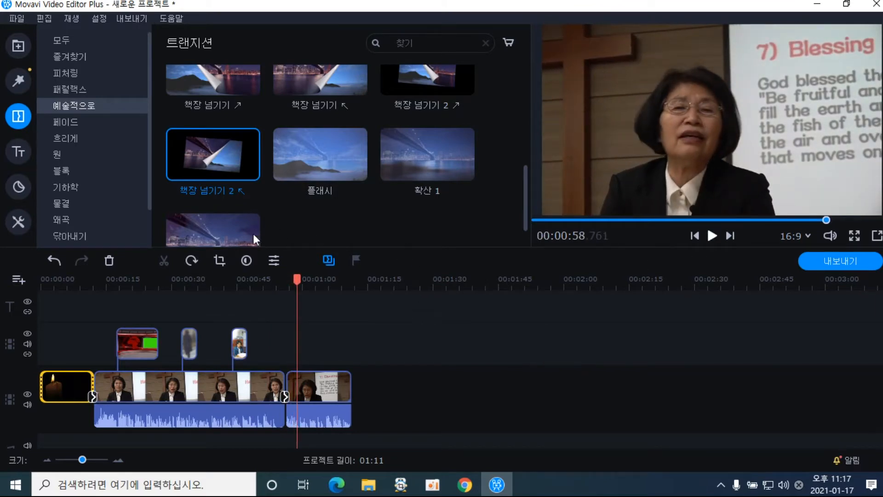
Browse the 원, 블록, 기하학 and 줌 transitions, settle on 닦아내기, and return to 00:00:09
left_click(102, 159)
left_click(102, 172)
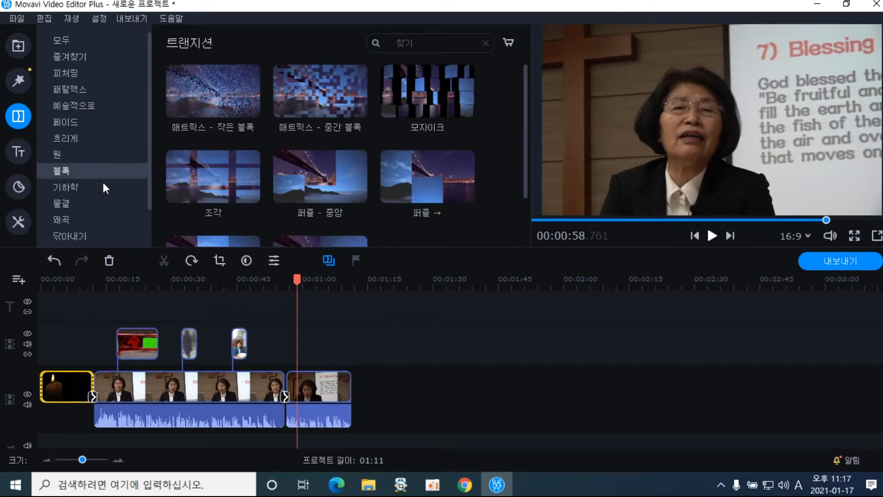
left_click(102, 186)
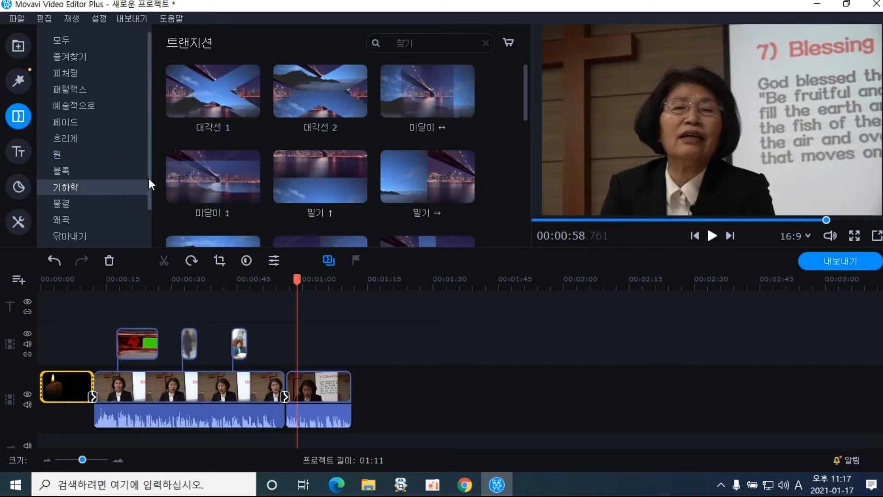
scroll(149, 181, "down", 2)
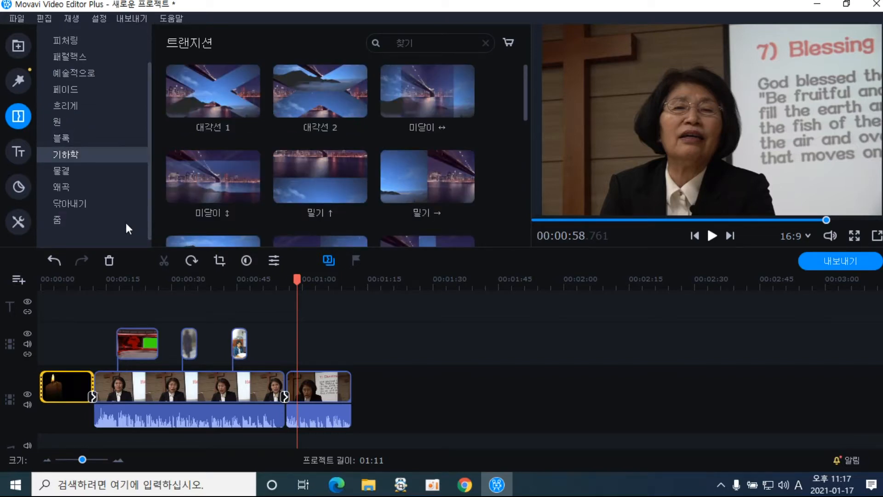
left_click(100, 207)
left_click(85, 219)
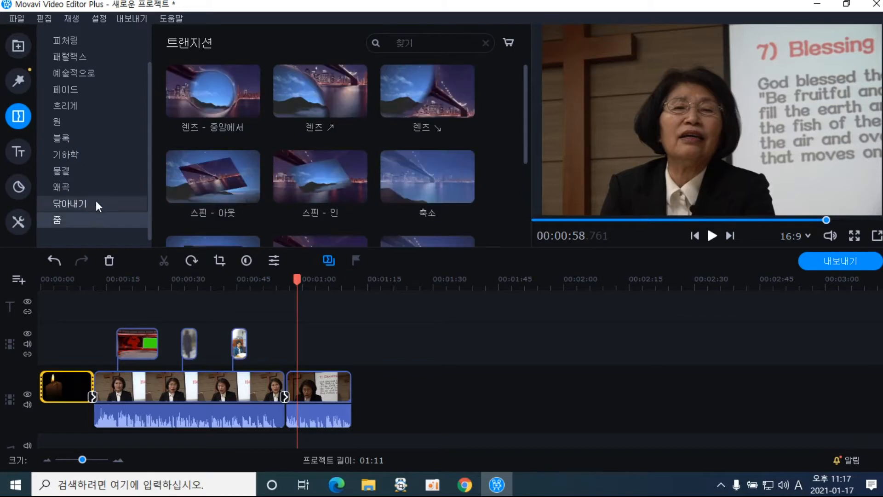
left_click(96, 203)
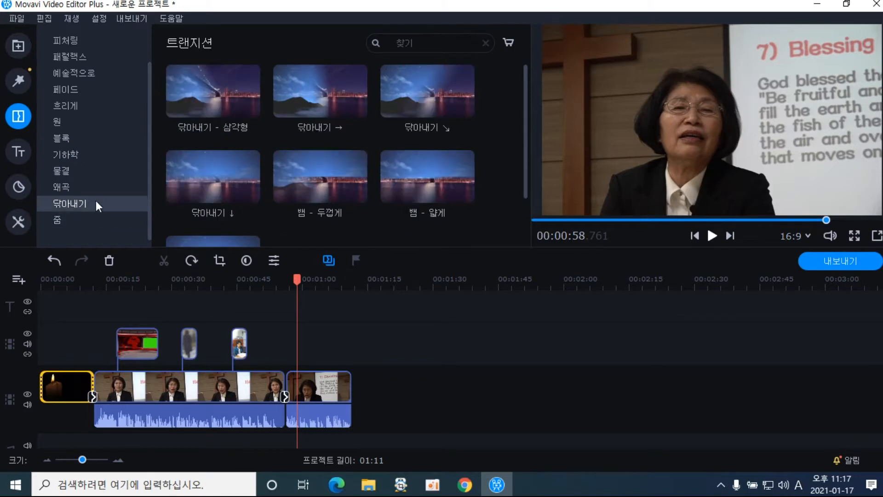
left_click(81, 283)
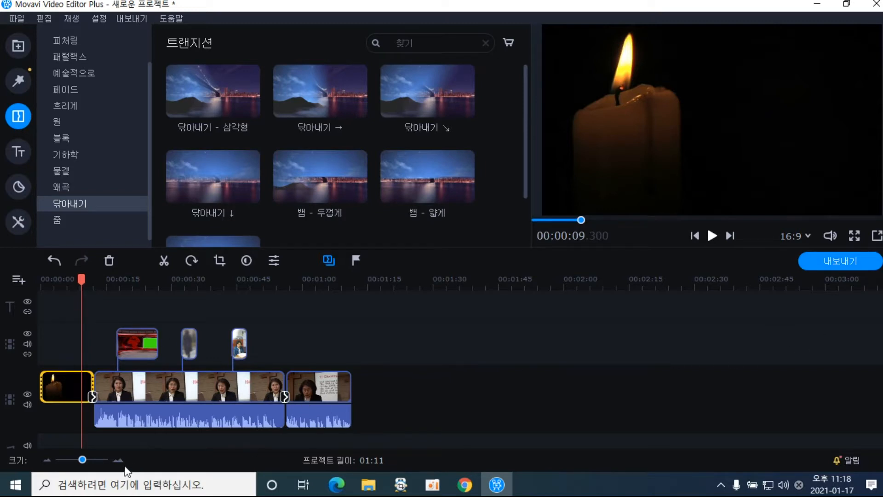
Widen the timeline clips, play the intro from 00:00 to about 13 s, and reveal the empty music track
left_click(120, 460)
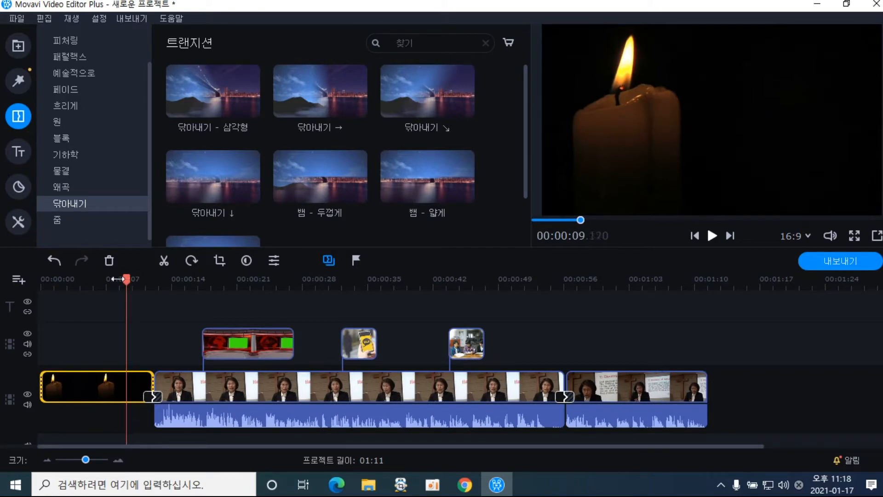
left_click_drag(128, 280, 20, 279)
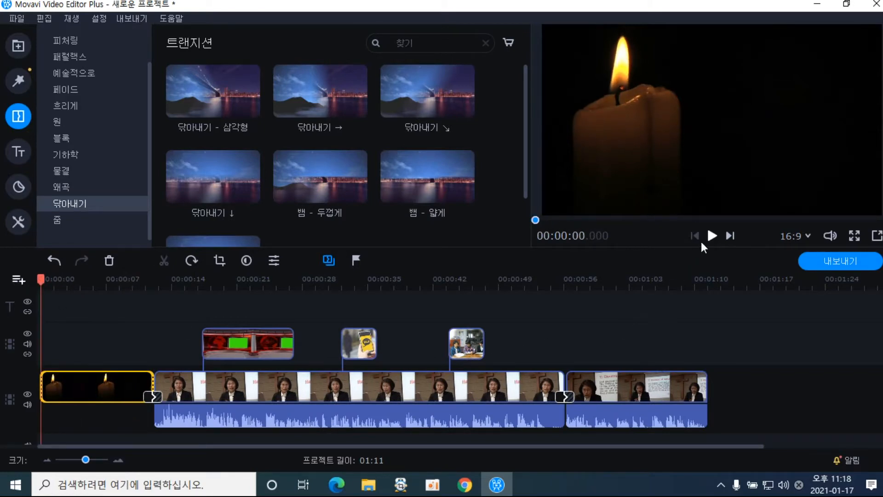
left_click(712, 236)
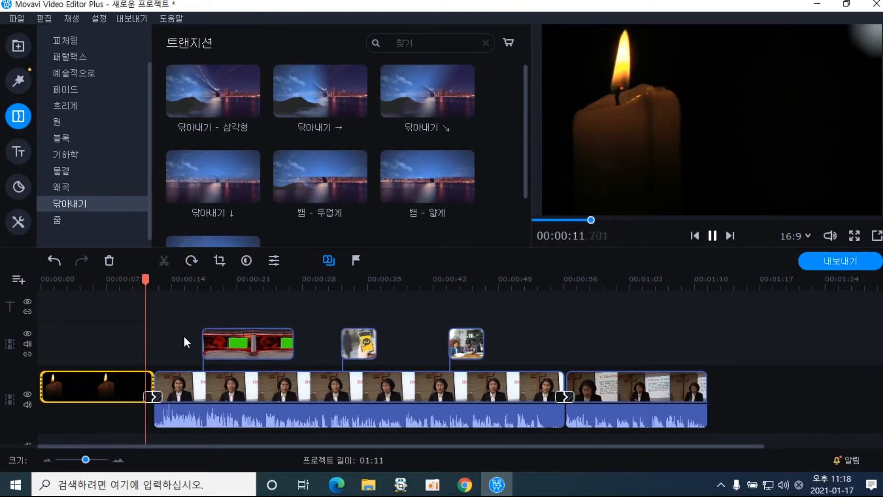
left_click(712, 236)
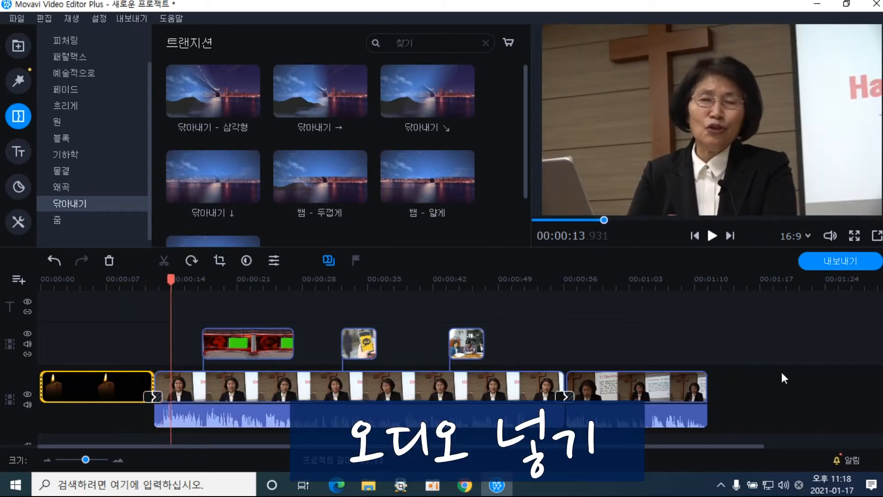
scroll(442, 363, "down", 1)
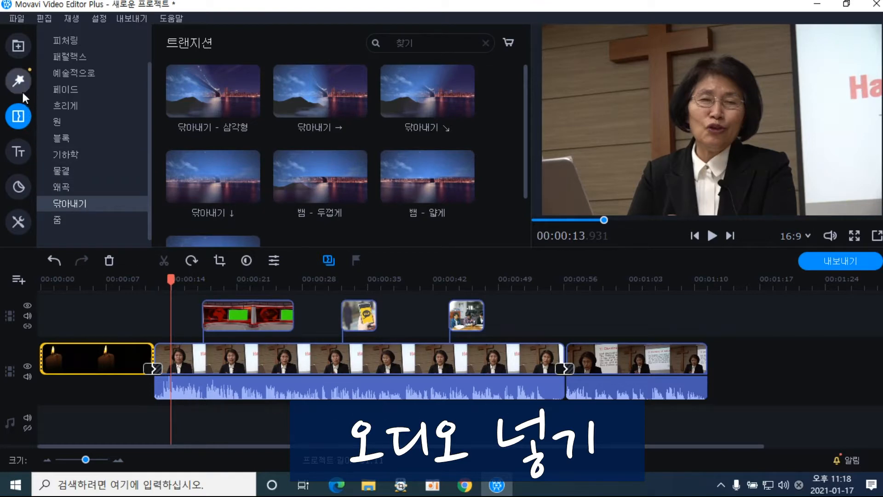
Audition built-in music tracks: 8비트 어드벤처, 나이트 아웃, 럭셔리, 록앤롤, 사랑의 둥지 and 자각
left_click(21, 56)
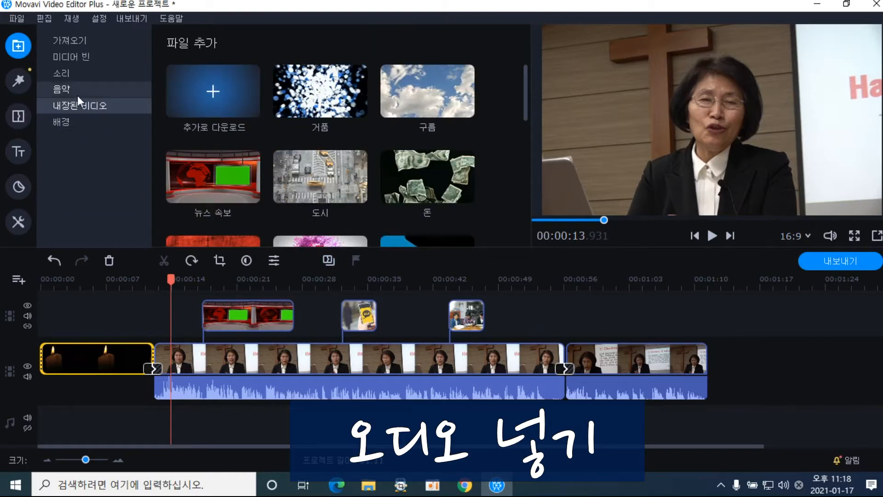
left_click(77, 94)
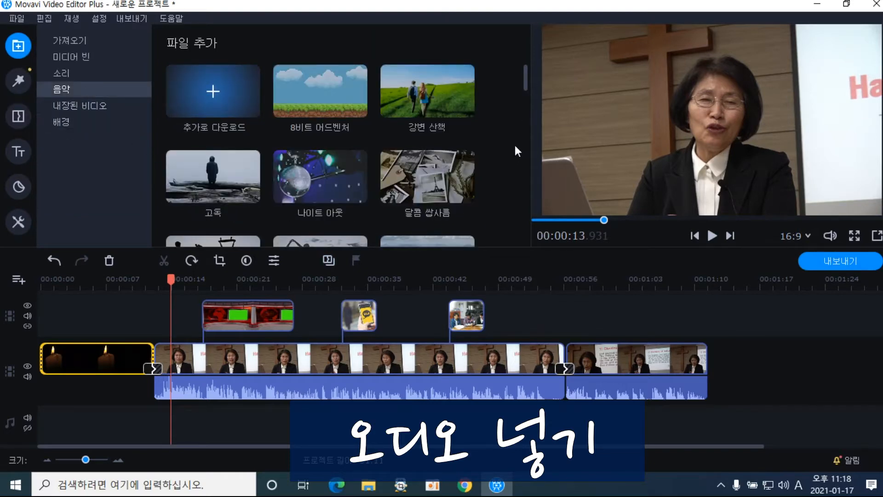
left_click(333, 118)
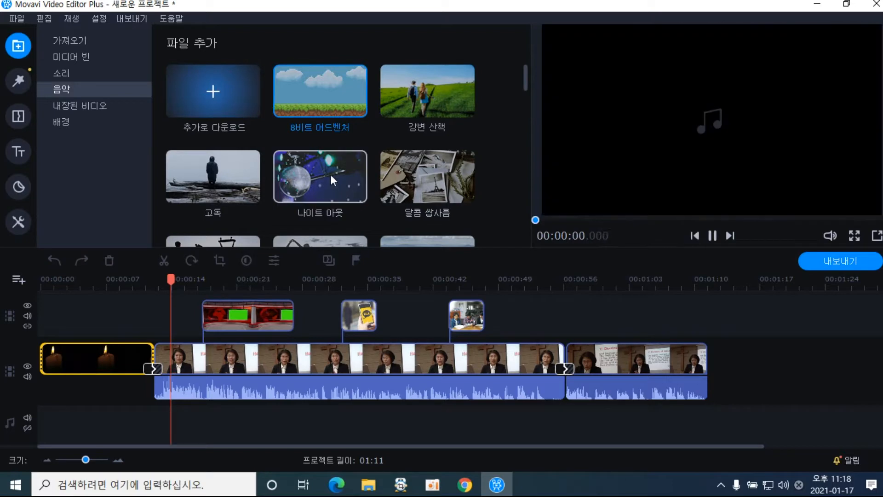
left_click(332, 184)
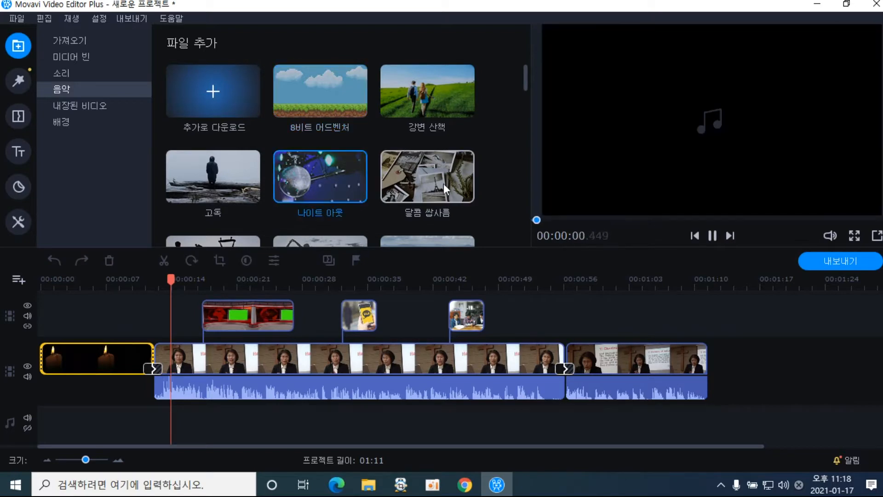
left_click_drag(523, 82, 513, 117)
left_click(349, 136)
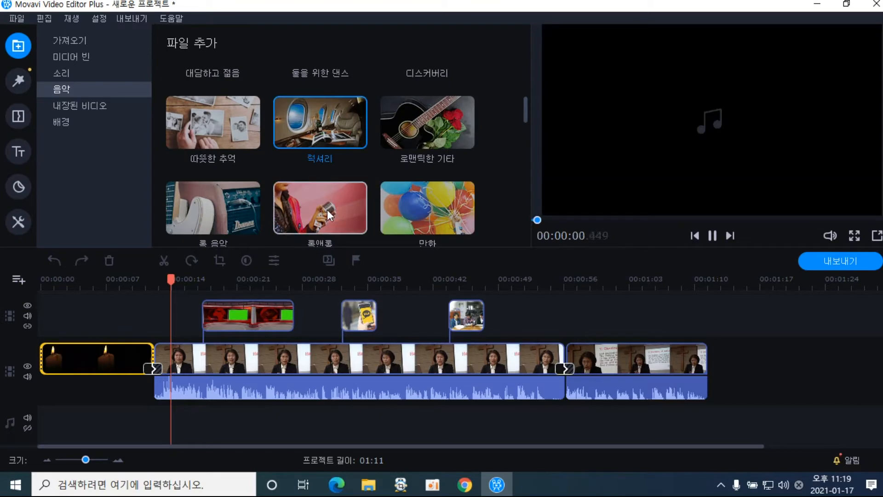
left_click(329, 214)
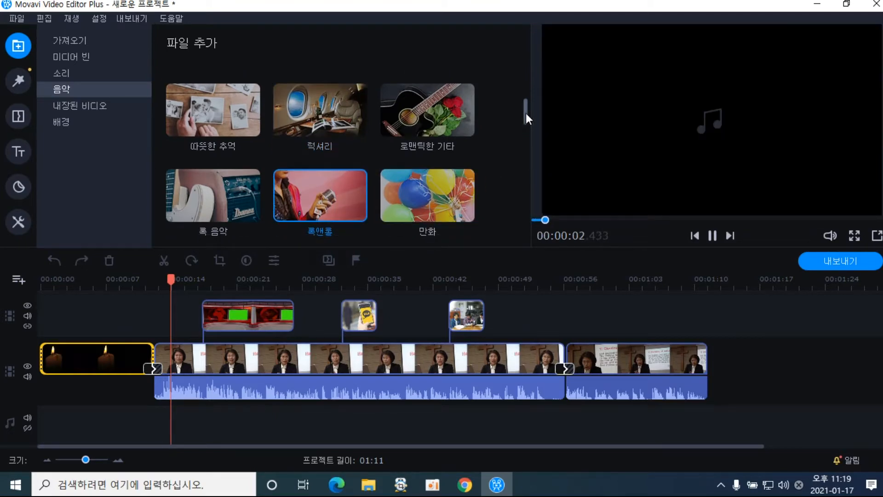
left_click_drag(525, 114, 525, 147)
left_click(328, 153)
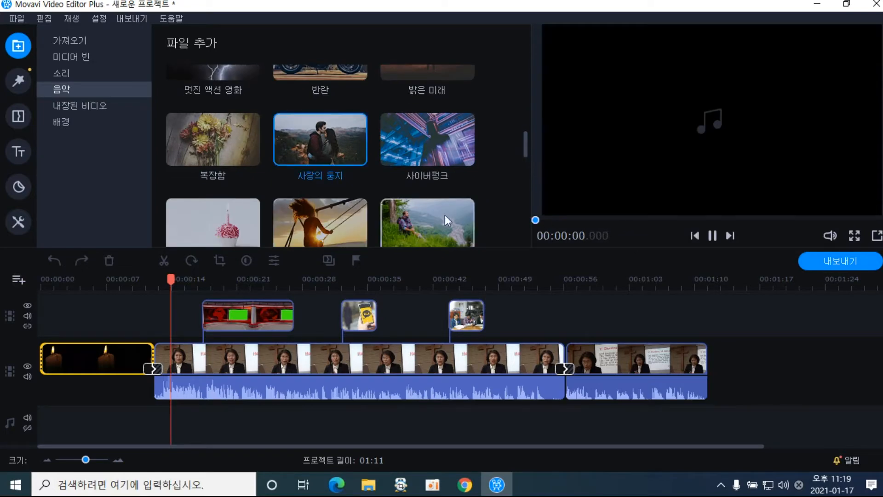
left_click_drag(523, 149, 529, 189)
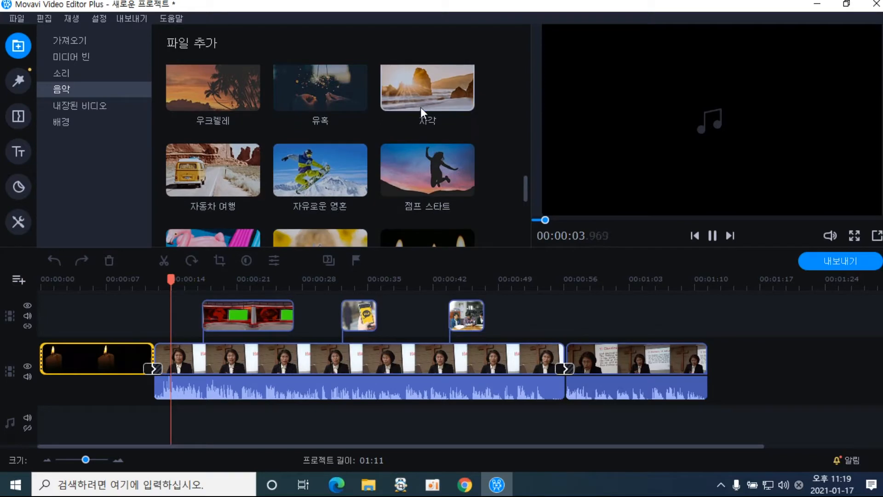
left_click(420, 107)
left_click_drag(526, 195, 531, 244)
Audition 해피 댄스 and place it on the music track at 00:00:00, making the project 02:29
left_click(313, 208)
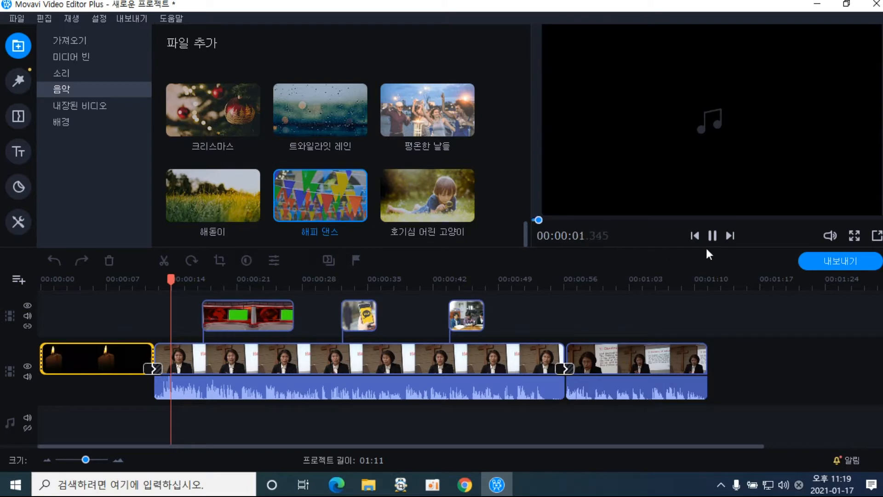
left_click(712, 236)
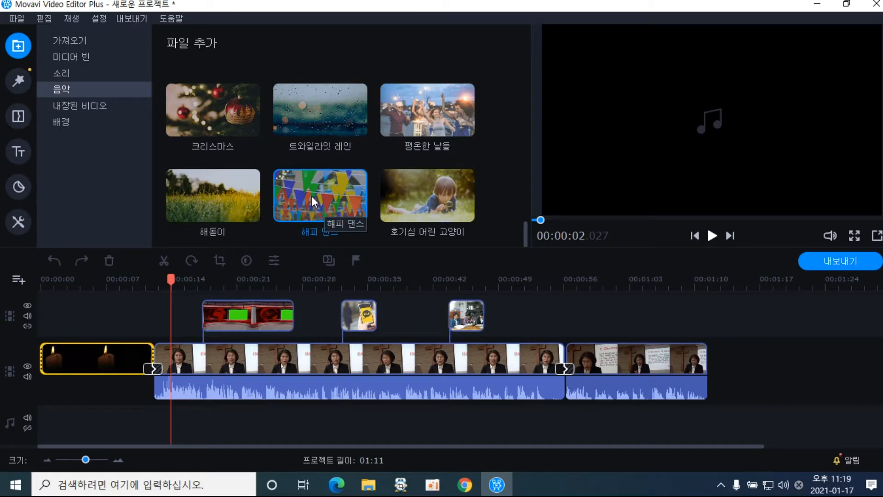
left_click_drag(311, 196, 40, 422)
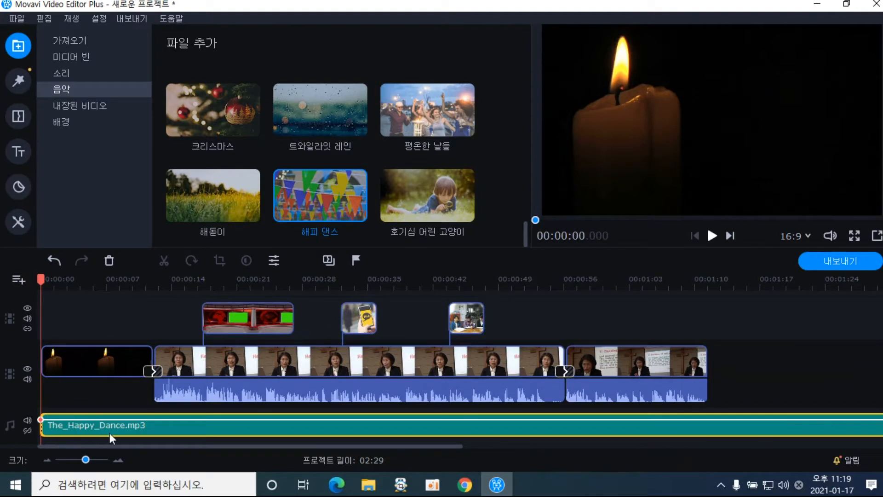
left_click(713, 235)
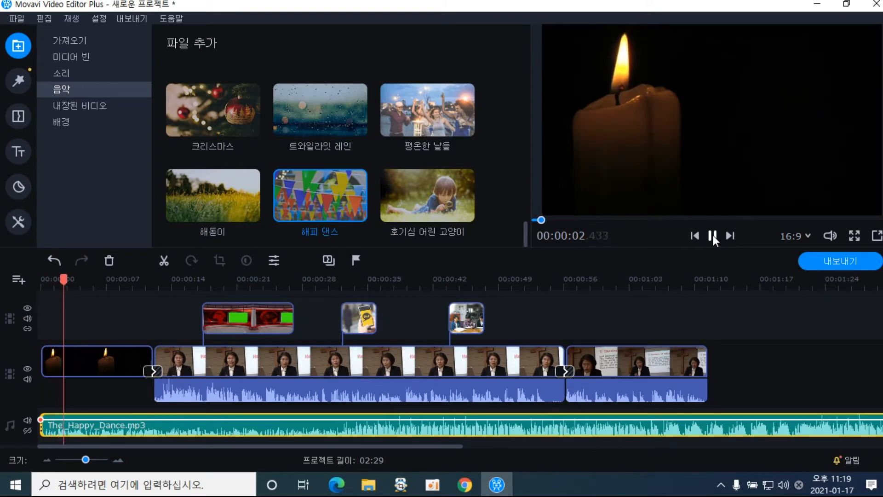
left_click(713, 236)
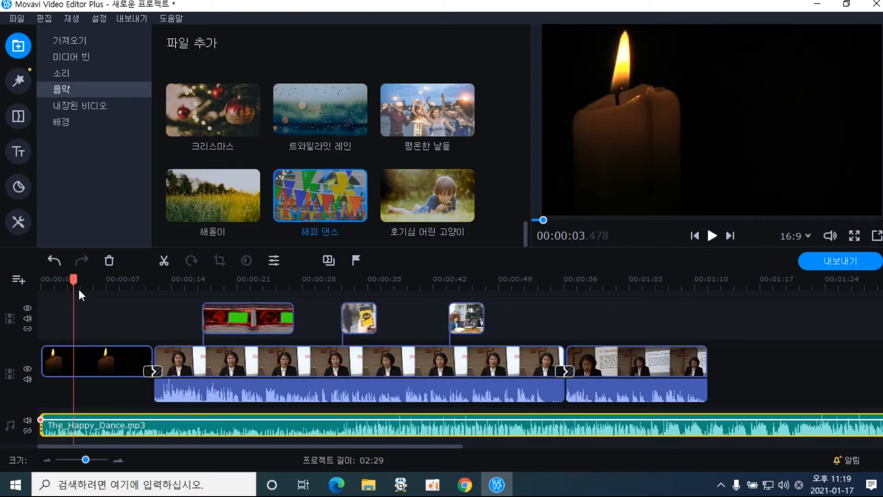
left_click_drag(75, 284, 175, 293)
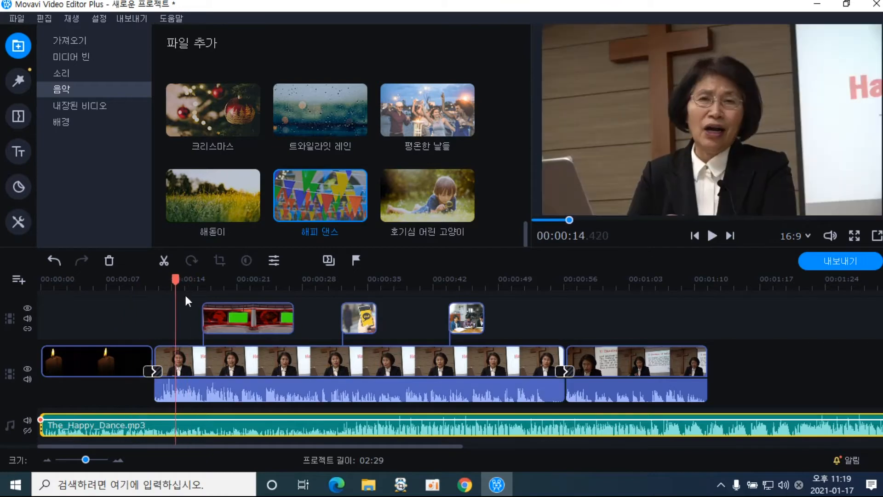
left_click(713, 234)
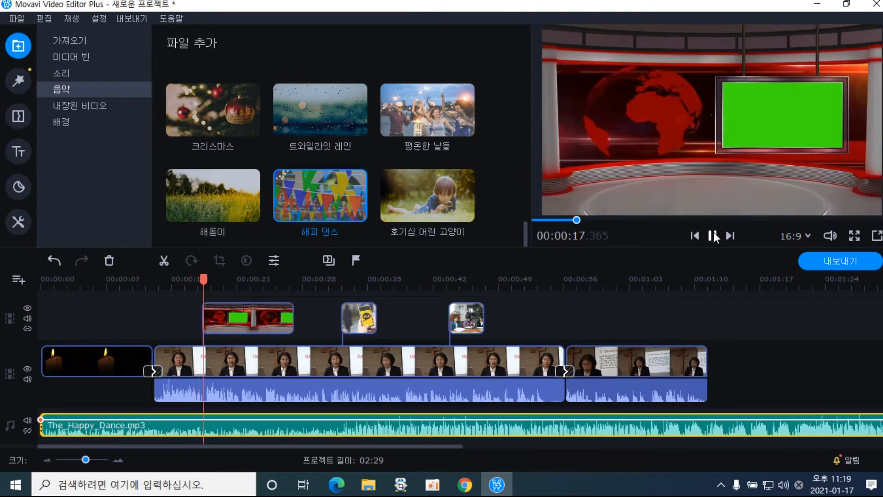
left_click(713, 235)
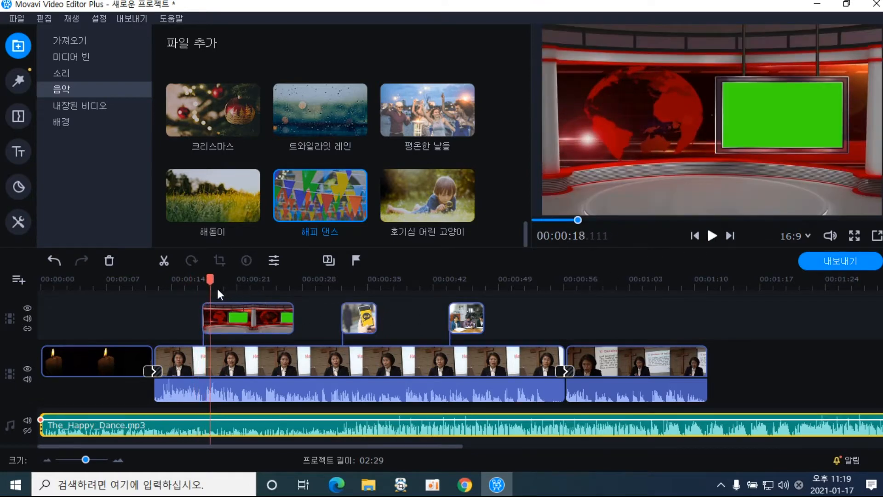
left_click_drag(211, 282, 154, 286)
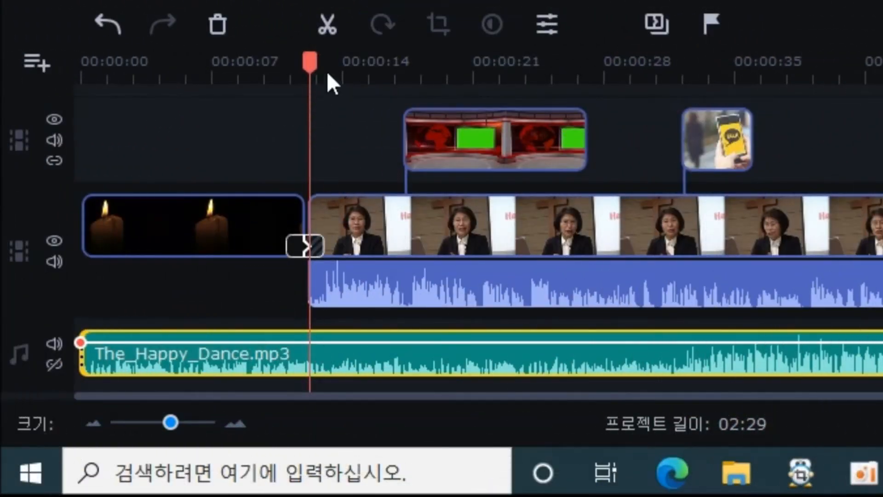
Split The_Happy_Dance.mp3 where the candle intro ends and delete the later piece
left_click(329, 30)
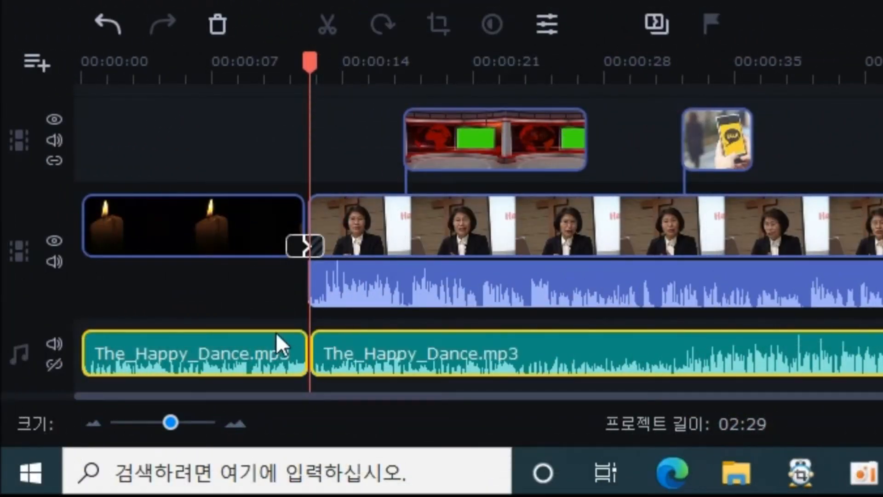
left_click(266, 306)
left_click(286, 360)
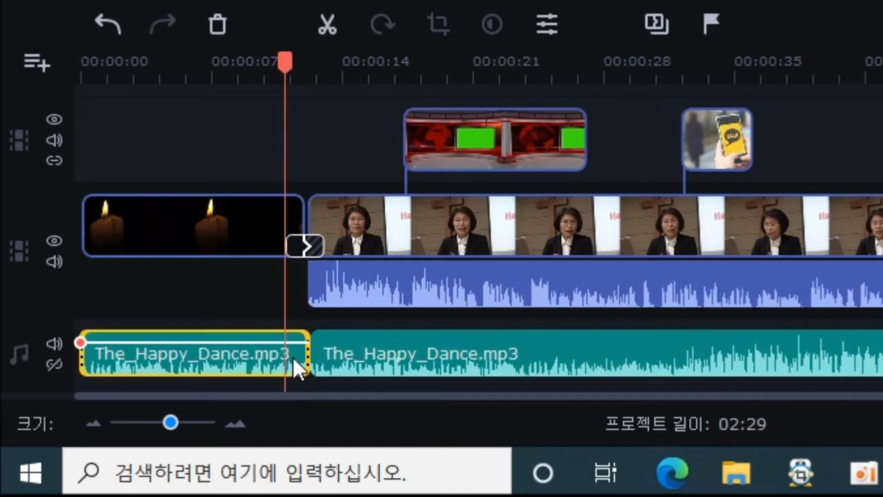
left_click(415, 363)
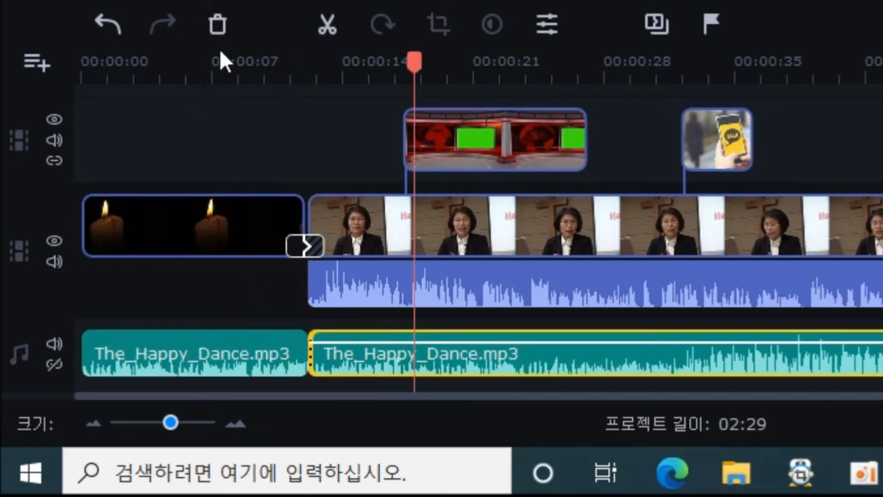
left_click(219, 33)
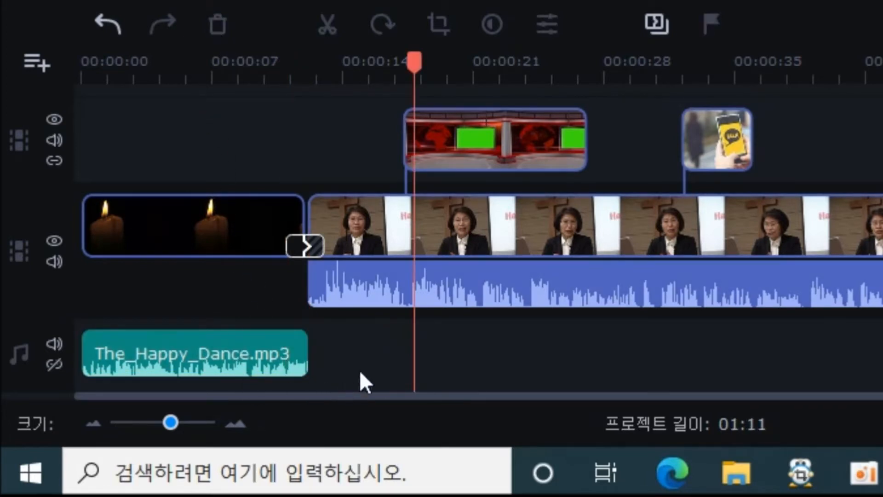
Preview playback from about 00:00:10, then zoom the timeline in three steps
left_click_drag(414, 69, 277, 69)
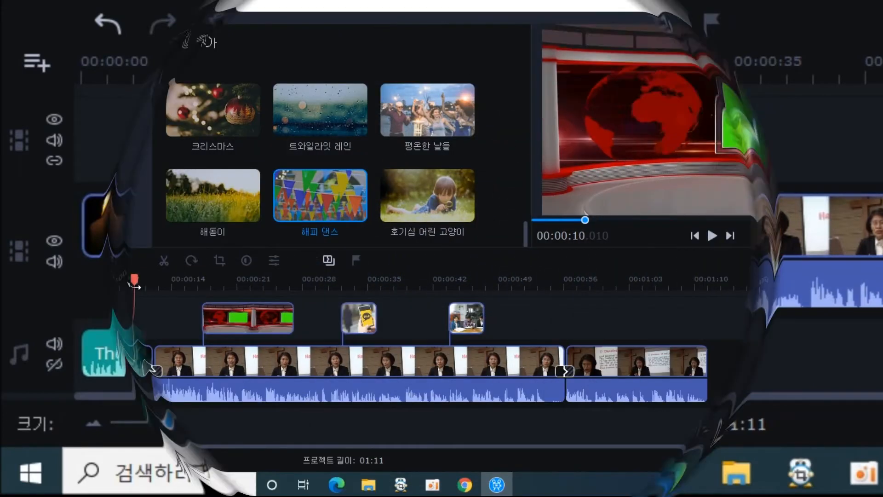
left_click(711, 235)
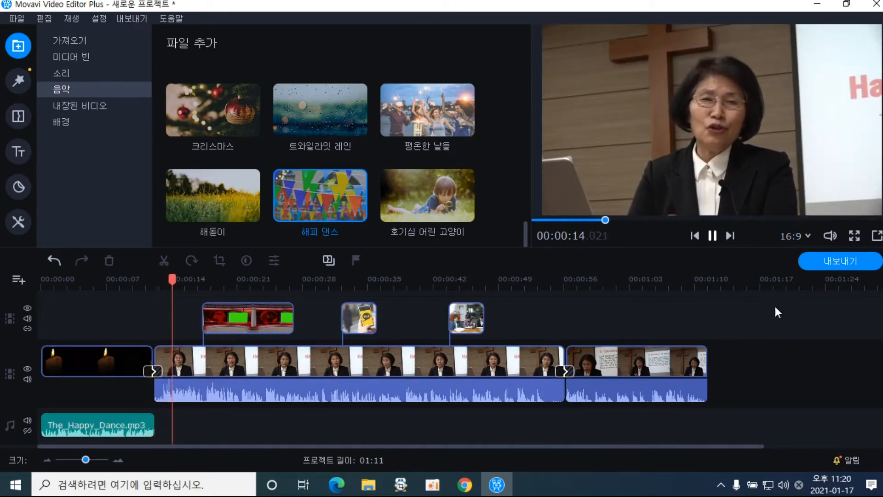
left_click(712, 236)
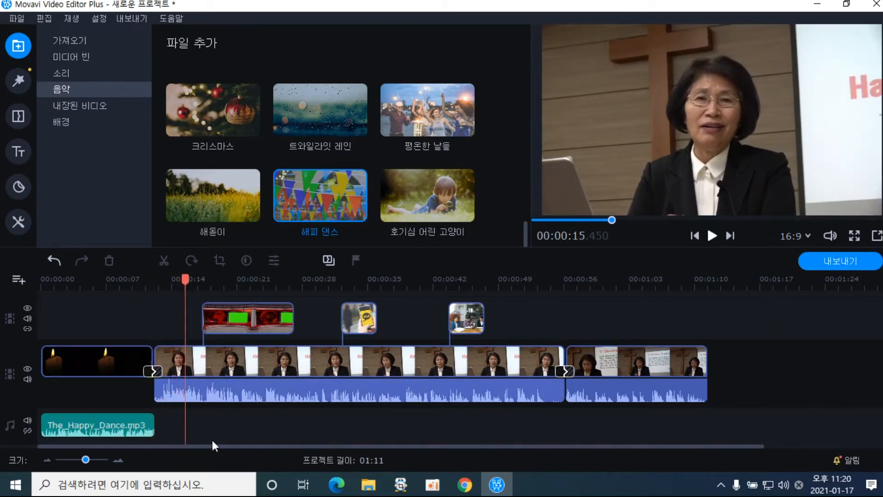
left_click(122, 463)
left_click(121, 464)
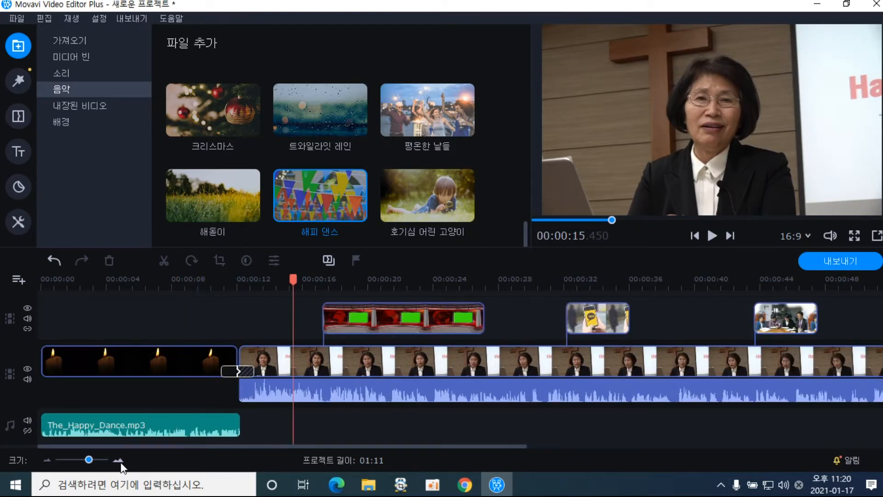
left_click(122, 463)
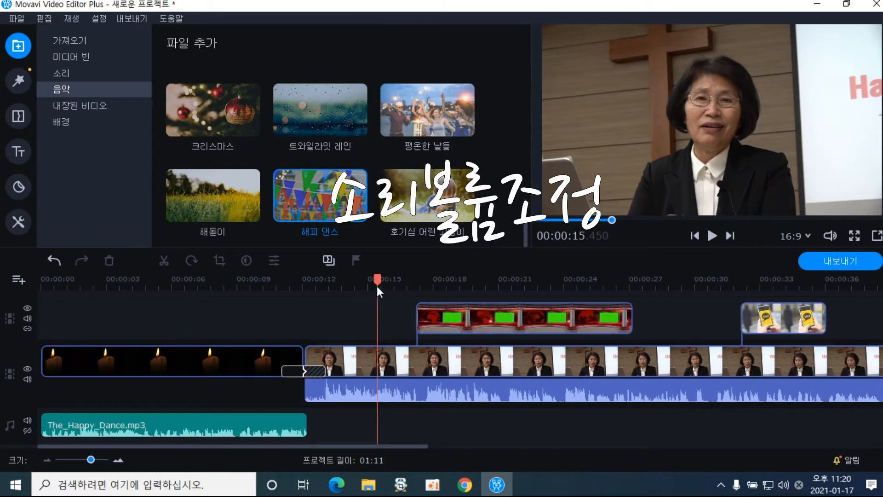
Add a volume point to The_Happy_Dance.mp3 at about 00:00:09
left_click_drag(377, 276, 276, 279)
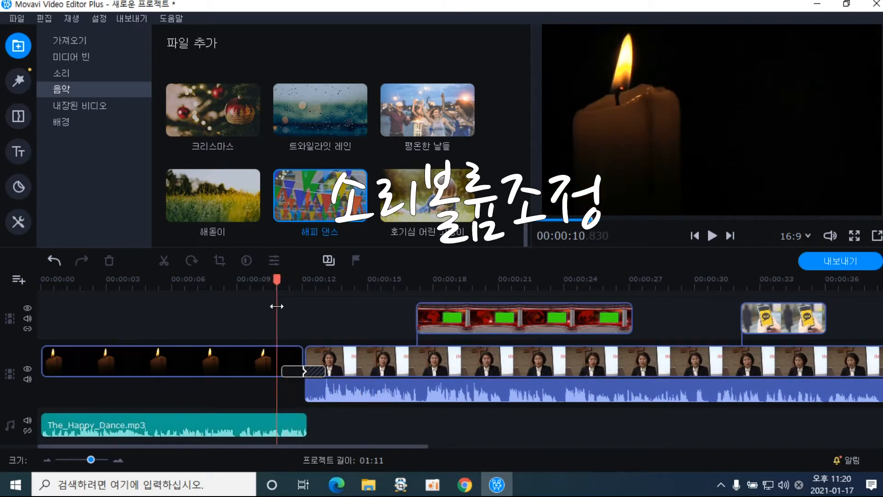
mouse_move(276, 306)
left_mouse_down()
mouse_move(313, 310)
mouse_move(269, 316)
left_mouse_up()
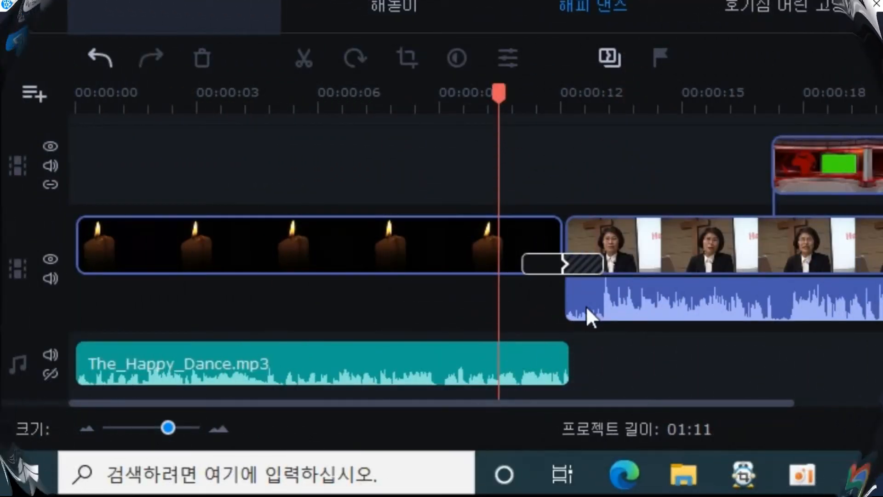
left_click(501, 371)
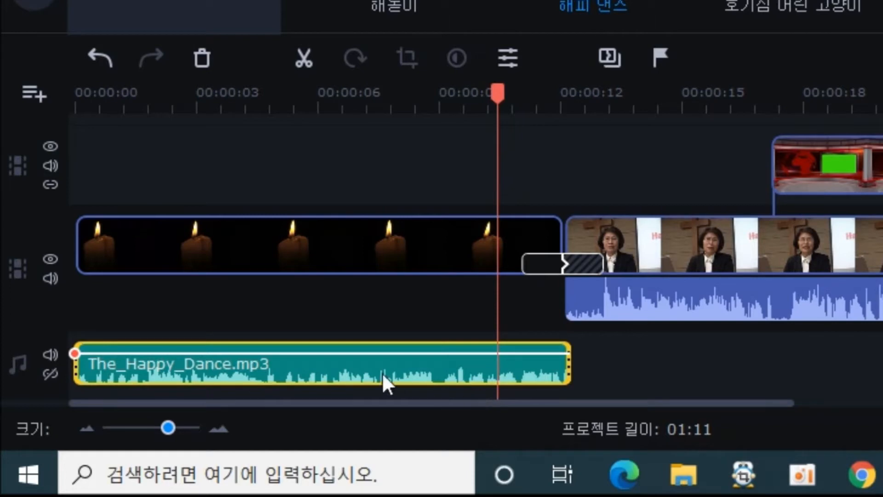
right_click(500, 353)
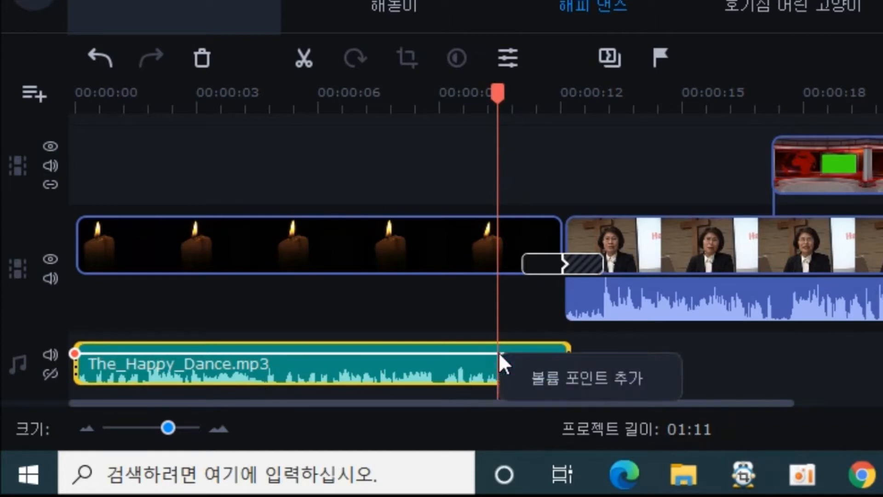
left_click(547, 385)
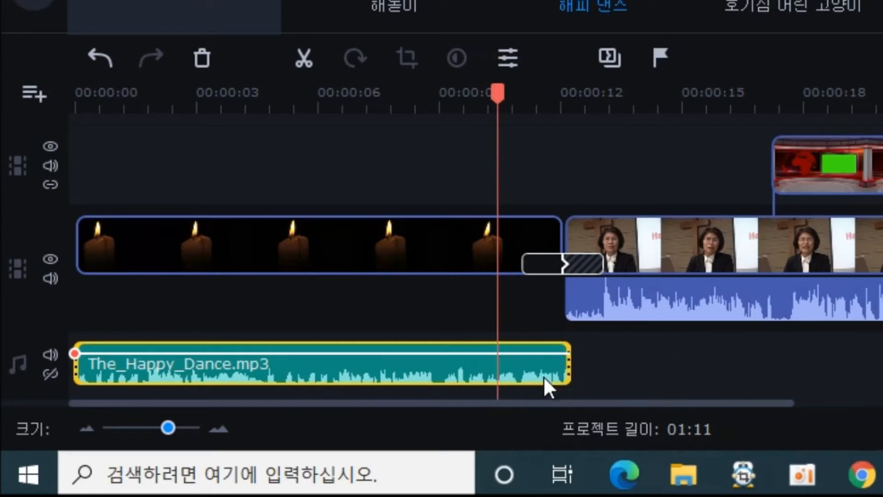
Add a volume point at the music's end and lower it for a fade-out, keeping the middle at 100%
left_click(564, 359)
right_click(565, 356)
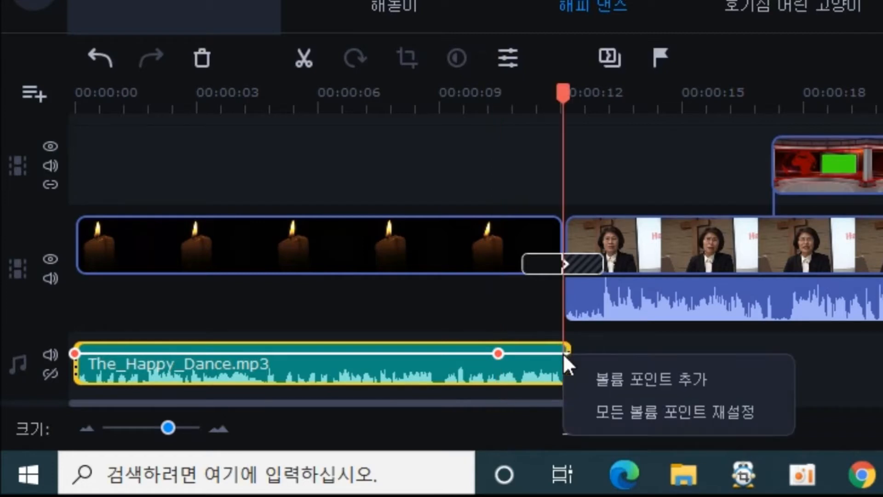
left_click(616, 388)
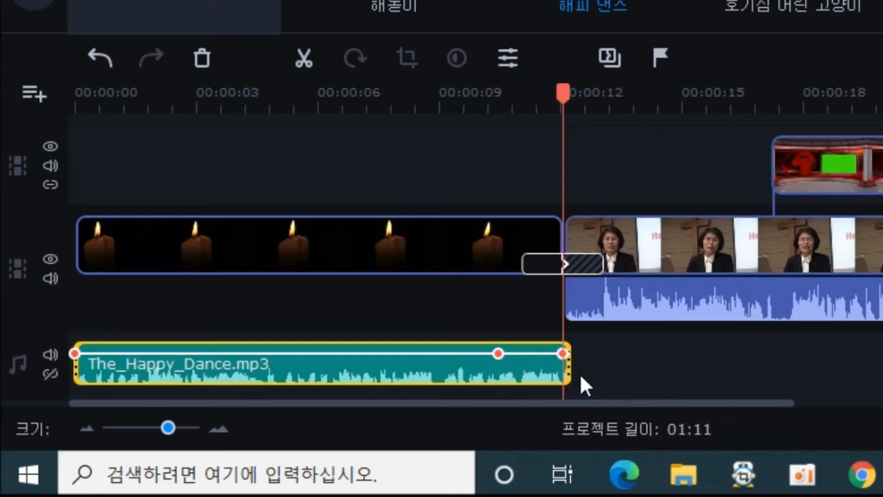
left_click_drag(567, 360, 549, 371)
mouse_move(498, 353)
left_mouse_down()
mouse_move(489, 350)
mouse_move(518, 351)
mouse_move(491, 353)
left_mouse_up()
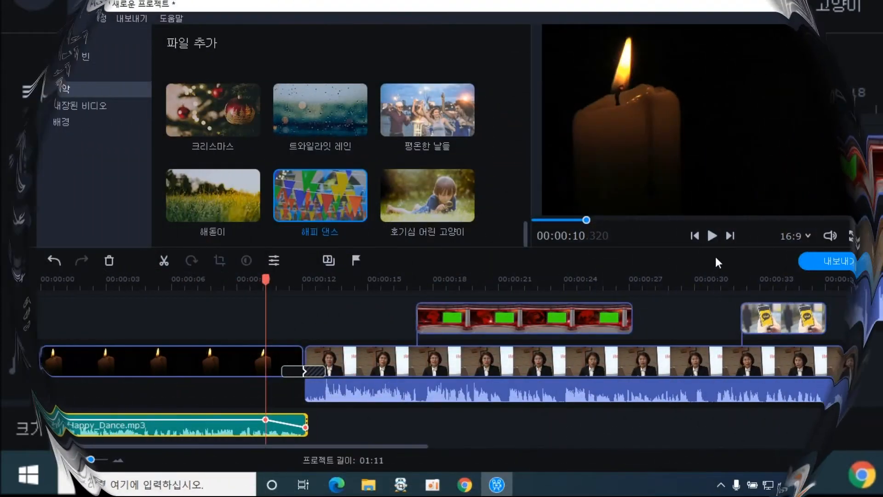
Play the intro to hear the music fade-out
left_click(712, 234)
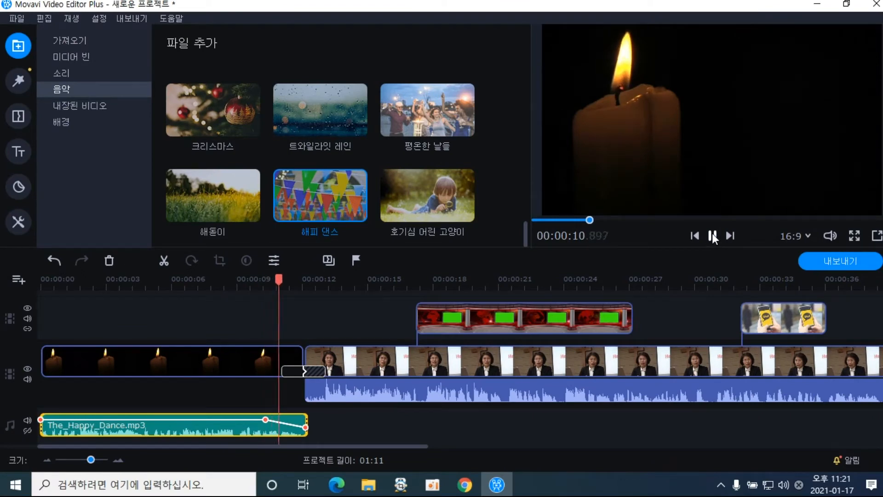
left_click(712, 234)
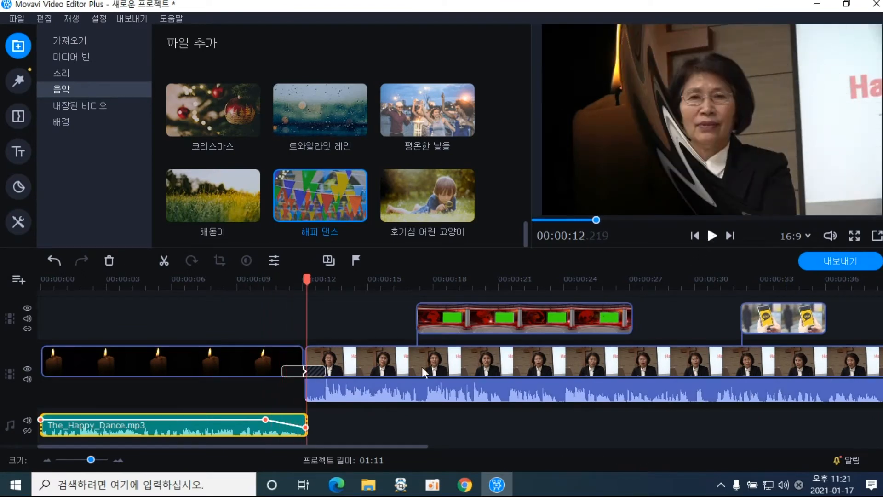
left_click(711, 236)
left_click(711, 236)
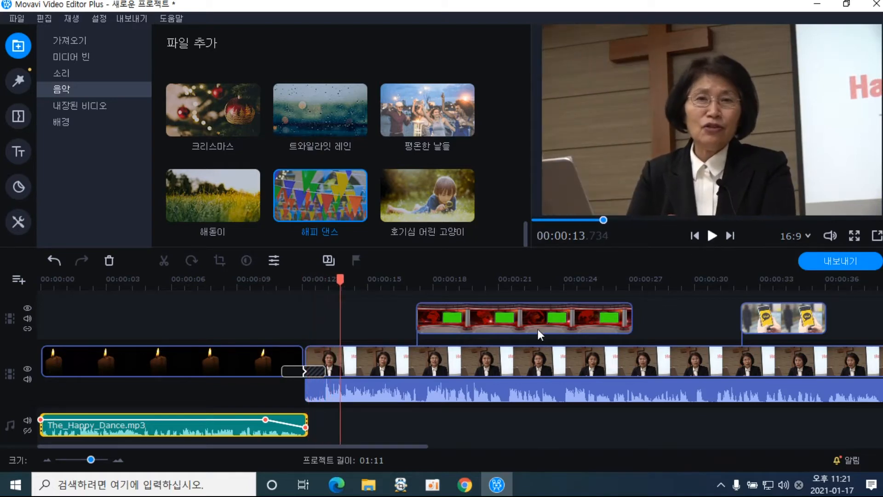
left_click_drag(338, 283, 342, 283)
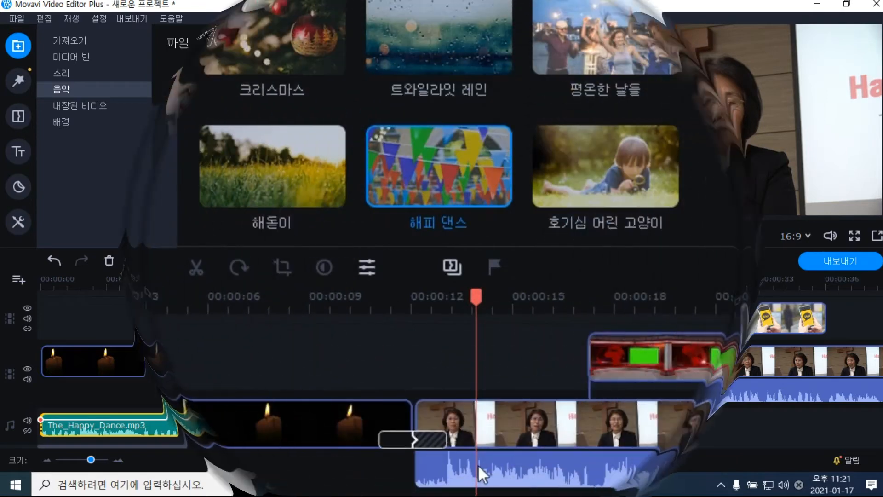
Add a volume point on the lecture audio so it fades in from low to 100%
right_click(344, 385)
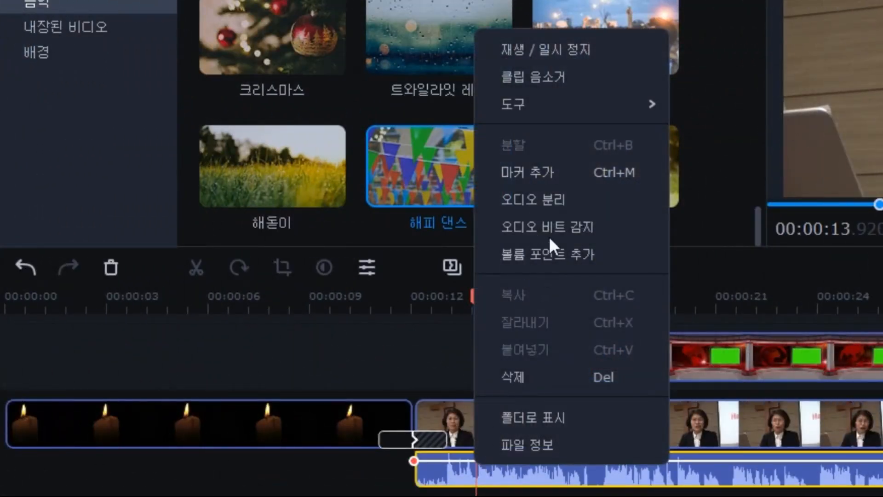
left_click(553, 255)
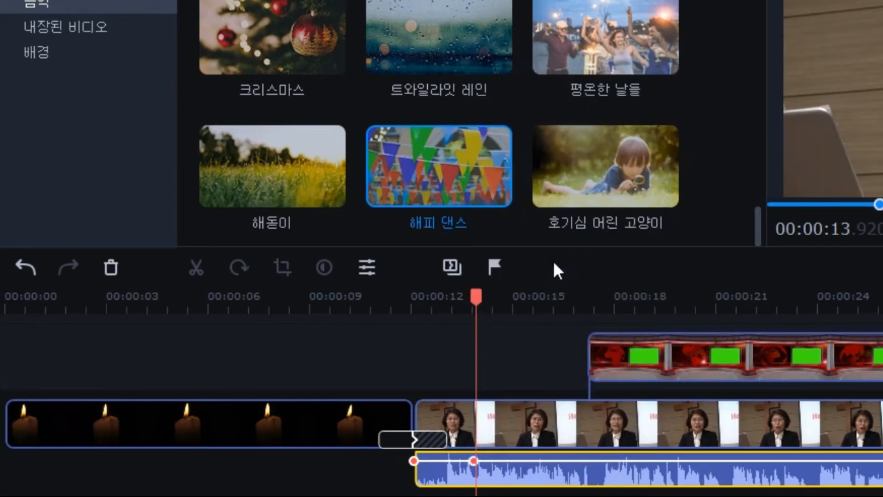
left_click_drag(305, 386, 305, 394)
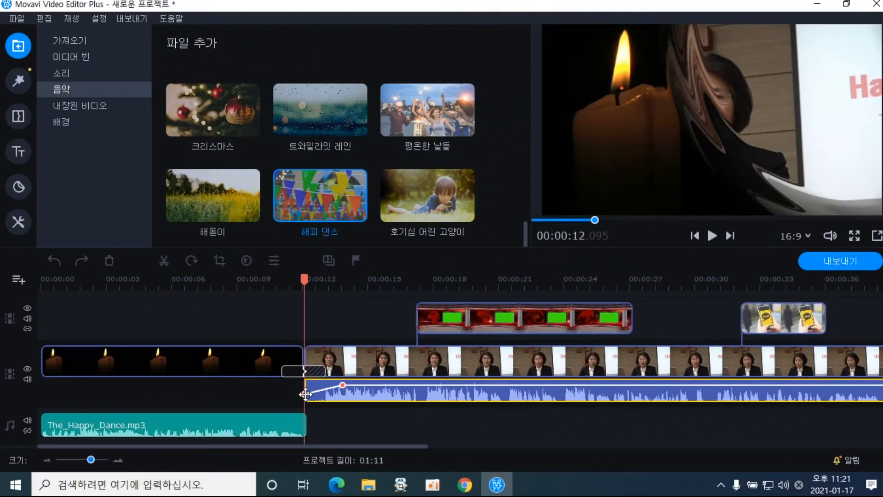
left_click(343, 385)
left_click_drag(346, 389, 349, 385)
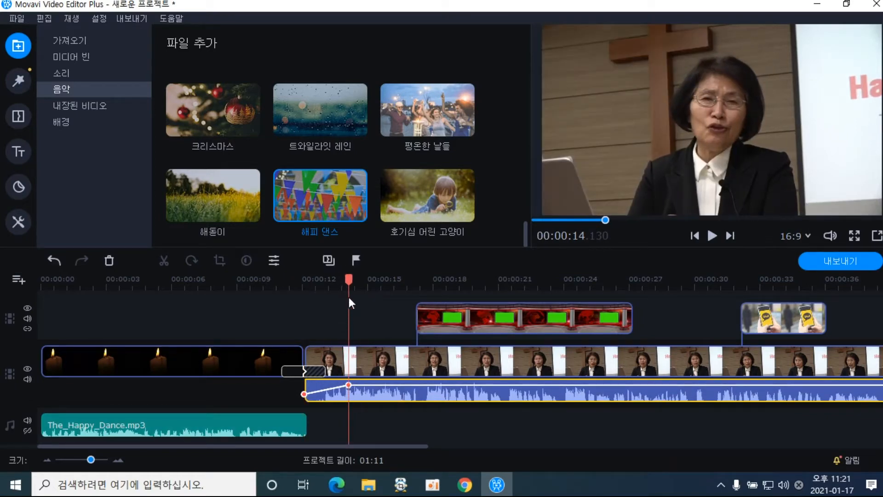
Preview the candle-to-lecture cut from just before the lecture starts
left_click_drag(351, 275, 286, 289)
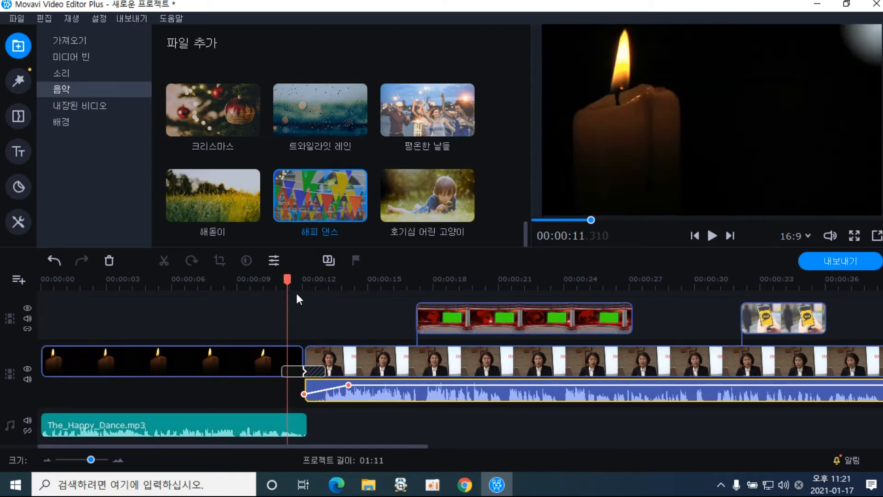
left_click_drag(287, 289, 259, 290)
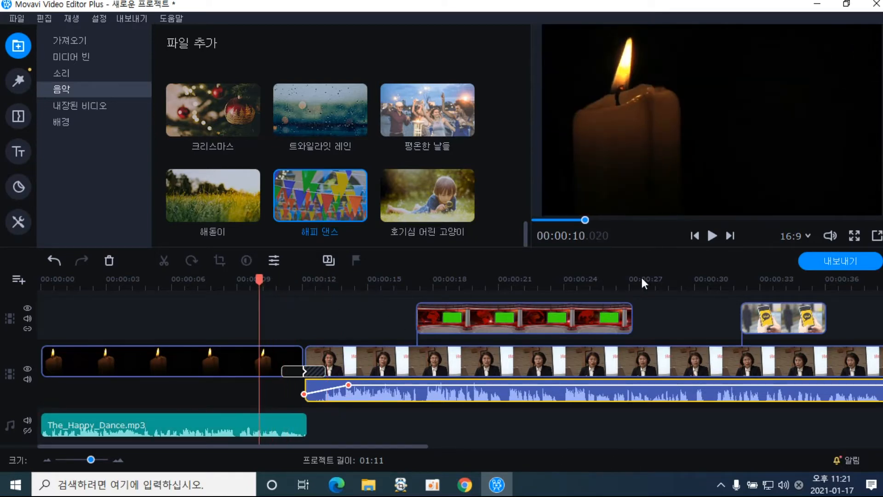
left_click(710, 241)
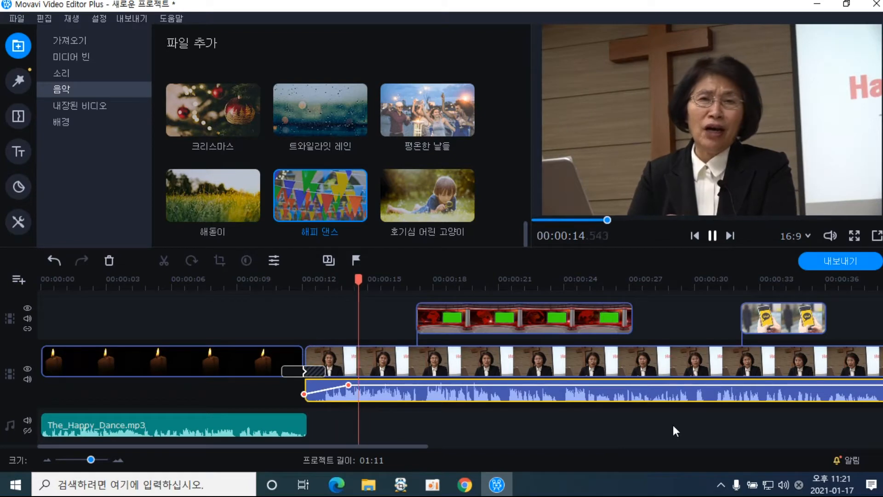
Stop playback, then open and dismiss the lecture audio's options menu a few times without choosing anything
left_click(711, 237)
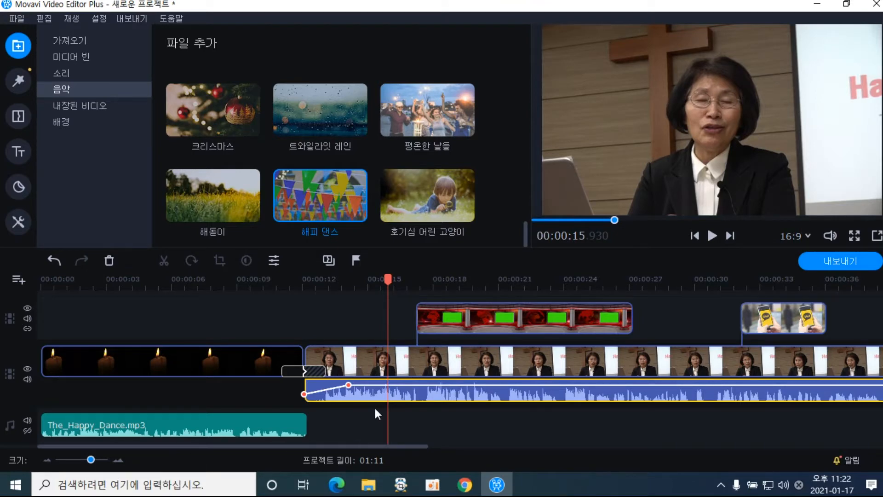
right_click(392, 390)
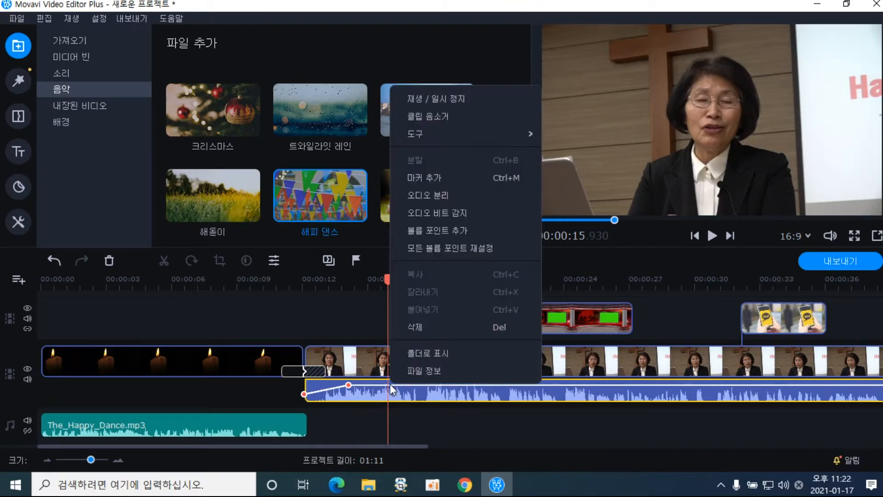
left_click(387, 385)
right_click(388, 390)
left_click(388, 391)
right_click(388, 393)
left_click(389, 395)
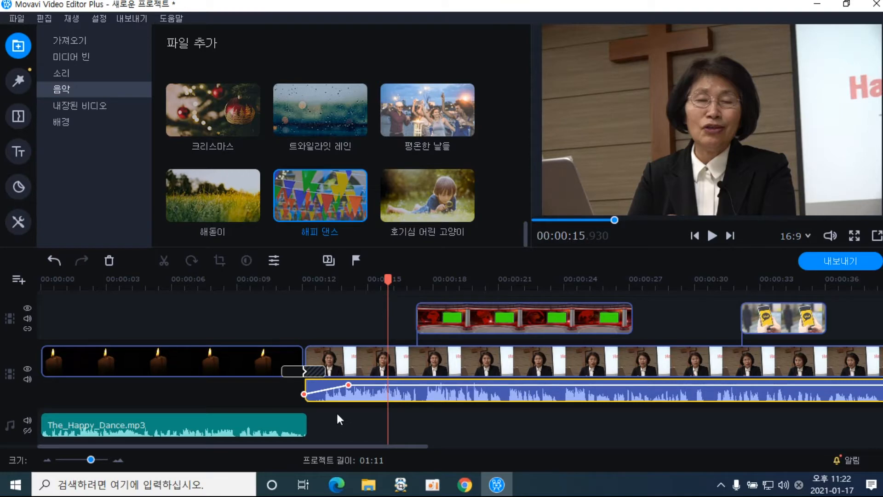
Put the playhead near 16 seconds, deselect the lecture audio, and zoom the timeline out a step
left_click(392, 390)
right_click(394, 390)
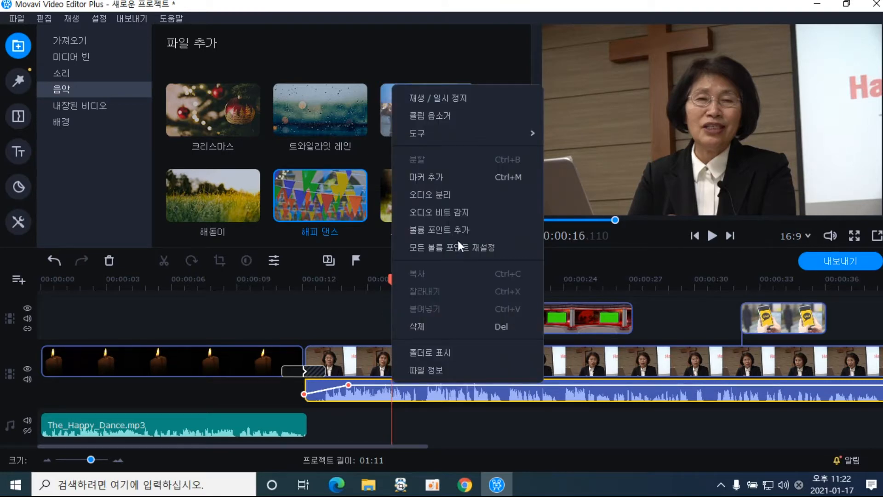
left_click(467, 447)
mouse_move(419, 486)
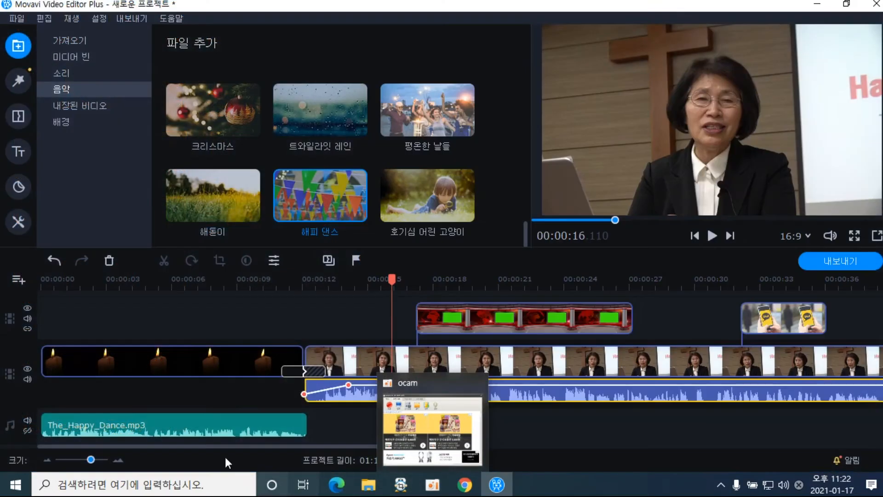
left_click(256, 395)
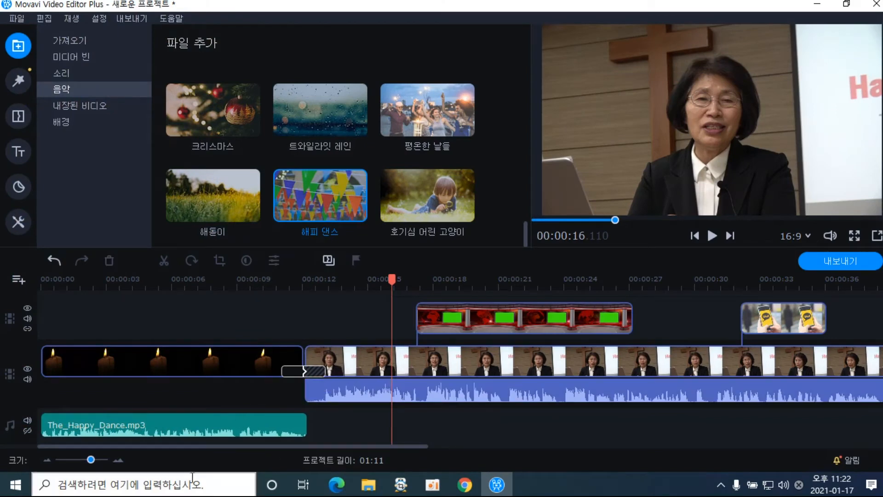
left_click(45, 461)
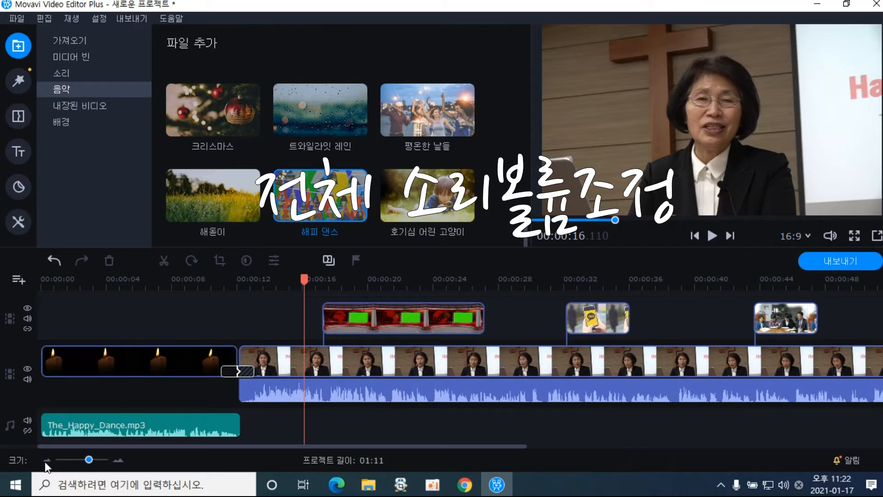
Zoom out further, lower the lecture audio's volume near 26 seconds, and play back to check
left_click(45, 461)
left_click(360, 387)
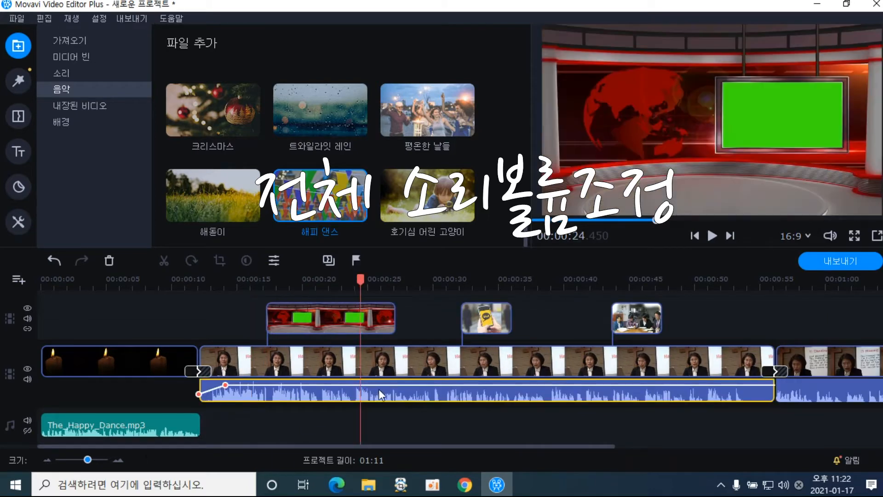
left_click(389, 385)
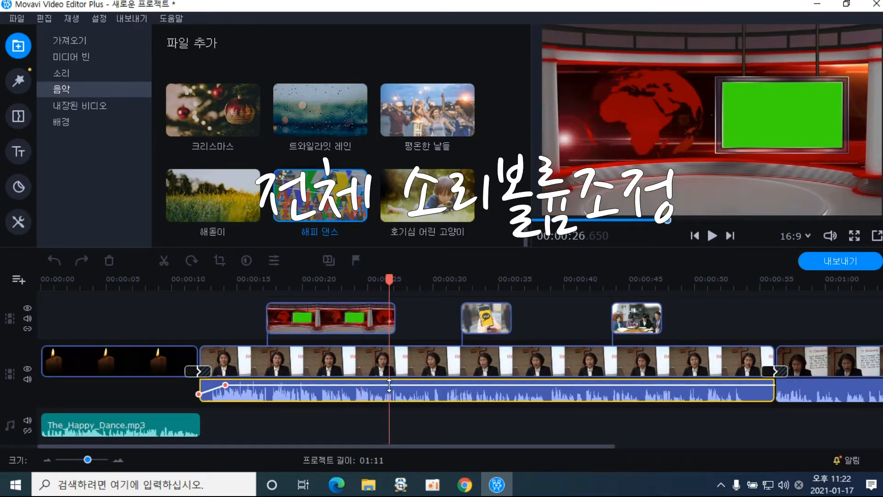
left_click_drag(391, 386, 389, 386)
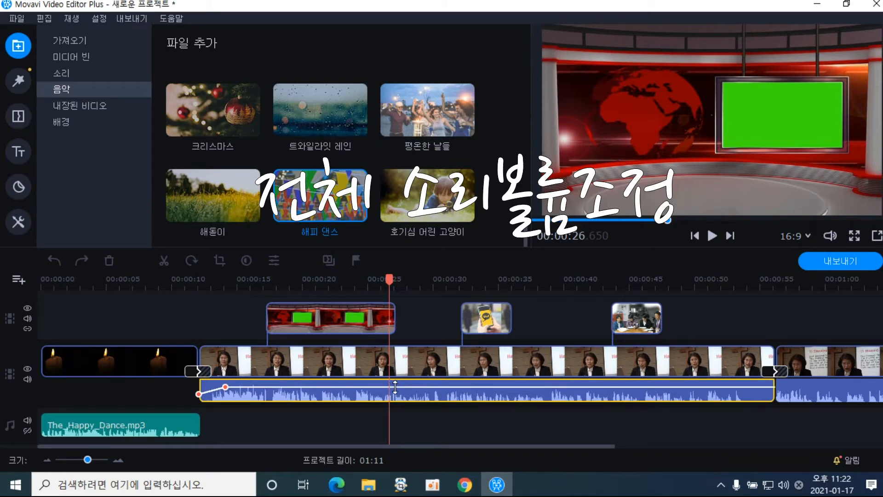
left_click_drag(398, 282, 361, 281)
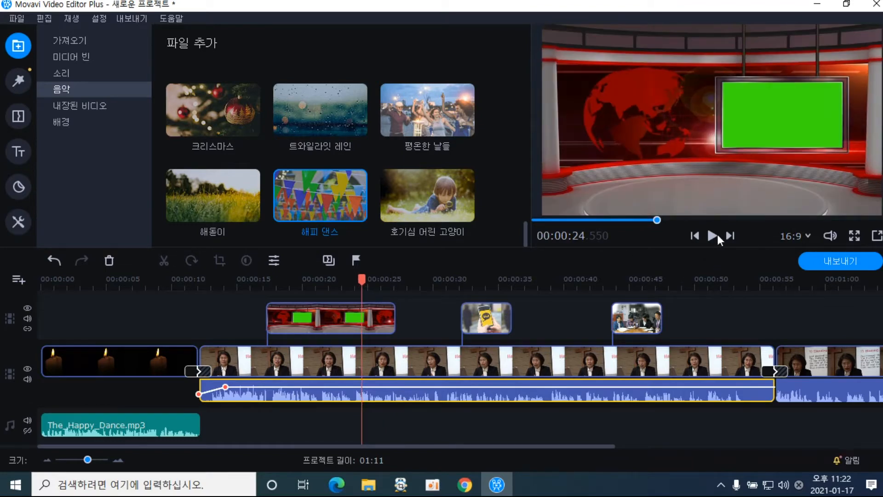
left_click(712, 236)
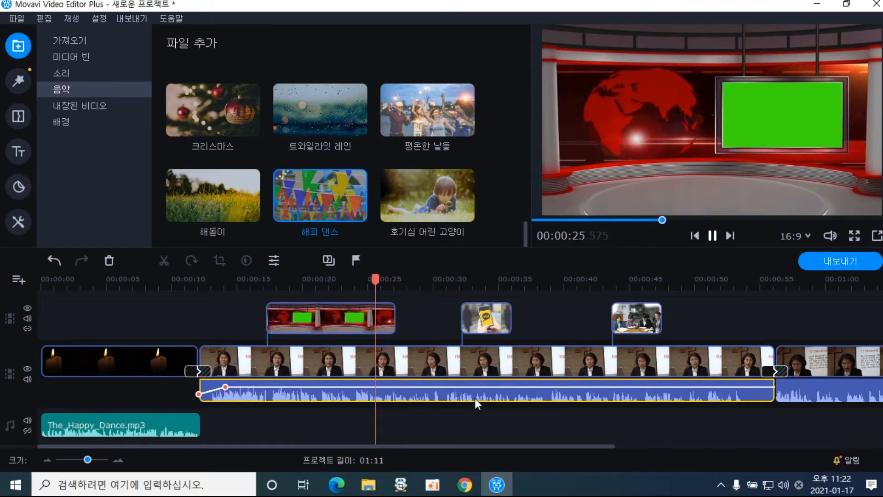
left_click(713, 235)
Raise the lecture volume slightly around 30 seconds, lower it again, and check by playback
left_click(435, 390)
left_click_drag(435, 387, 436, 378)
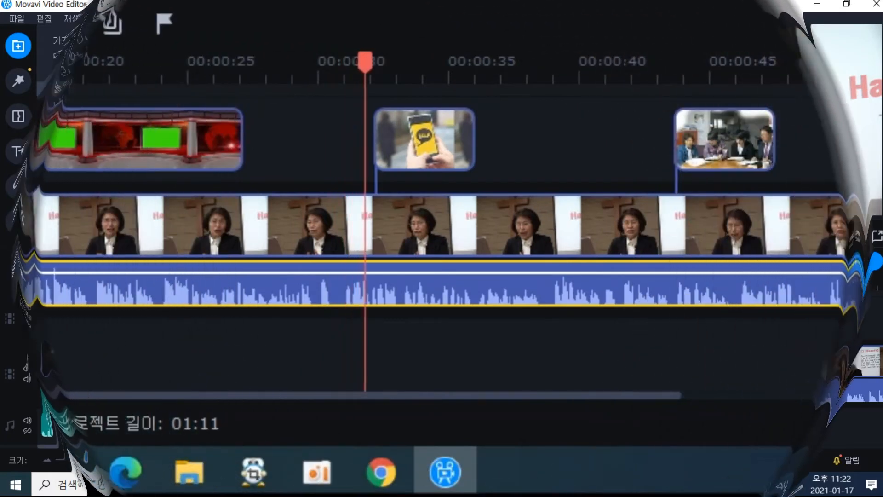
left_click(369, 271)
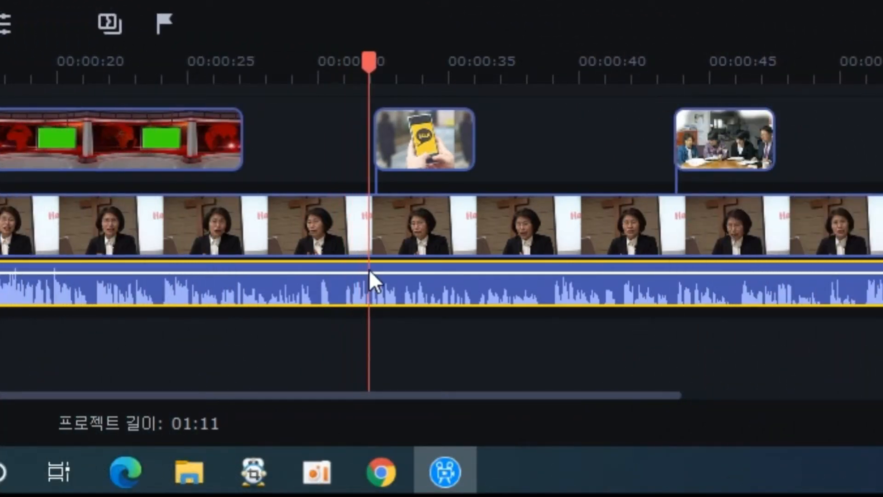
left_click(374, 271)
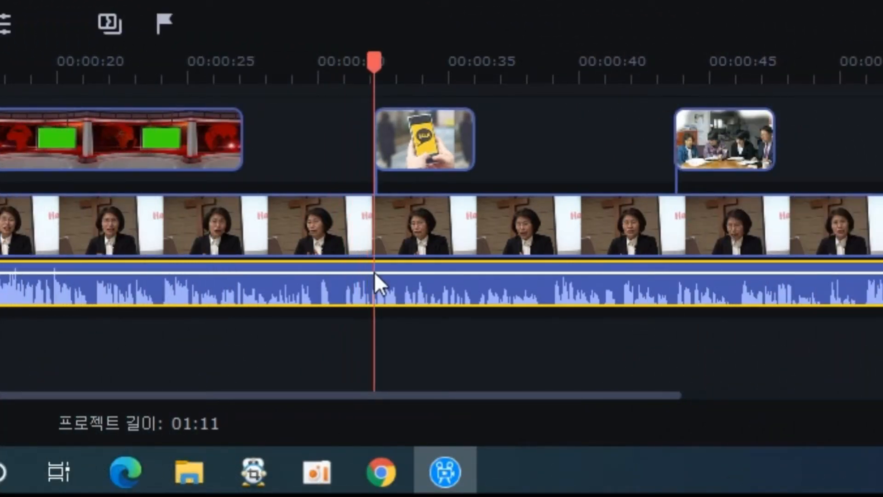
left_click_drag(376, 273, 375, 282)
left_click_drag(376, 61, 350, 67)
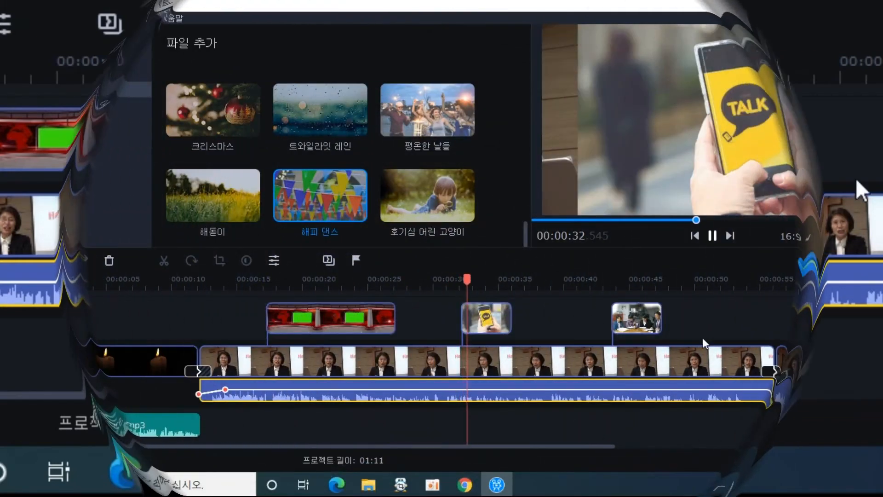
left_click(711, 235)
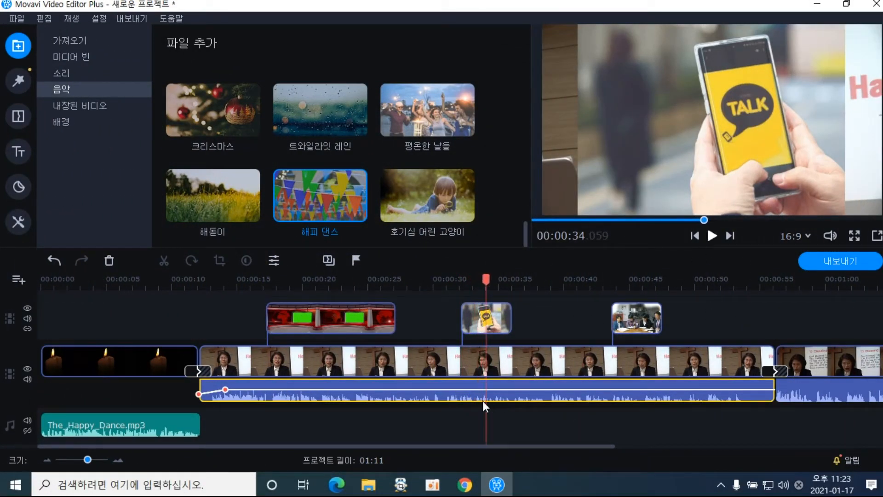
Raise the lecture volume near 32.8 seconds, then select The_Happy_Dance.mp3 with the playhead near 8 seconds
left_click(470, 396)
left_click_drag(471, 390, 472, 381)
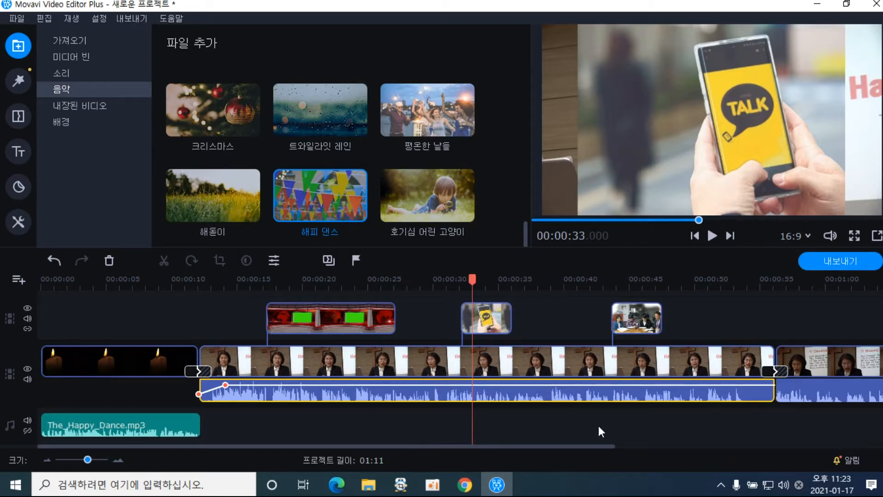
left_click(175, 432)
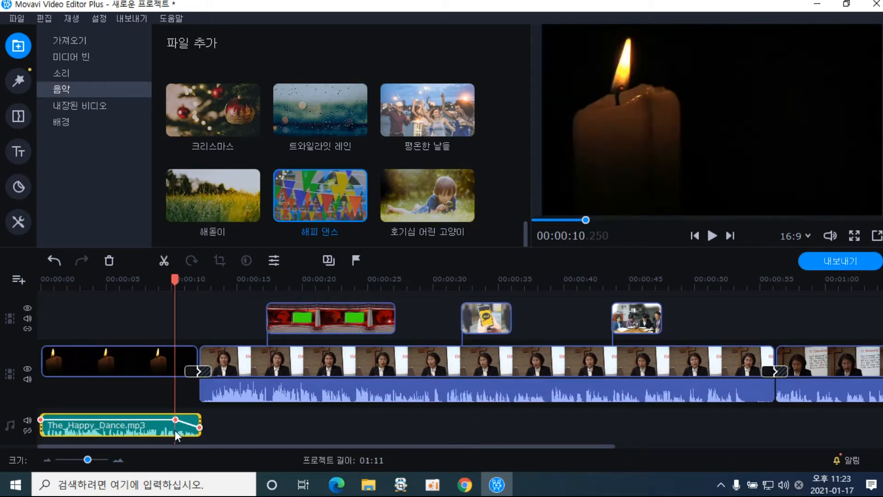
left_click(391, 394)
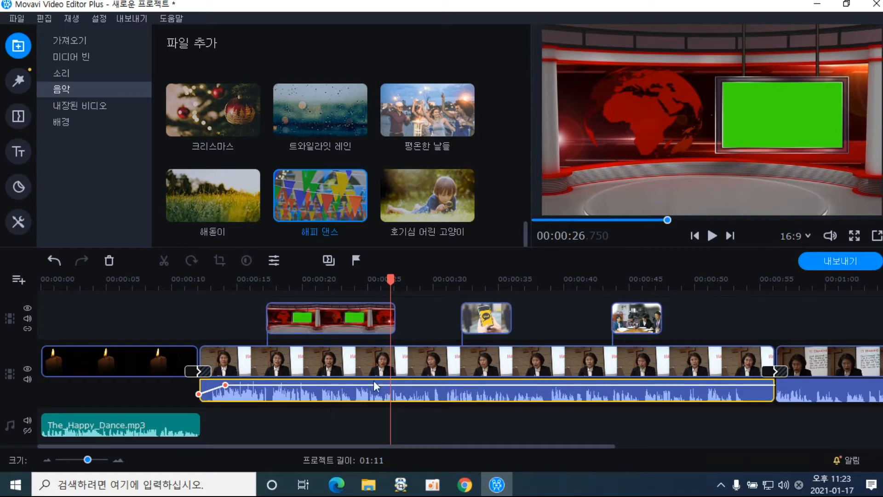
left_click(180, 429)
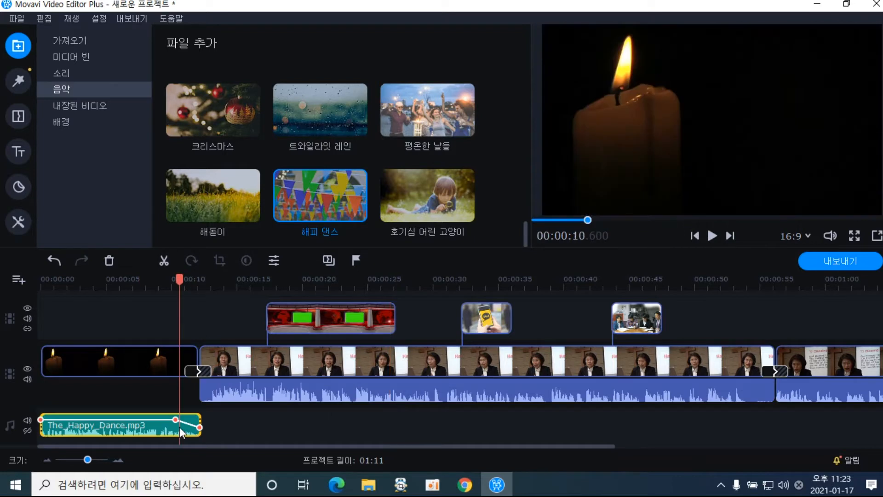
left_click(150, 419)
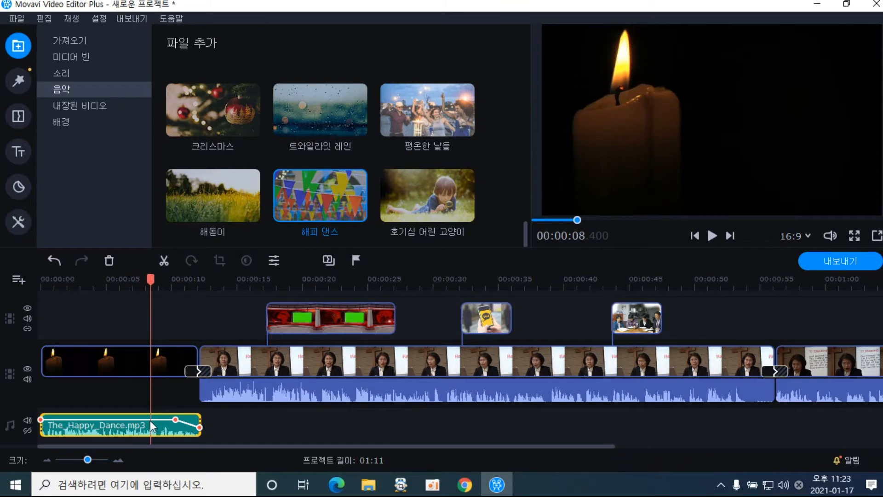
Open the equalizer for The_Happy_Dance.mp3 from the audio editing tools
left_click(20, 225)
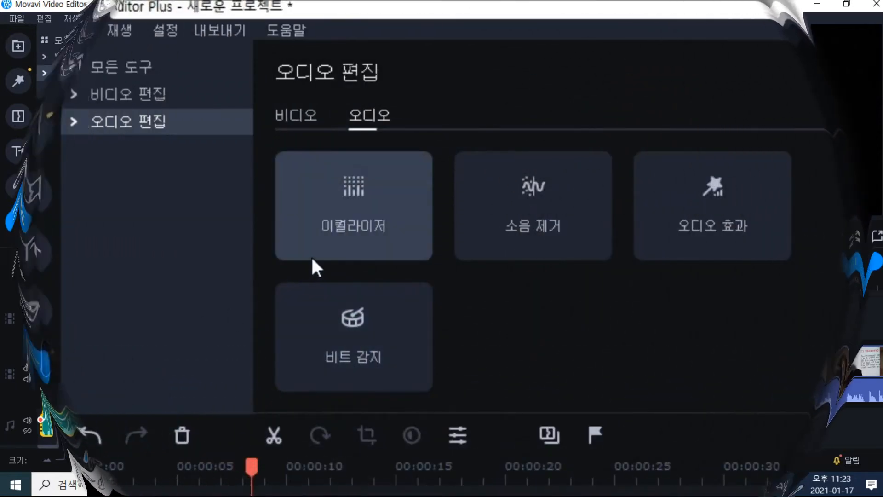
left_click(143, 74)
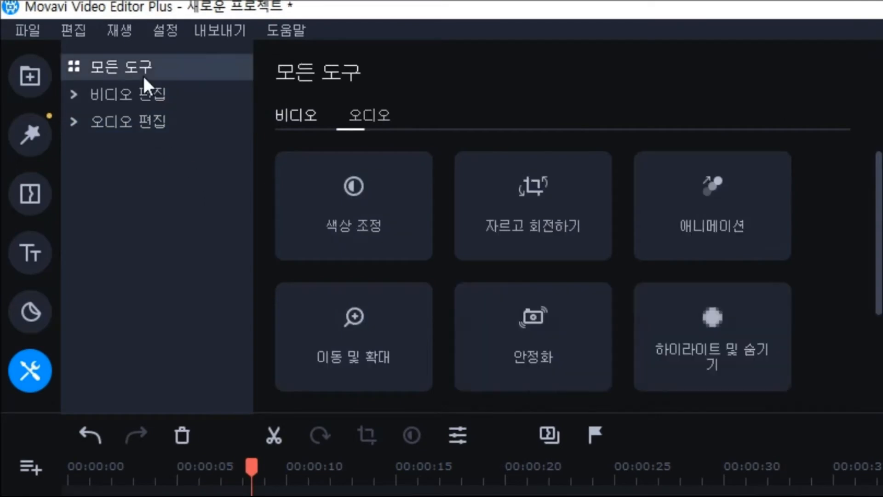
left_click(162, 129)
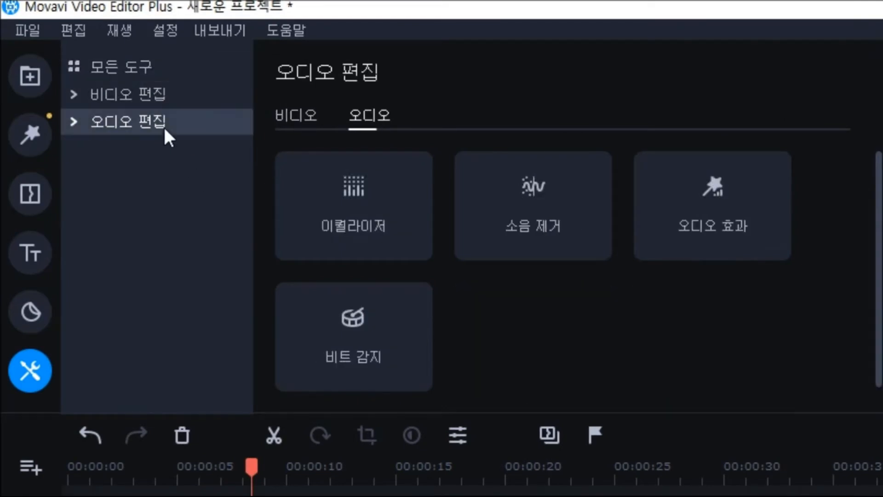
left_click(367, 248)
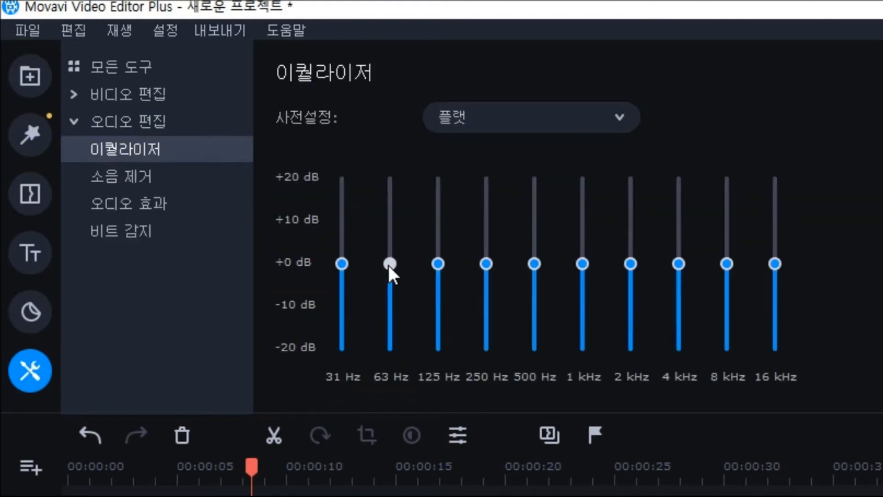
Boost 63 Hz–1 kHz about +5 dB, 2 kHz near +10 dB, 4 kHz slightly, without saving a preset
left_click_drag(389, 264, 390, 244)
left_click_drag(433, 264, 434, 240)
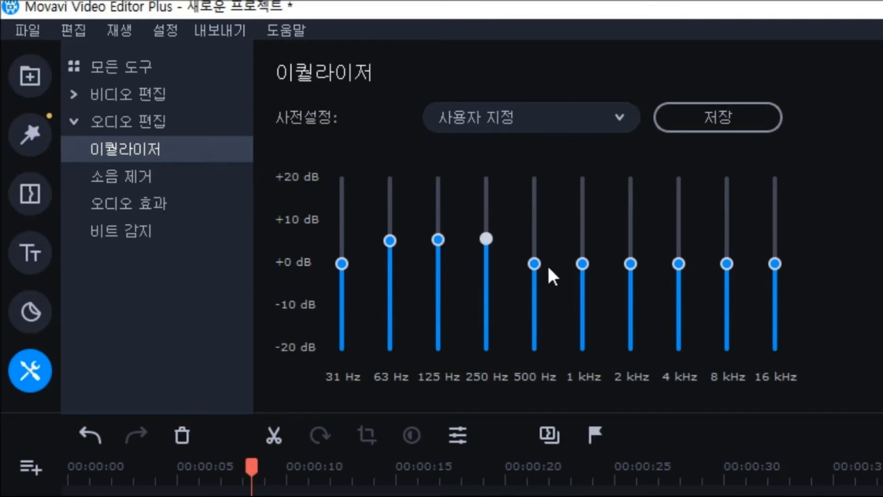
left_click_drag(578, 259, 580, 242)
left_click_drag(630, 263, 631, 245)
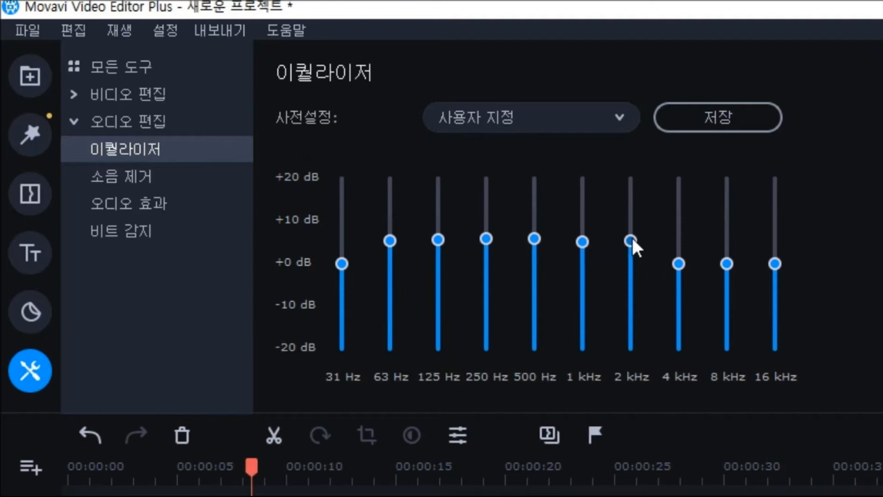
left_click_drag(683, 265, 730, 258)
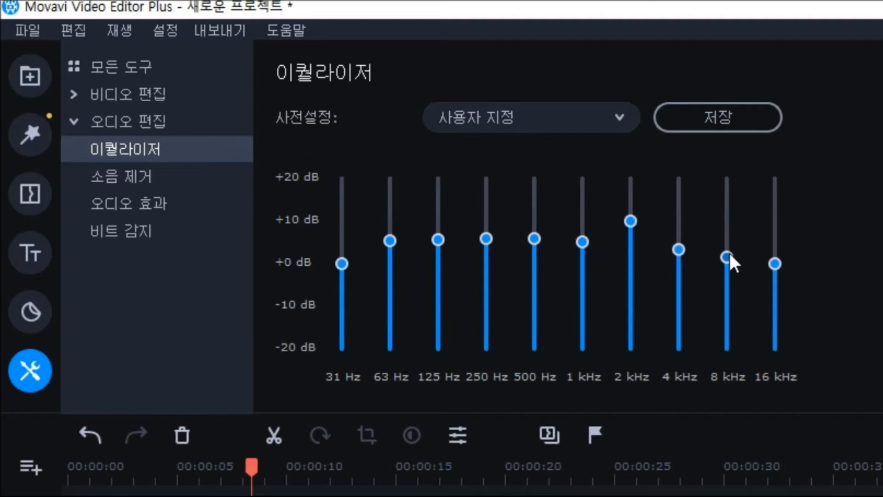
left_click(730, 130)
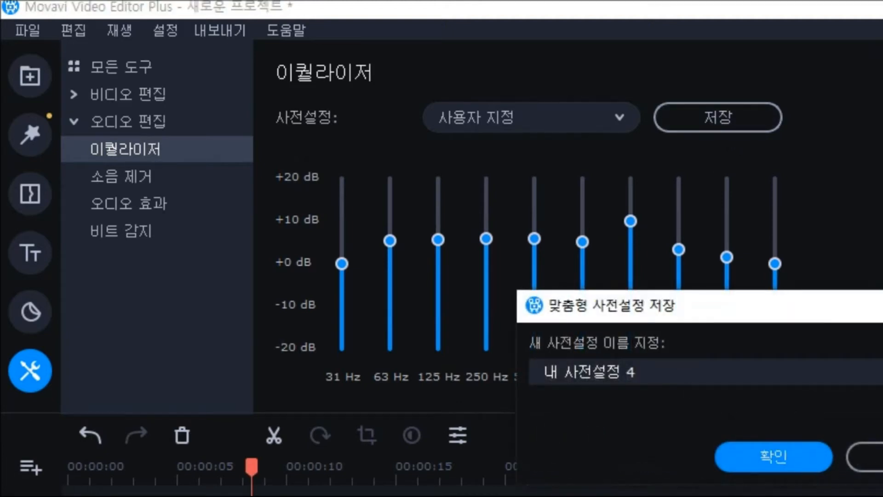
left_click(860, 457)
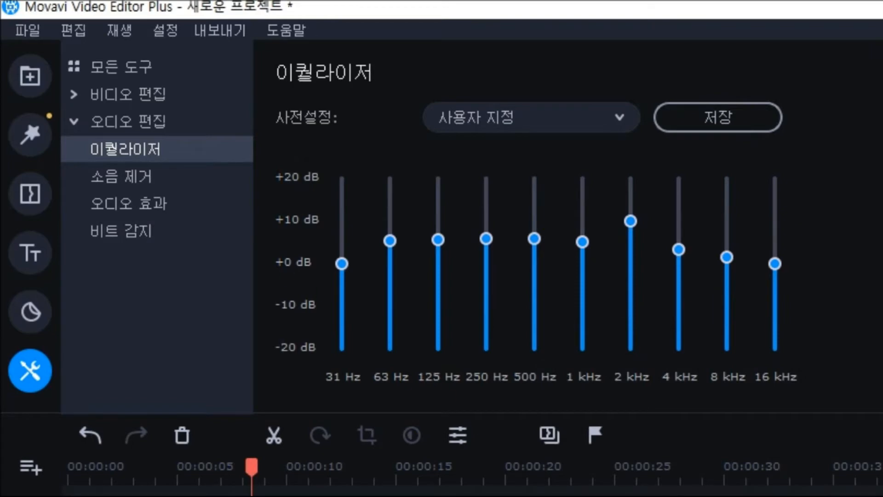
left_click(433, 467)
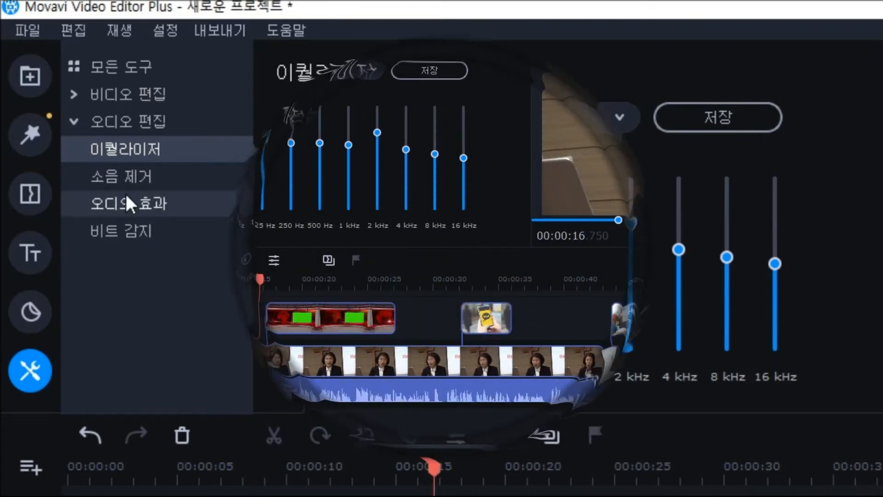
Look over the 소음 제거 and 오디오 효과 settings, deselect the music, and return the playhead to the intro
left_click(121, 176)
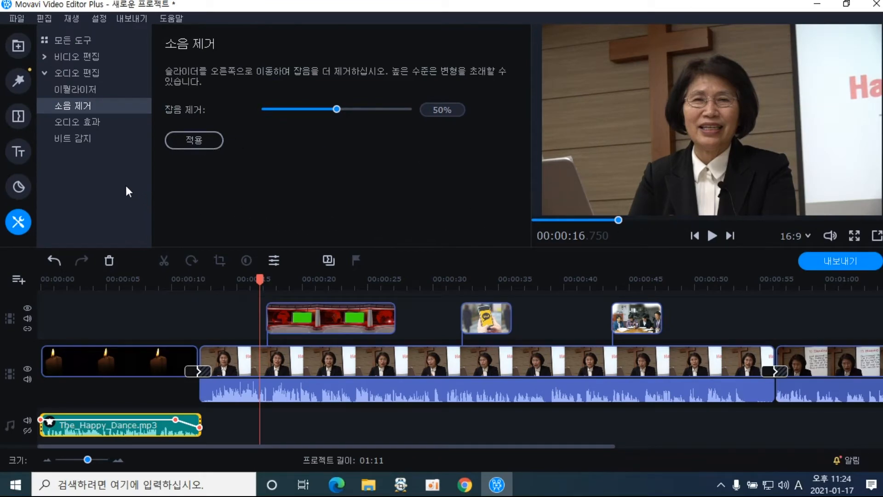
left_click(94, 127)
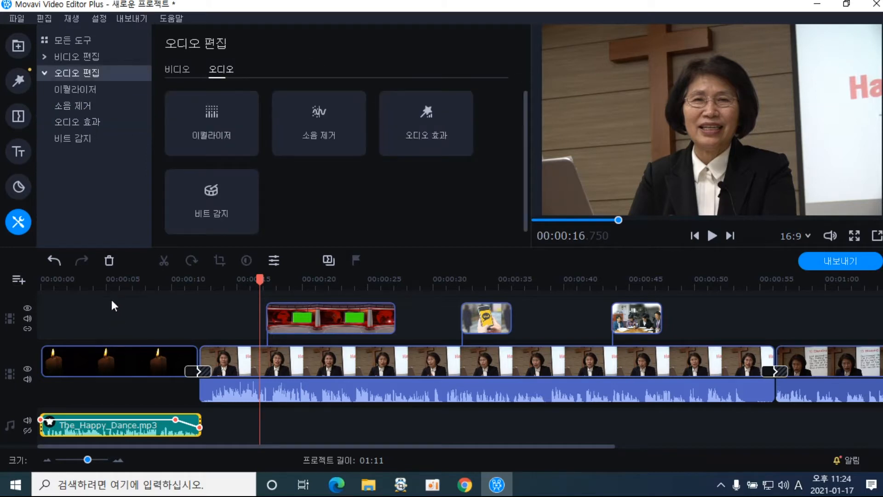
left_click(111, 299)
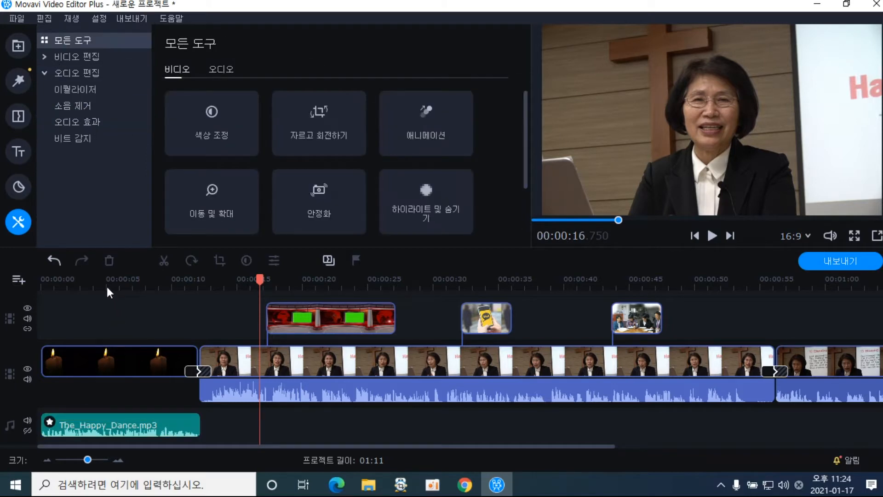
left_click(107, 285)
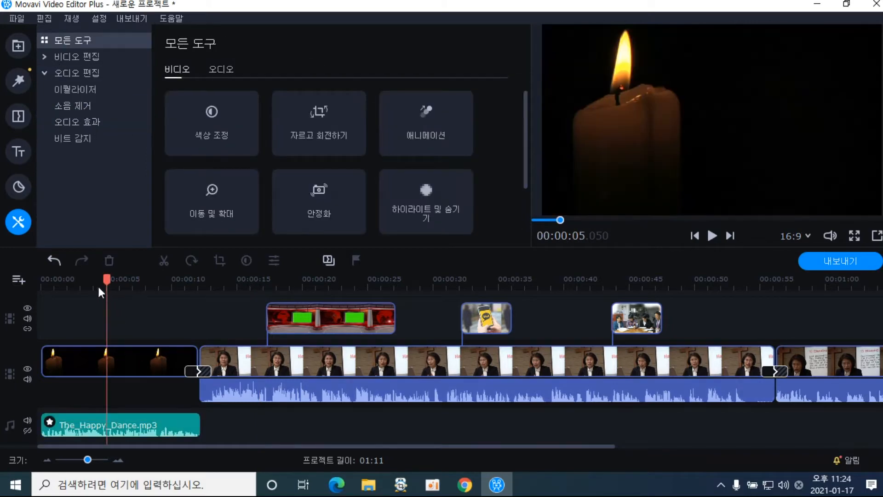
left_click(57, 284)
left_click_drag(58, 286, 165, 314)
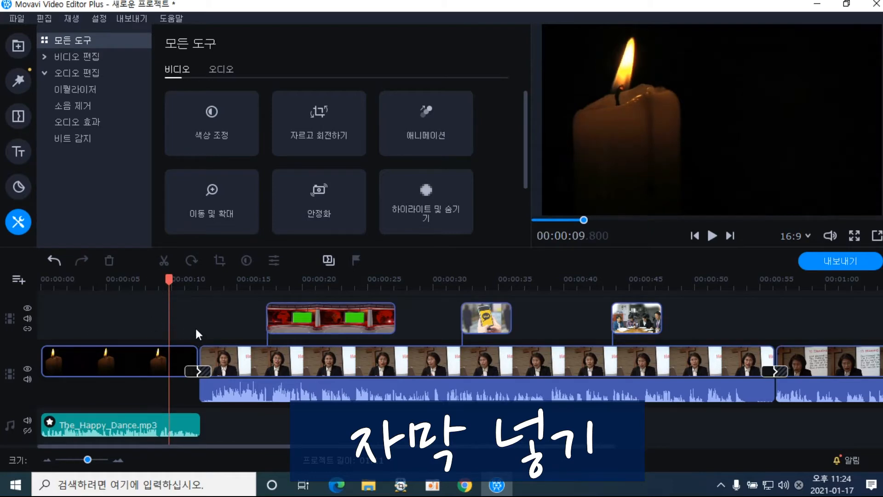
Nudge the playhead, scroll the timeline up to the title track, and open the Titles library
left_click_drag(169, 281, 71, 297)
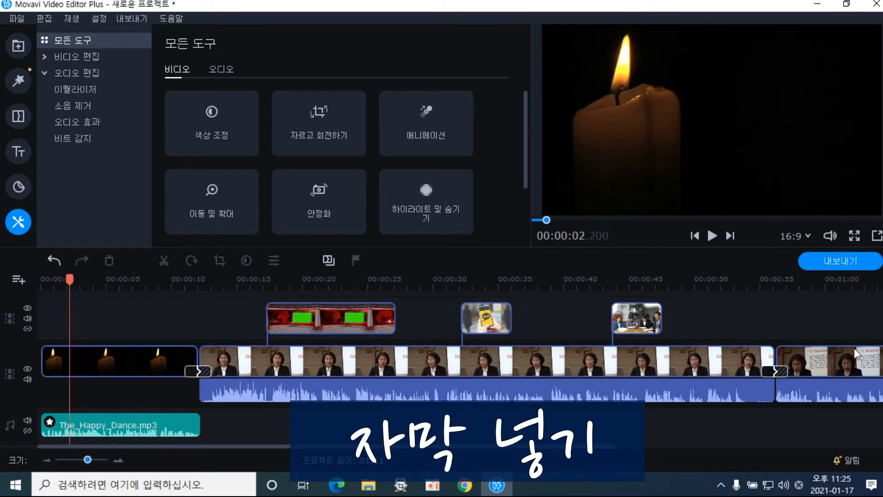
scroll(460, 368, "up", 2)
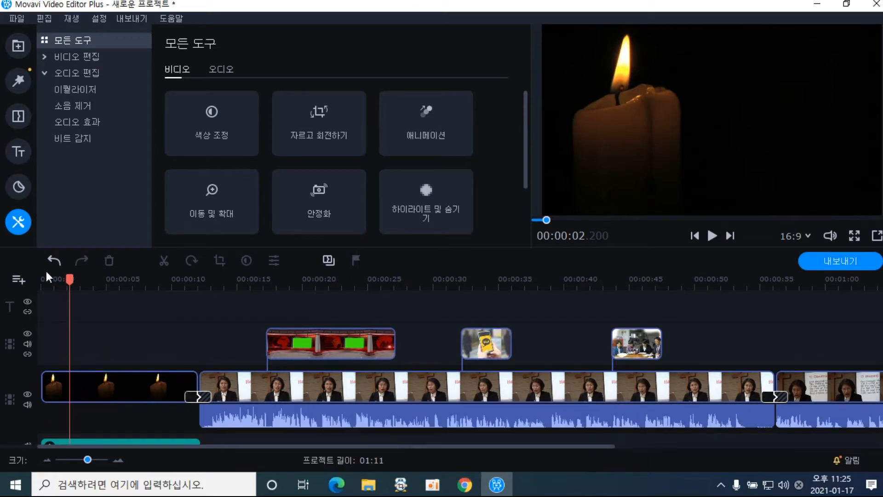
left_click(20, 151)
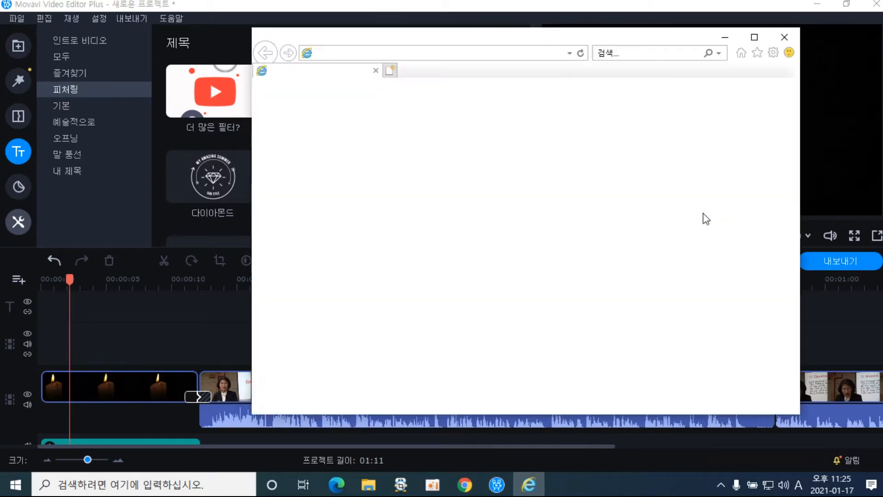
Close the blank browser and preview the 간단한 텍스트, 밑줄 친 텍스트 2, 리본 2, 웨스턴 and 클린 라인 titles
left_click(787, 41)
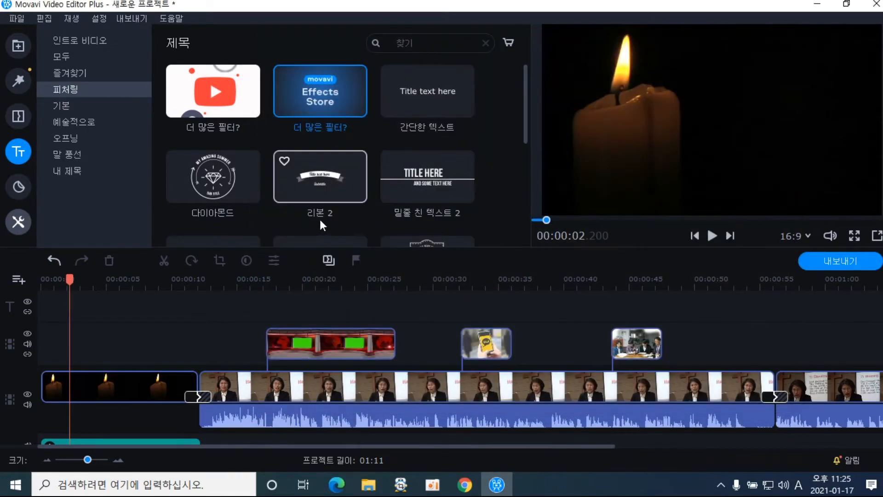
left_click(433, 114)
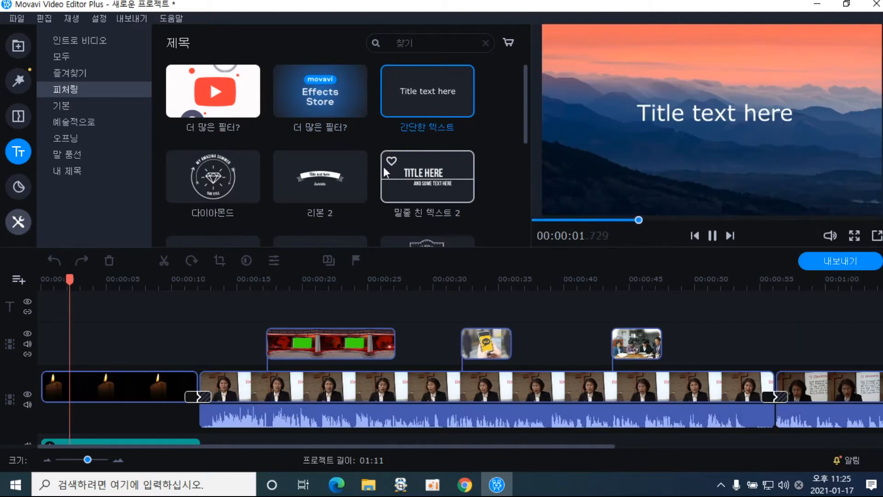
left_click(418, 189)
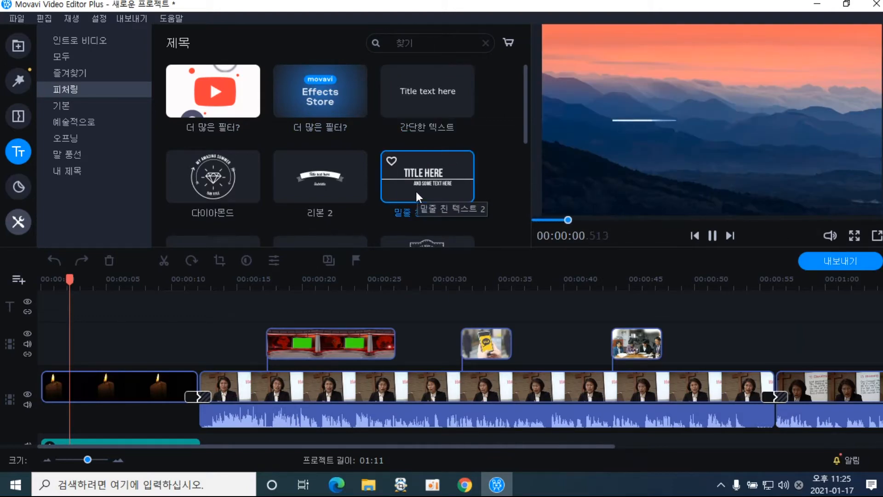
left_click(318, 202)
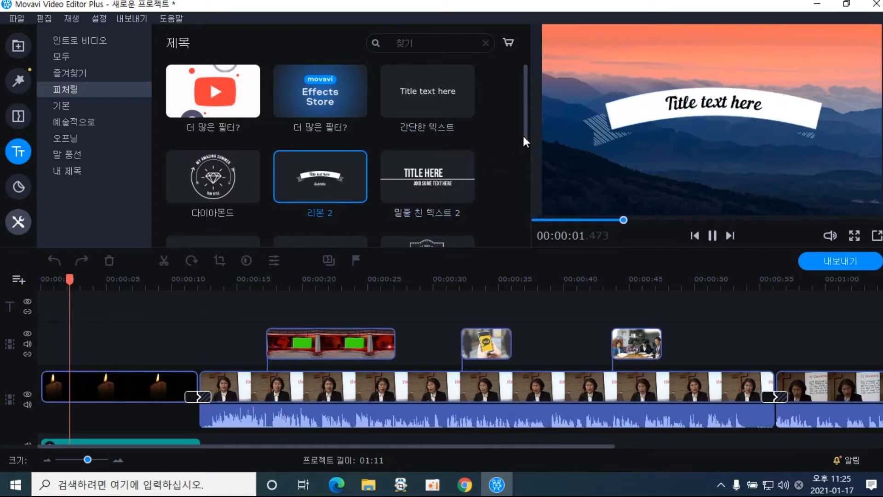
left_click_drag(531, 186, 534, 187)
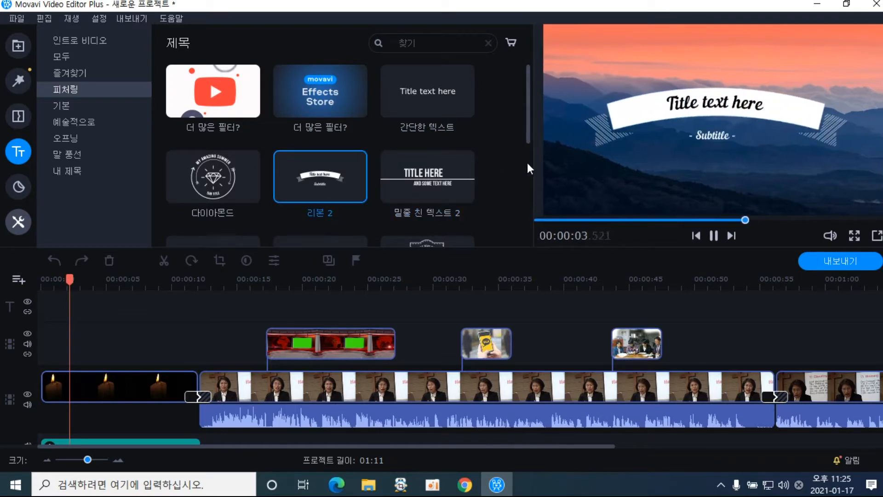
left_click_drag(530, 131, 537, 185)
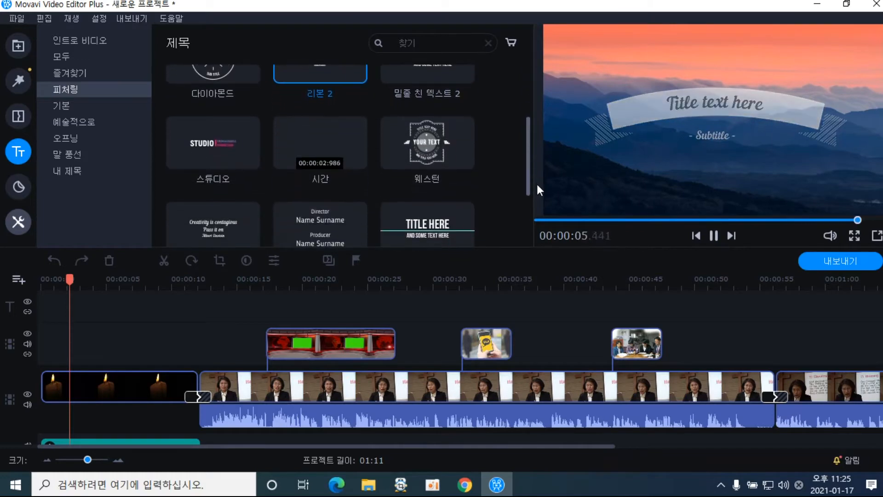
left_click(429, 153)
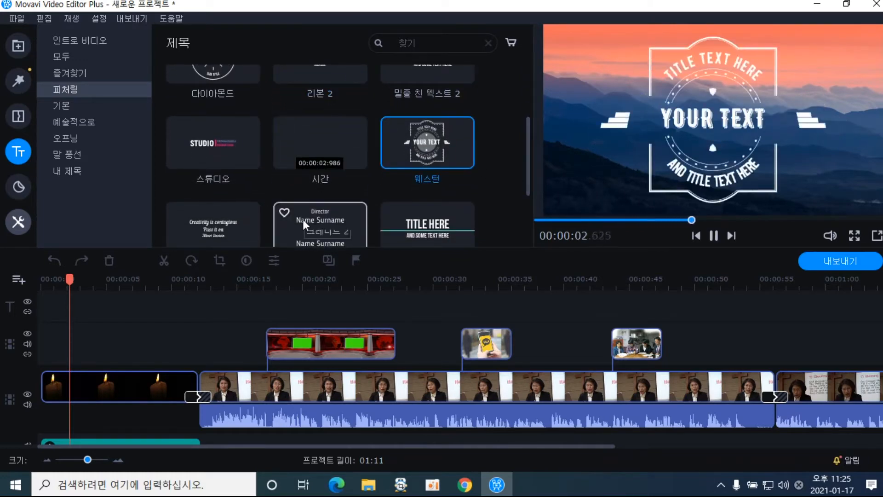
left_click(423, 220)
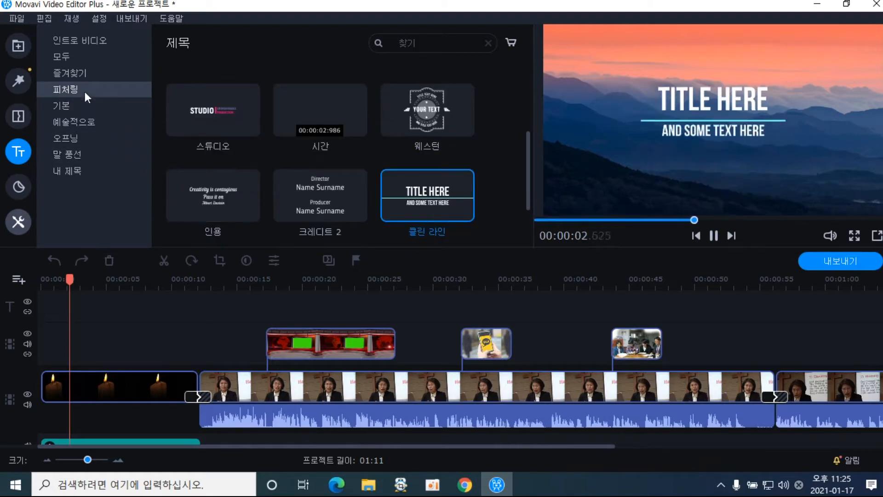
Browse the 기본, 예술적으로 and speech-bubble categories, then preview 클린 라인 in 오프닝
left_click(79, 110)
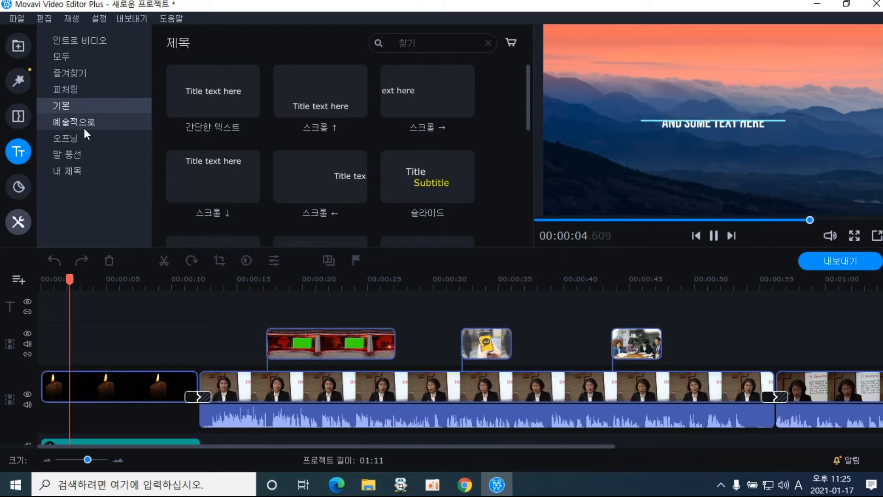
left_click(84, 131)
left_click(84, 143)
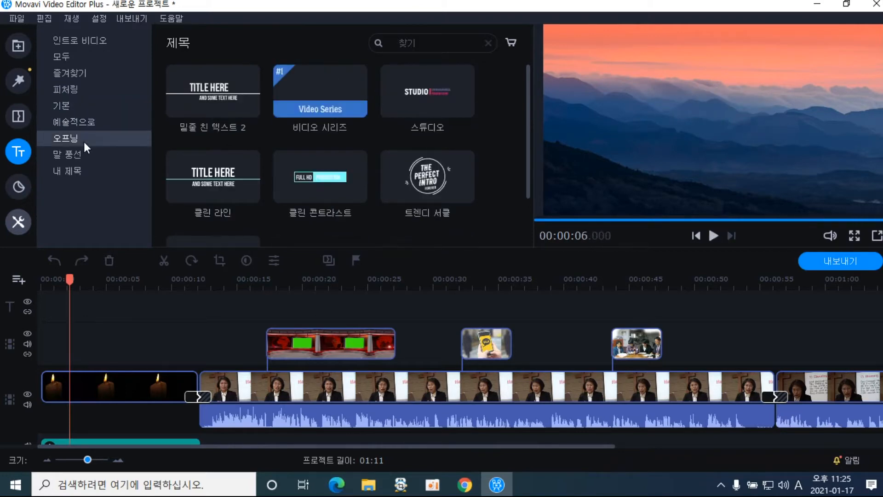
left_click(86, 159)
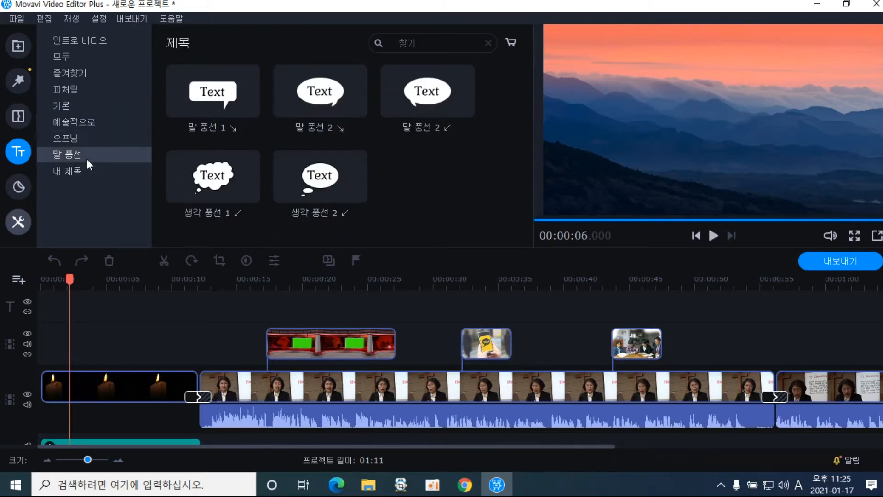
left_click(88, 140)
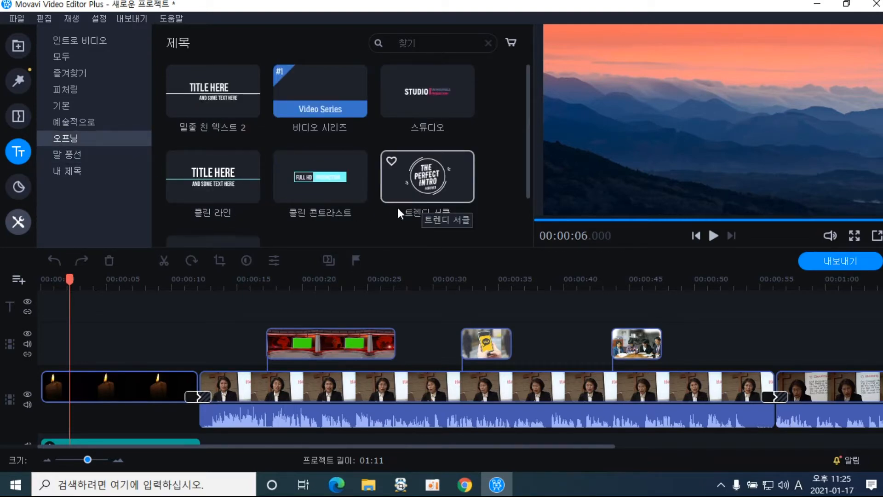
left_click(225, 196)
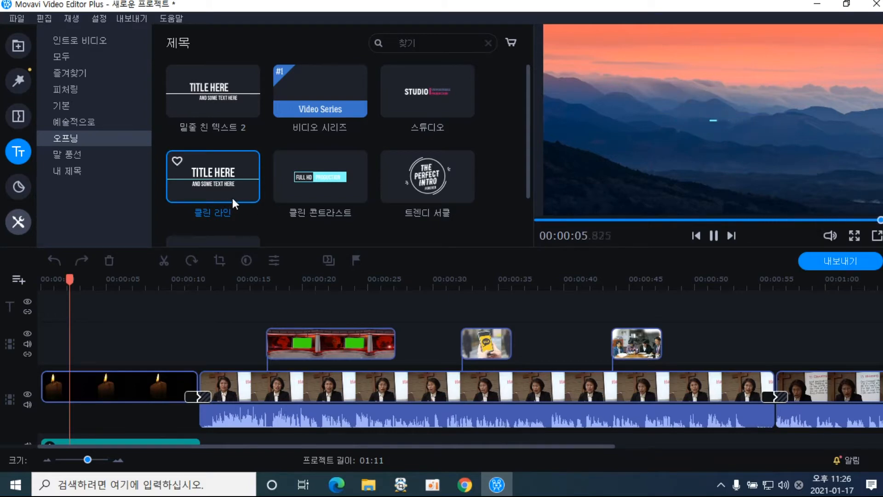
Place the 클린 라인 title on the title track over the candle intro at about 00:00:02.5
left_click_drag(227, 186, 68, 305)
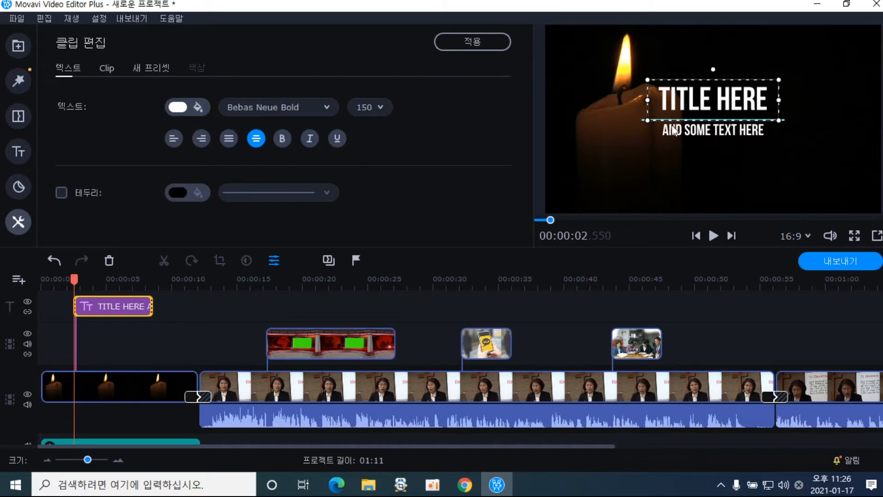
Move the TITLE HERE box and the AND SOME TEXT HERE subtitle right, beside the candle
double_click(661, 107)
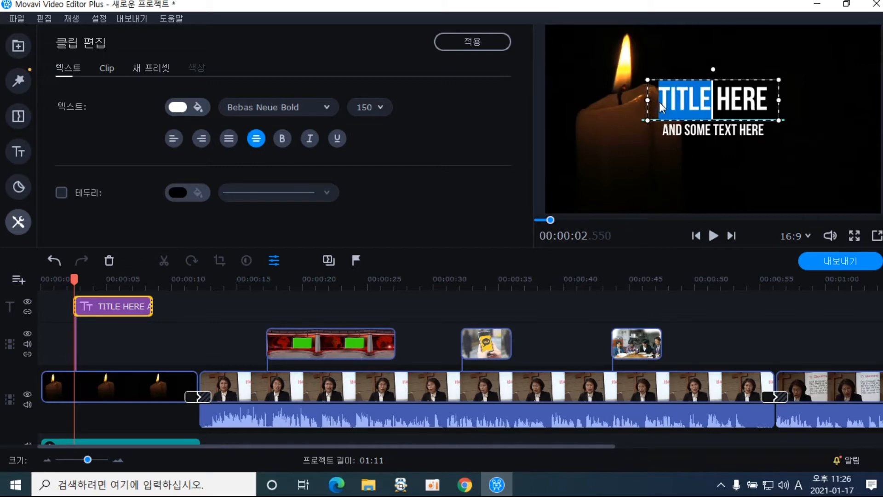
left_click_drag(661, 108, 771, 134)
left_click(784, 193)
left_click_drag(759, 85, 823, 105)
left_click(702, 124)
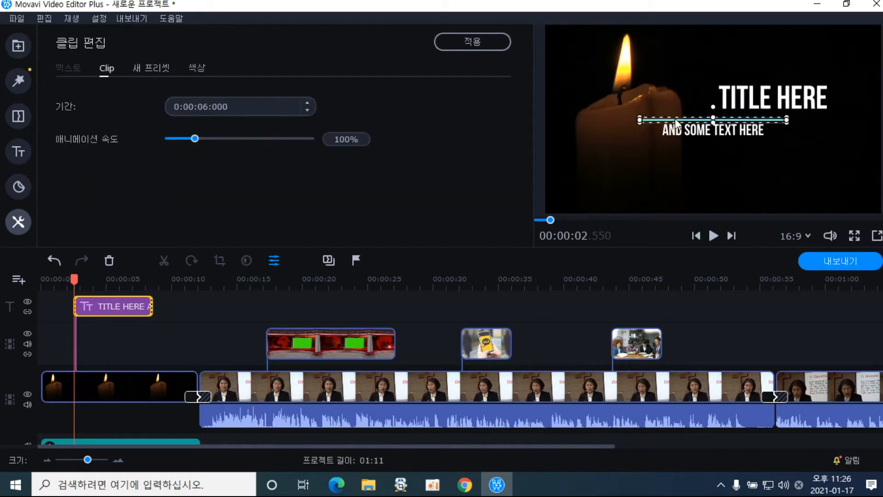
left_click_drag(701, 124, 782, 137)
left_click_drag(779, 103, 780, 109)
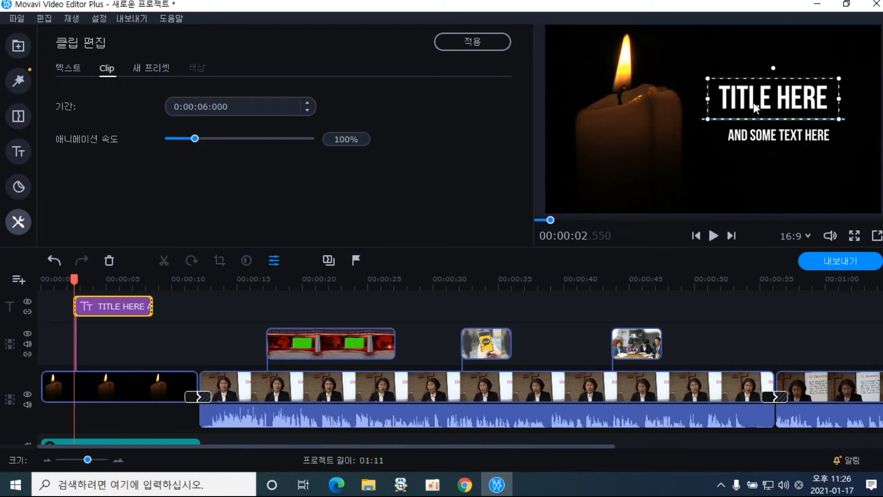
Select all of the TITLE HERE text for replacement
double_click(753, 103)
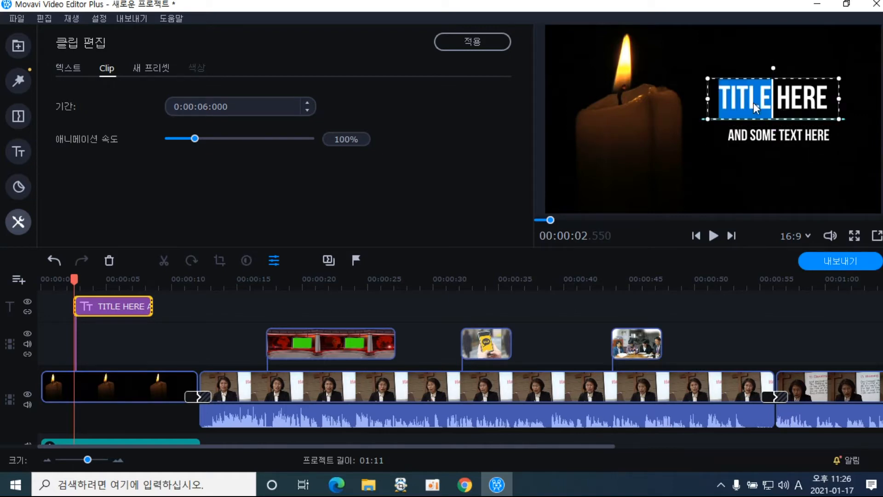
left_click(729, 104)
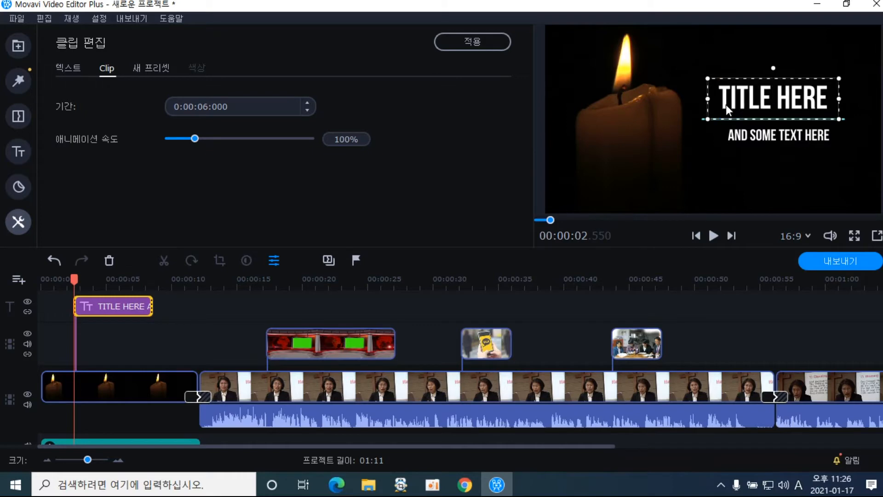
left_click_drag(722, 104, 826, 103)
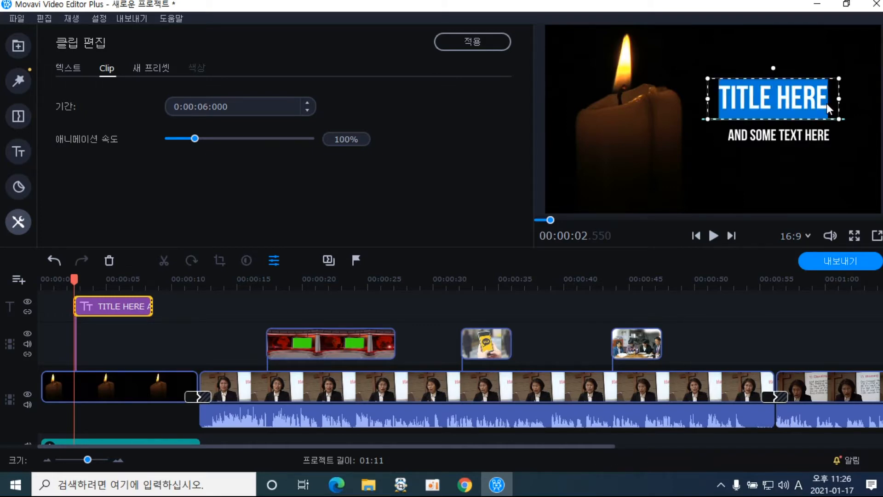
Replace TITLE HERE with 영어강의, then narrow and reposition its box above the subtitle
type("영어강")
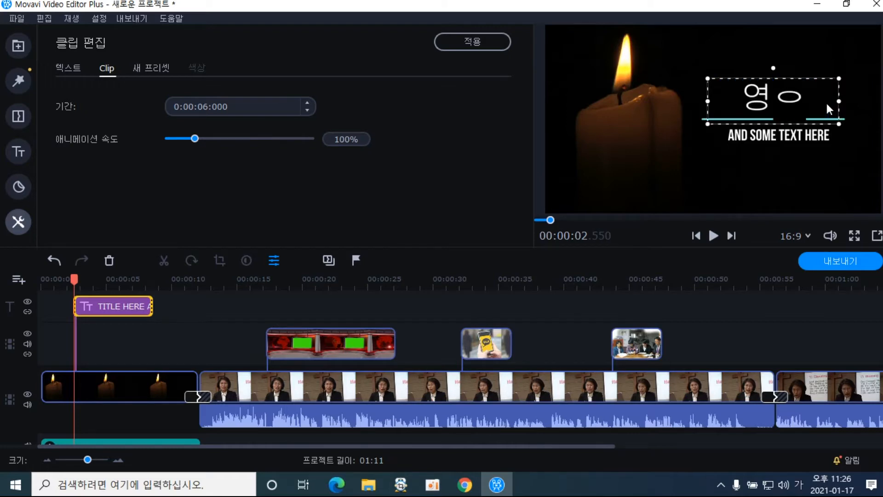
key("Return")
type("의")
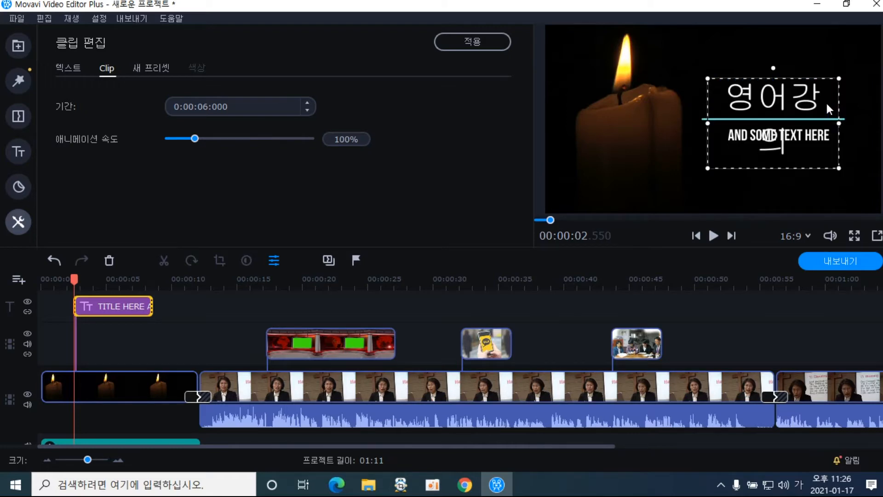
mouse_move(840, 123)
left_mouse_down()
mouse_move(808, 123)
mouse_move(869, 123)
mouse_move(843, 123)
left_mouse_up()
mouse_move(775, 82)
left_mouse_down()
mouse_move(763, 82)
mouse_move(772, 93)
left_mouse_up()
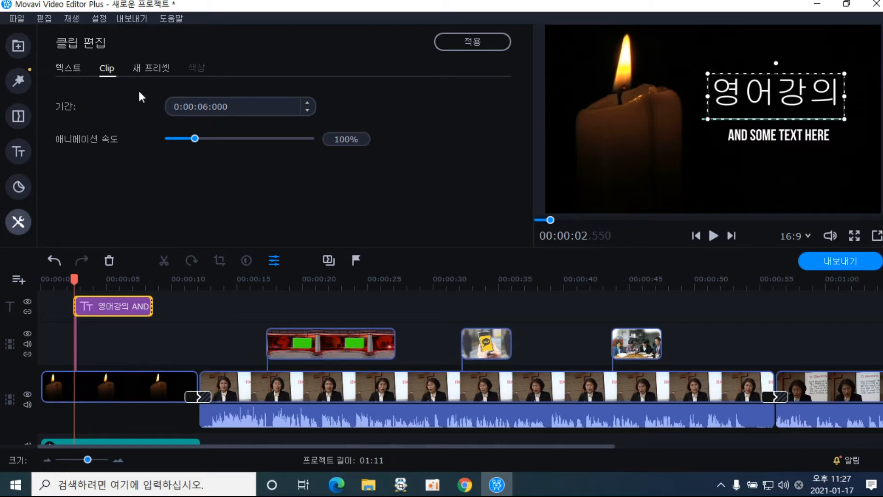
Change the 영어강의 title's font to 휴먼둥근헤드라인 in the text settings
left_click(77, 74)
left_click(329, 109)
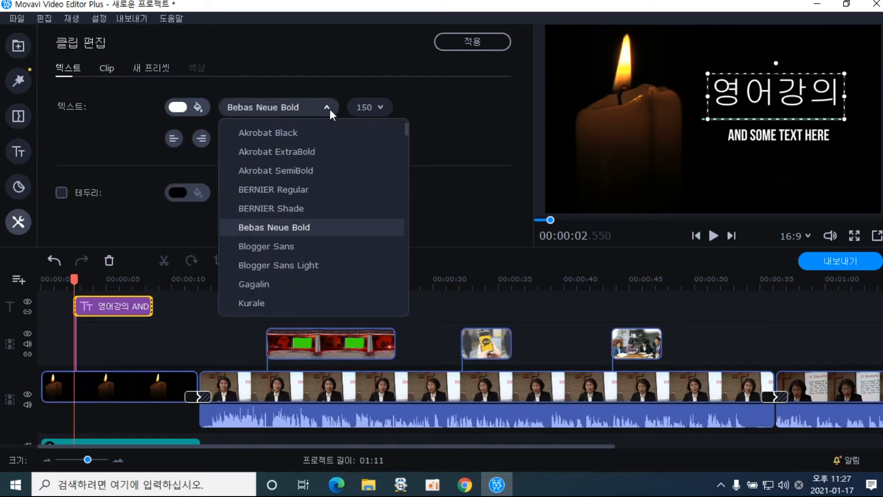
left_click_drag(407, 131, 411, 300)
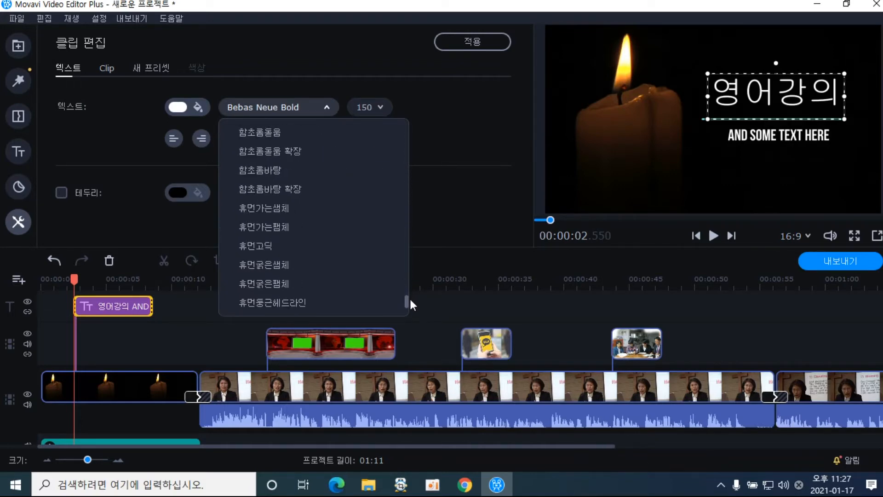
left_click(325, 303)
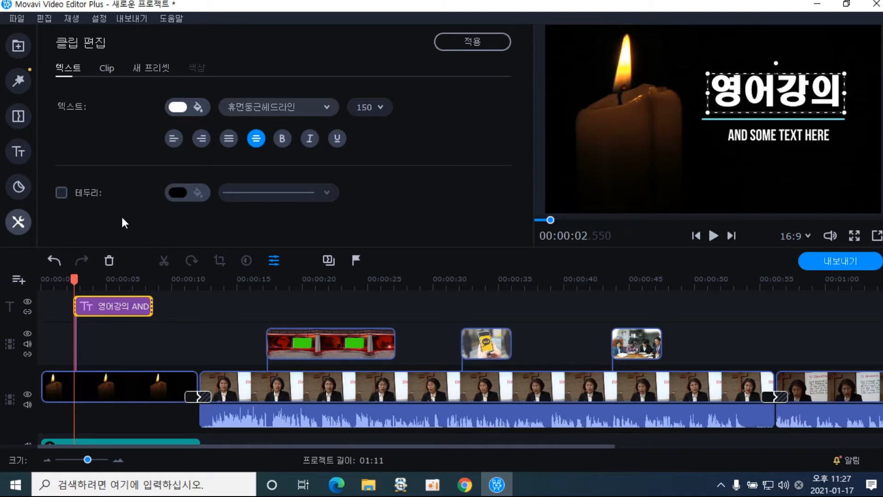
Enable 테두리 on the title with a red outline colour and the thickest line style
left_click(62, 194)
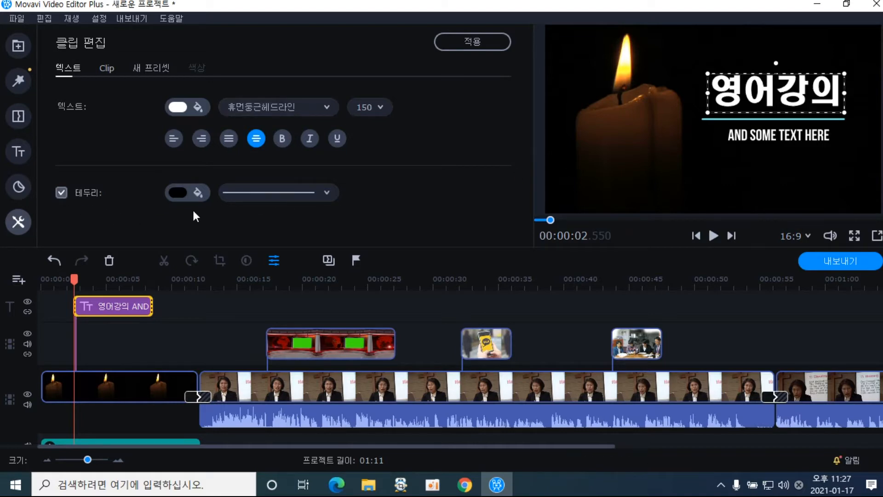
left_click(198, 196)
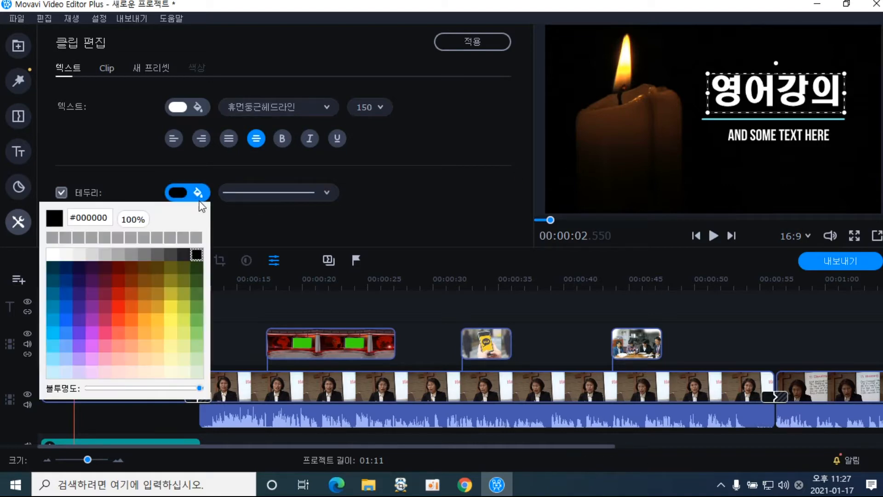
left_click(170, 319)
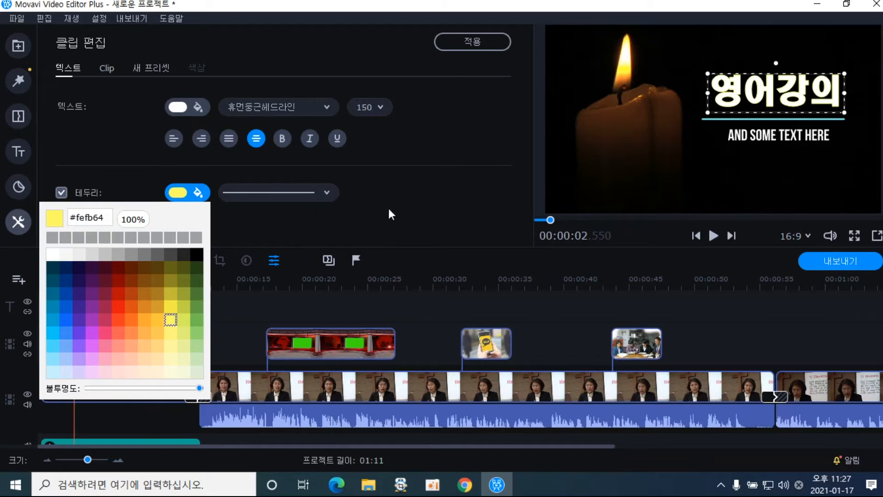
left_click(328, 195)
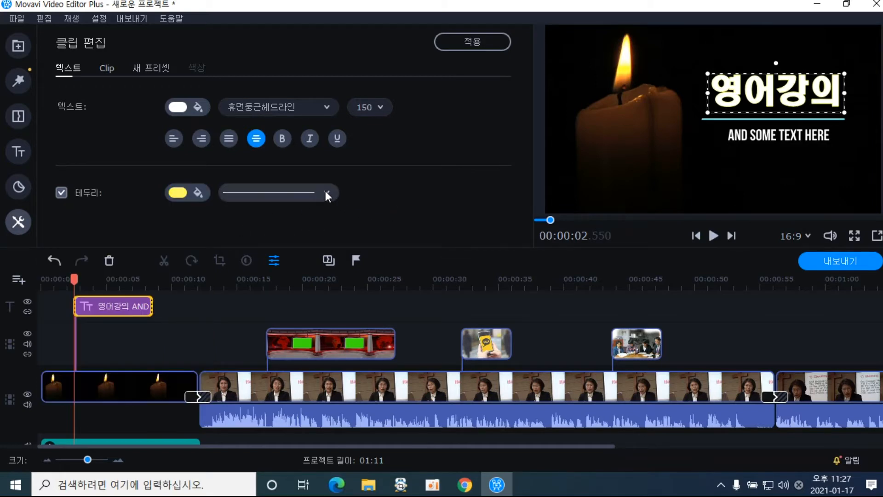
left_click(325, 193)
left_click(305, 252)
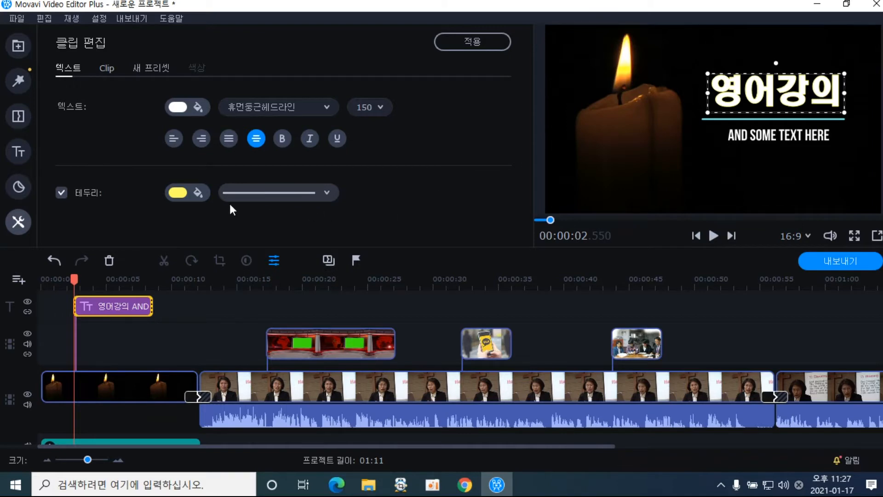
left_click(199, 196)
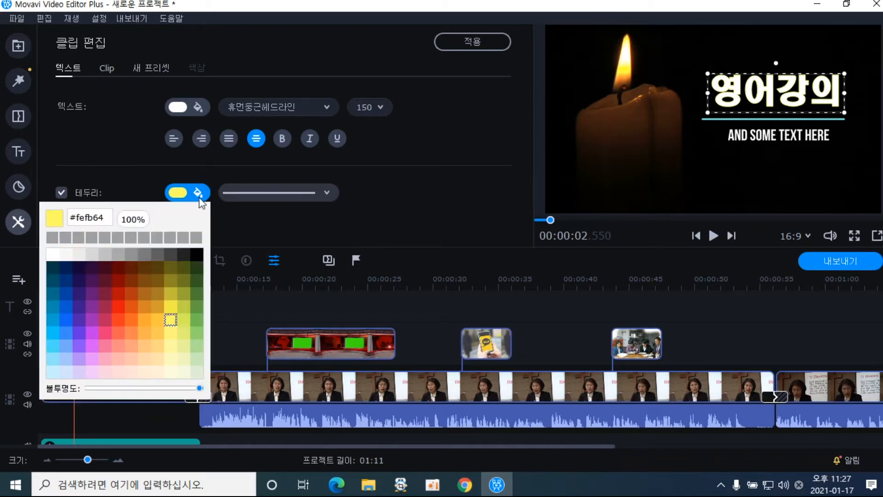
left_click(118, 293)
left_click(437, 197)
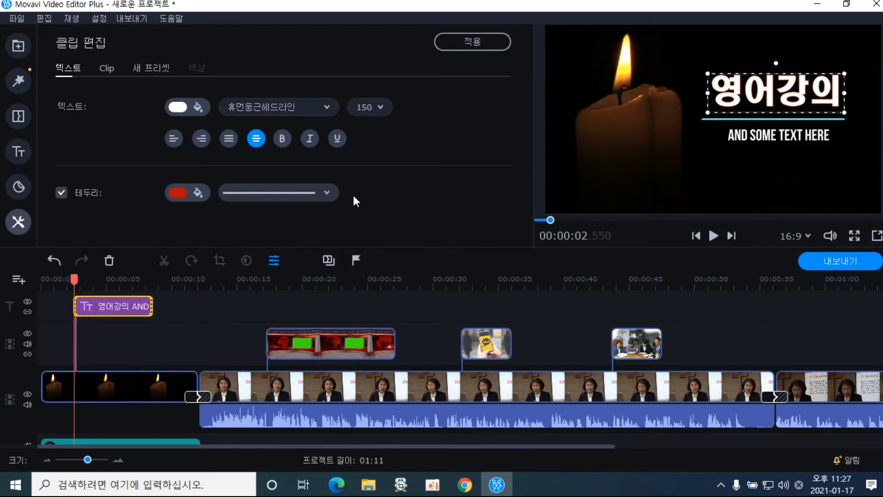
left_click(327, 193)
left_click(304, 268)
Nudge the title, then replace the AND SOME TEXT HERE subtitle with 한빛교회
left_click_drag(760, 98, 762, 97)
left_click(761, 139)
triple_click(761, 137)
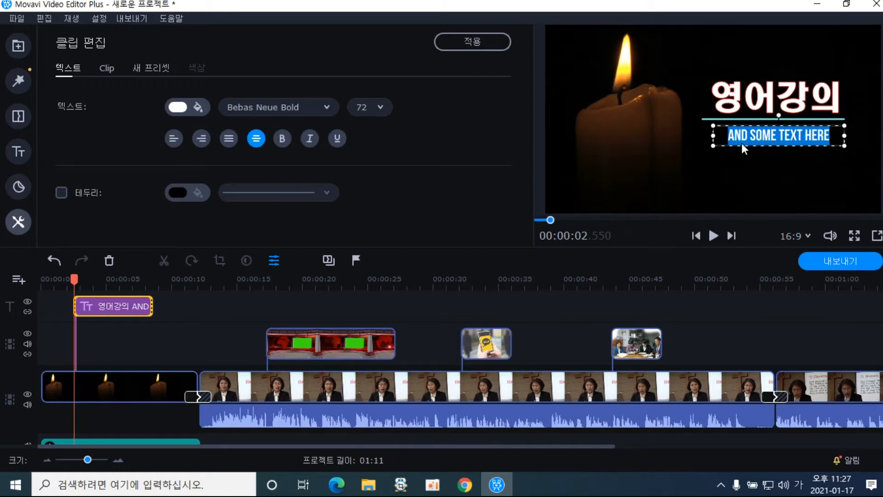
type("한ㅣ")
key("BackSpace")
key("BackSpace")
key("BackSpace")
type("한빛 ㄱ")
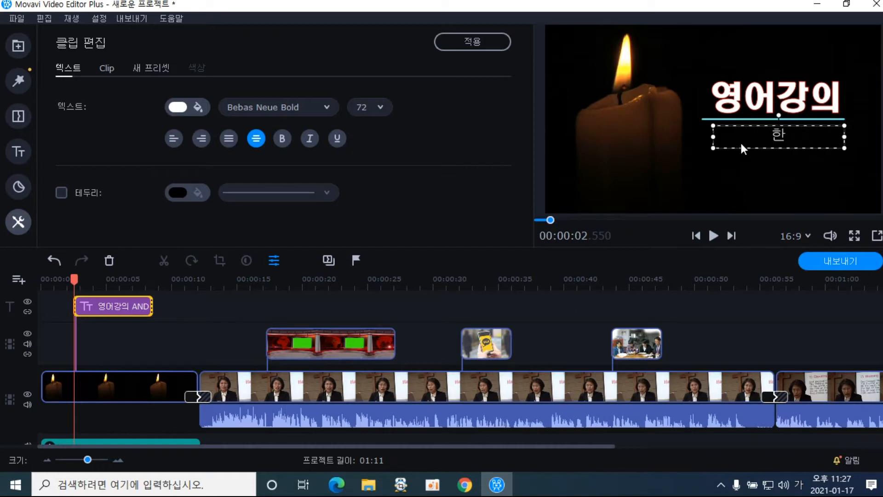
type("ㅛ회")
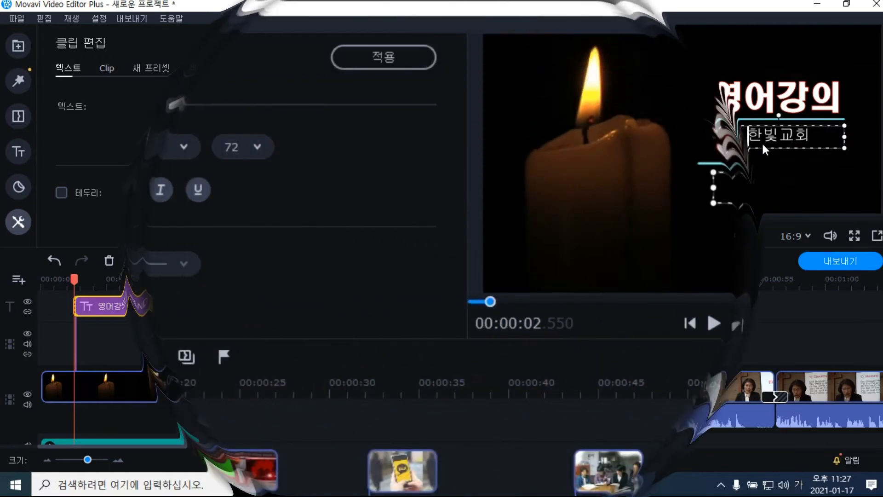
Format the 한빛교회 subtitle as bold 문체부 훈민정음체 at size 100
left_click(761, 142)
left_click_drag(768, 189, 851, 186)
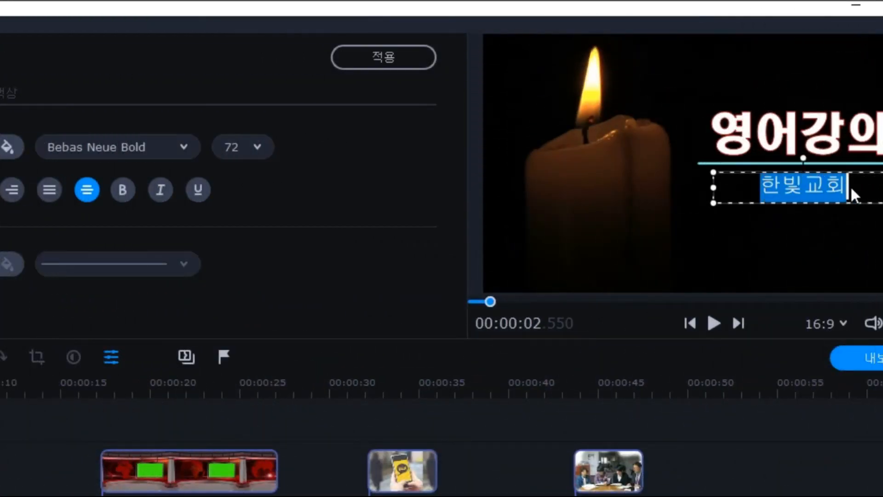
left_click(189, 147)
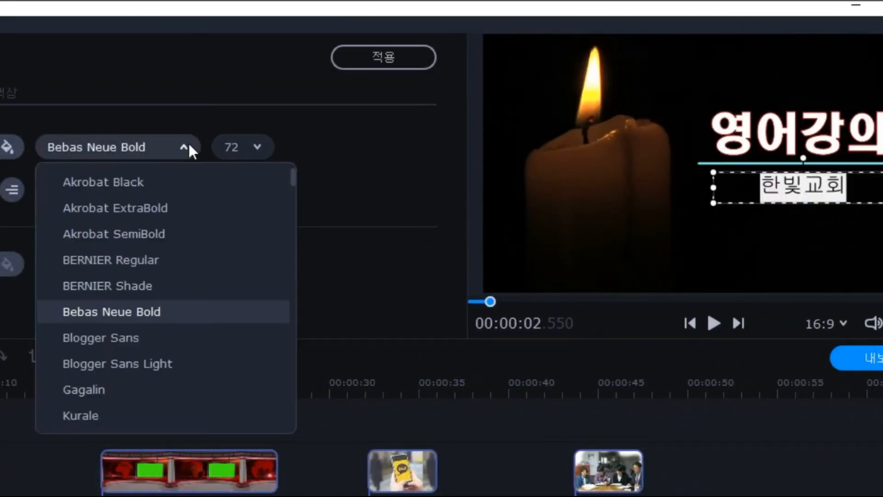
left_click_drag(294, 177, 275, 391)
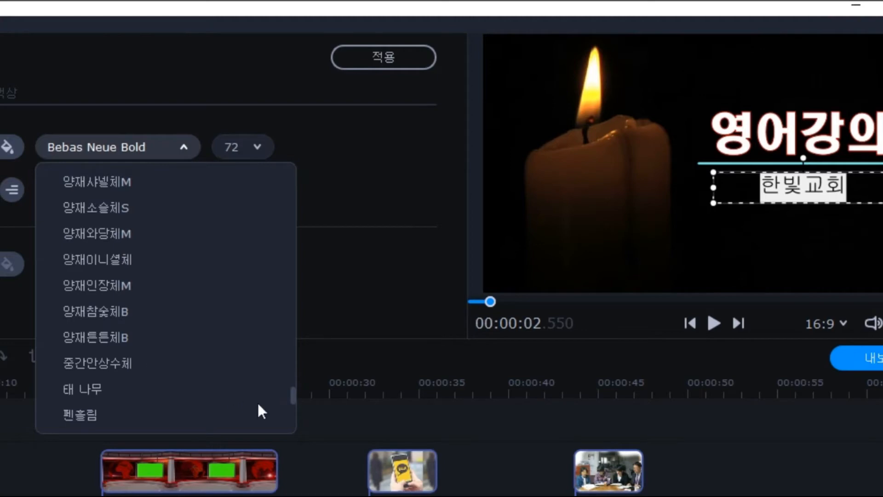
left_click_drag(294, 393, 289, 375)
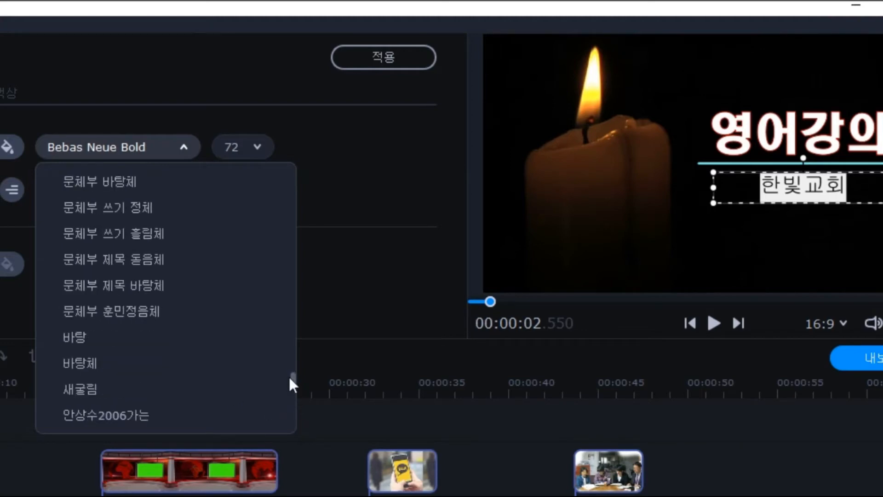
left_click(152, 311)
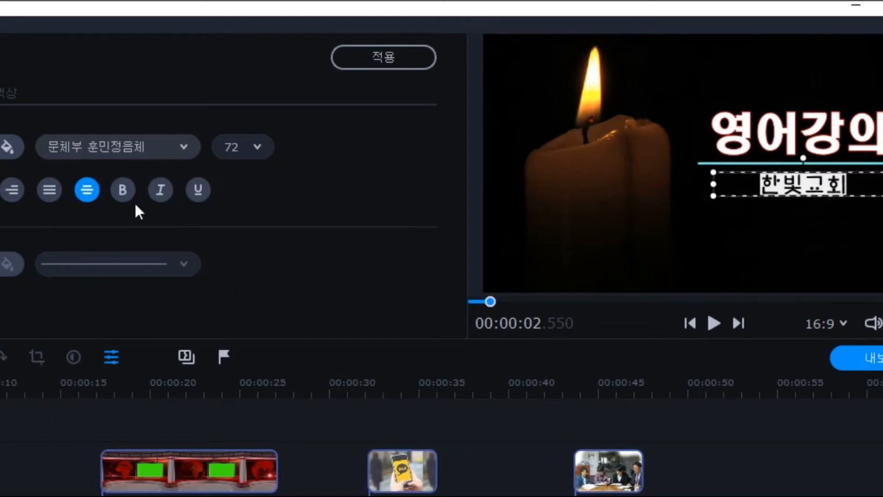
left_click(122, 191)
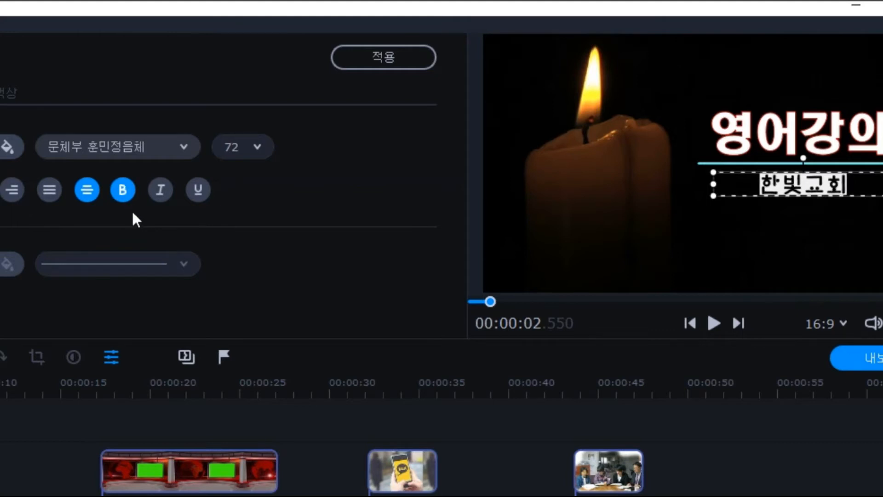
left_click(161, 190)
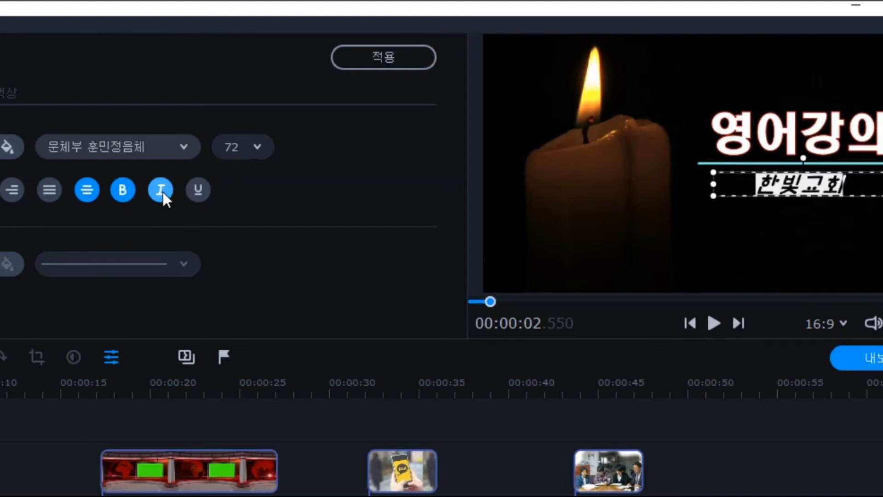
left_click(161, 190)
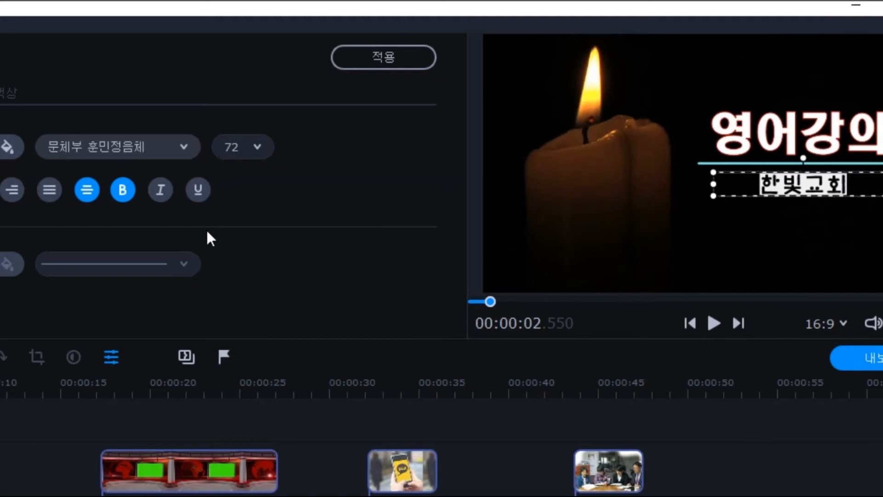
left_click(267, 148)
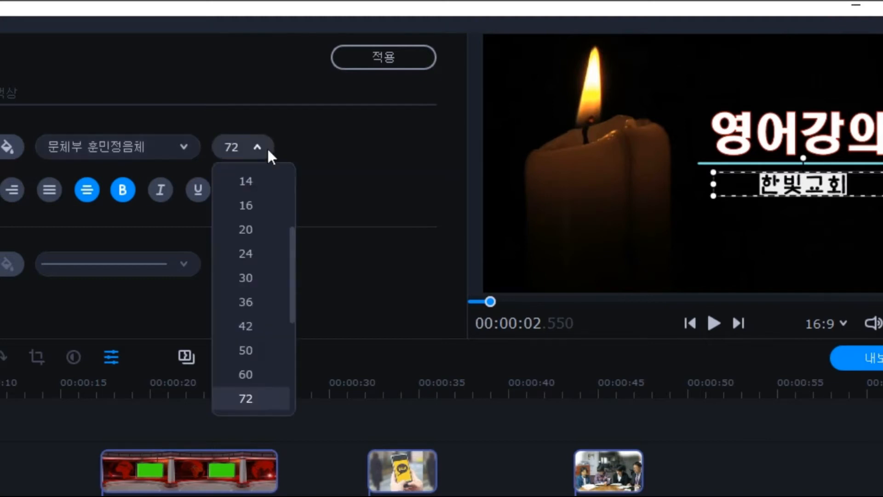
scroll(275, 329, "down", 2)
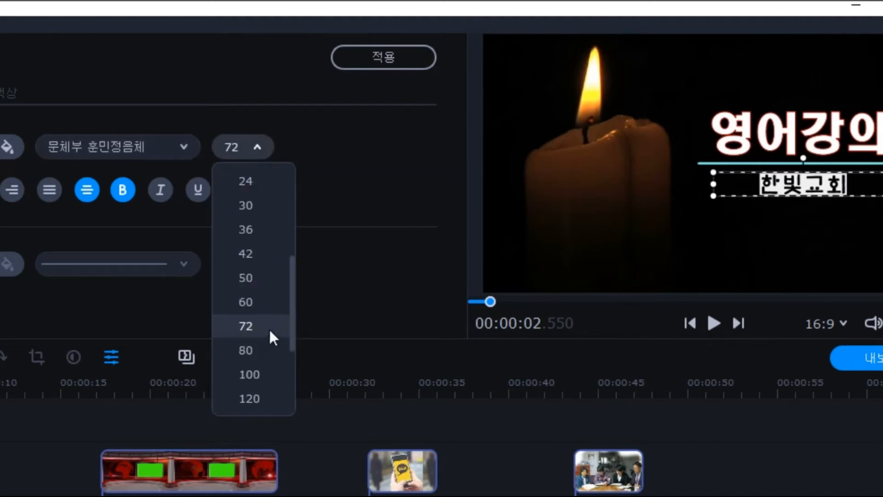
left_click(257, 377)
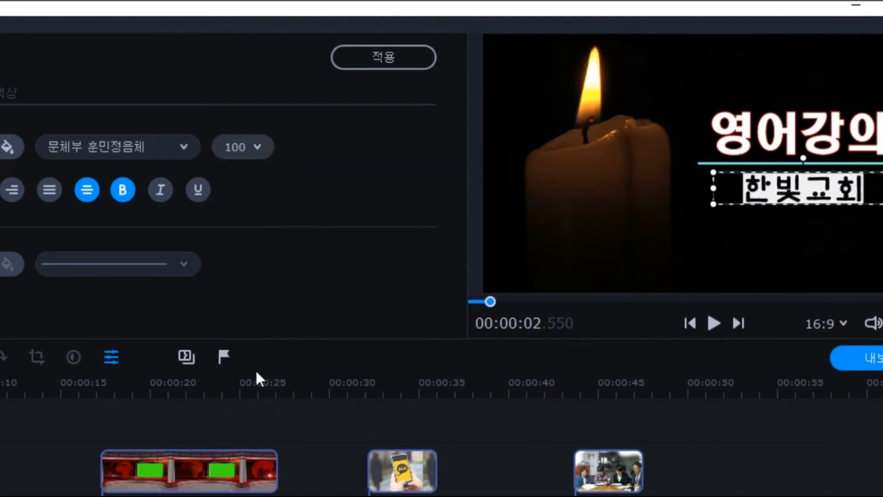
Centre the 한빛교회 text and nudge its box into place beneath 영어강의
left_click(811, 186)
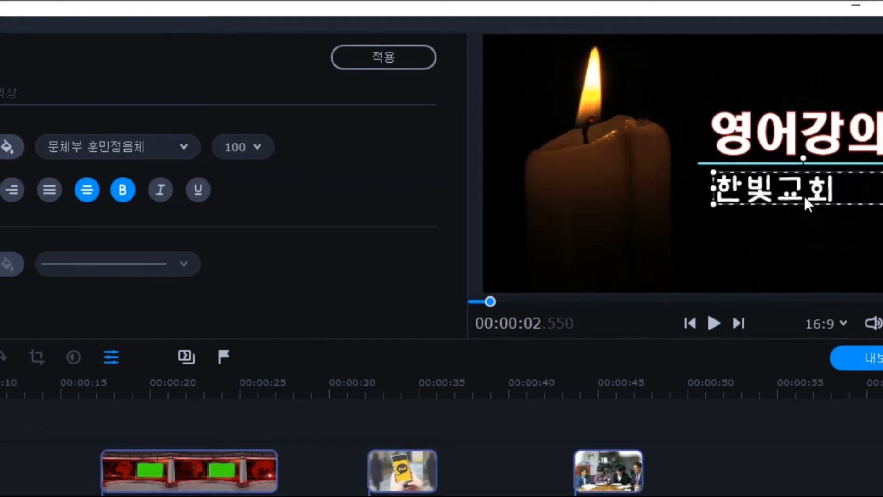
left_click(790, 207)
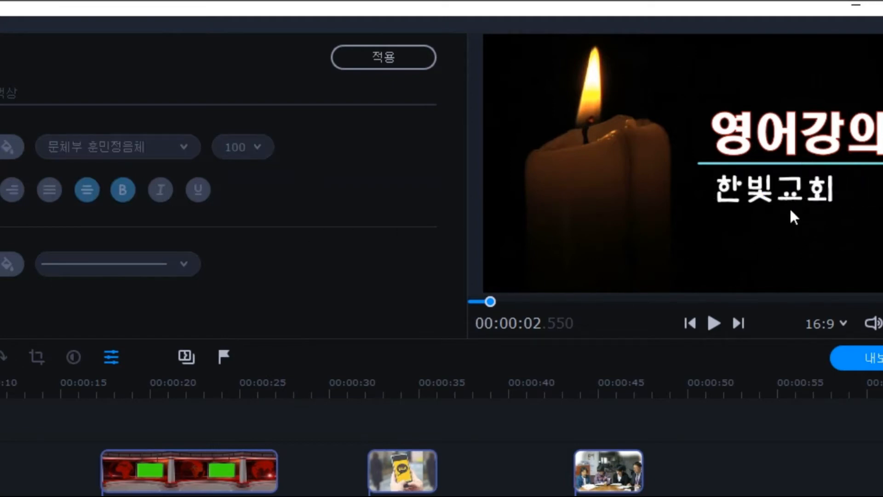
left_click(790, 202)
mouse_move(800, 202)
left_mouse_down()
mouse_move(814, 212)
mouse_move(798, 209)
left_mouse_up()
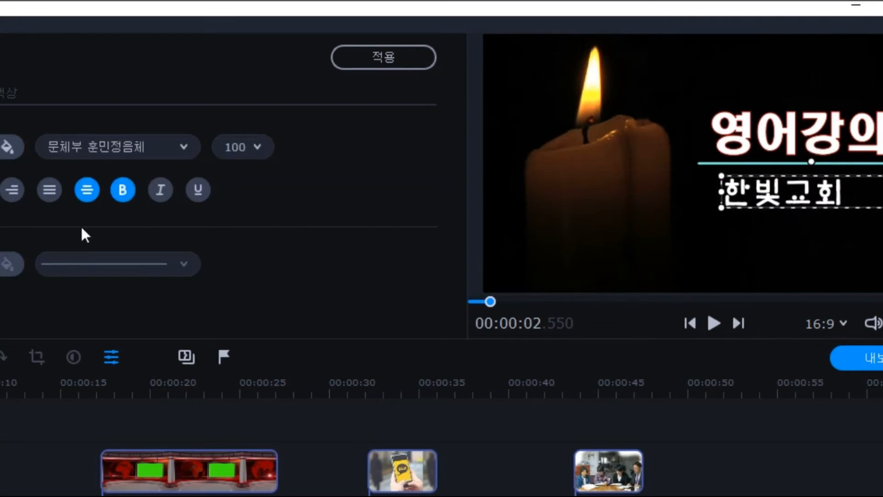
left_click(50, 192)
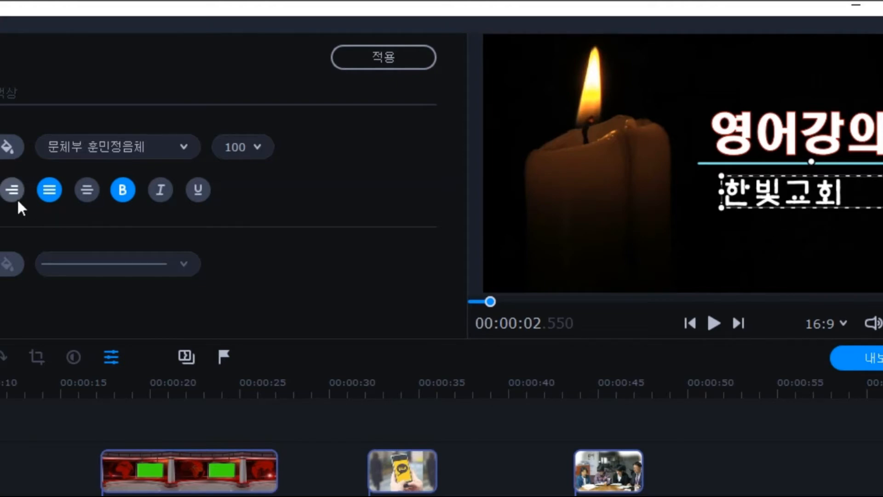
left_click(87, 190)
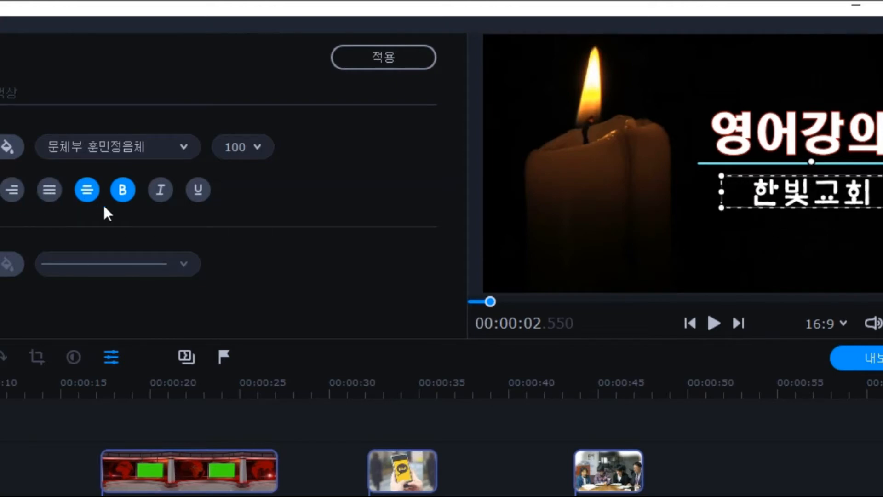
left_click_drag(790, 205, 777, 200)
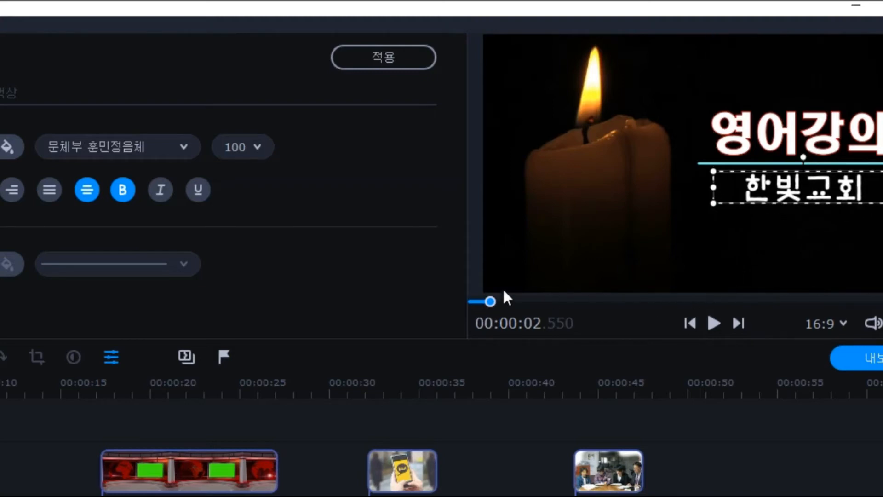
Apply the title edits and review the opening title by playing and scrubbing through it
left_click(391, 59)
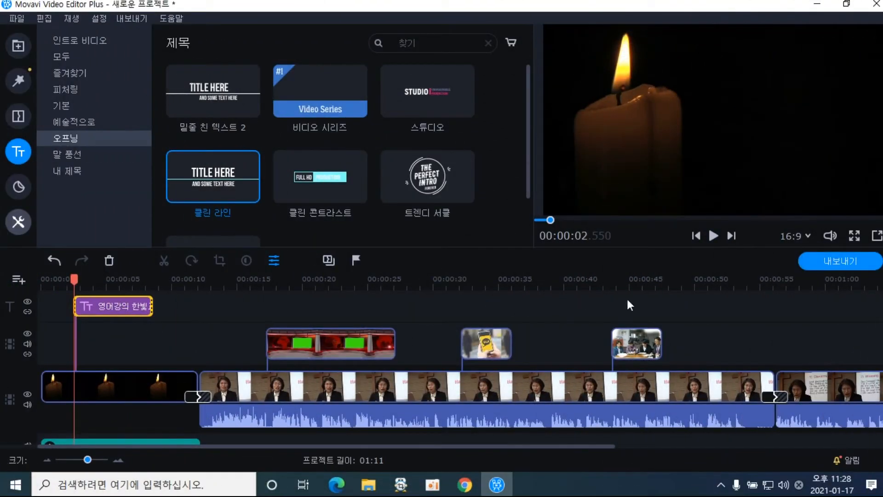
left_click(715, 236)
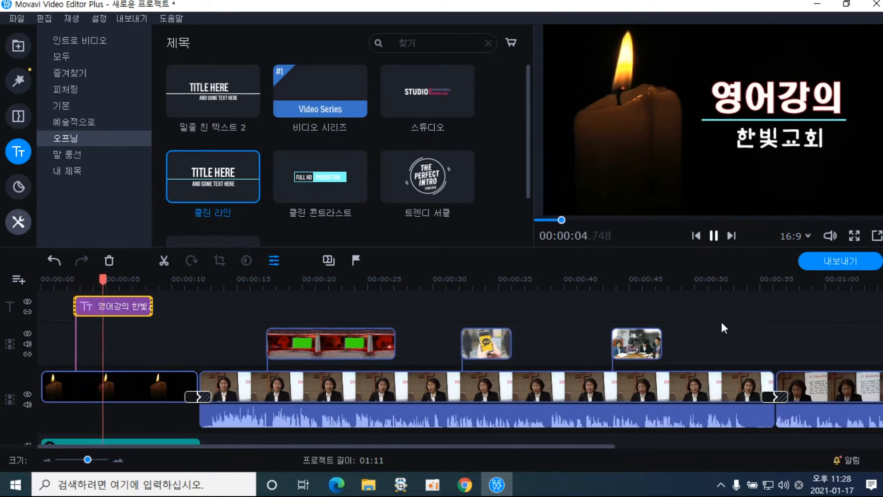
left_click(713, 235)
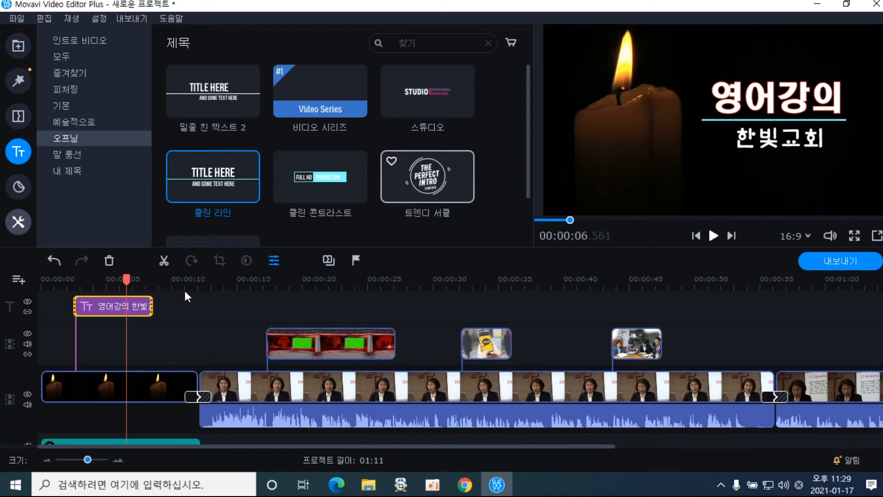
left_click(143, 304)
left_click(131, 304)
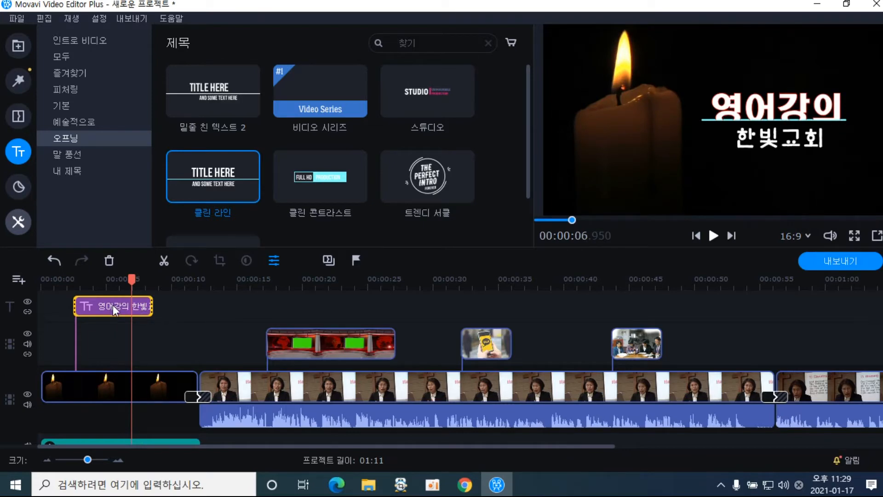
left_click_drag(131, 277, 212, 286)
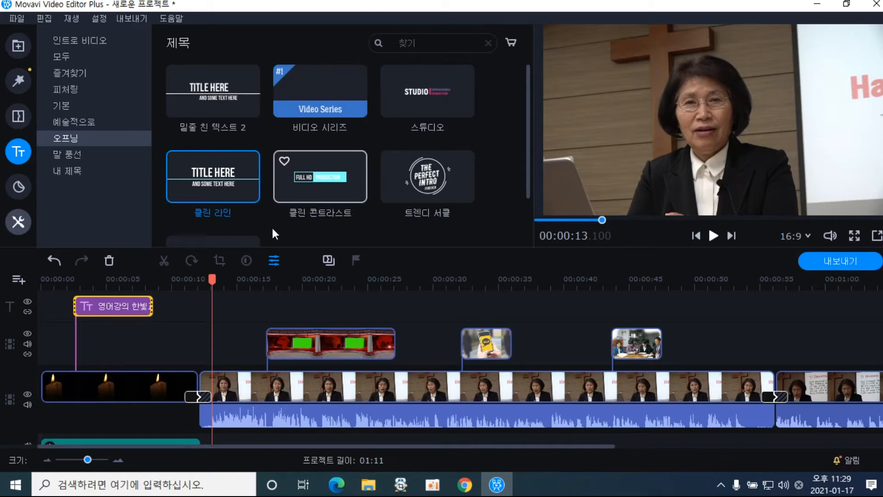
left_click(129, 311)
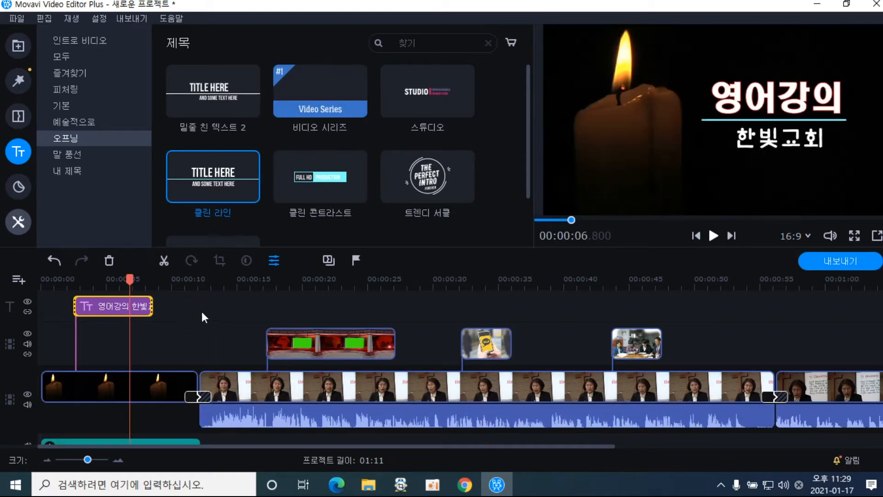
left_click(676, 289)
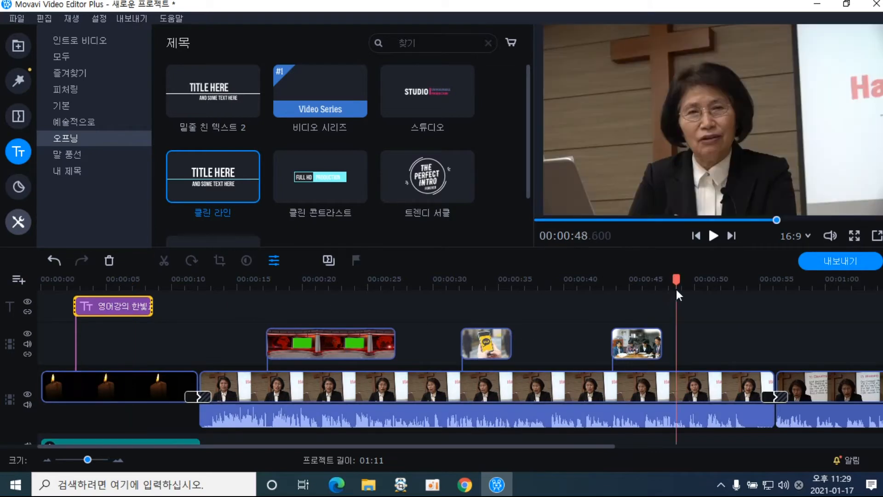
left_click(123, 303)
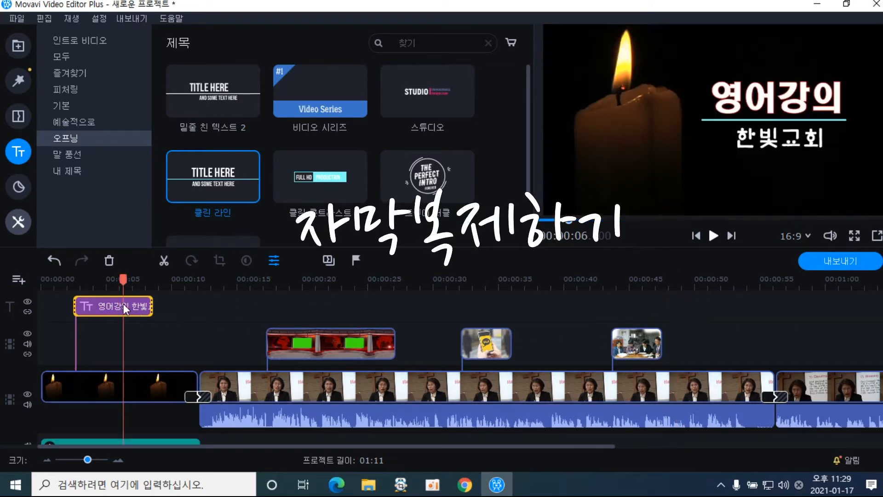
right_click(123, 302)
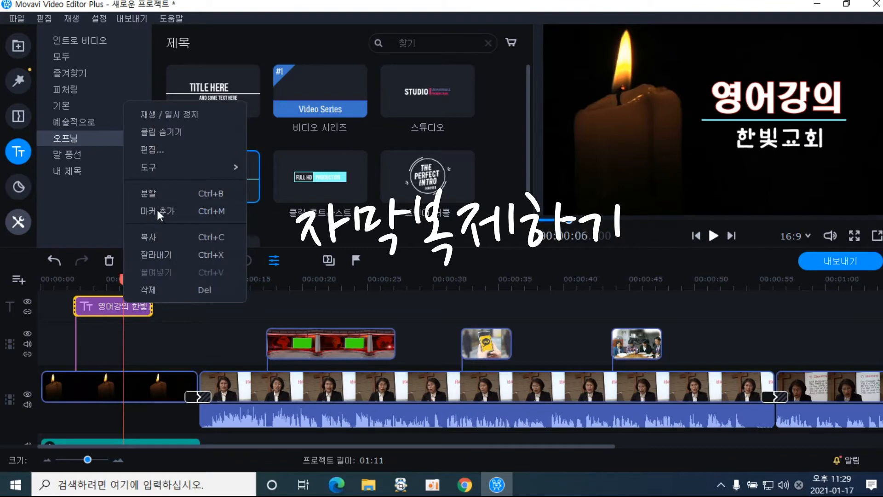
Copy the opening title clip, paste it at 00:00:51 and play it back
left_click(169, 242)
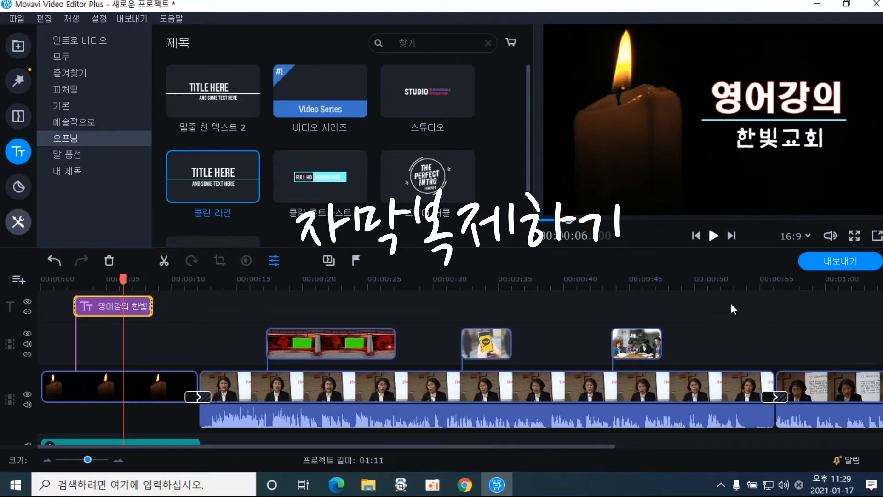
left_click(711, 285)
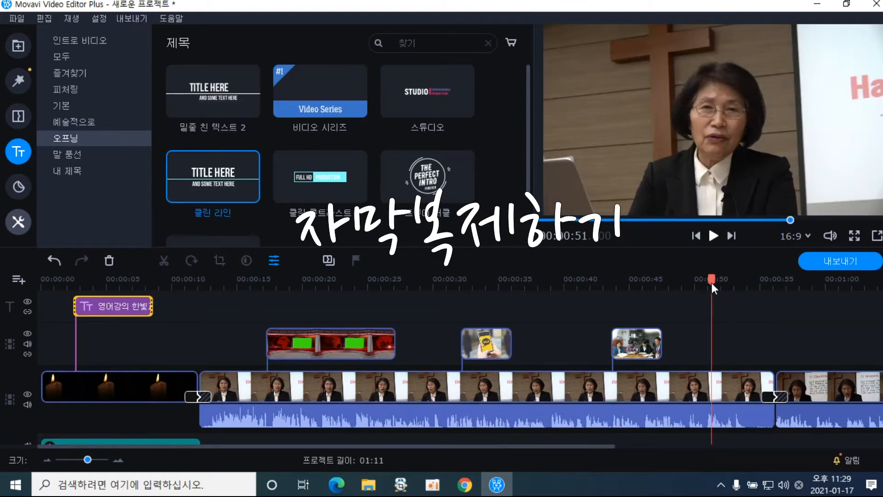
right_click(711, 313)
left_click(746, 371)
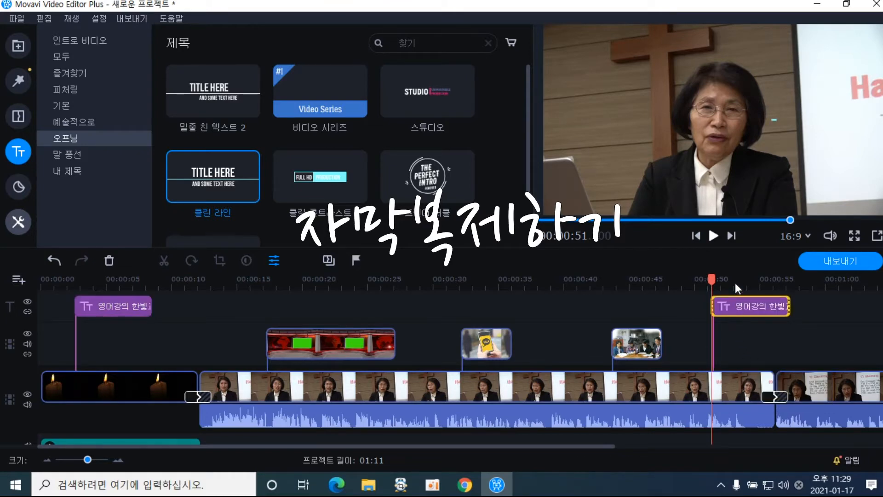
left_click(714, 235)
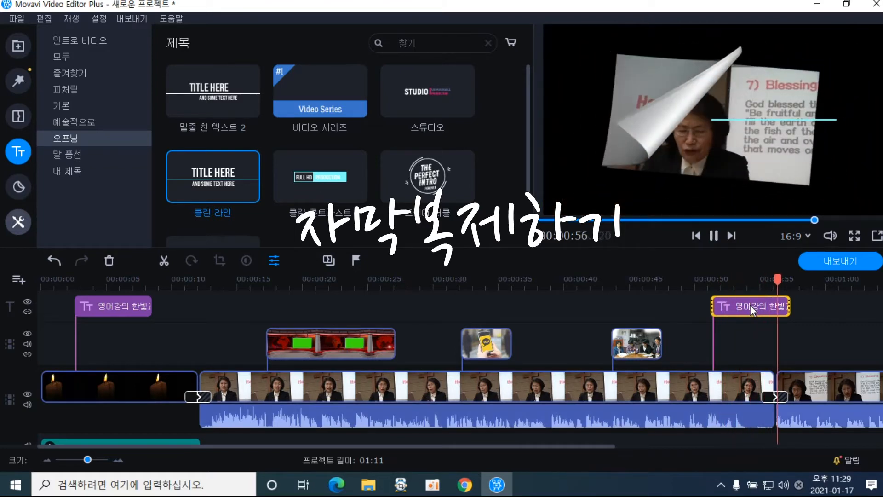
left_click(749, 305)
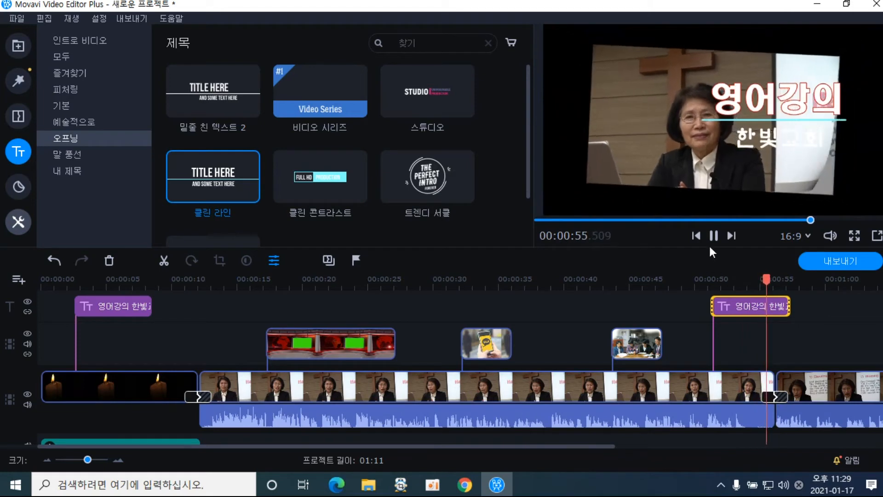
left_click(712, 236)
Retype the copied title as 중간점검 and move it, the cyan line and 한빛교회 left and down
double_click(746, 303)
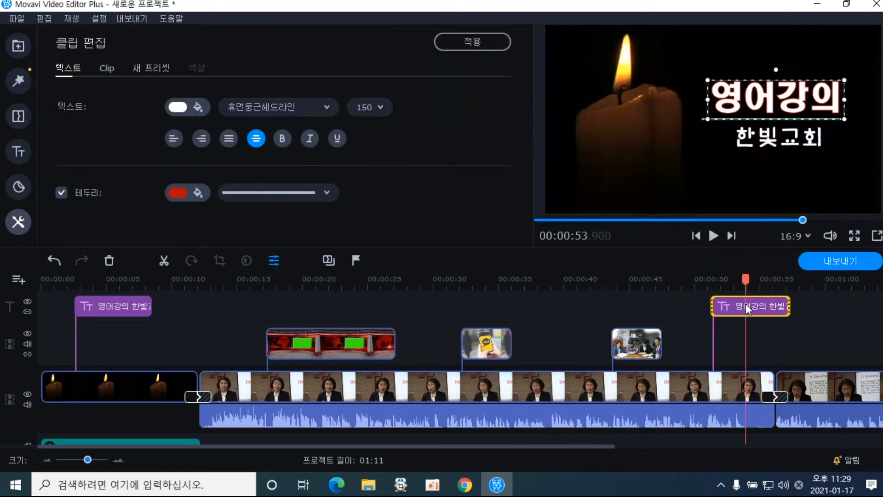
left_click_drag(777, 117, 631, 181)
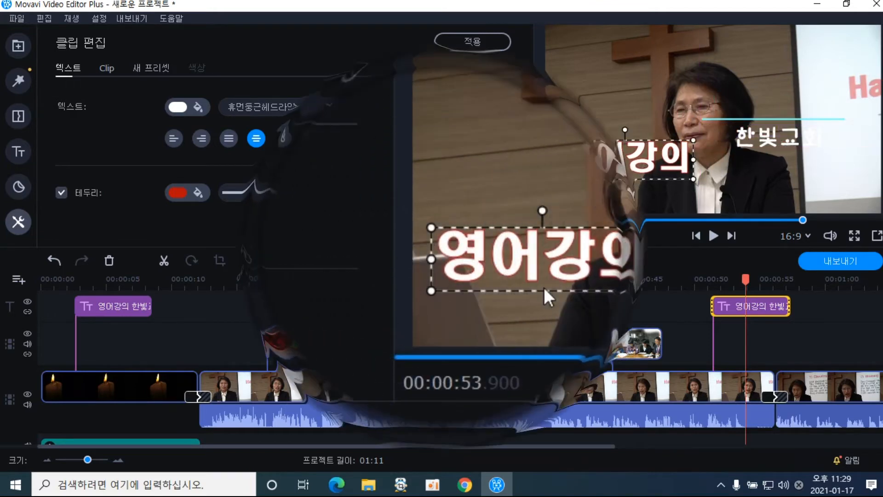
double_click(631, 172)
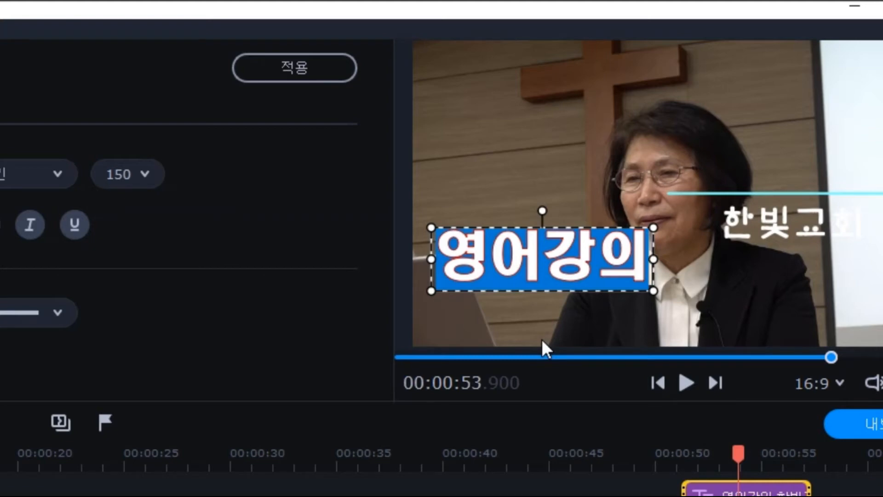
type("중")
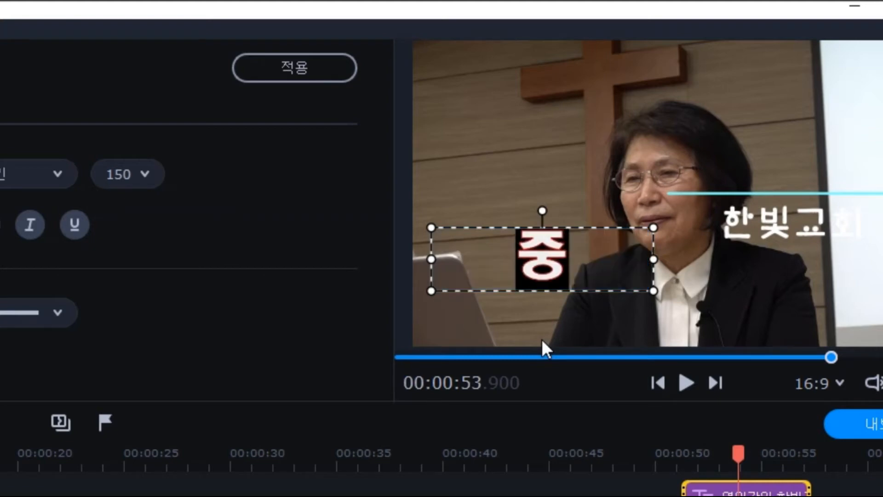
type("간점검")
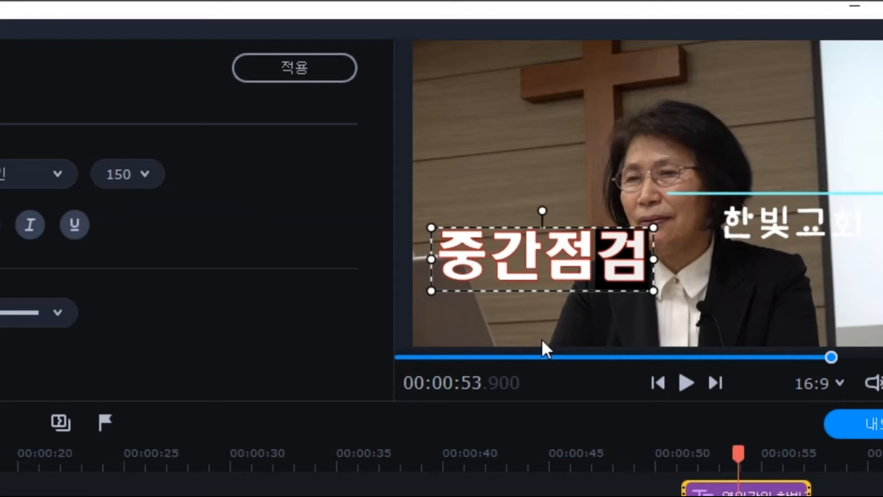
left_click_drag(760, 193, 521, 289)
left_click_drag(769, 227, 514, 321)
Set 중간점검 to font size 120, lower it slightly and close the title settings
double_click(520, 255)
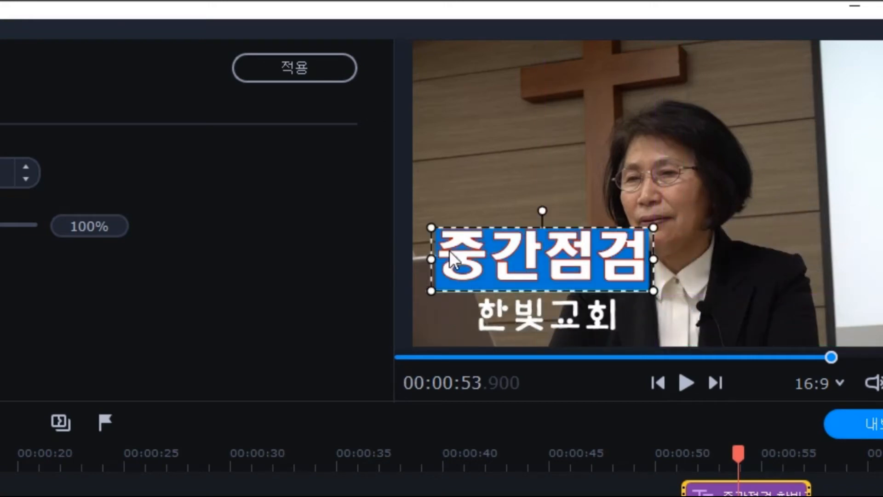
left_click(528, 228)
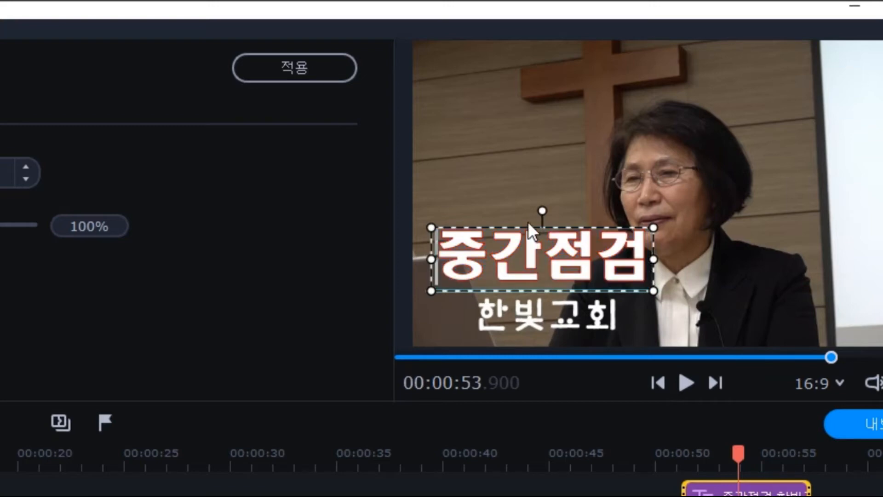
left_click(527, 221)
left_click(528, 229)
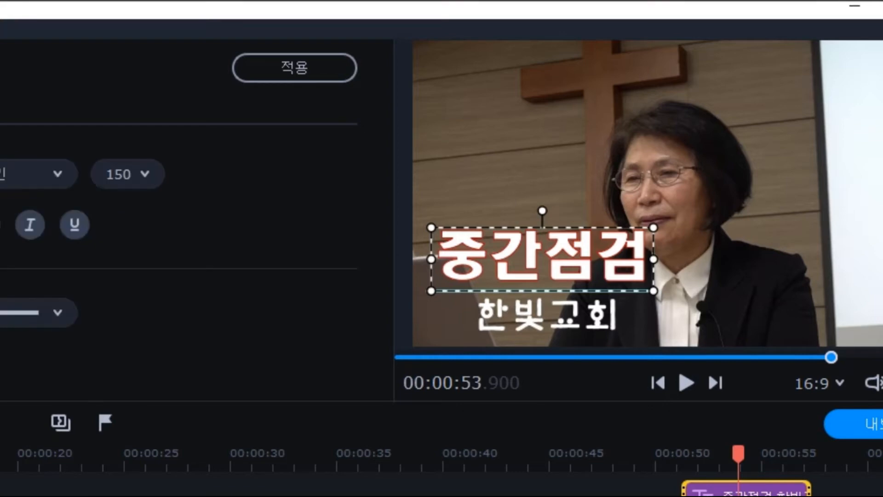
left_click(159, 182)
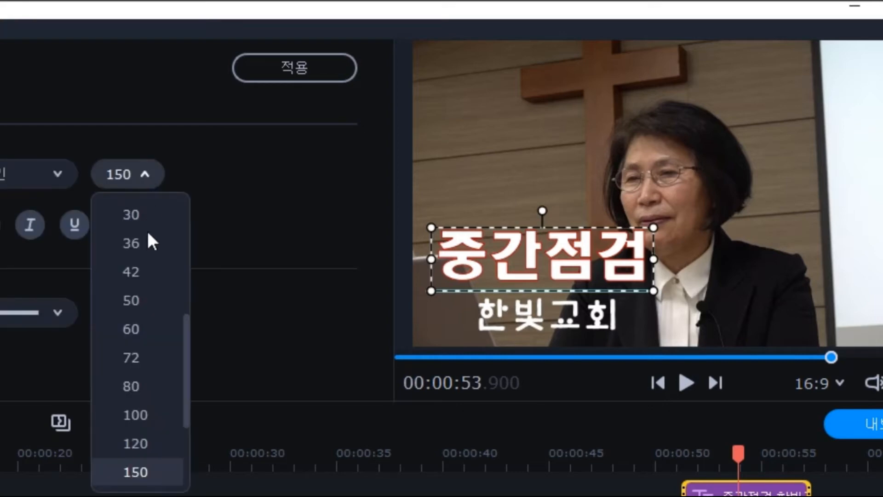
left_click(137, 436)
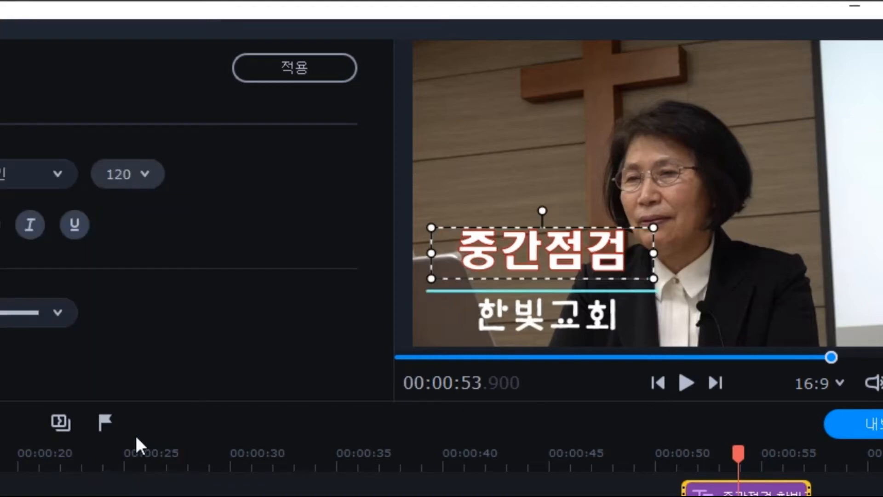
left_click_drag(567, 258, 567, 275)
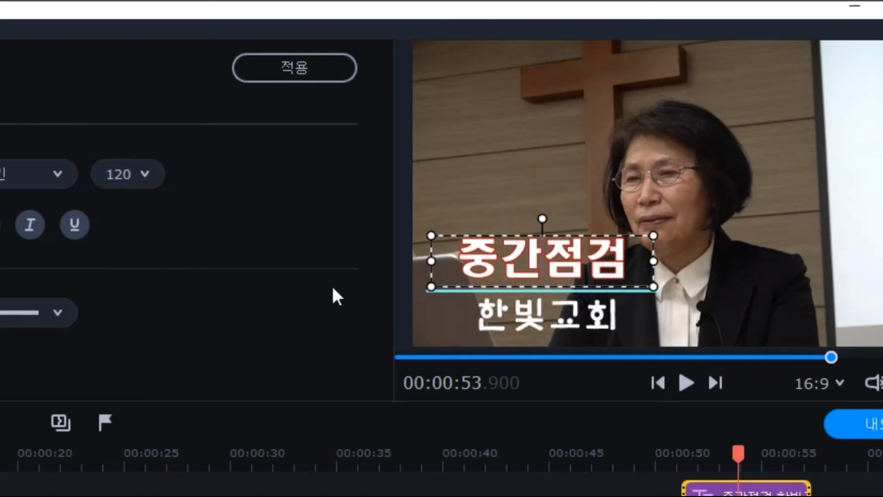
left_click(294, 73)
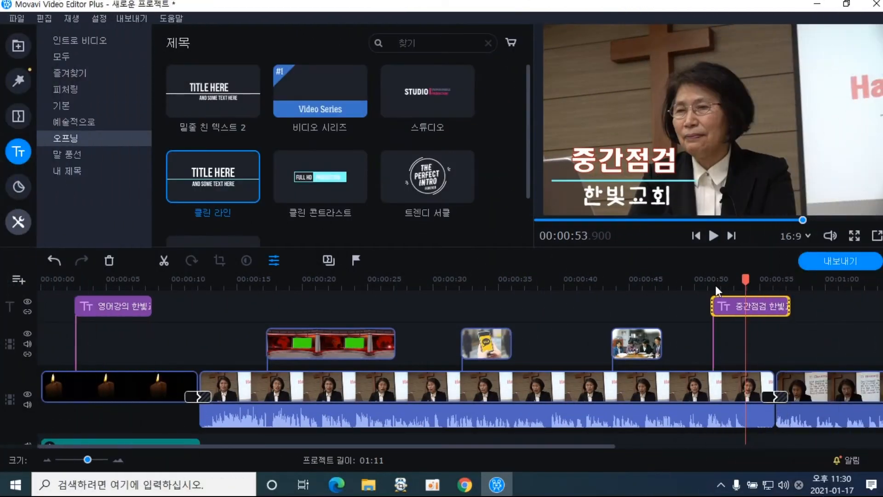
Replay the title from 00:00:50.200, then show the 기본 title category
left_click(697, 279)
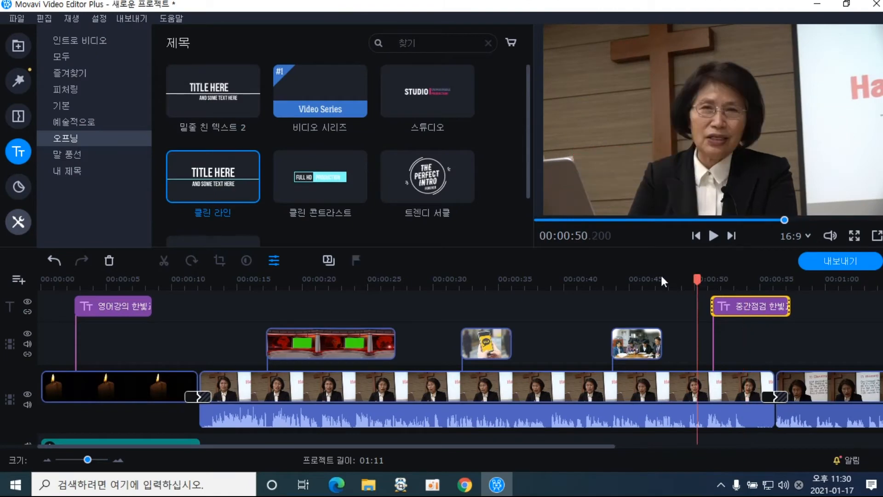
left_click(714, 235)
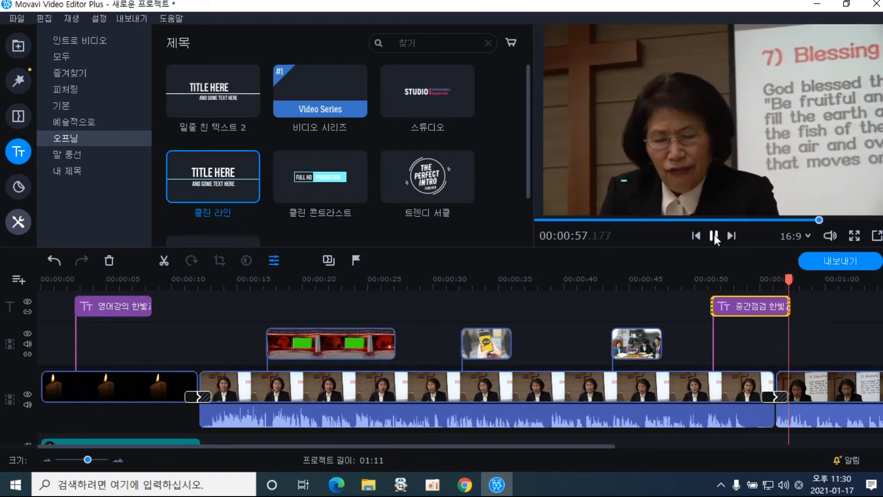
left_click(714, 235)
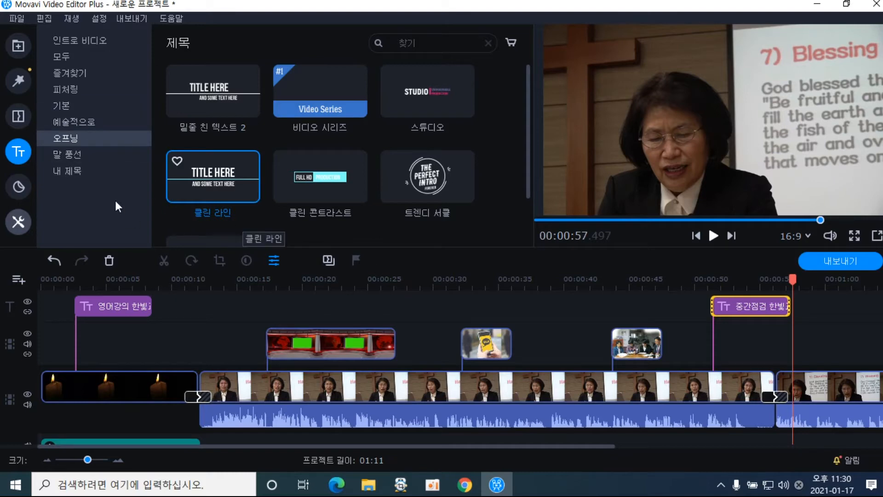
left_click(78, 109)
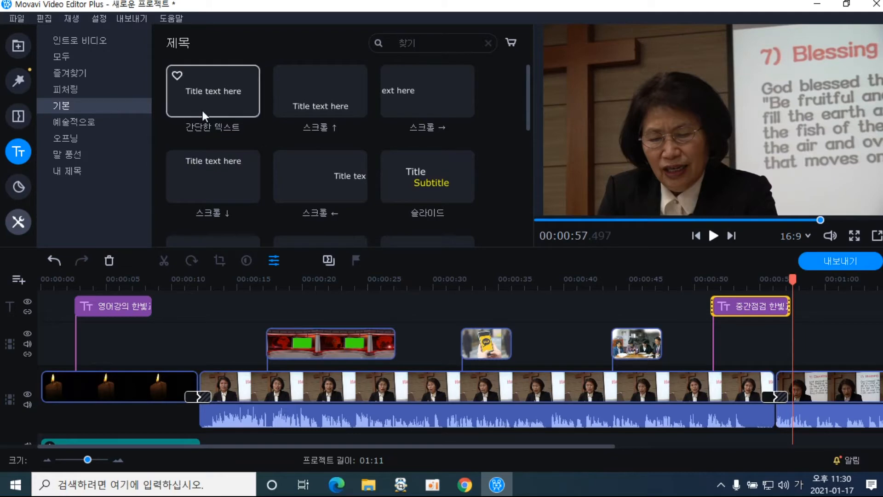
Add a 간단한 텍스트 title at 00:00:12 and replace its text with '강사 :' plus the lecturer's name
left_click(236, 106)
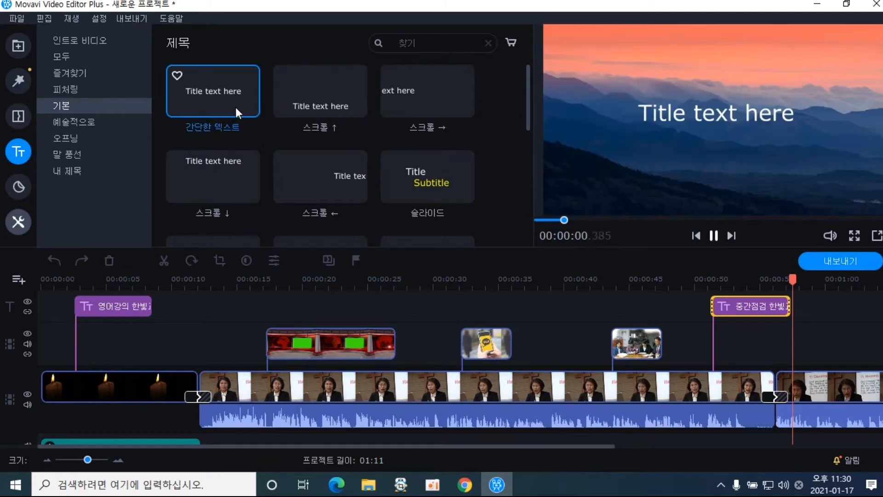
left_click_drag(239, 117, 211, 308)
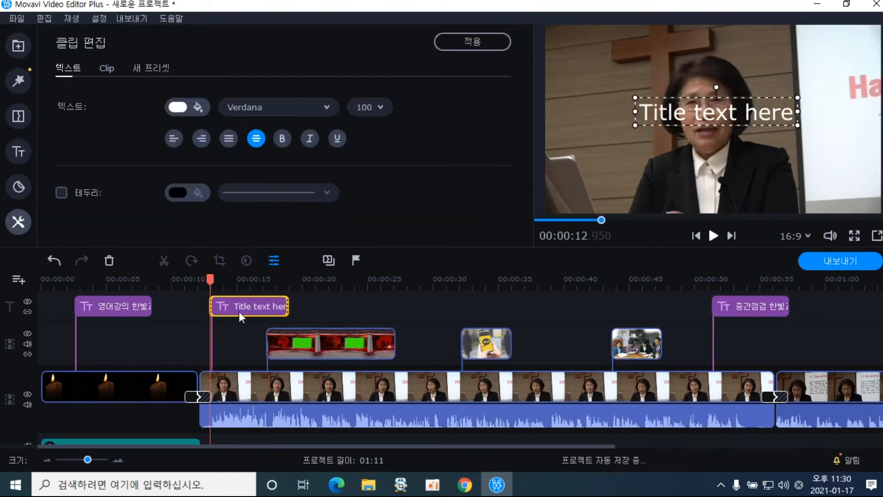
double_click(670, 115)
left_click(647, 117)
left_click_drag(641, 117, 800, 119)
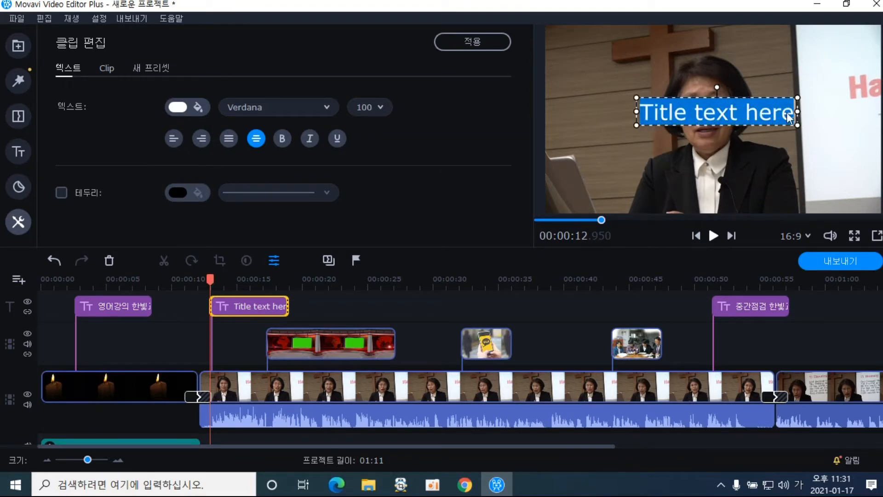
type("강사")
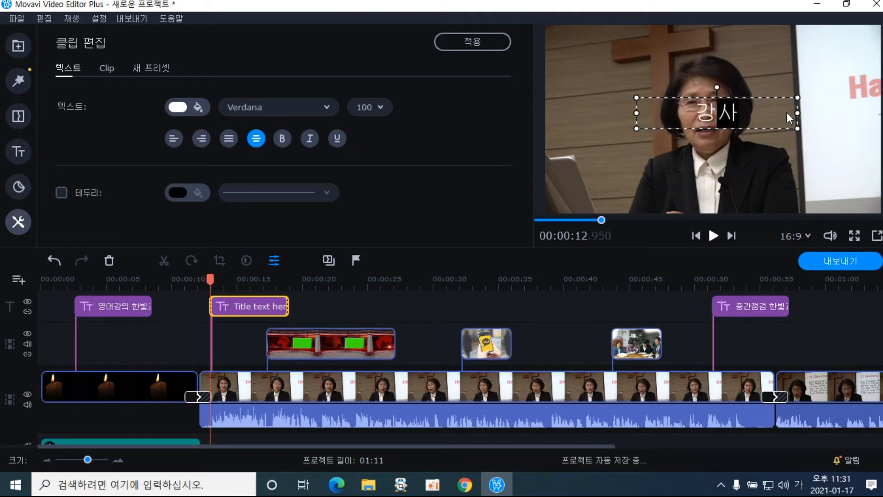
type(" :")
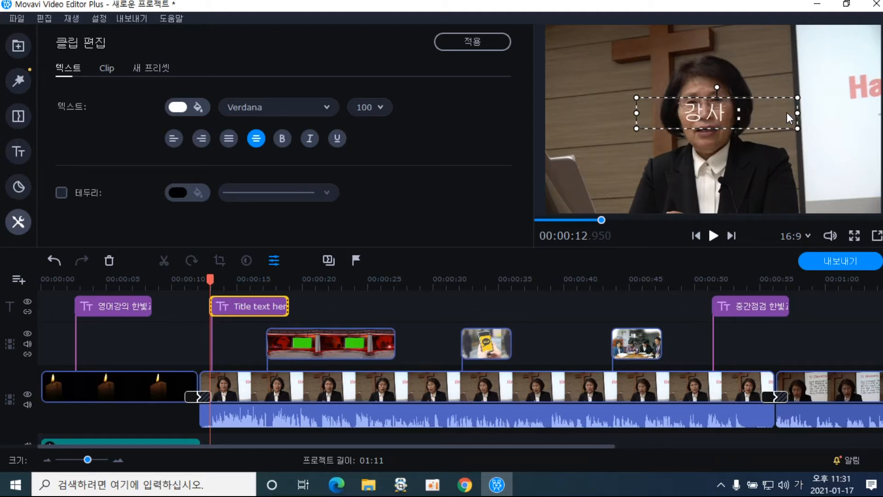
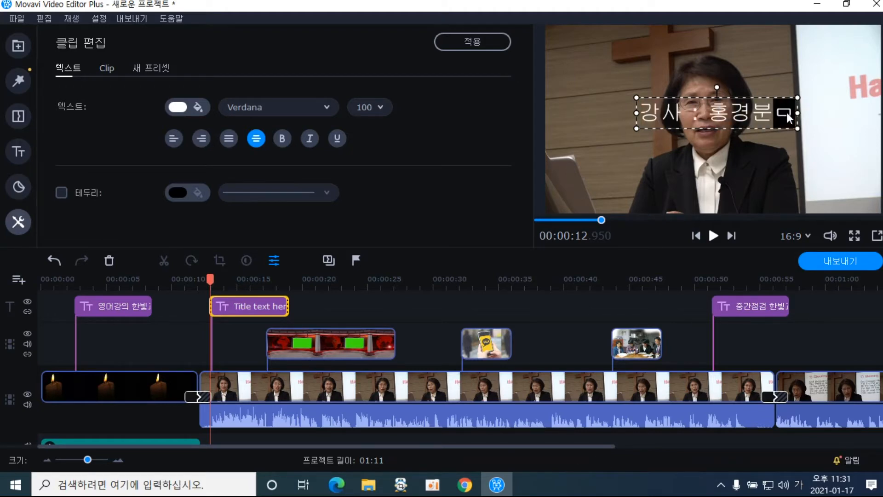
key("Return")
type("사")
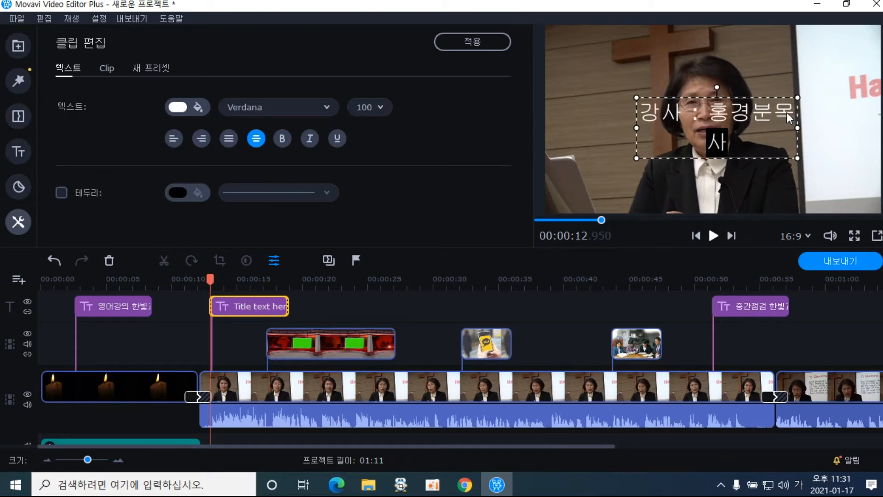
Widen the caption onto one line, level its rotation, and move it into the lower frame
left_click_drag(798, 129, 822, 127)
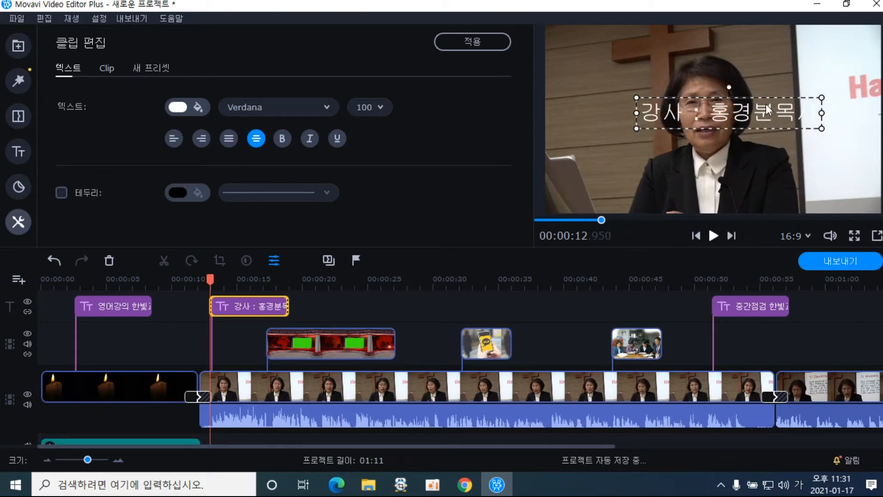
left_click_drag(764, 97, 752, 144)
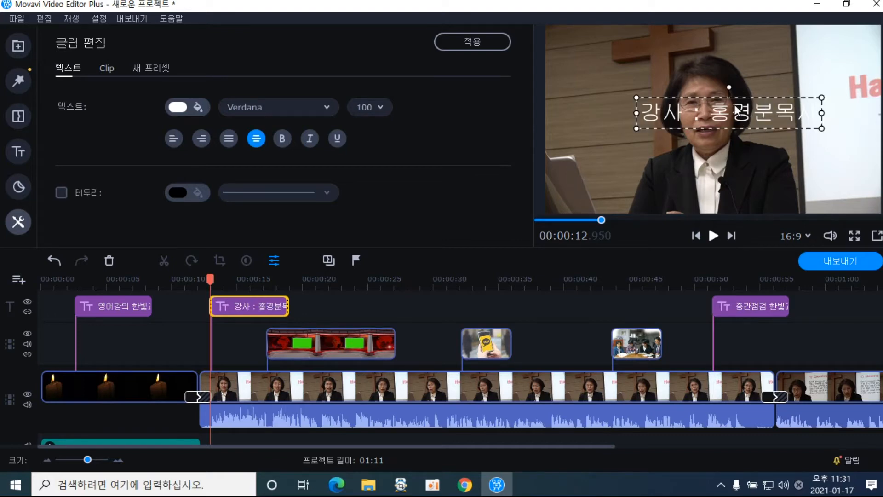
mouse_move(734, 95)
left_mouse_down()
mouse_move(741, 100)
mouse_move(738, 85)
left_mouse_up()
left_click_drag(723, 98, 716, 180)
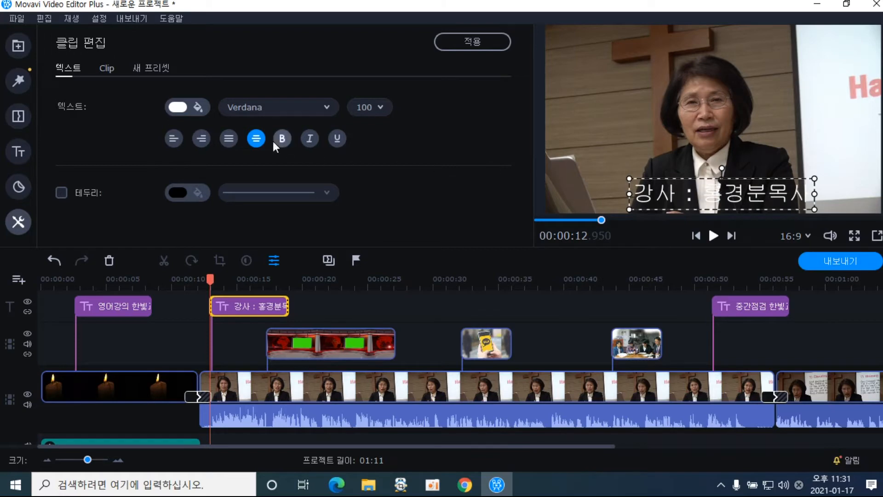
Set the caption font to 휴먼둥근헤드라인 and give the text a 테두리 outline
left_click(325, 108)
left_click_drag(407, 260, 398, 304)
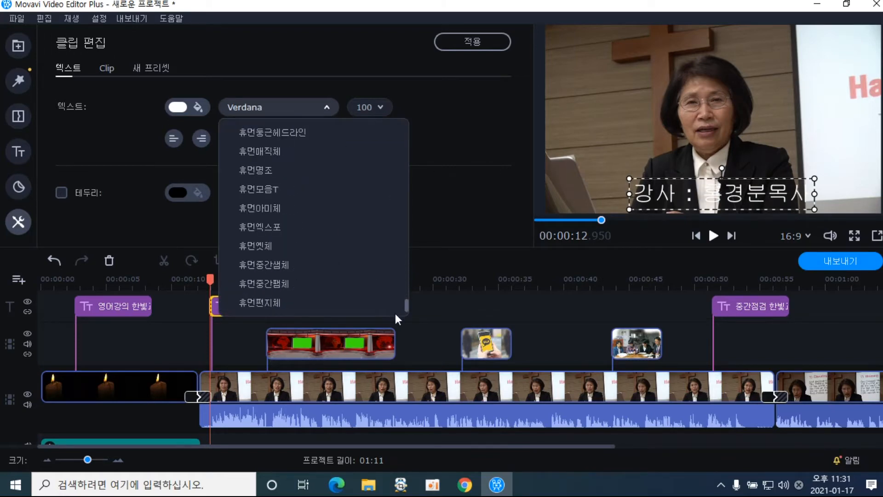
scroll(402, 299, "up", 3)
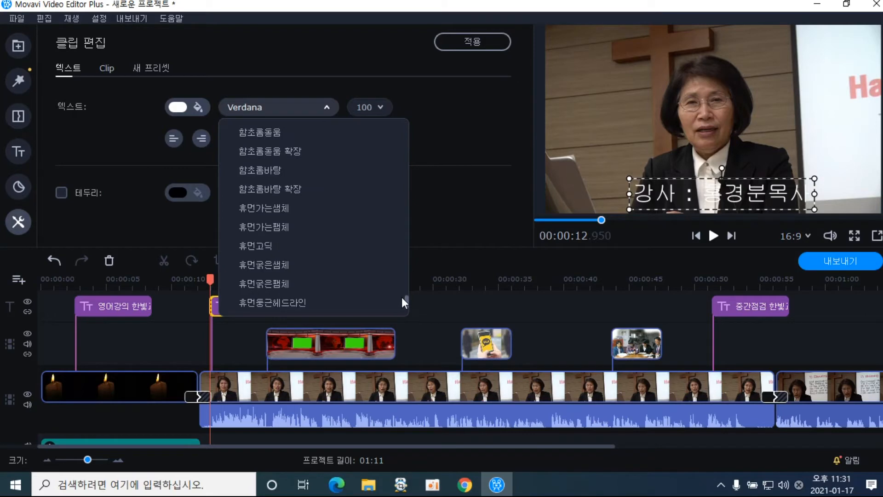
left_click(317, 302)
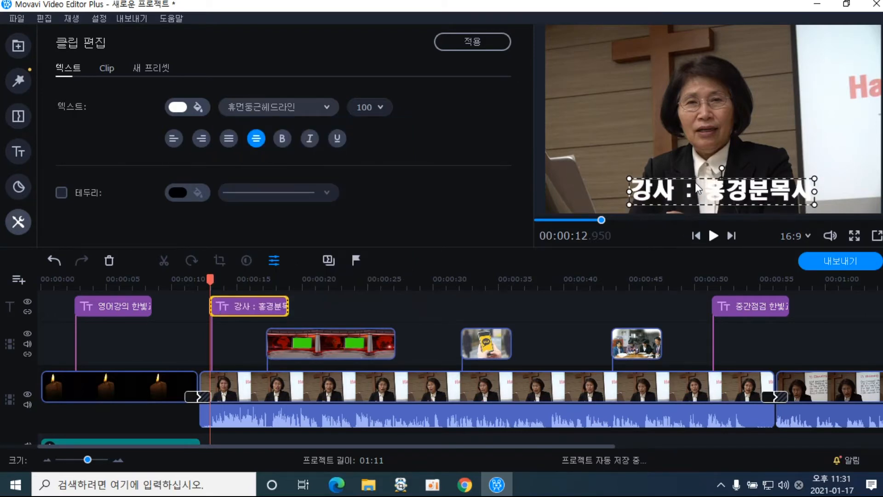
left_click(62, 194)
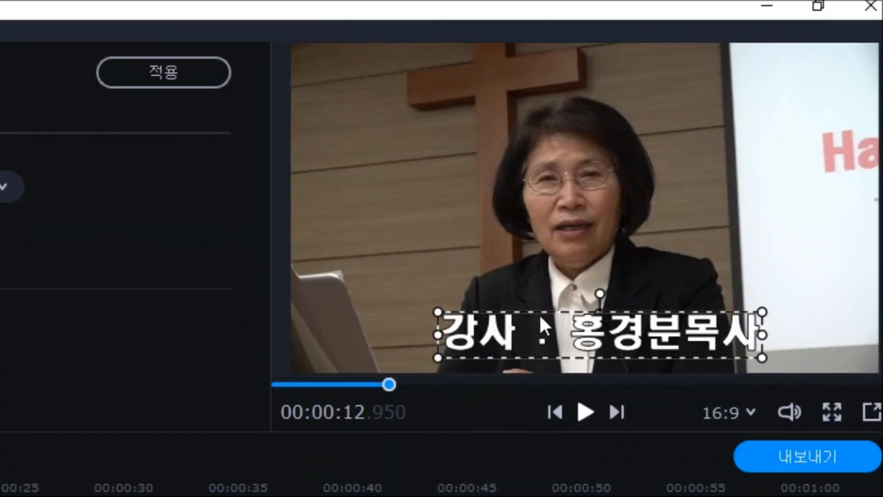
Centre the caption horizontally just above the bottom edge of the frame
left_click_drag(560, 316, 542, 321)
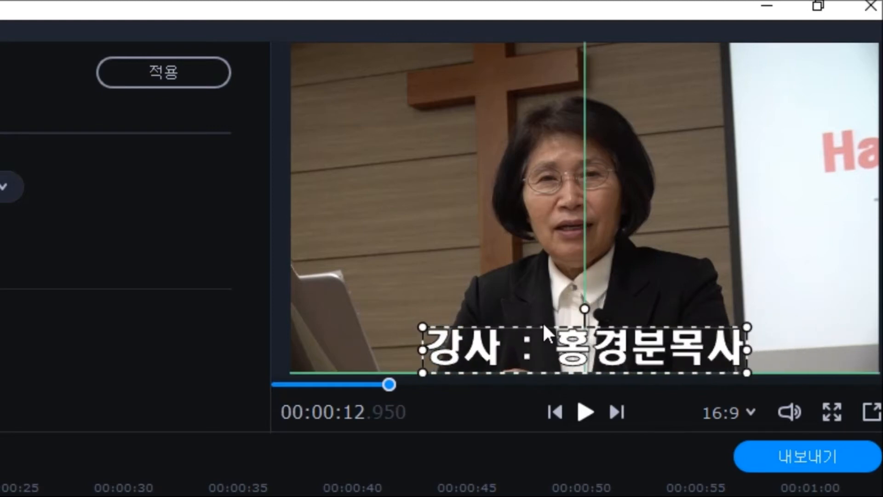
left_click_drag(543, 324, 544, 320)
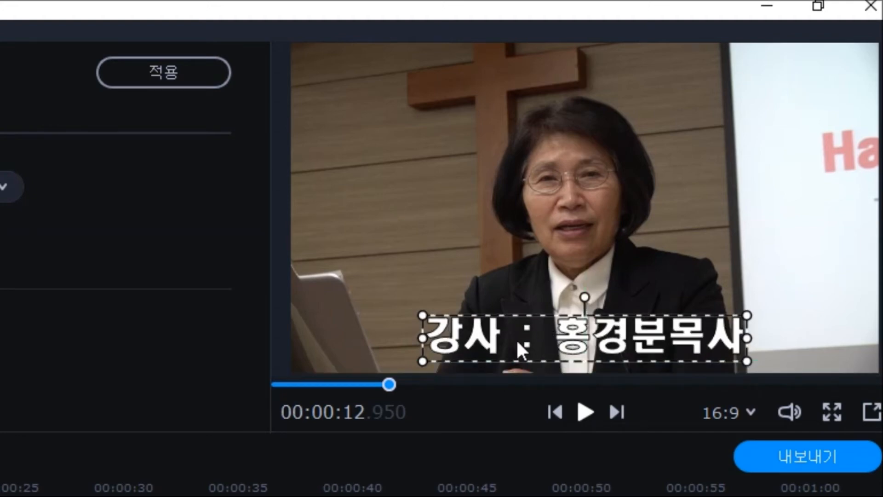
left_click(359, 313)
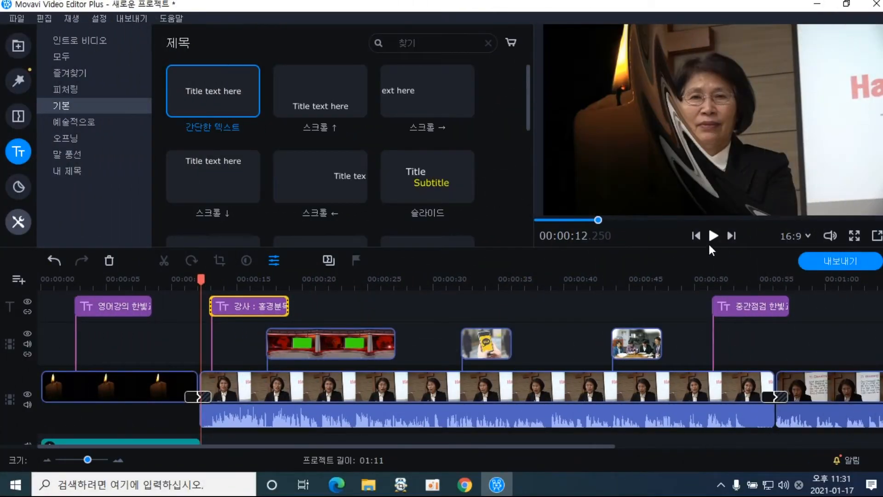
Make the lecturer caption's text yellow and apply the change
left_click(711, 237)
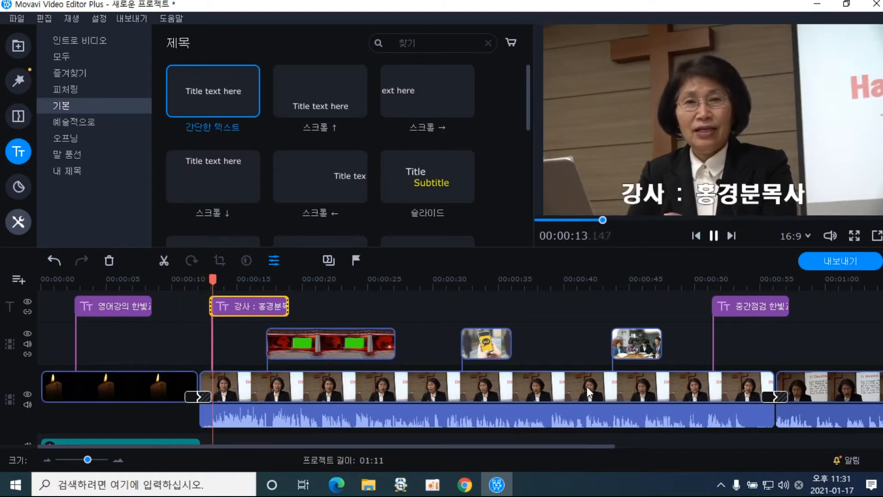
left_click(711, 236)
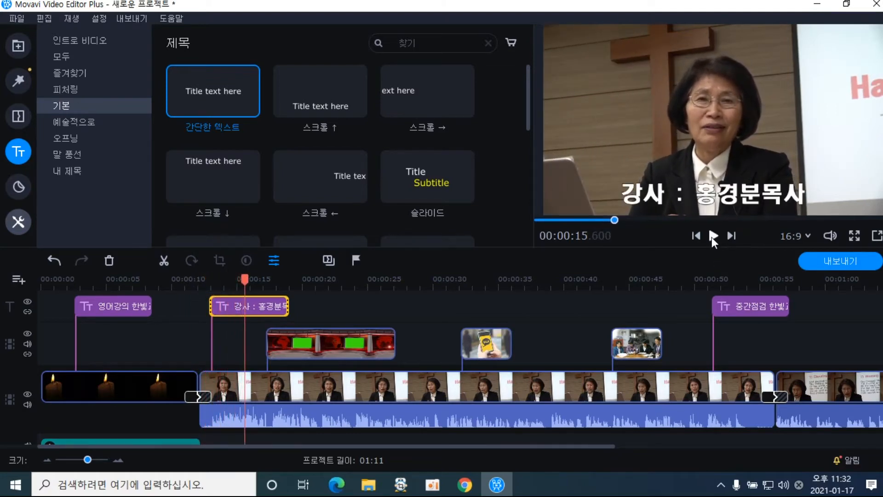
left_click(709, 206)
left_click(266, 295)
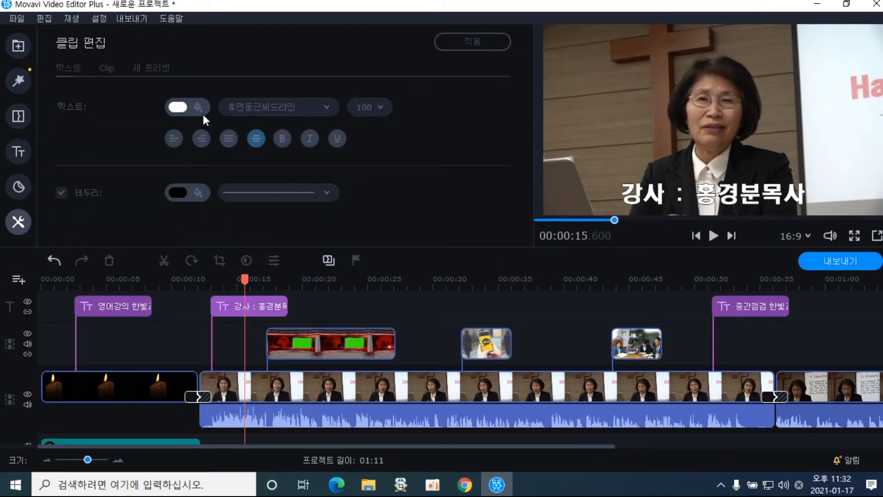
left_click(249, 303)
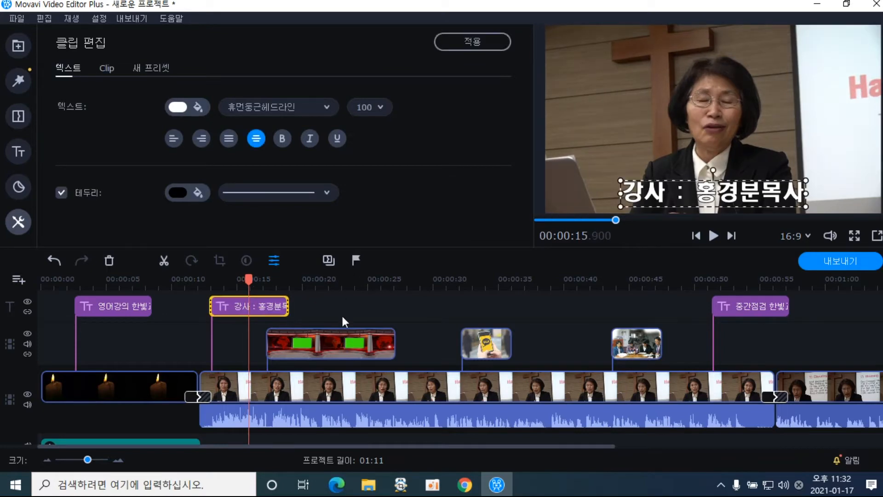
left_click(197, 113)
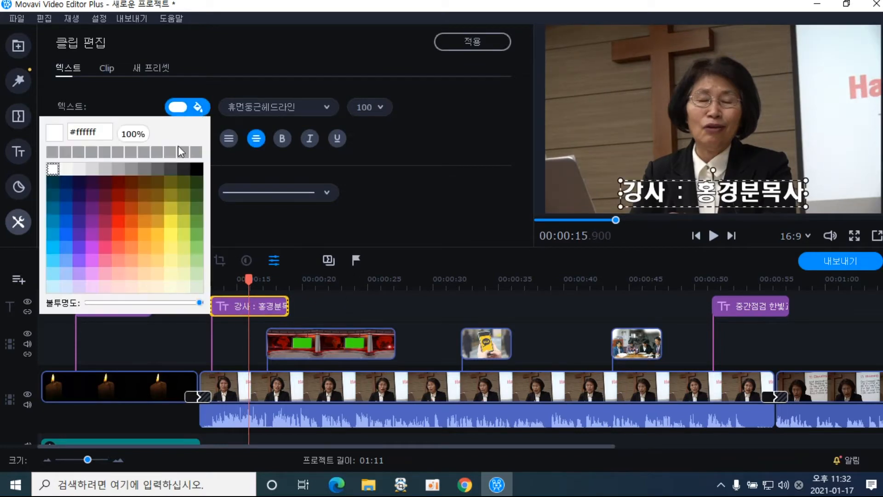
left_click(170, 220)
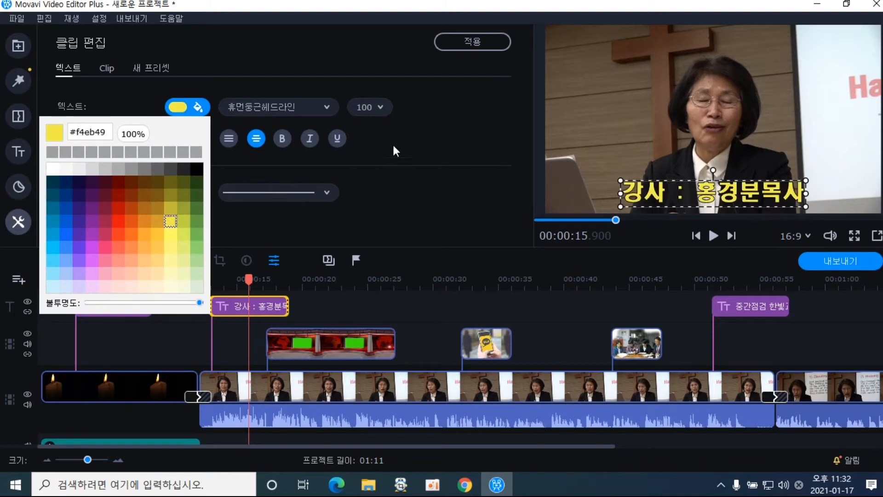
left_click(473, 44)
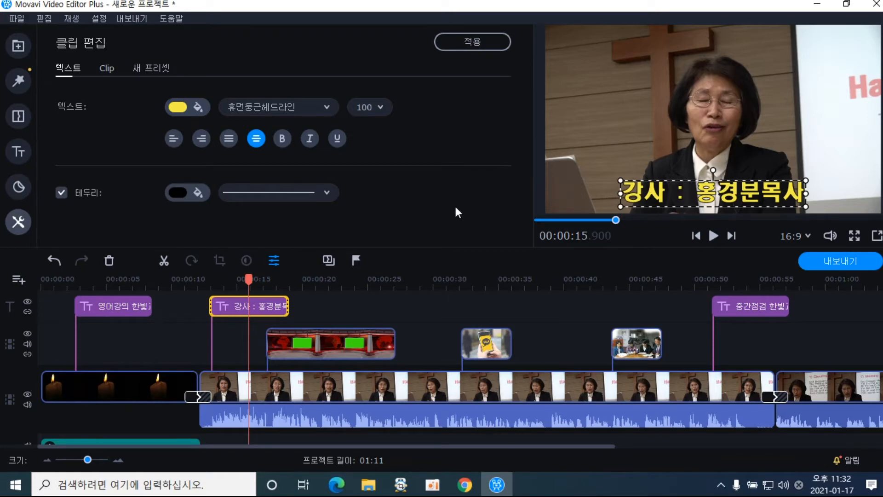
left_click(473, 43)
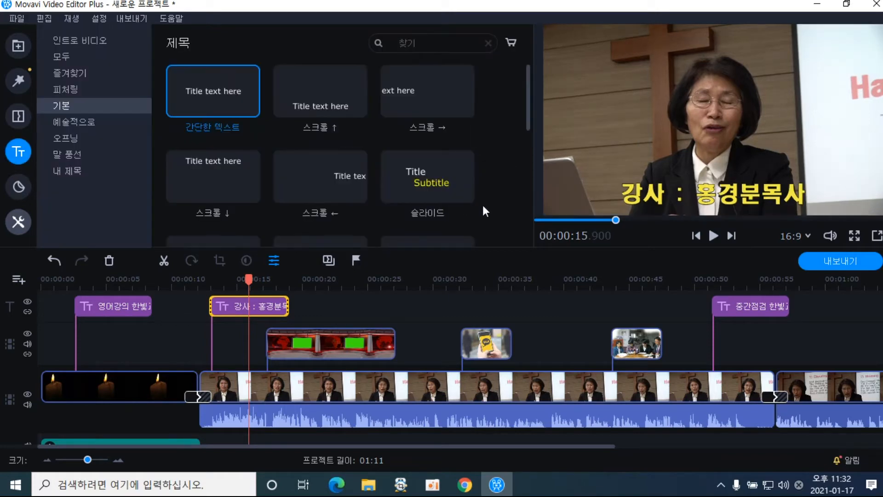
Shift the news-studio overlay clip later to about 00:00:19.8 after previewing the caption
left_click_drag(249, 285, 205, 285)
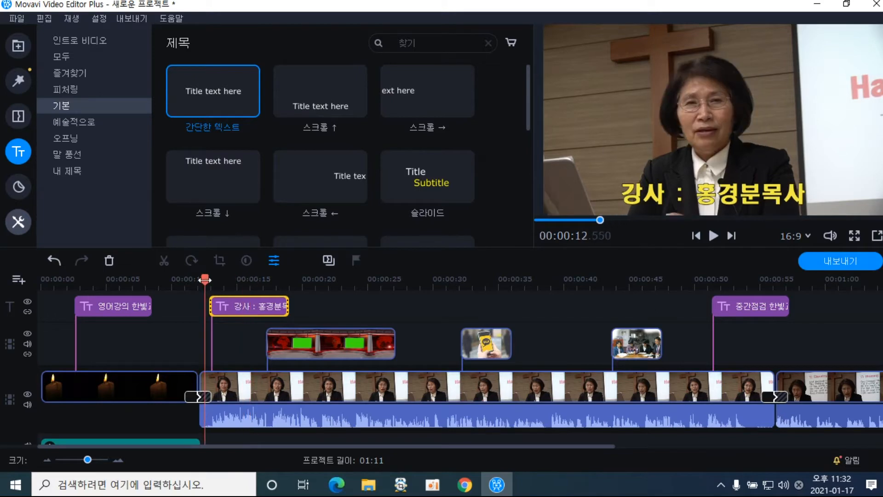
left_click(713, 236)
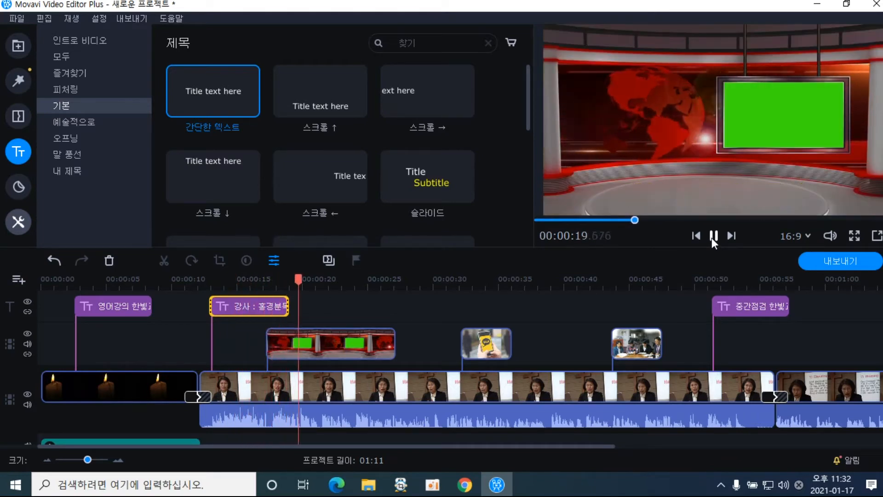
left_click(712, 236)
left_click_drag(319, 346, 353, 344)
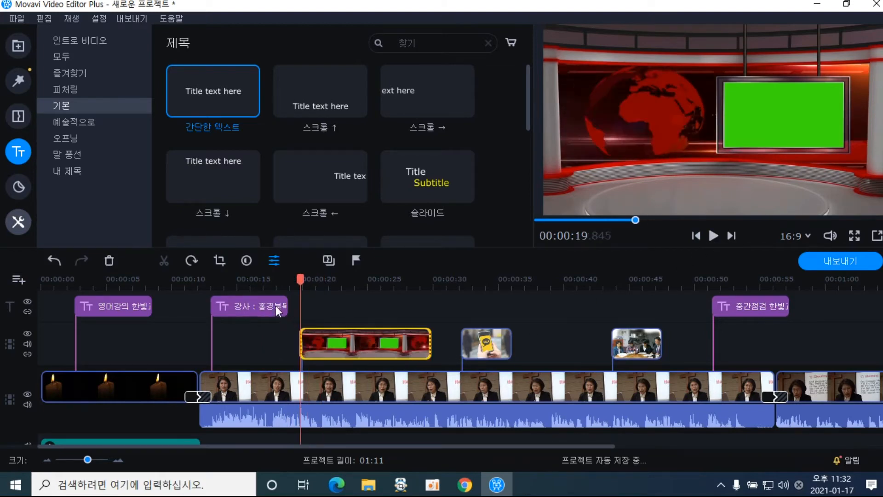
left_click(258, 285)
mouse_move(258, 285)
left_mouse_down()
mouse_move(210, 285)
mouse_move(283, 293)
mouse_move(183, 297)
mouse_move(294, 298)
mouse_move(267, 298)
left_mouse_up()
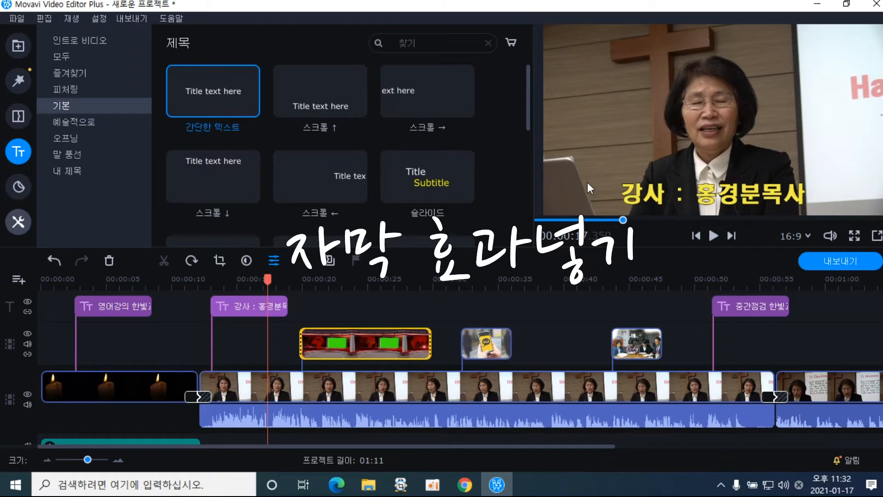
Browse the sticker library to 모양 shapes and drag the 사각형 rectangle onto the timeline at 00:00:12
left_click(27, 189)
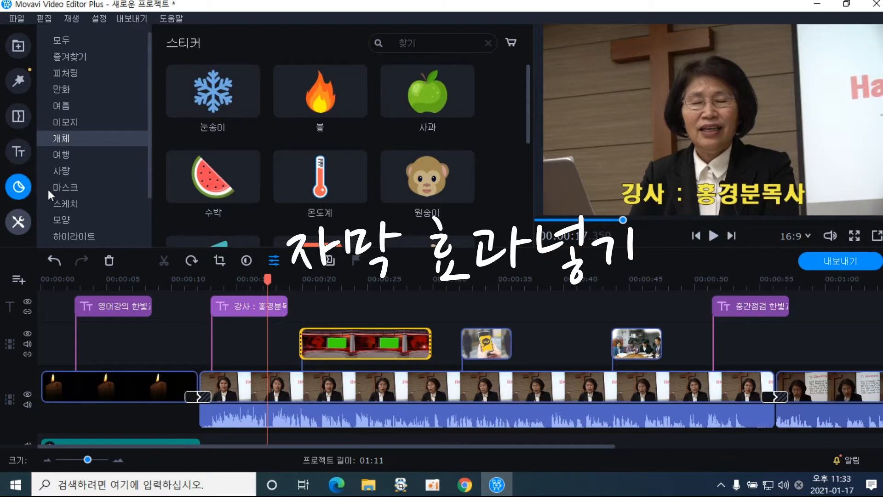
left_click_drag(531, 109, 530, 181)
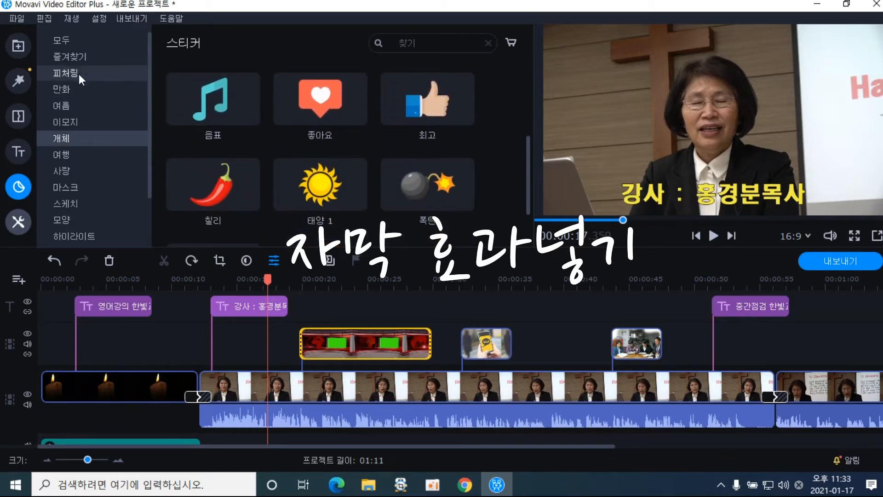
left_click(76, 40)
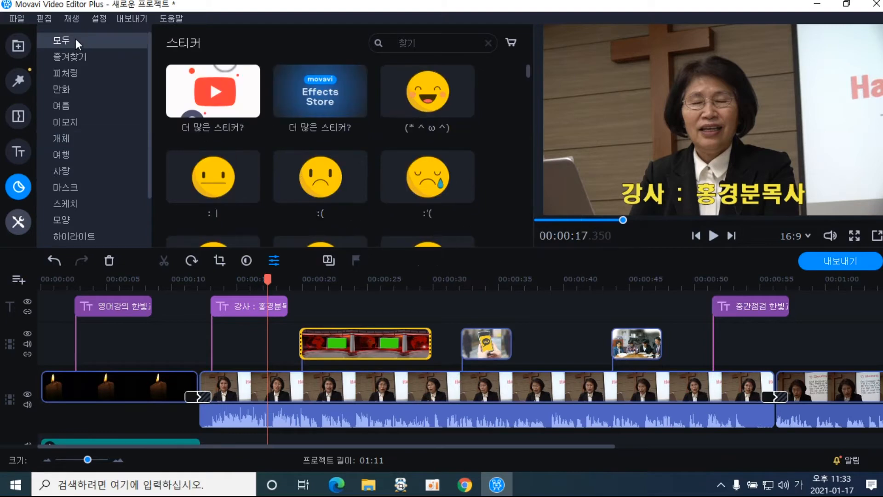
left_click(79, 71)
left_click(72, 87)
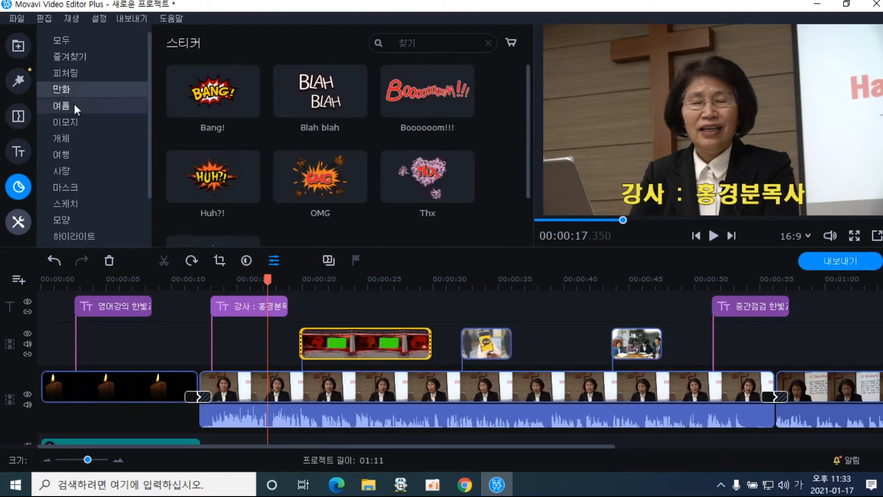
left_click(75, 118)
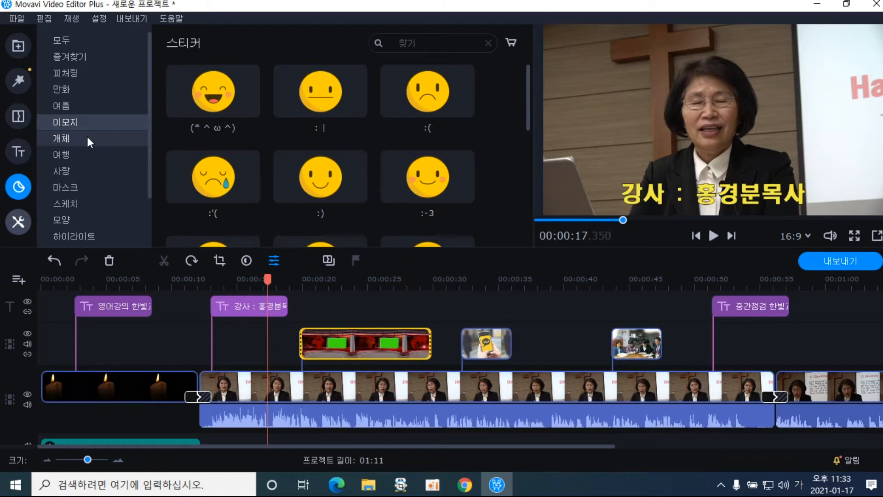
left_click(87, 137)
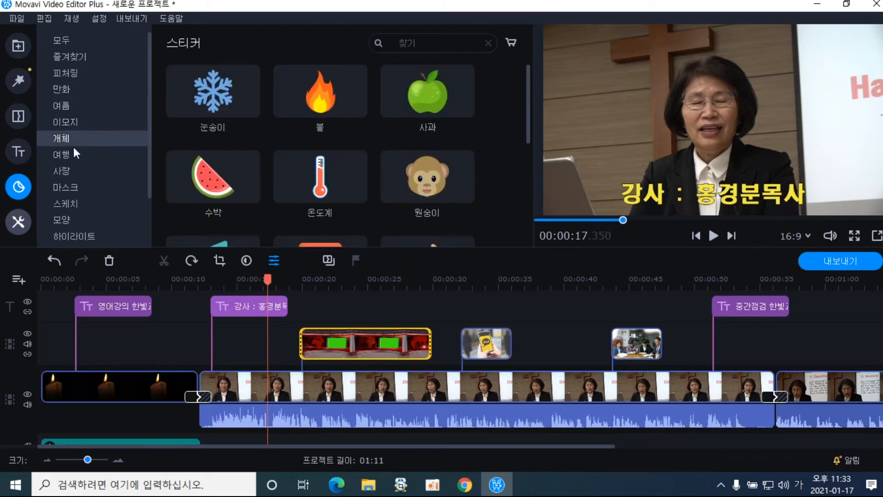
left_click(76, 221)
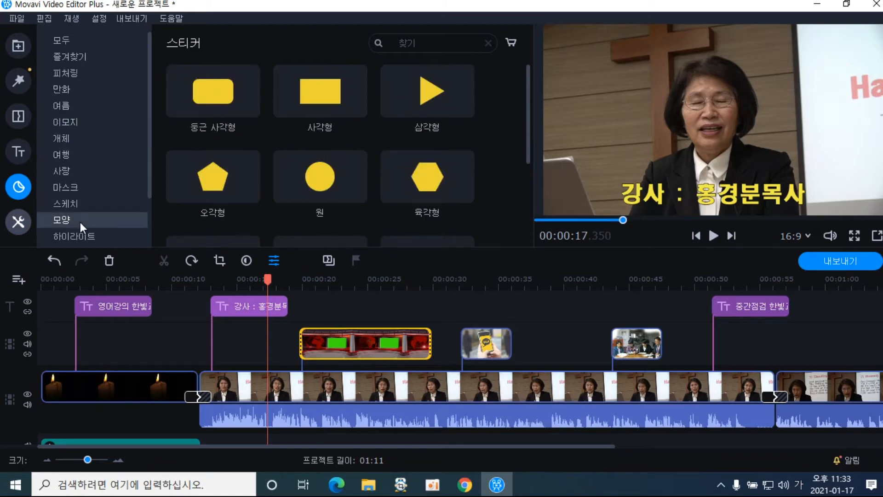
left_click(316, 104)
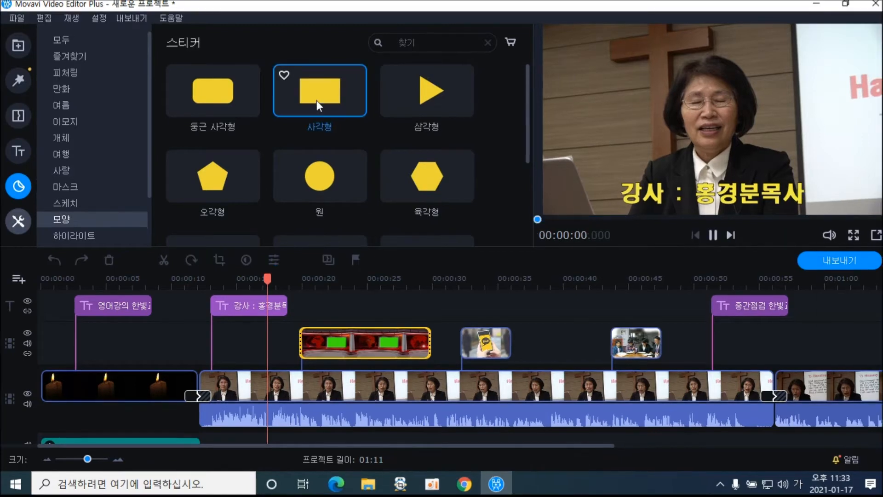
left_click_drag(316, 100, 211, 321)
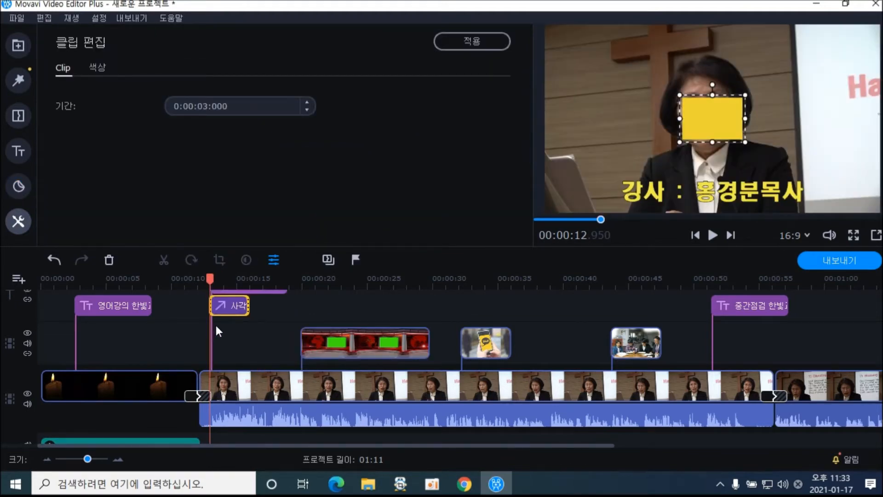
Move the yellow rectangle to the bottom and stretch it to both edges of the frame
left_click_drag(715, 118, 574, 174)
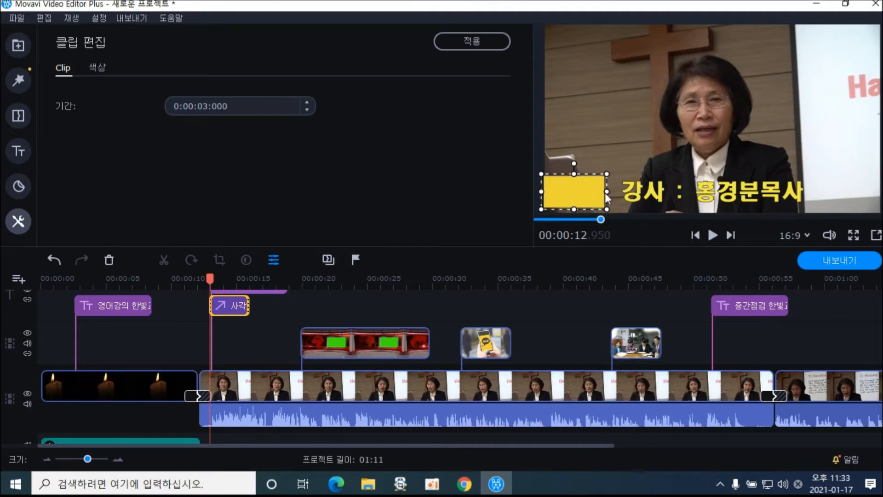
left_click_drag(607, 192, 878, 192)
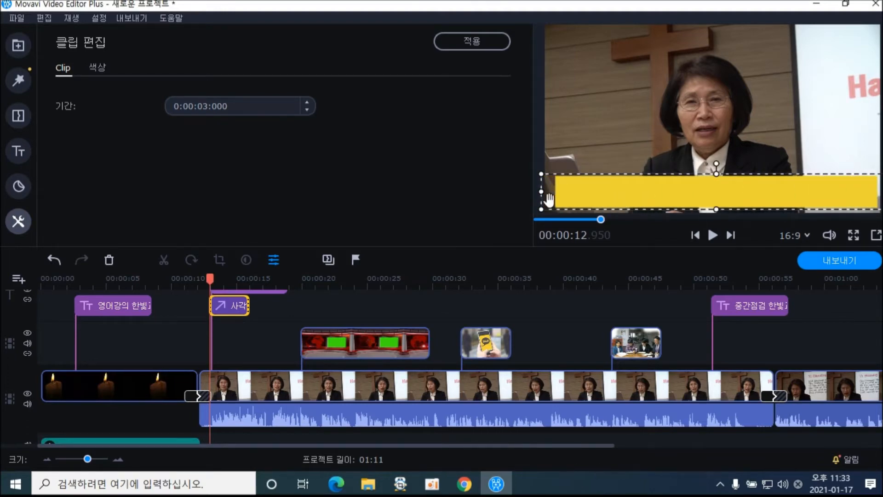
left_click_drag(541, 197, 524, 198)
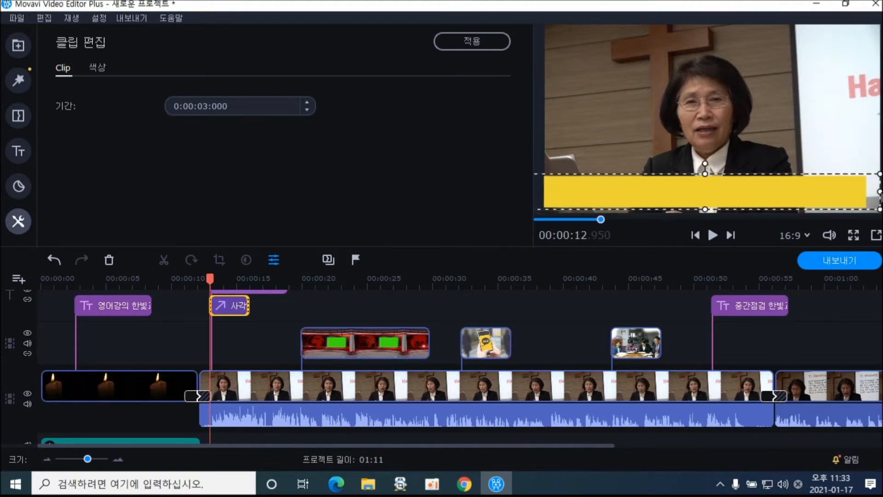
left_click_drag(880, 192, 882, 191)
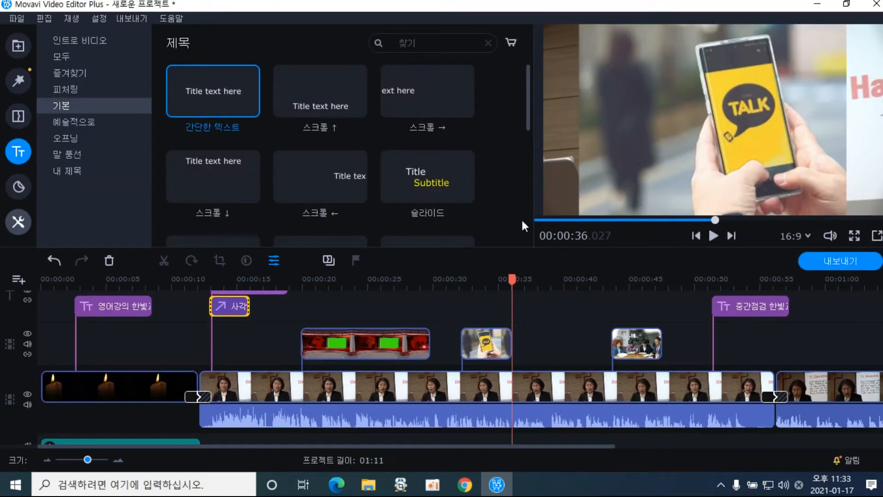
Change the rectangle banner's fill to dark red and centre it horizontally
left_click(227, 280)
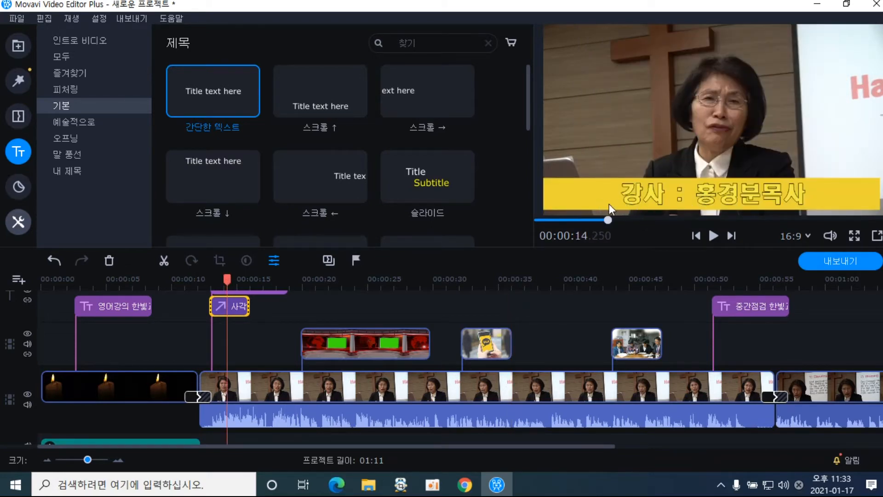
double_click(234, 308)
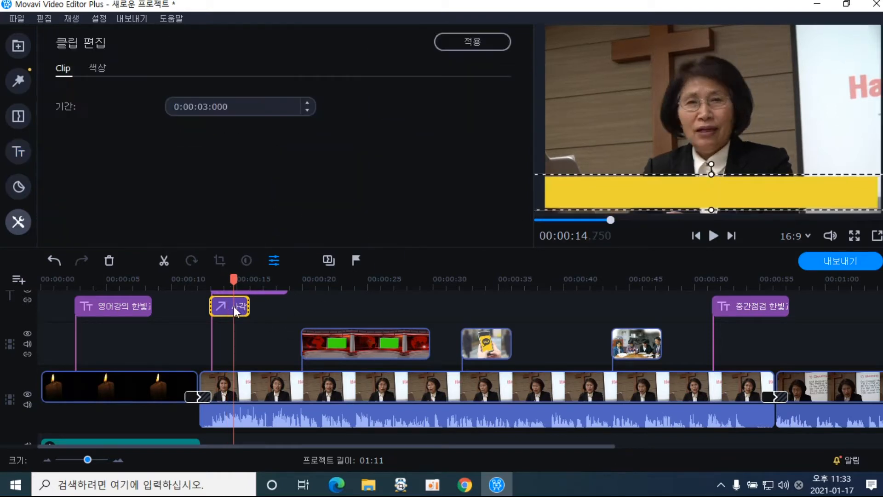
left_click(95, 70)
left_click(206, 112)
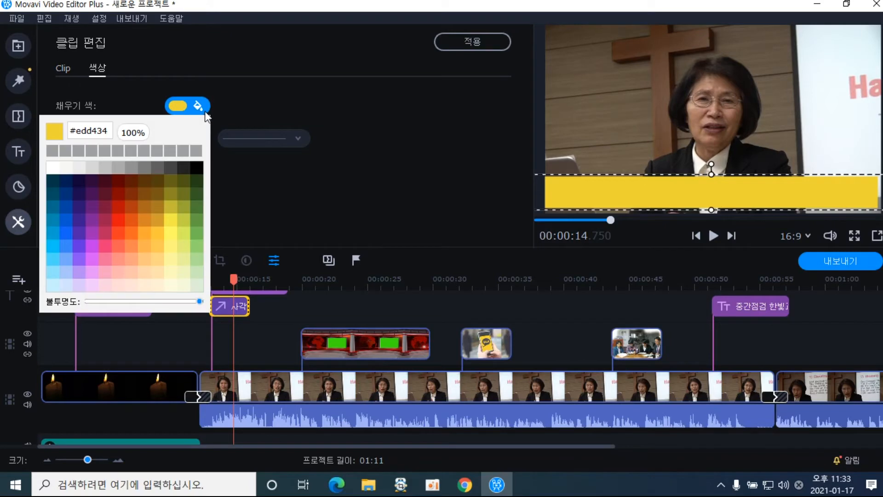
left_click(116, 207)
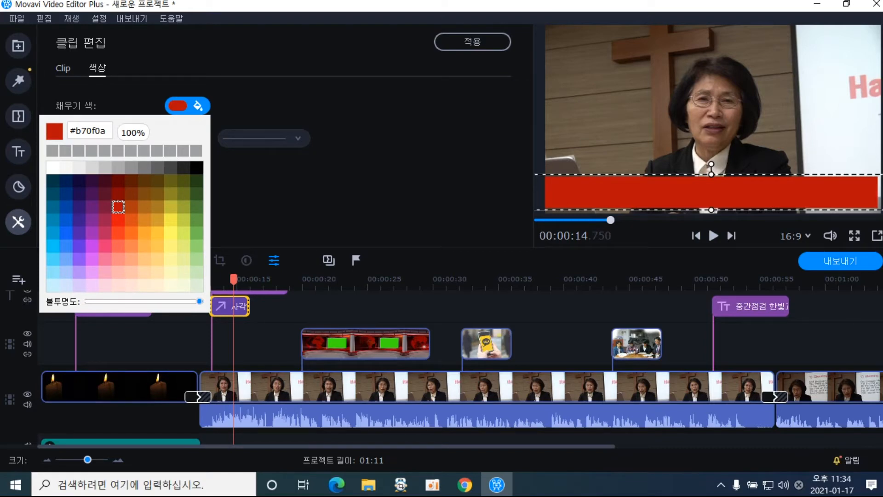
key("Escape")
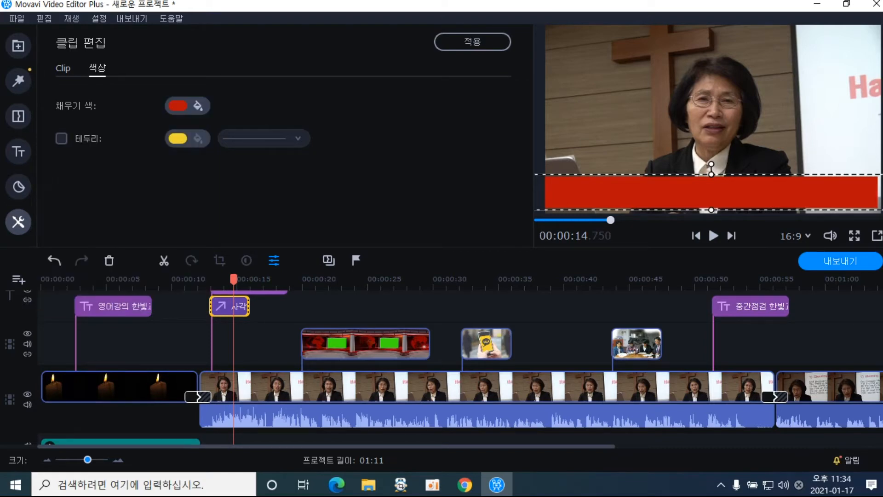
left_click_drag(854, 190, 863, 194)
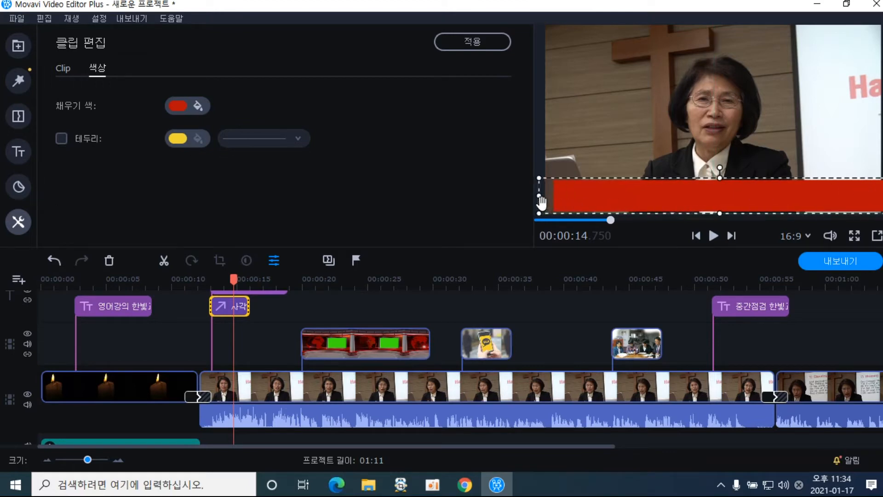
left_click_drag(640, 201, 641, 198)
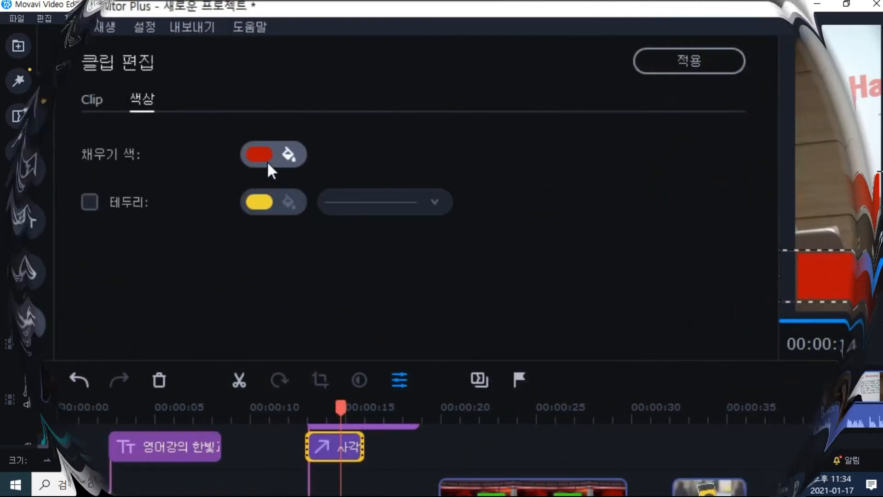
Lower the banner fill opacity to about 74%, align it behind the caption, and apply
left_click(268, 161)
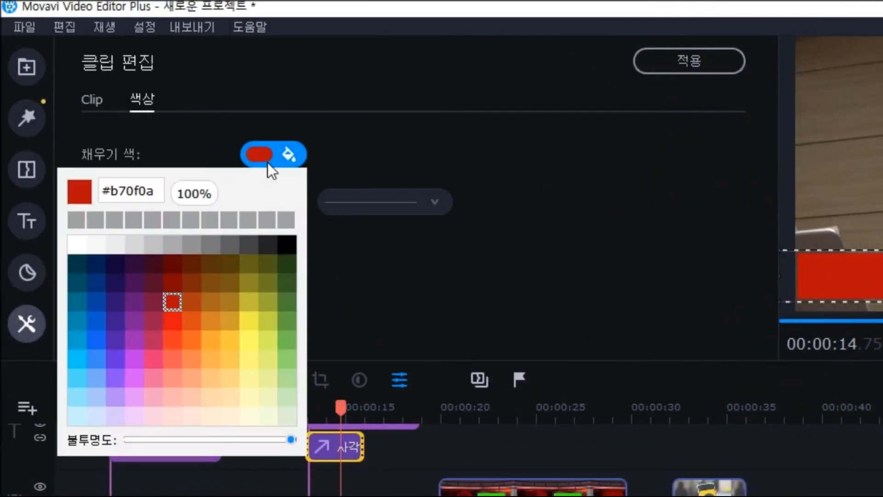
left_click(231, 440)
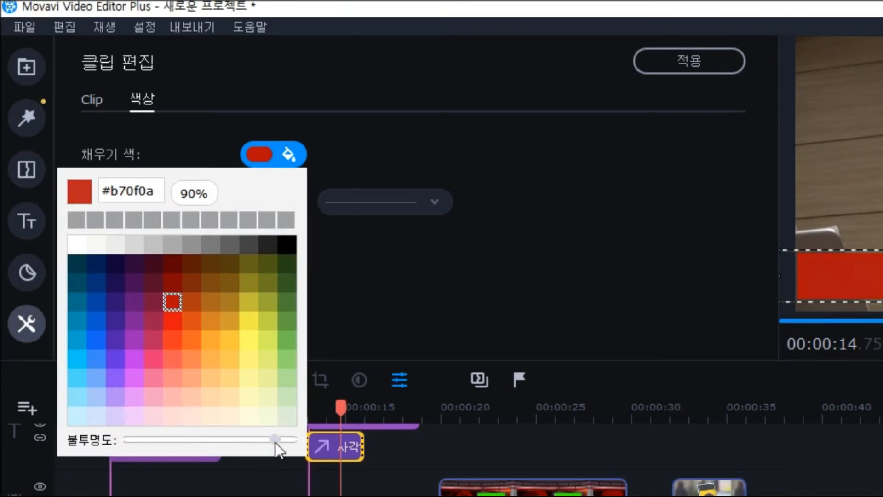
left_click_drag(278, 442, 250, 441)
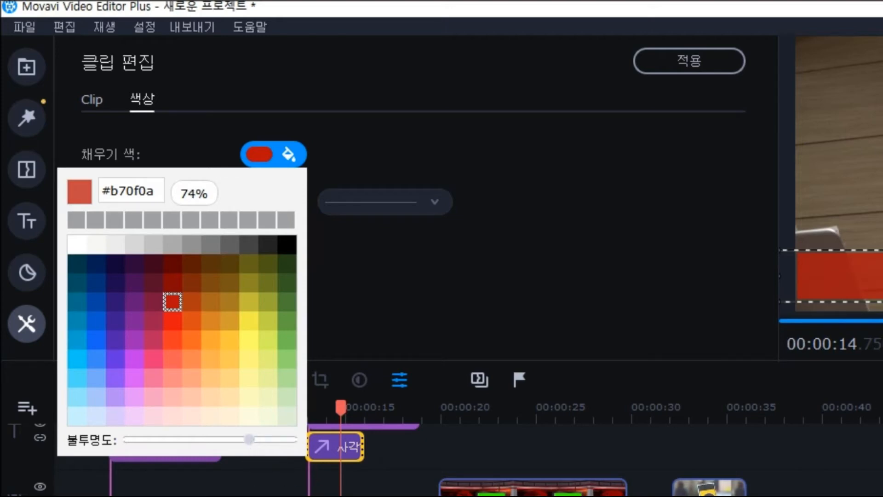
key("Escape")
left_click_drag(874, 275, 874, 280)
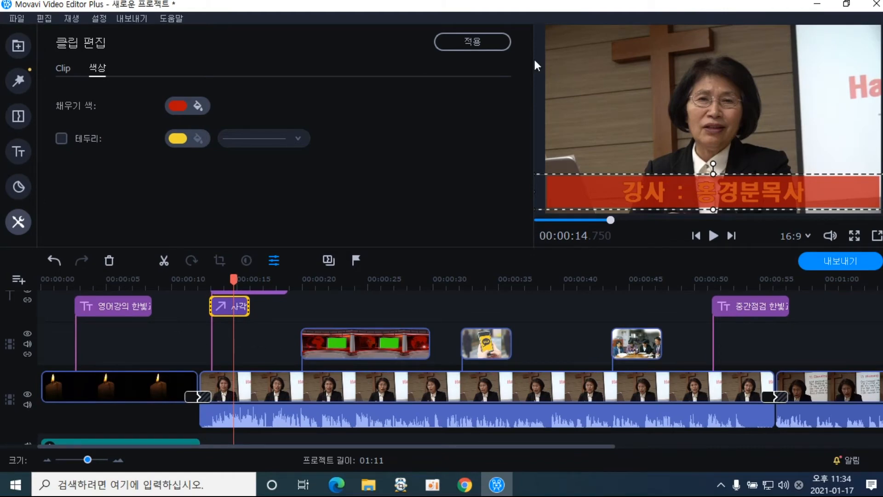
left_click(493, 44)
Extend the 사각 rectangle clip to end near 17.6 s and play back from before the caption
left_click(198, 306)
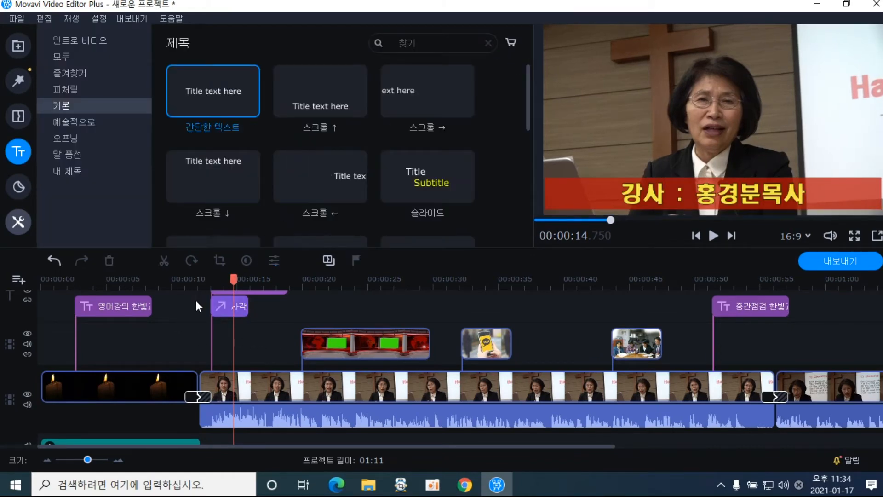
mouse_move(233, 281)
left_mouse_down()
mouse_move(203, 282)
mouse_move(240, 281)
left_mouse_up()
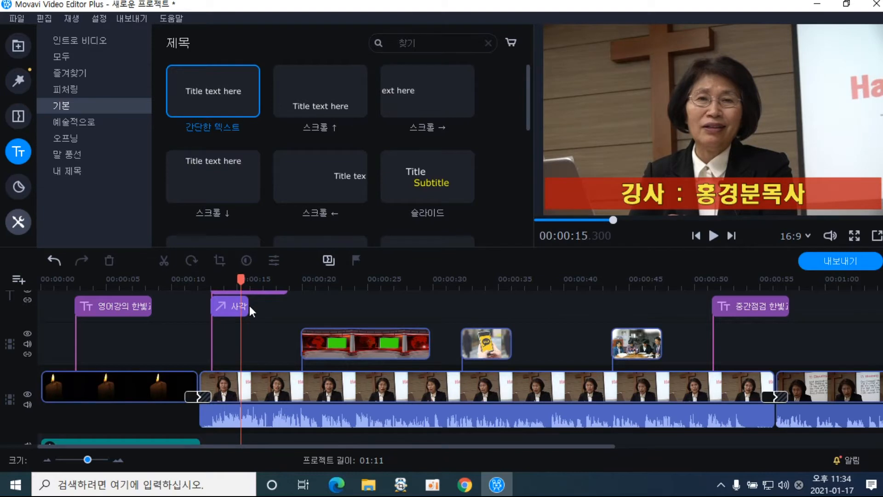
left_click(248, 306)
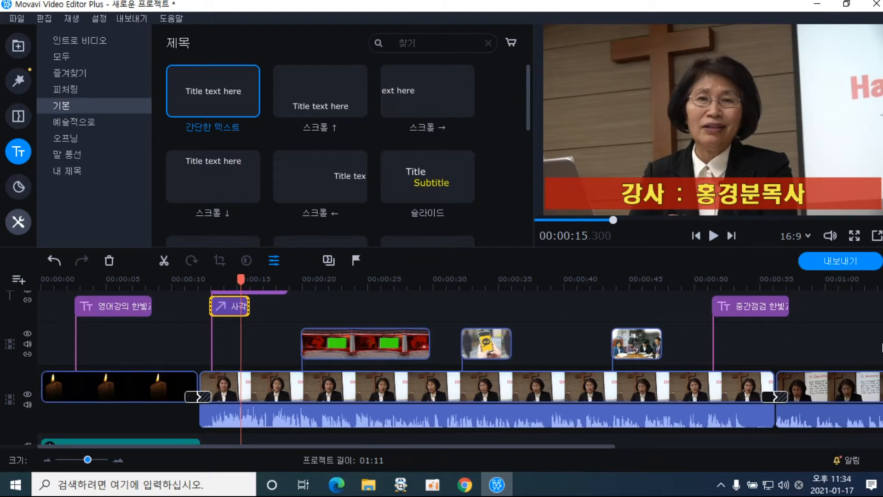
scroll(460, 367, "up", 2)
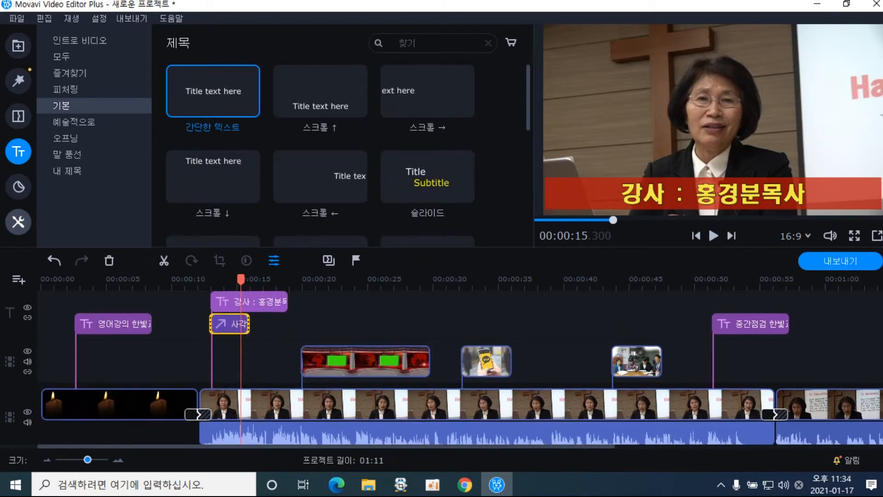
left_click(243, 330)
left_click_drag(250, 325, 288, 321)
left_click_drag(288, 282, 241, 282)
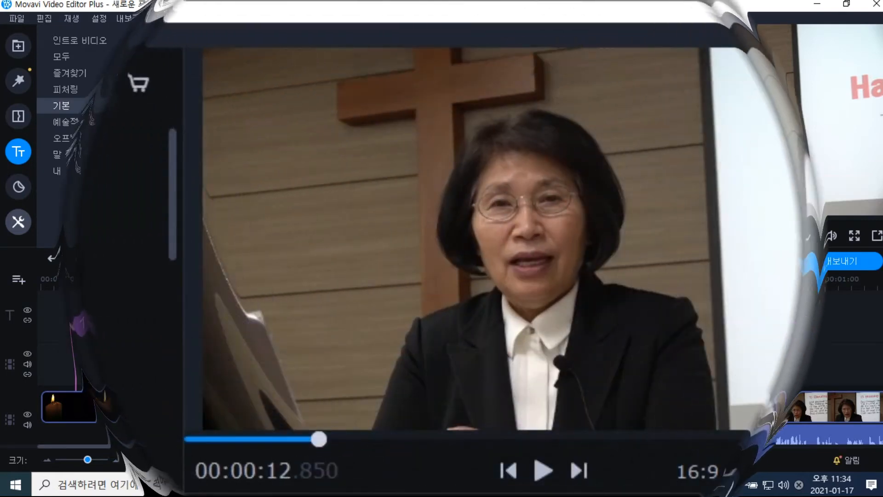
left_click(713, 236)
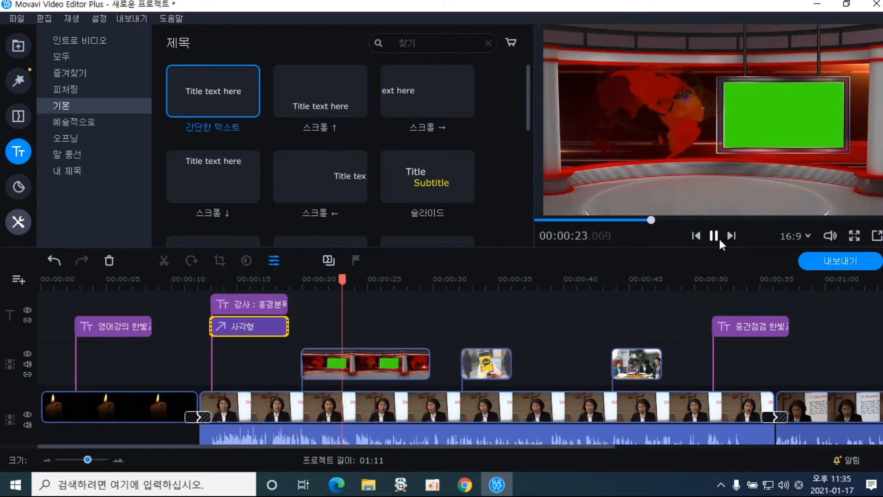
Copy the 강사 title clip together with the 사각형 rectangle clip
left_click(713, 236)
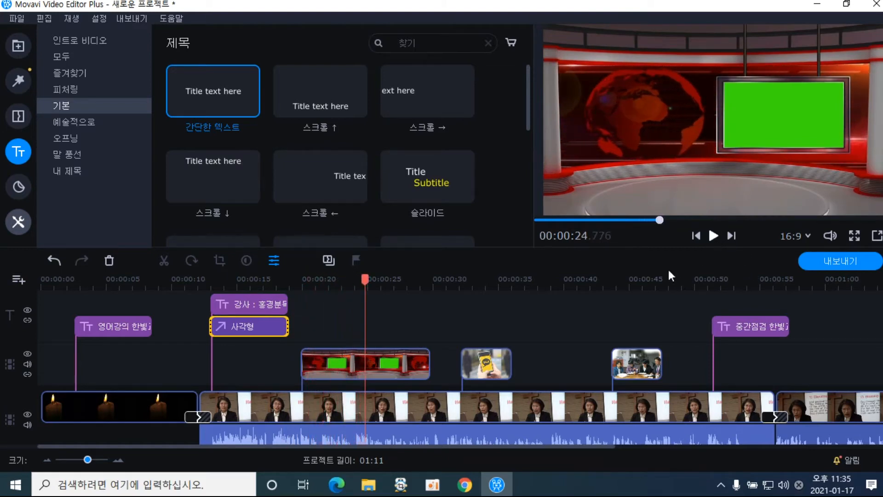
left_click(229, 298)
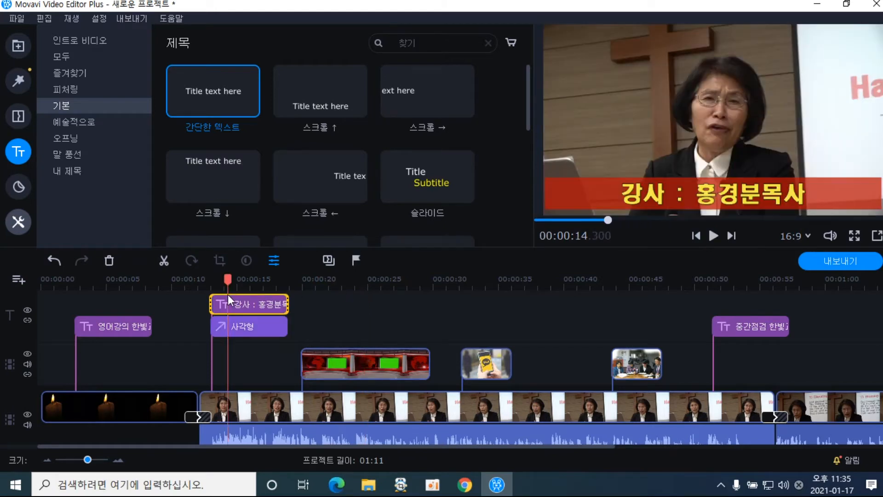
left_click(233, 322)
left_click(247, 302)
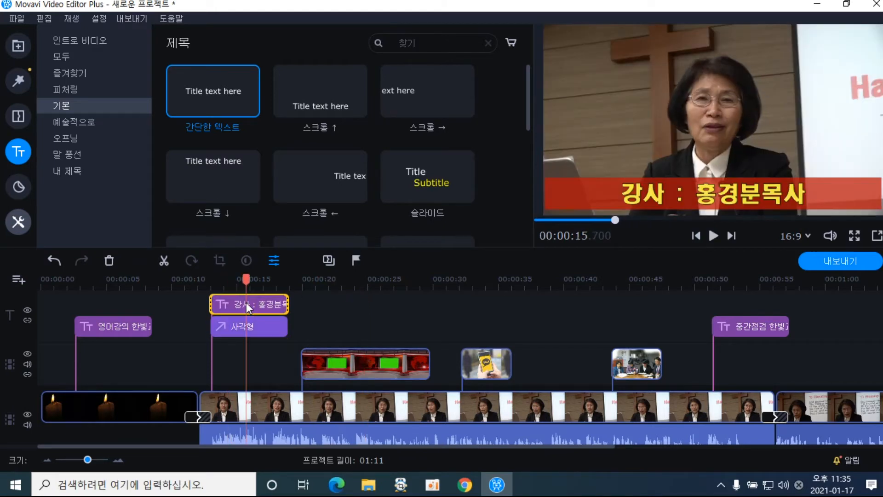
left_click(237, 329)
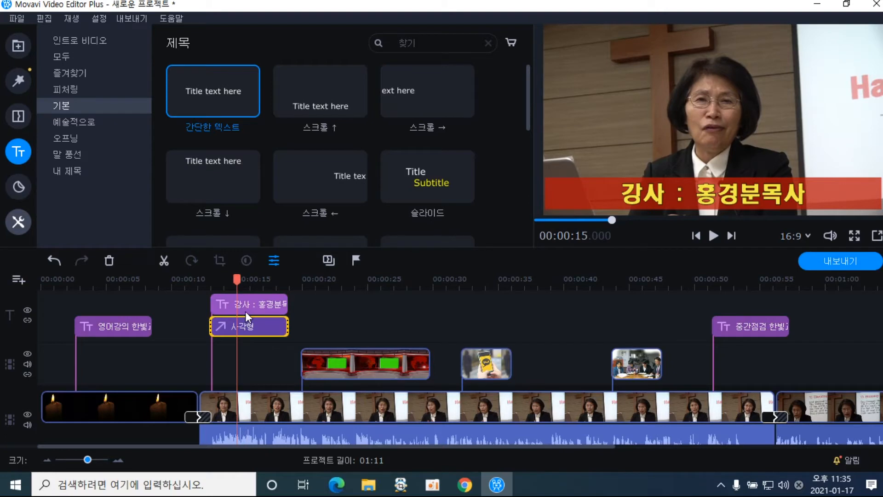
left_click(246, 308)
left_click(252, 328)
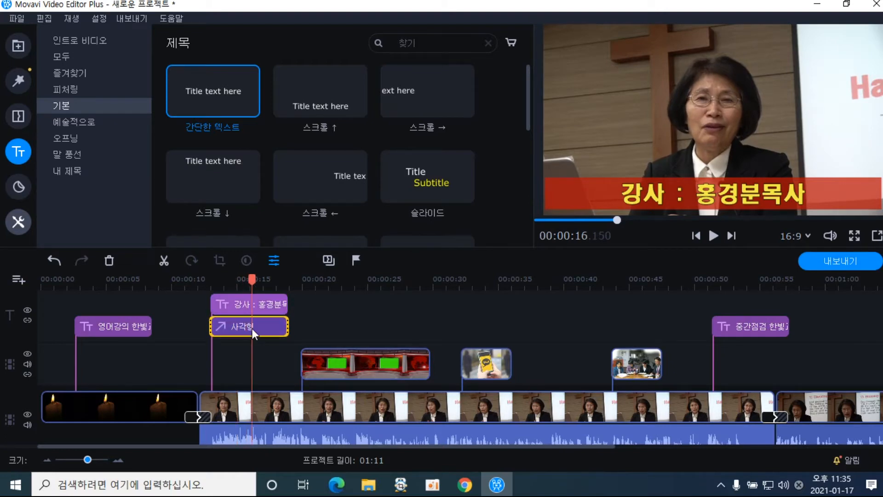
left_click(259, 305)
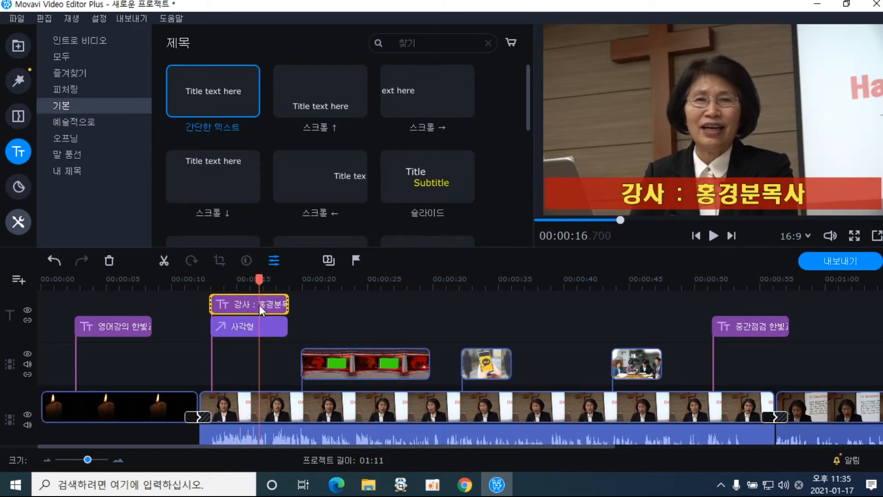
left_click(257, 327)
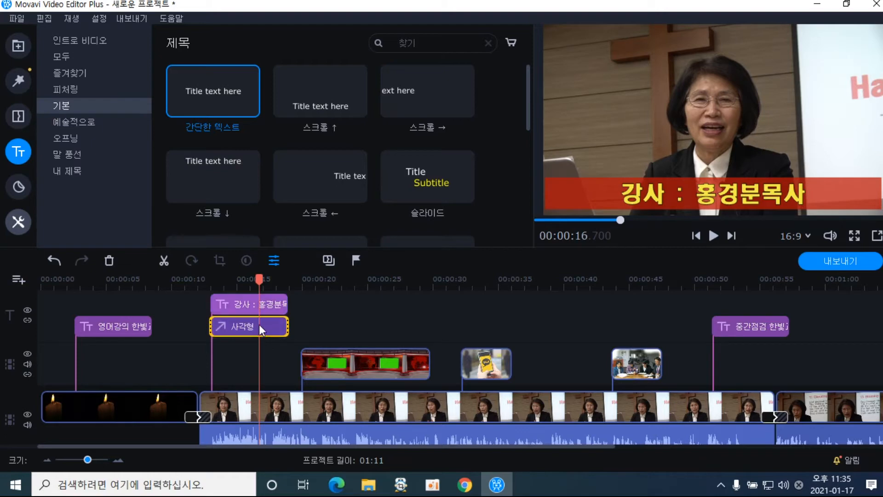
left_click(267, 304)
left_click(260, 321, "ctrl")
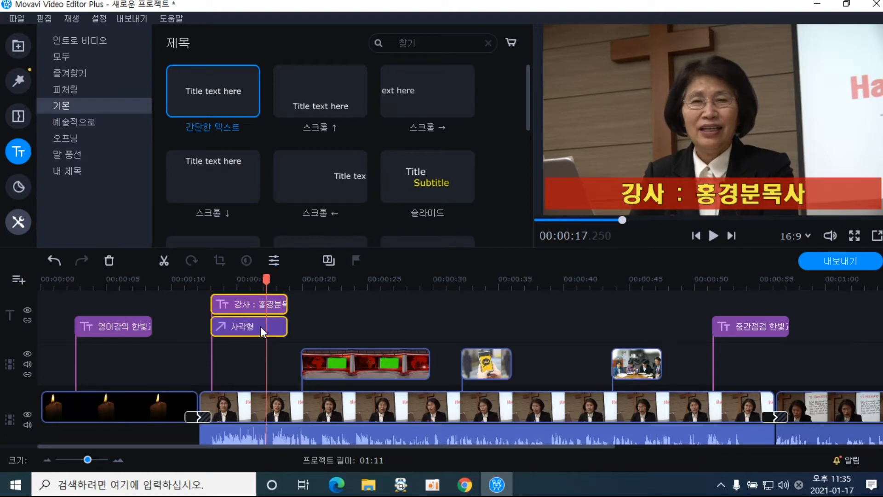
right_click(260, 326)
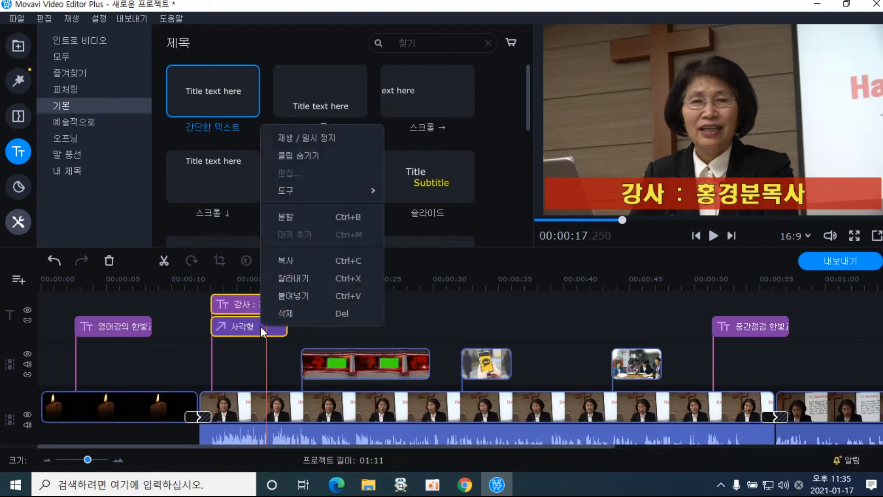
left_click(291, 261)
Paste the copied title and rectangle at about 36 seconds on the timeline
left_click(508, 297)
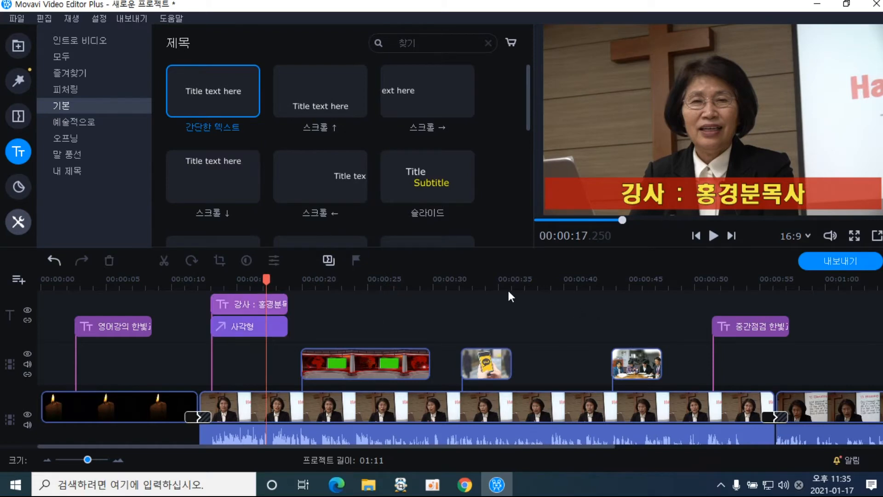
left_click(515, 282)
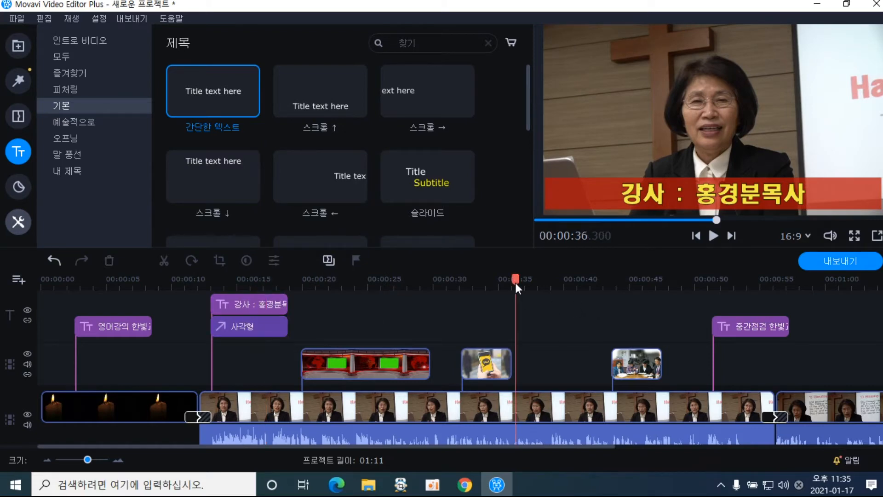
right_click(519, 311)
left_click(559, 367)
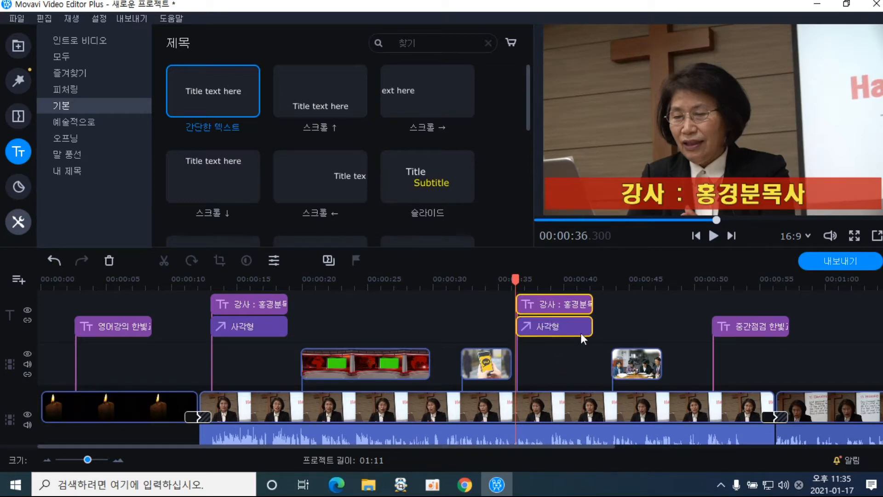
Retype the pasted title's caption as '2021년 메세지'
double_click(548, 302)
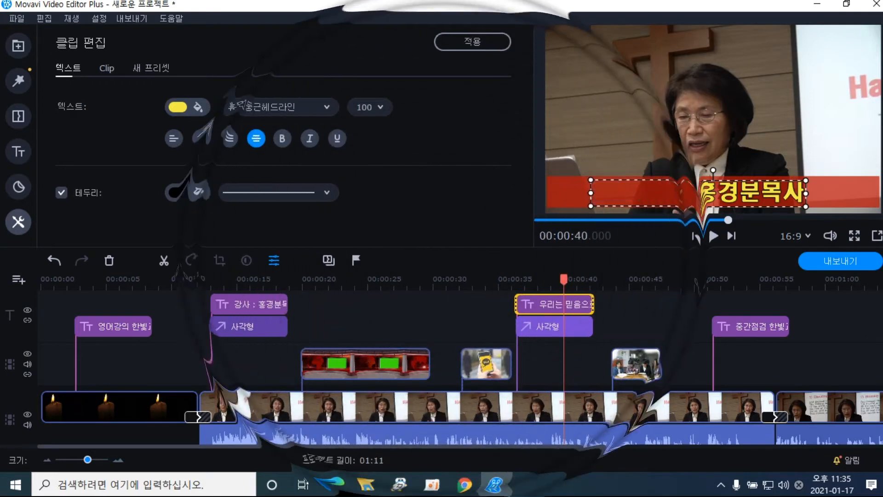
type("21년 ")
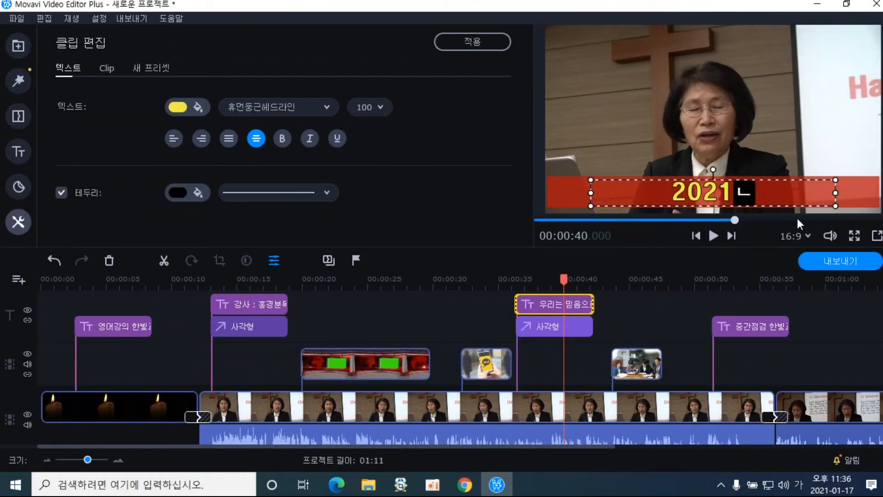
type("메")
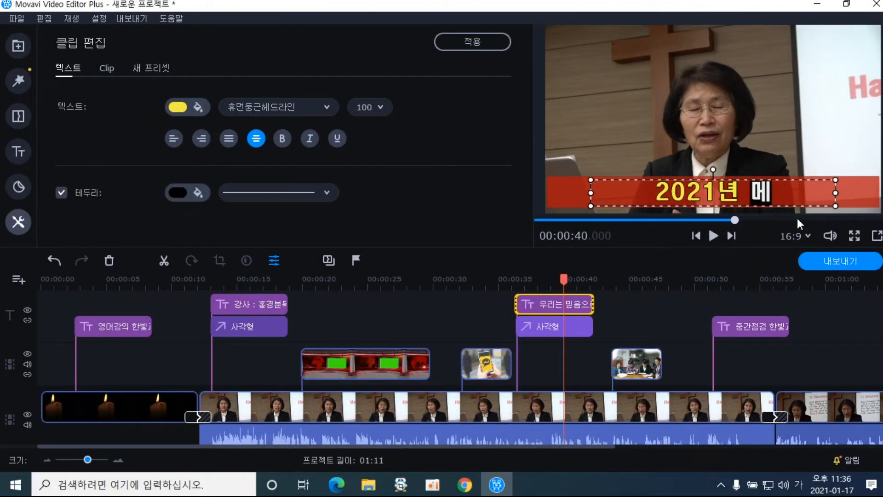
type("세지")
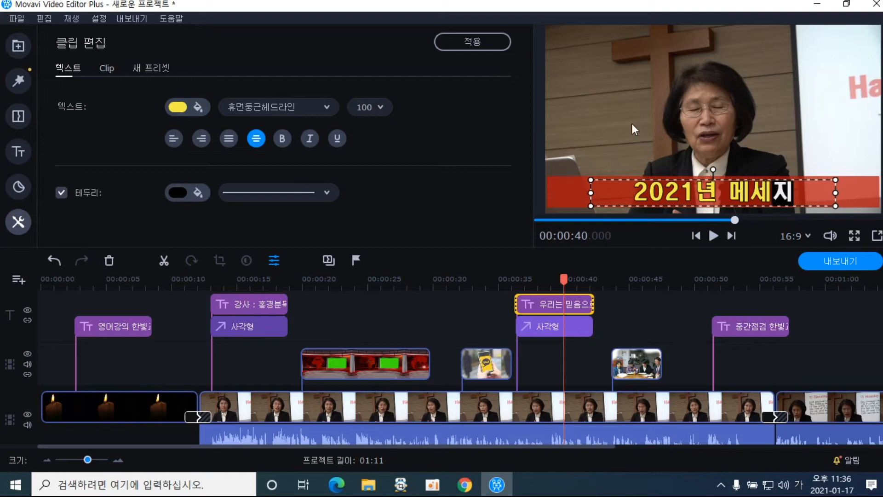
Apply the new caption text, preview it from 35.7 s, then move the playhead to about 49 s
left_click(459, 40)
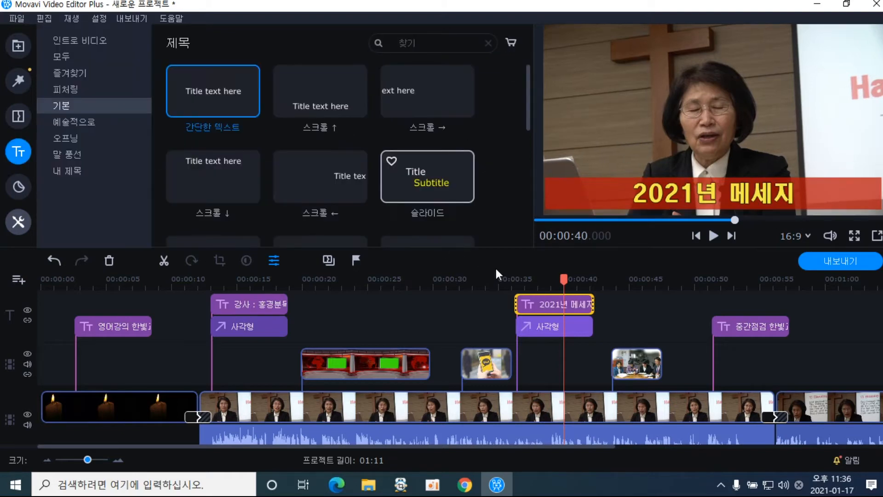
left_click(508, 274)
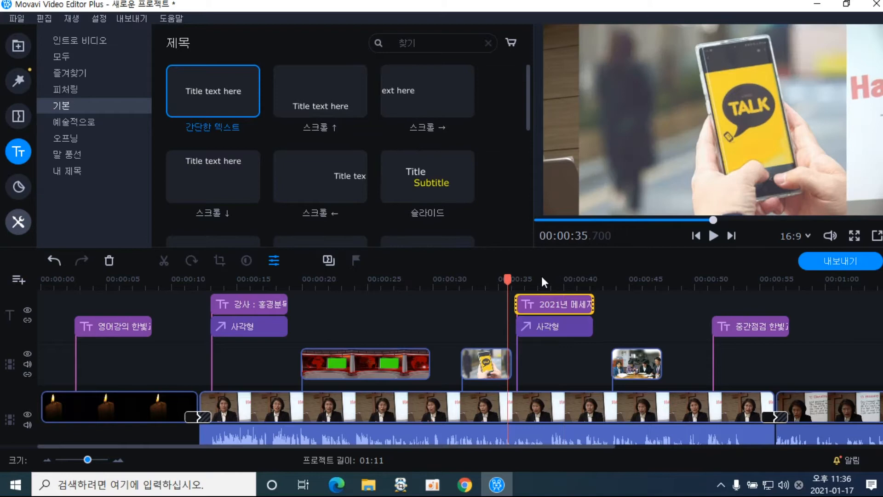
left_click(711, 237)
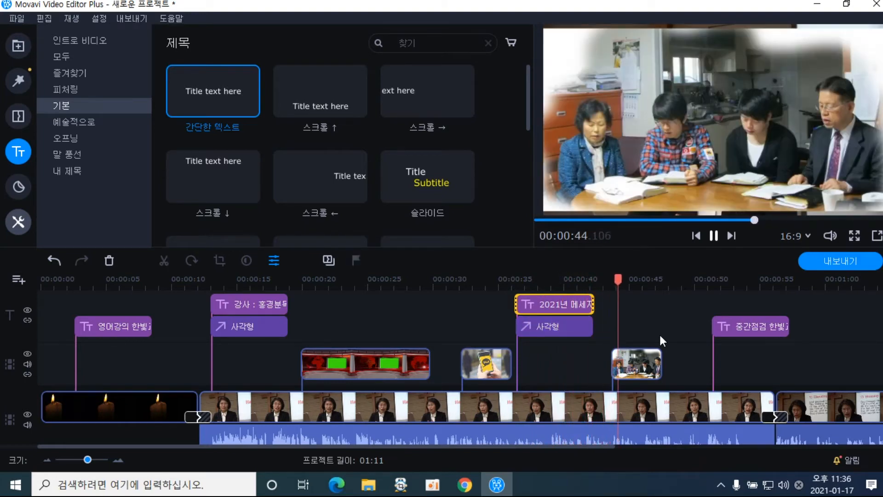
left_click(712, 237)
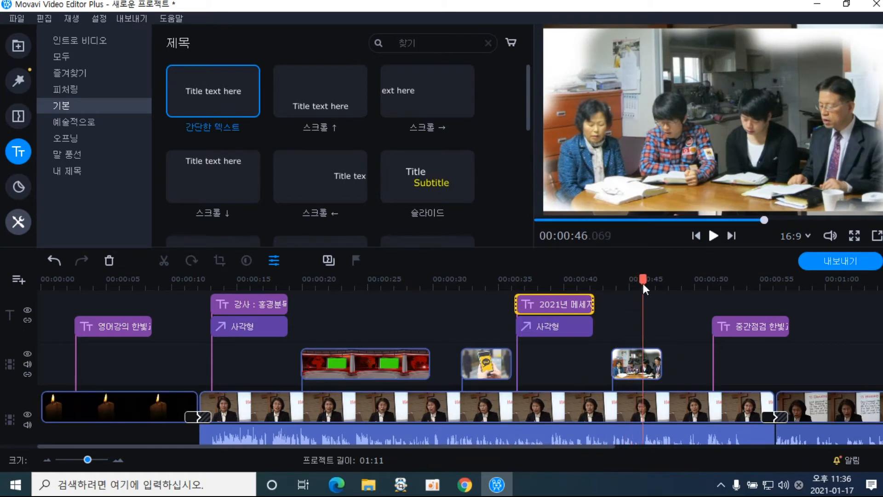
left_click_drag(643, 281, 681, 281)
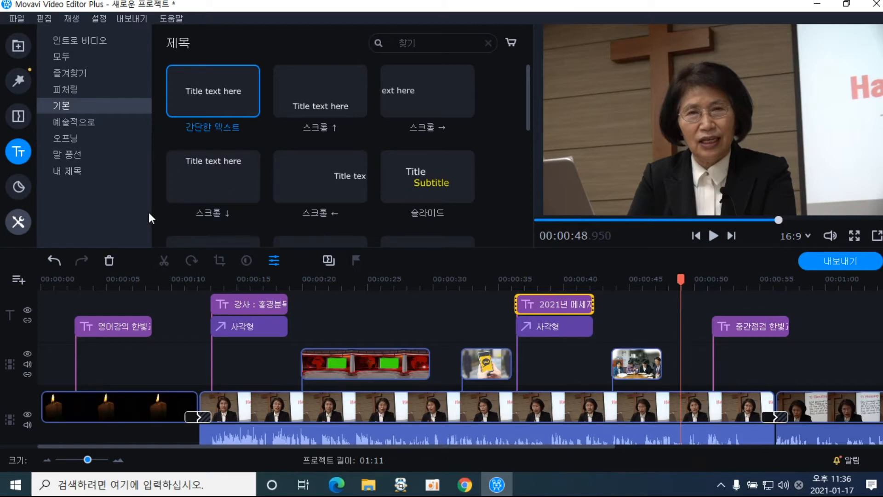
Review the 강사 caption's yellow, size-100, centred text with black outline, then select the red bar
left_click(234, 305)
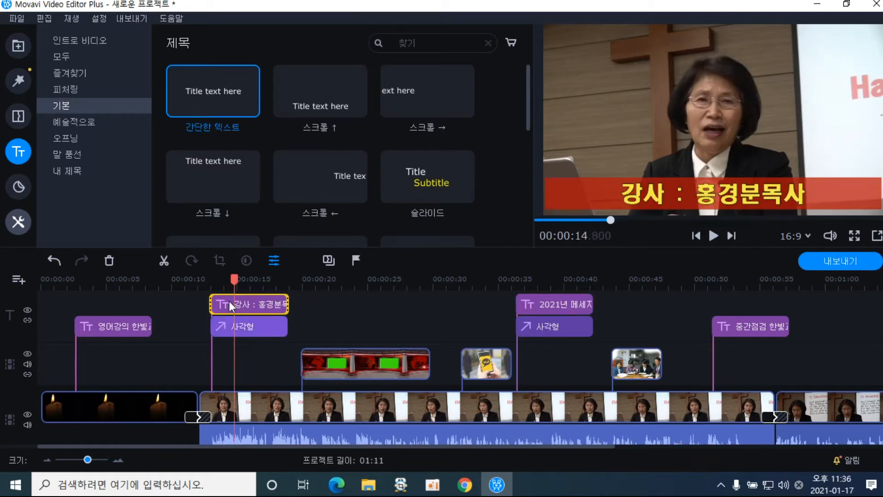
double_click(229, 300)
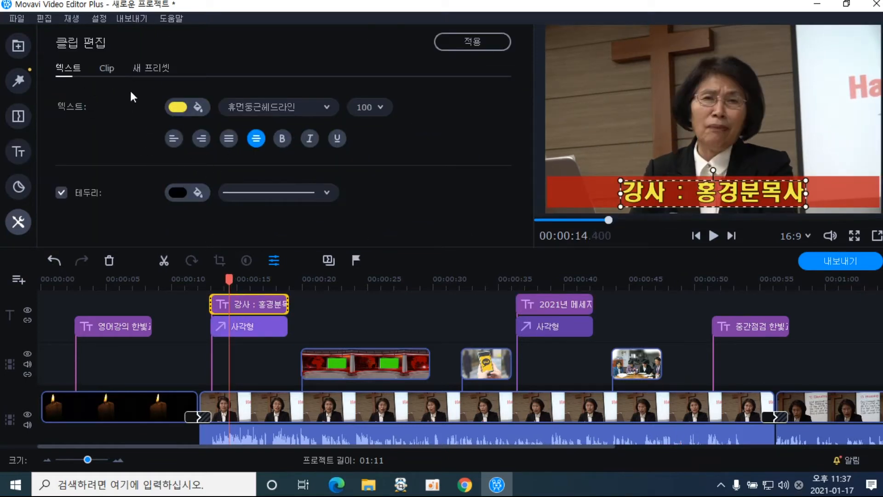
left_click(154, 71)
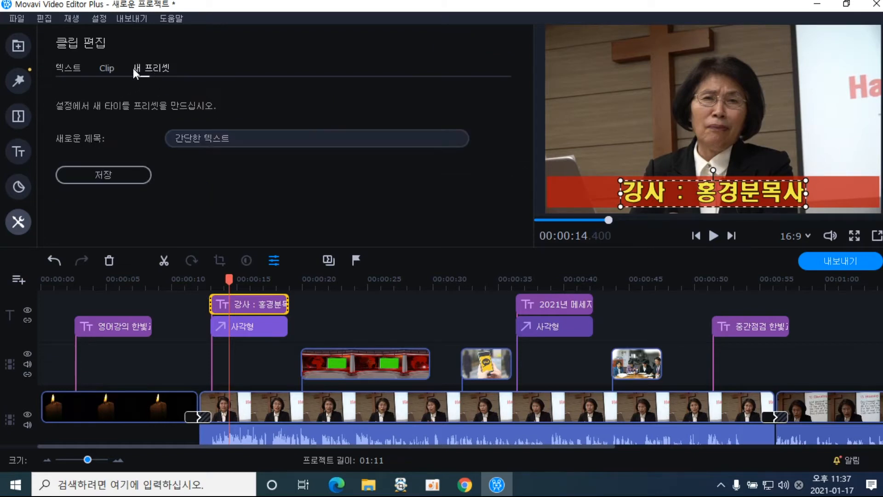
left_click(107, 69)
left_click(76, 66)
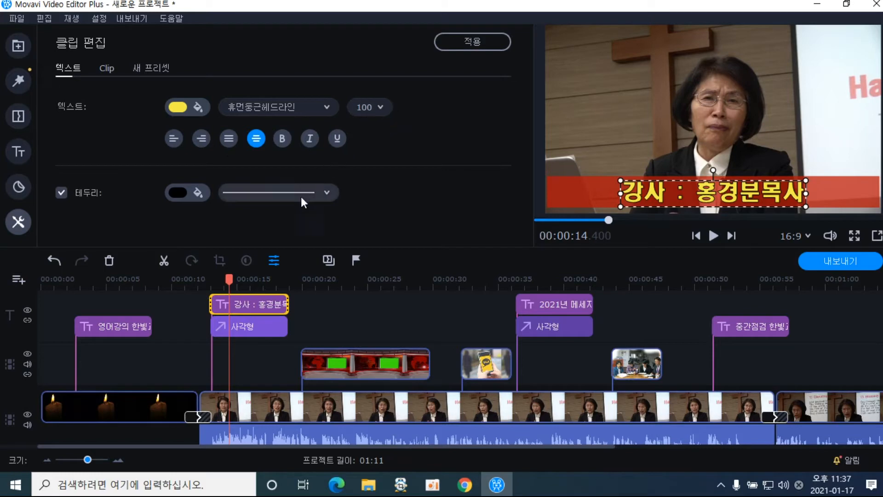
left_click(262, 329)
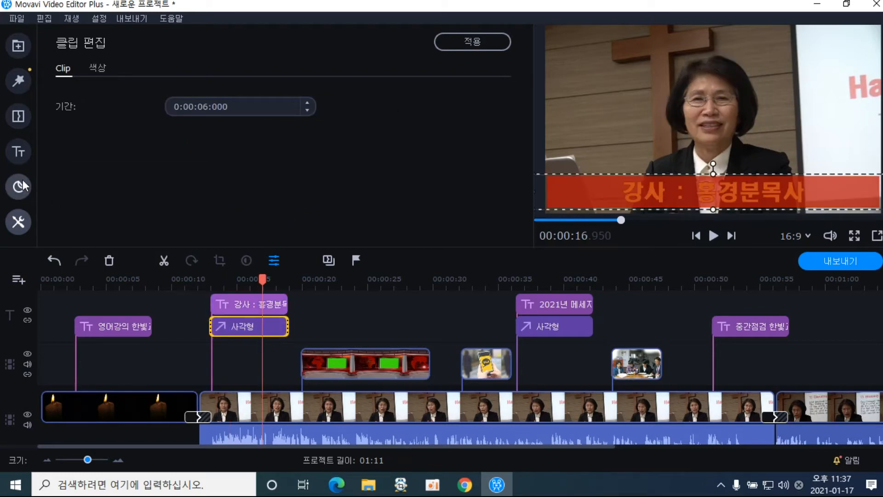
Open the shape stickers library and preview frames around 16.3 seconds
left_click(23, 194)
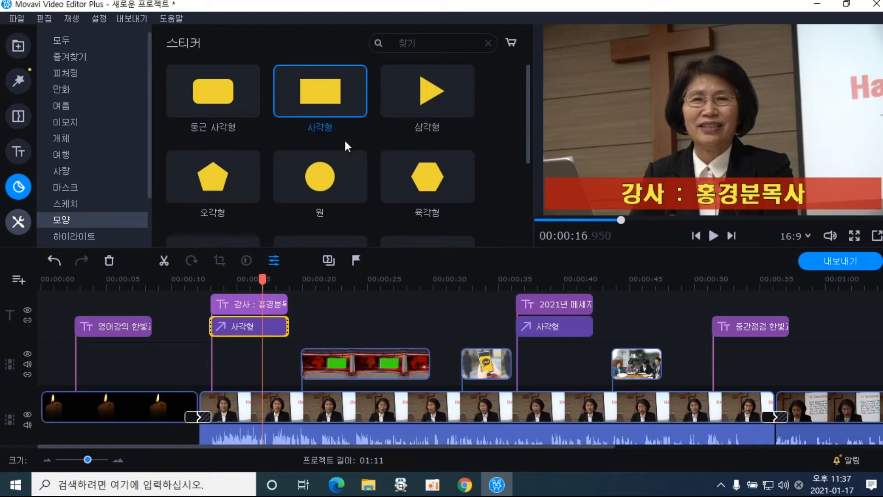
left_click(256, 330)
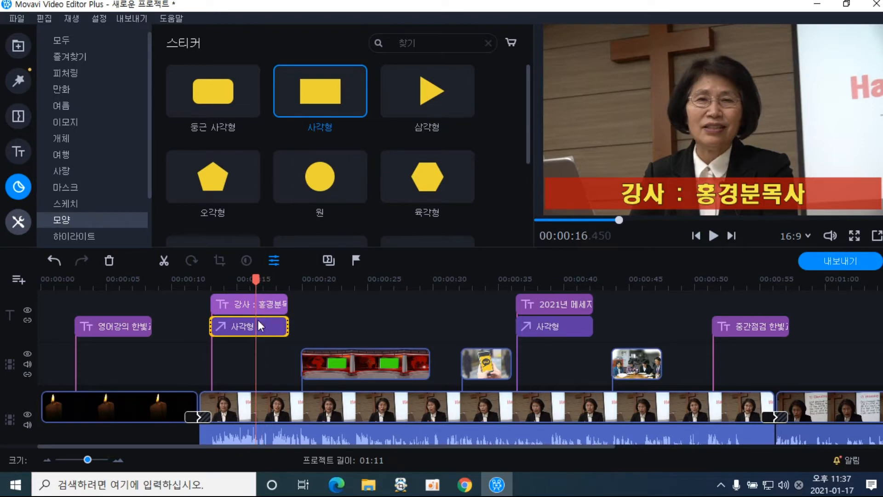
left_click(254, 328)
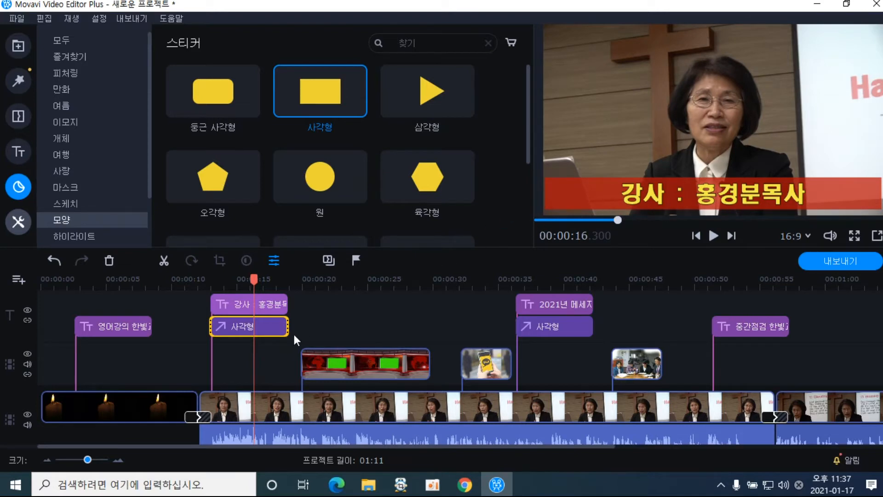
Give the rectangle bar a red #b70f0a fill at 74% opacity, no border, and apply it
double_click(276, 325)
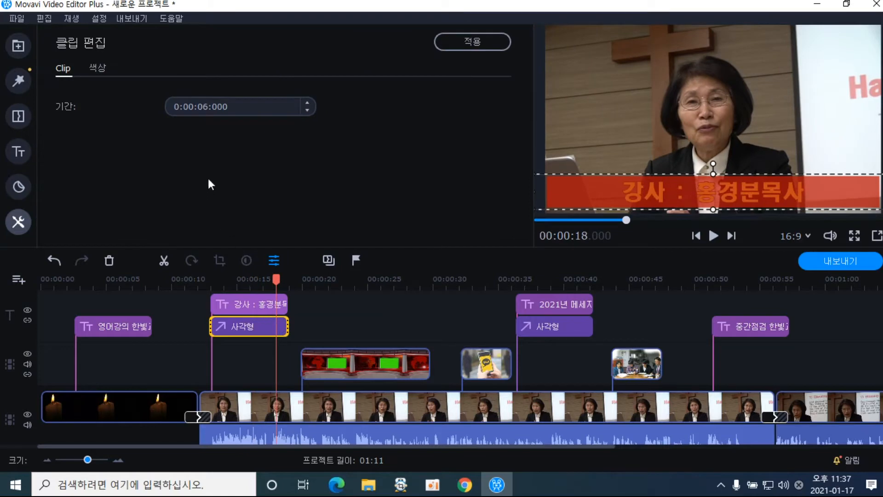
left_click(96, 68)
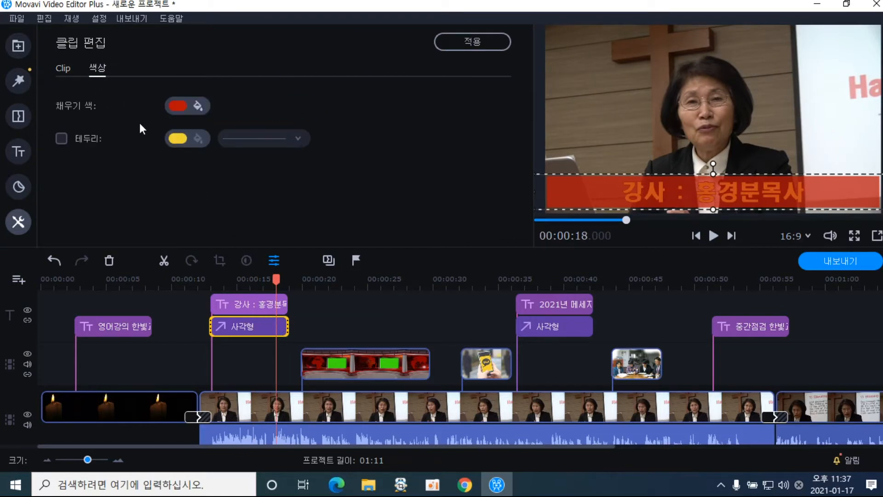
left_click(200, 112)
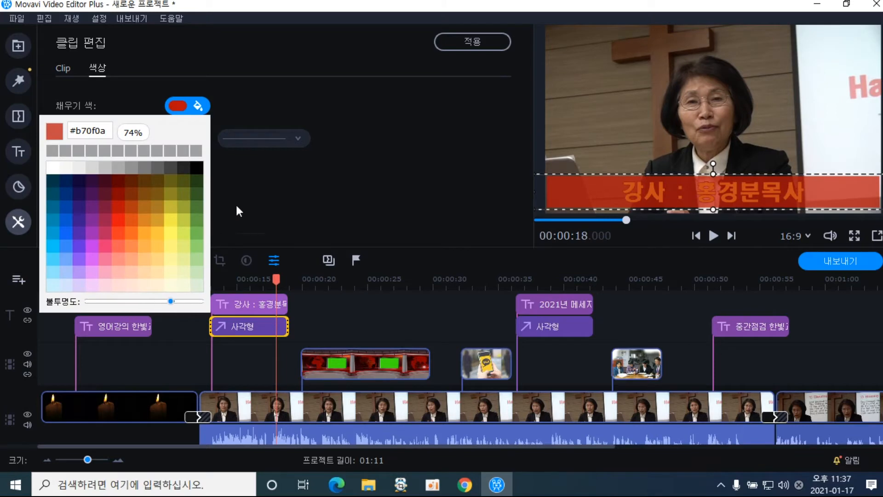
left_click(420, 104)
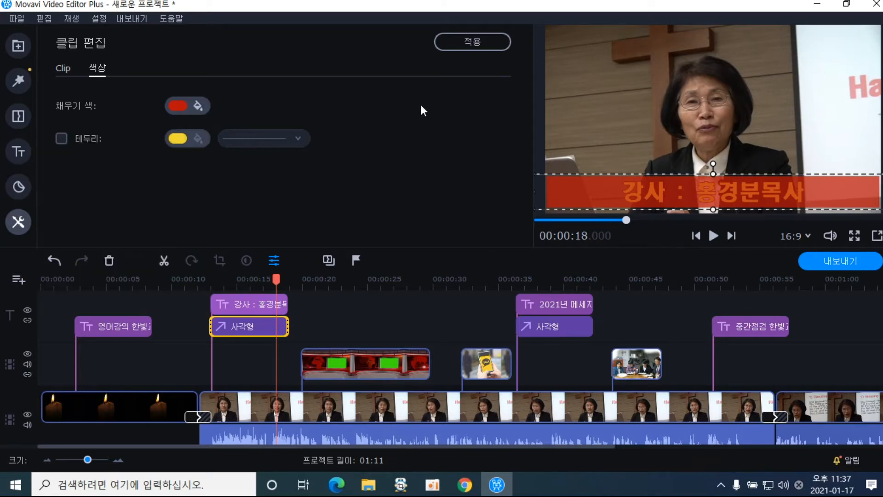
left_click(473, 44)
left_click(311, 317)
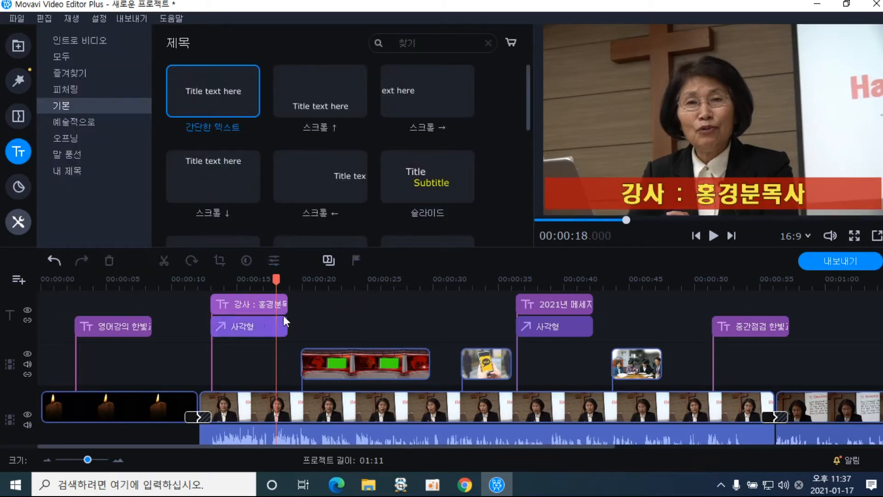
left_click(224, 305)
left_click(230, 329)
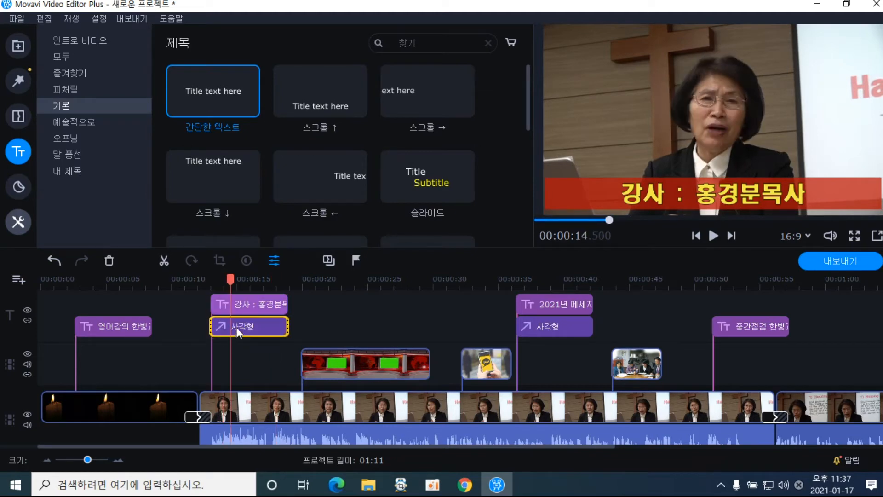
left_click(248, 309)
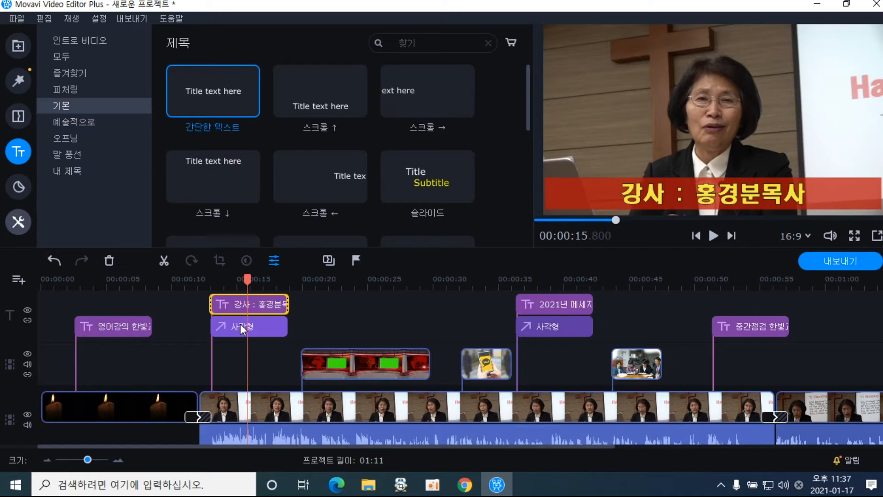
left_click(240, 324, "ctrl")
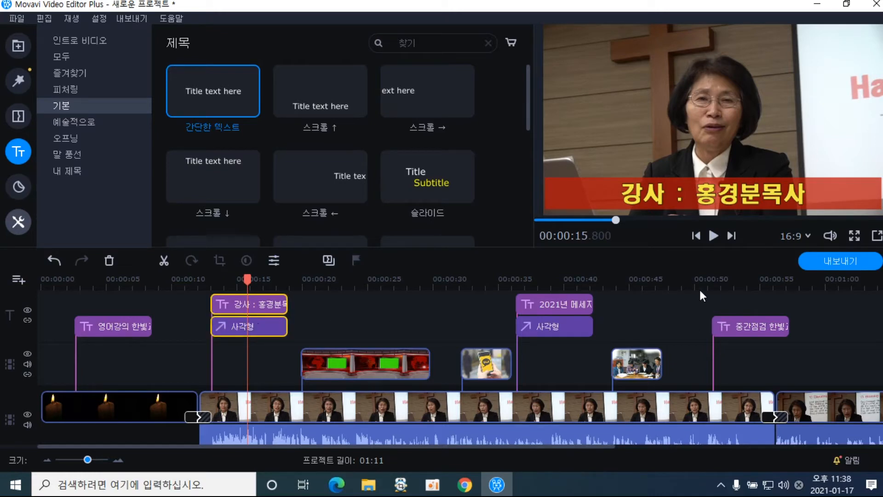
left_click(519, 277)
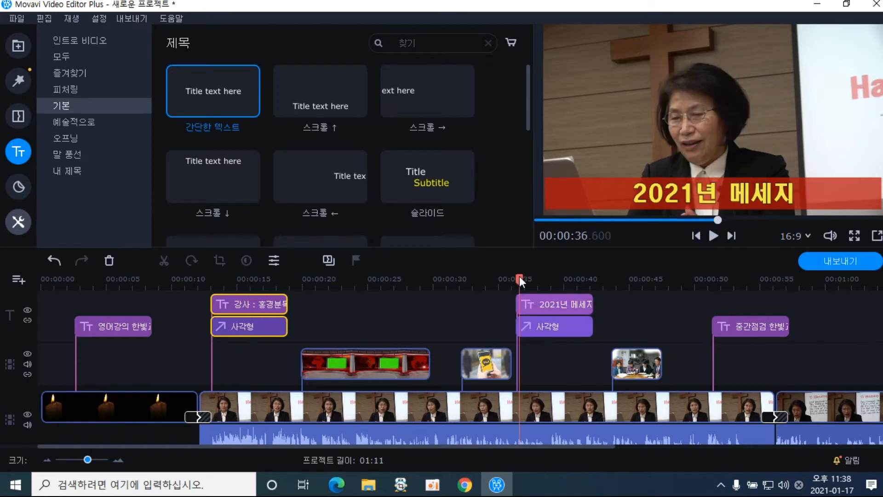
left_click(540, 303)
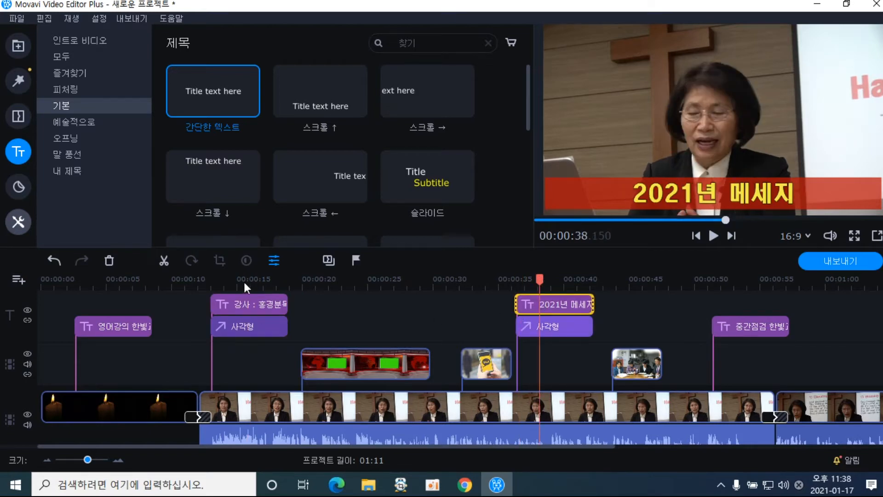
left_click(245, 282)
left_click(542, 309)
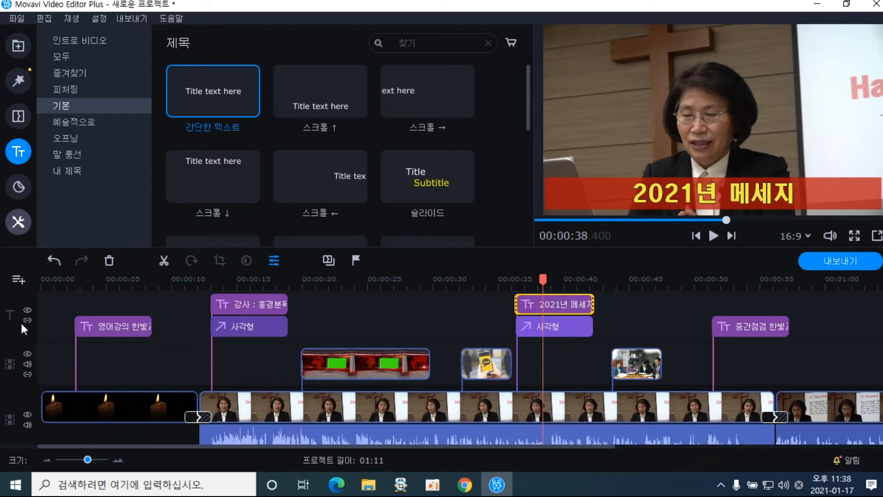
left_click(19, 280)
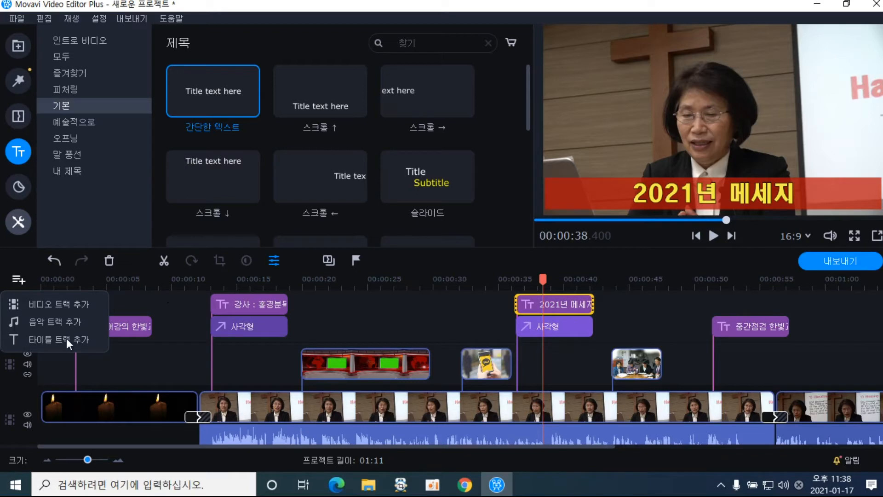
left_click(167, 348)
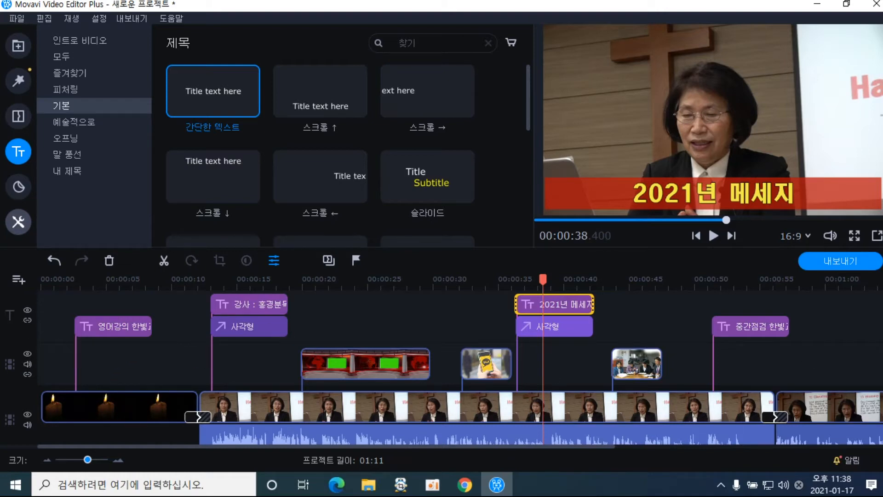
scroll(460, 368, "down", 2)
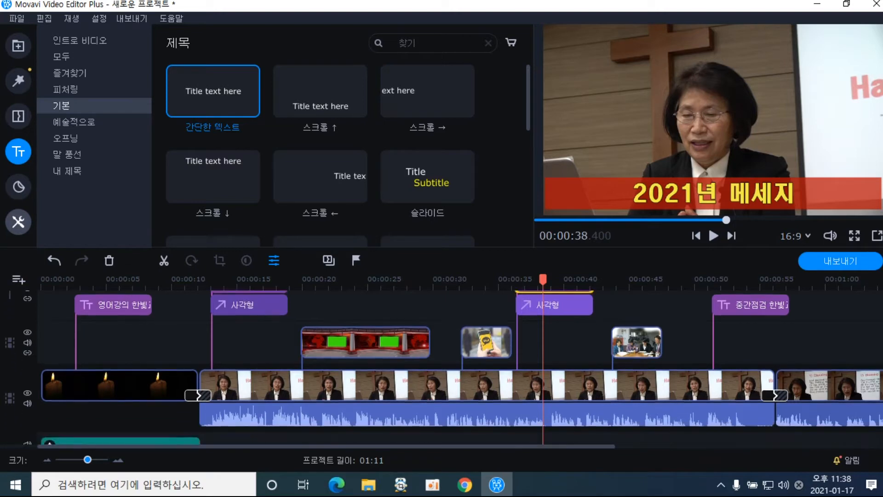
scroll(460, 368, "up", 2)
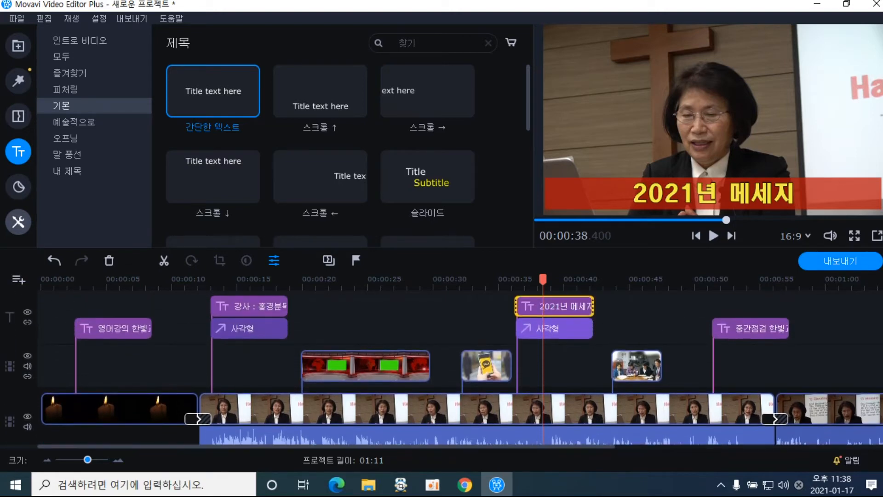
scroll(460, 368, "down", 1)
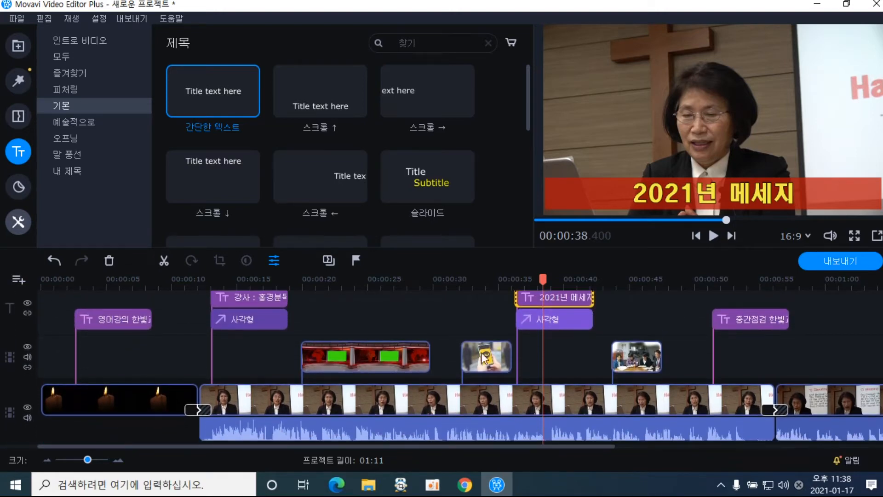
left_click(462, 283)
left_click(471, 352)
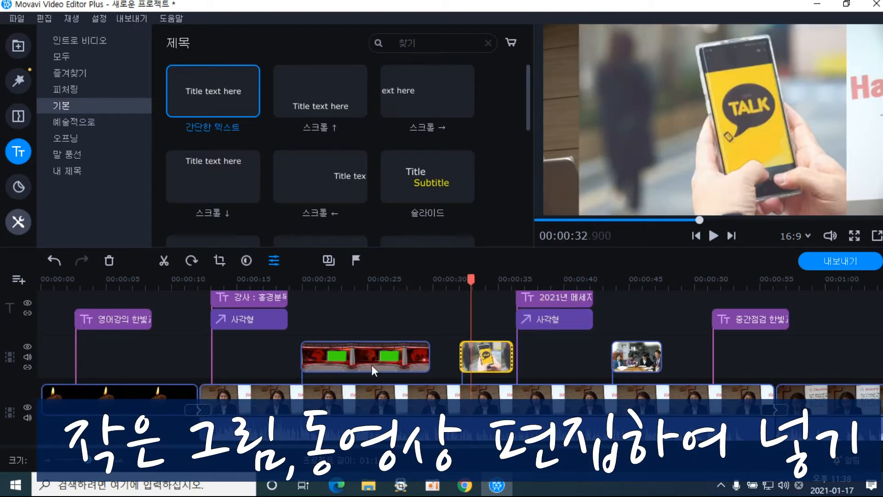
left_click(483, 362)
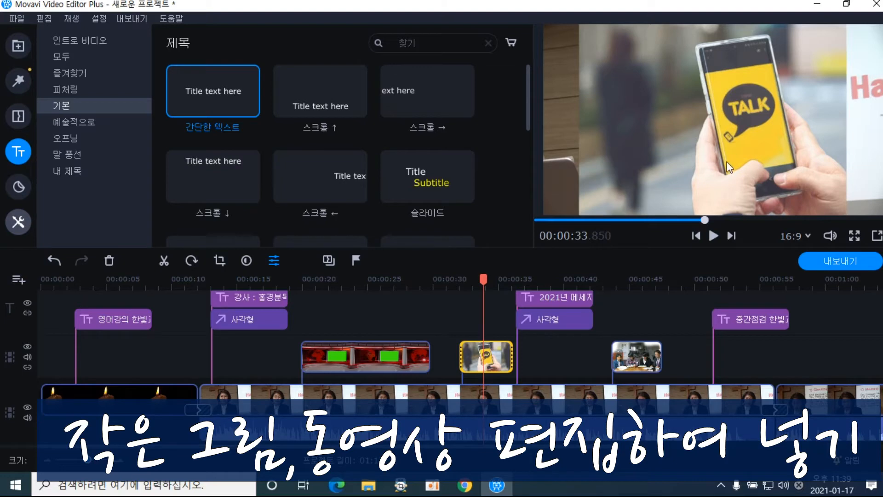
left_click_drag(485, 282, 455, 281)
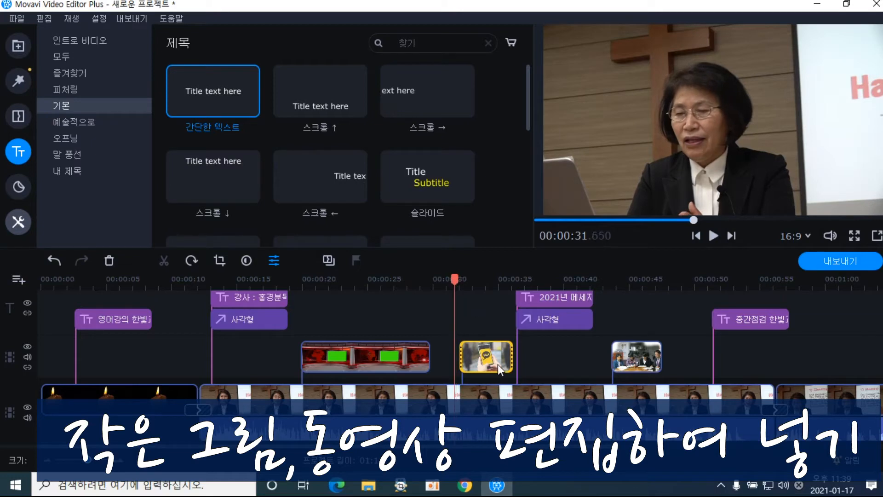
left_click(497, 365)
left_click(443, 282)
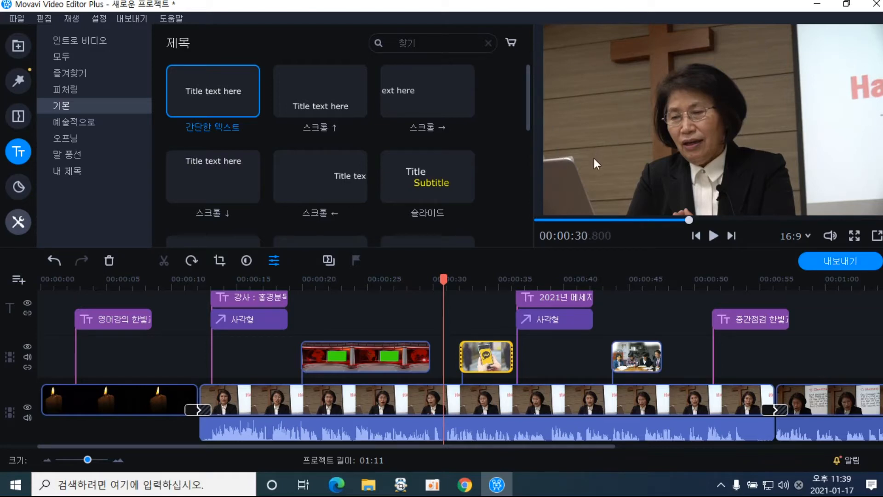
left_click(479, 360)
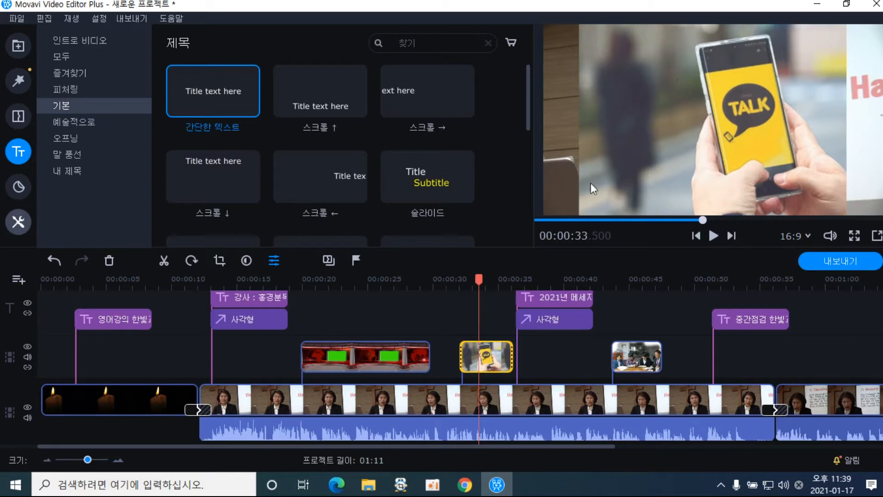
left_click(483, 363)
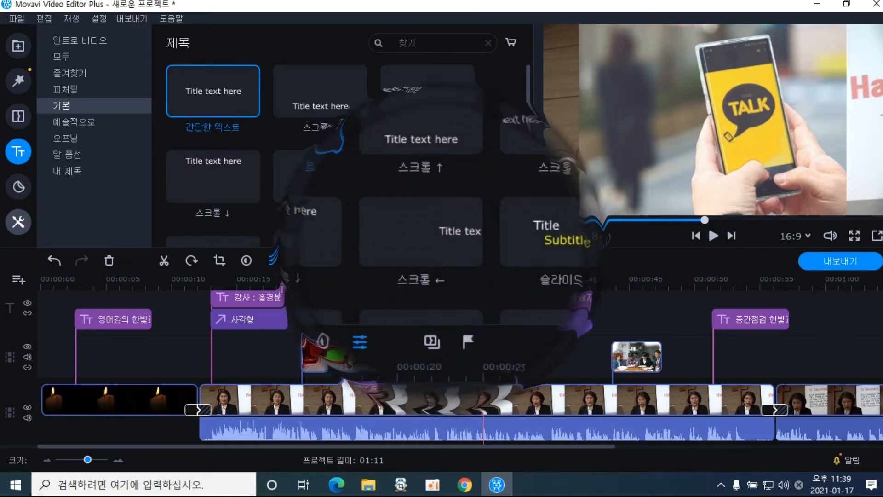
Make the phone clip a picture-in-picture inset, resized and placed in the top-left corner
double_click(629, 471)
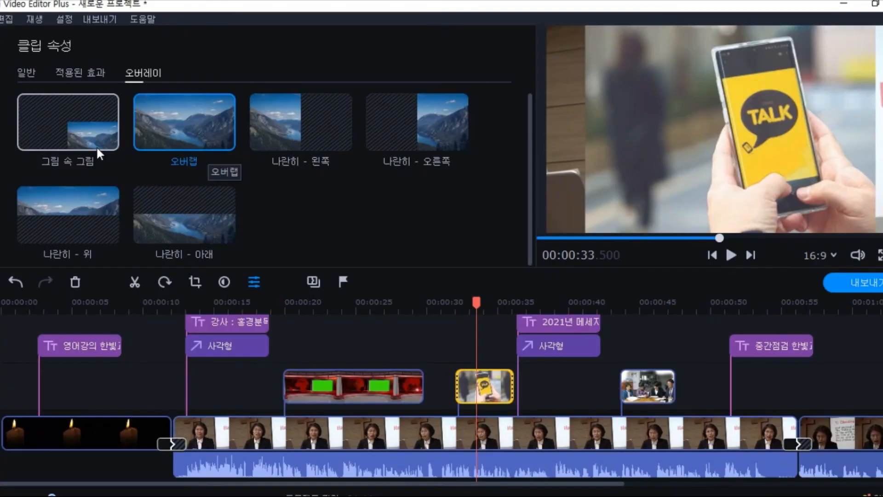
left_click(97, 146)
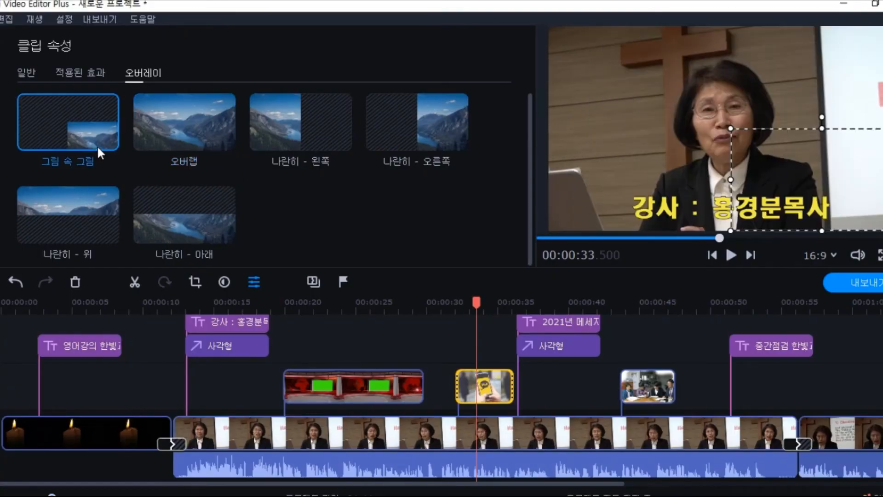
left_click_drag(777, 193, 627, 177)
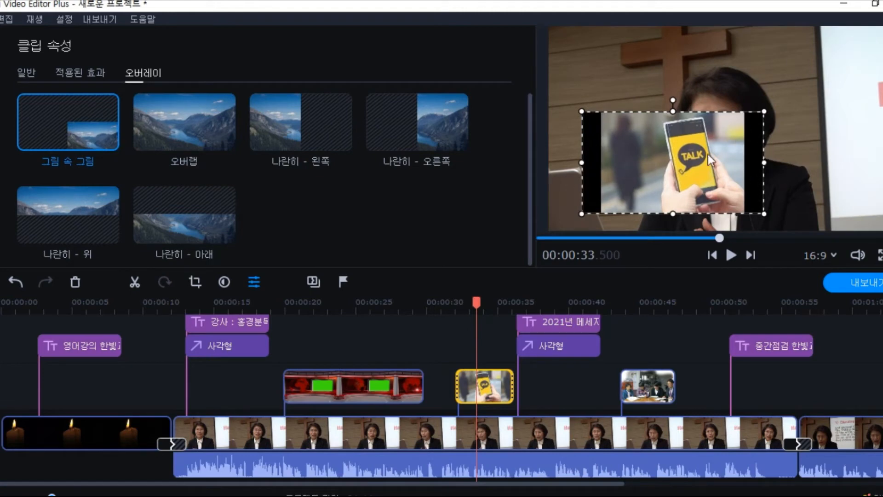
left_click_drag(582, 112, 620, 140)
left_click_drag(665, 157, 590, 67)
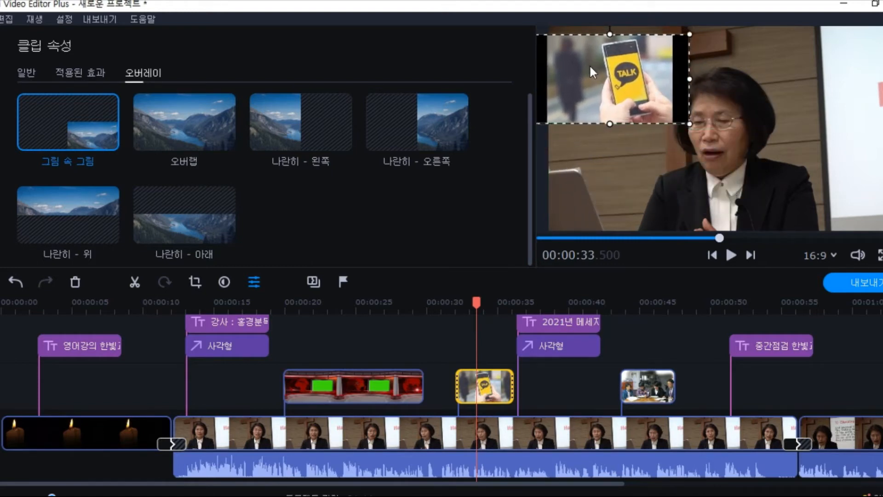
left_click_drag(590, 66, 587, 67)
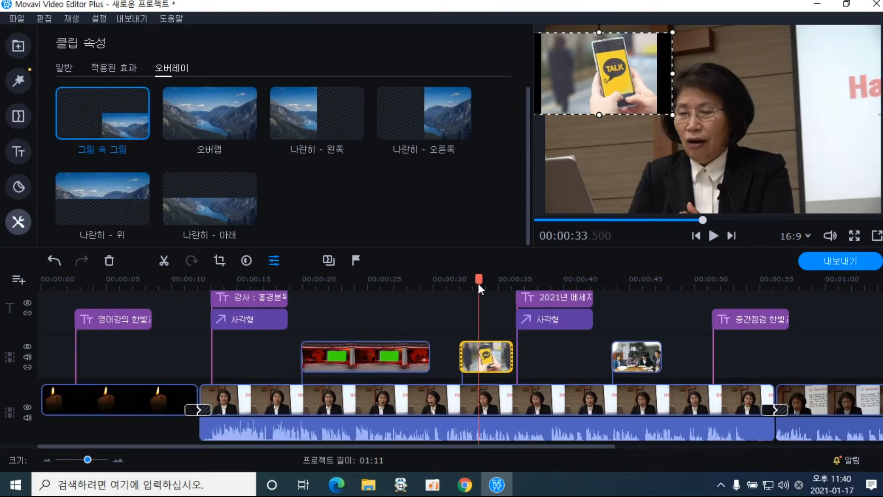
left_click_drag(478, 284, 439, 288)
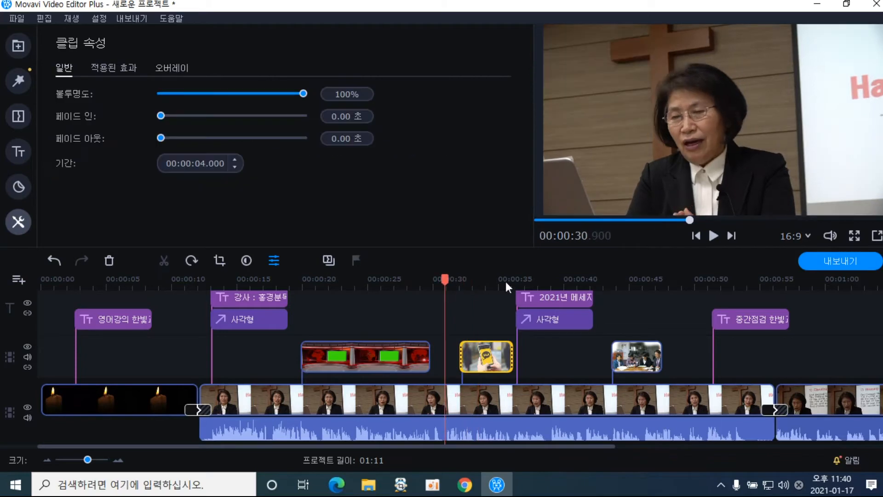
left_click(712, 236)
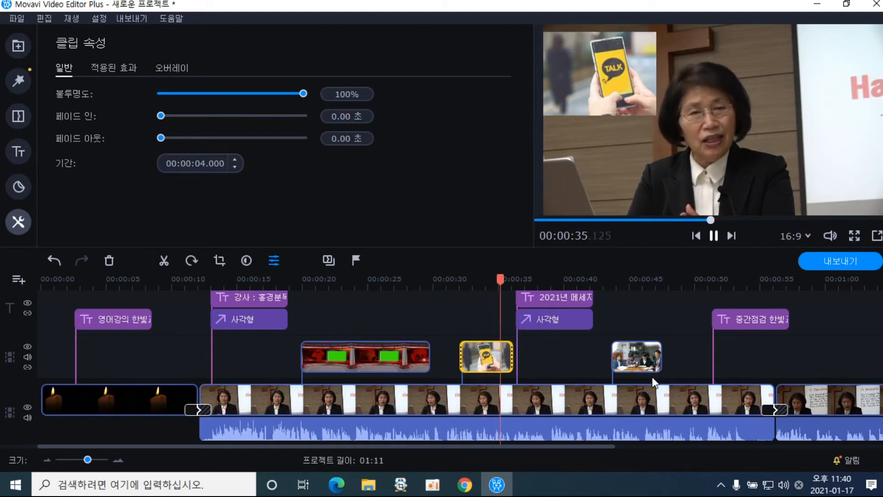
left_click(714, 235)
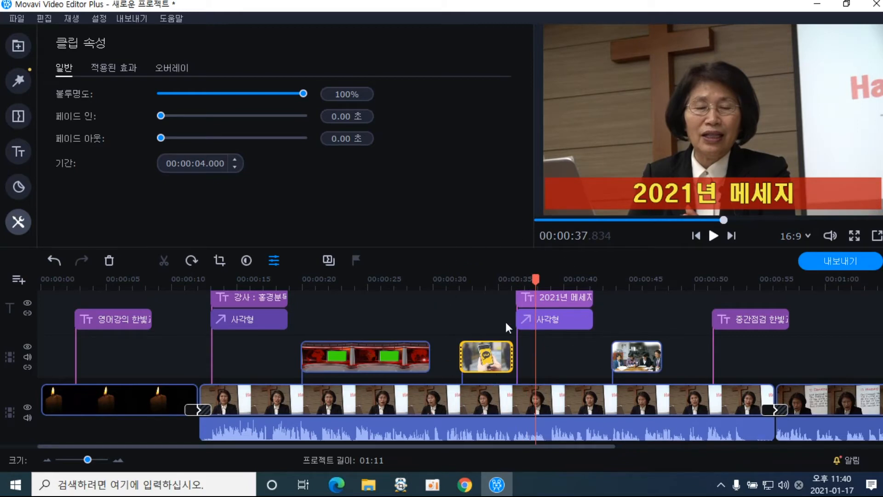
left_click(647, 363)
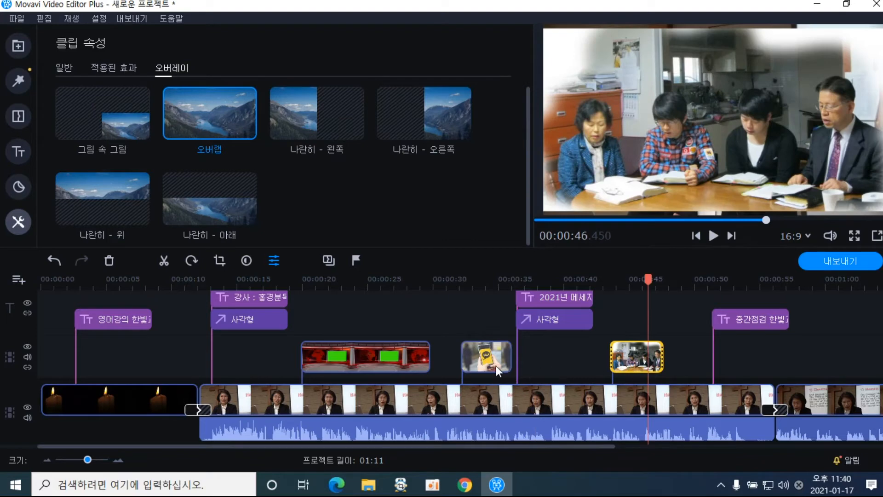
left_click(495, 367)
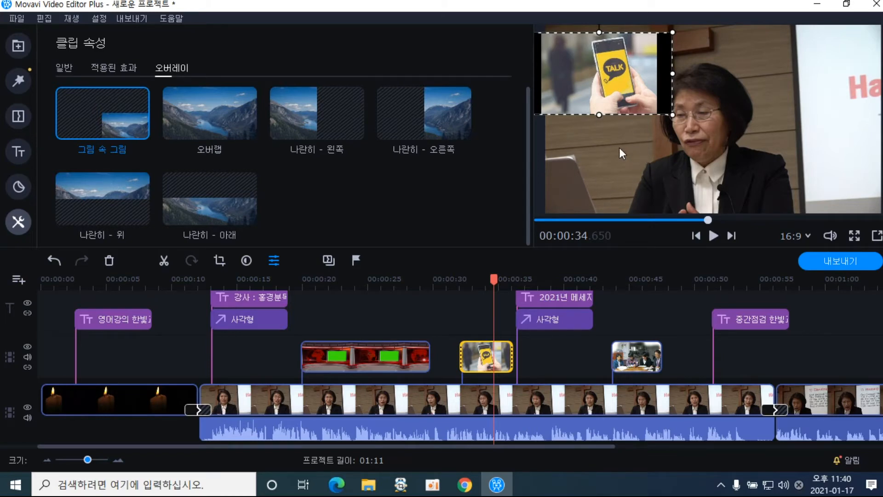
left_click(474, 361)
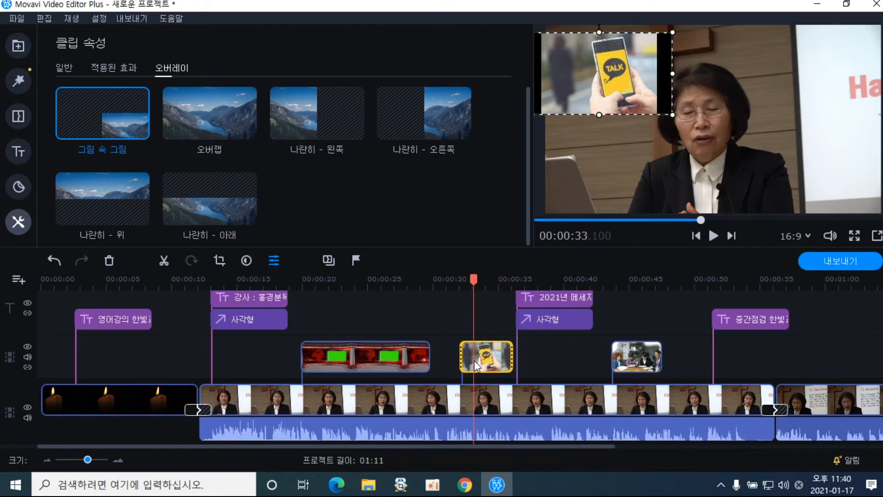
mouse_move(475, 282)
left_mouse_down()
mouse_move(454, 284)
mouse_move(467, 285)
left_mouse_up()
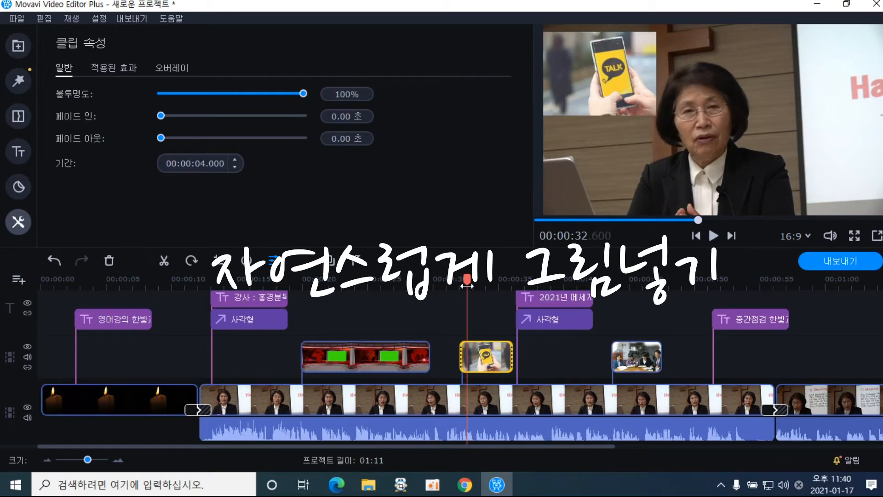
left_click(488, 363)
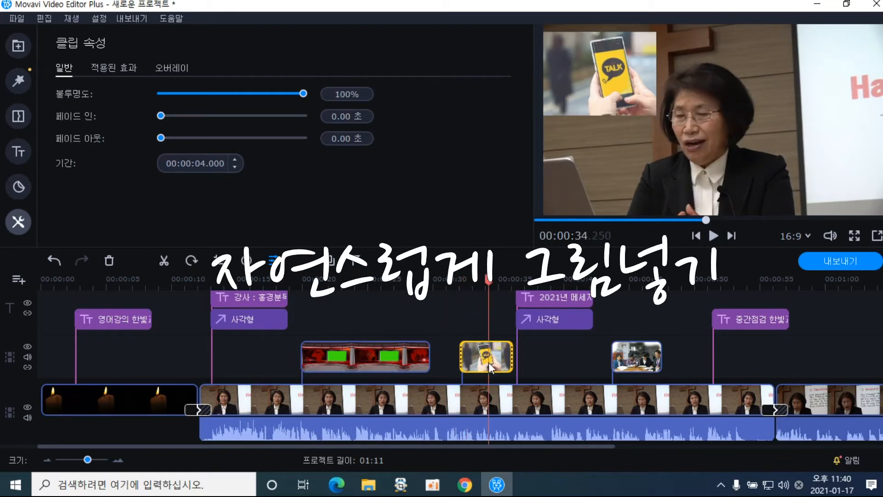
Set the phone clip's fade-in and fade-out to 1.00 second each
left_click(111, 69)
left_click(158, 69)
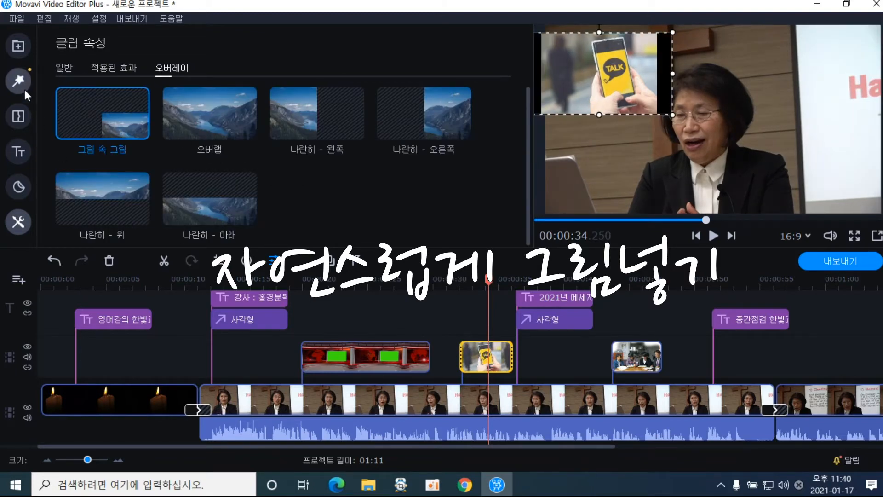
left_click(65, 68)
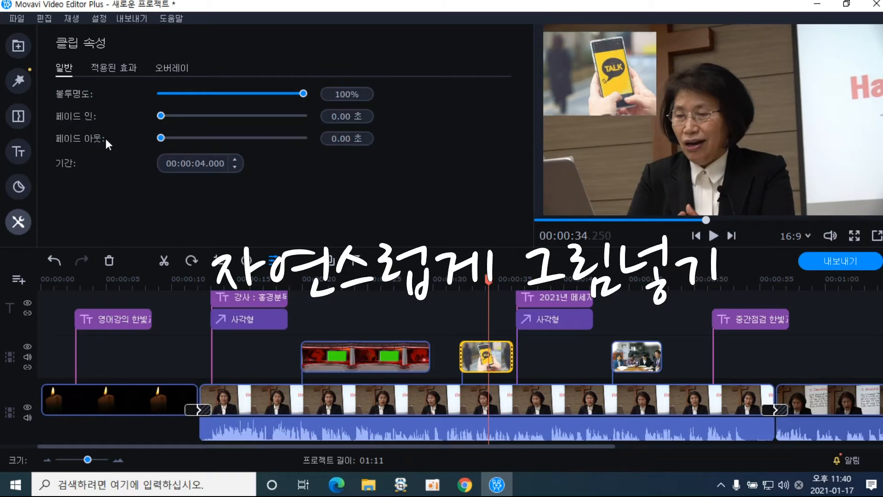
left_click(175, 116)
left_click(175, 137)
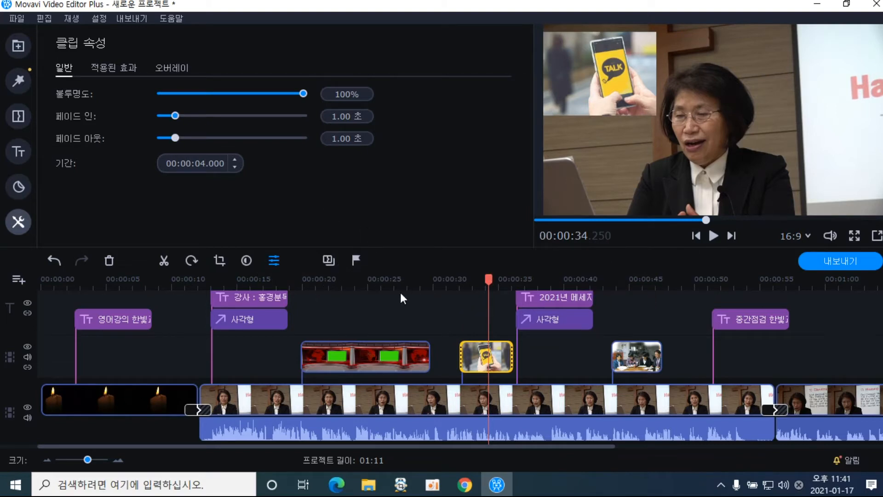
Play the phone clip from just before it to check the fades
left_click_drag(488, 277, 448, 278)
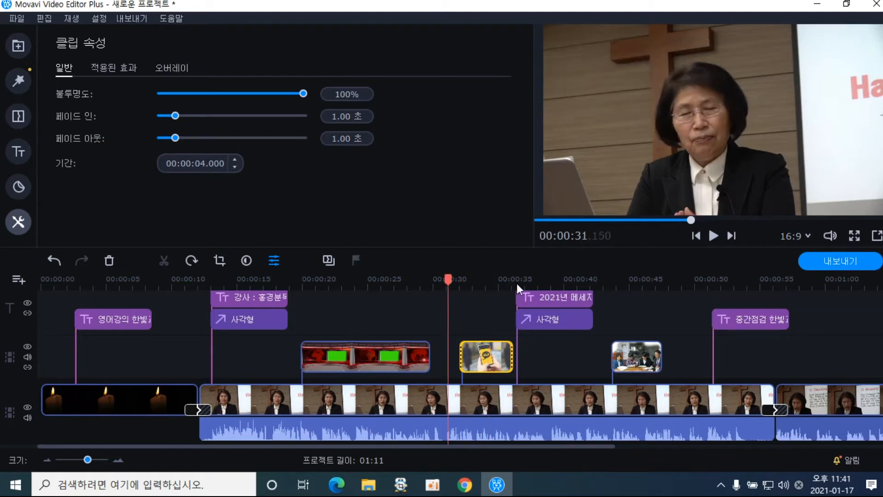
left_click(711, 236)
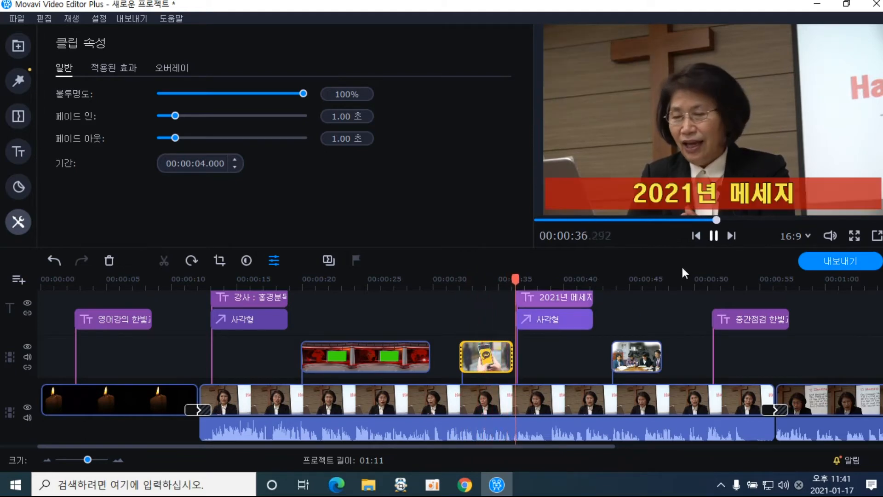
left_click(713, 236)
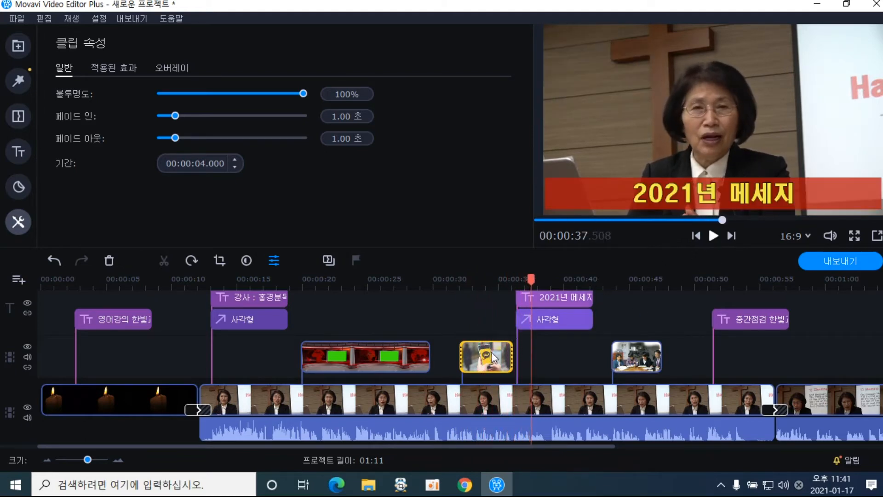
Make the meeting photo a picture-in-picture inset, shrunk and moved to the top right
left_click(635, 366)
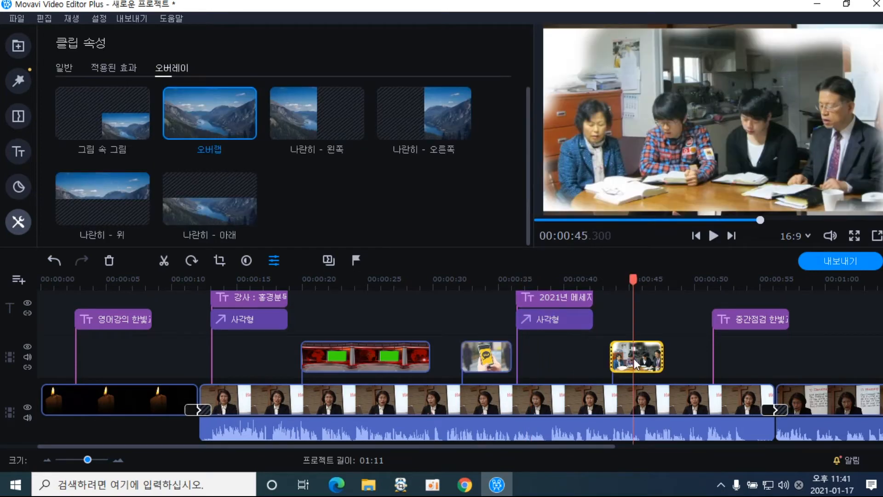
left_click(634, 358)
left_click(131, 143)
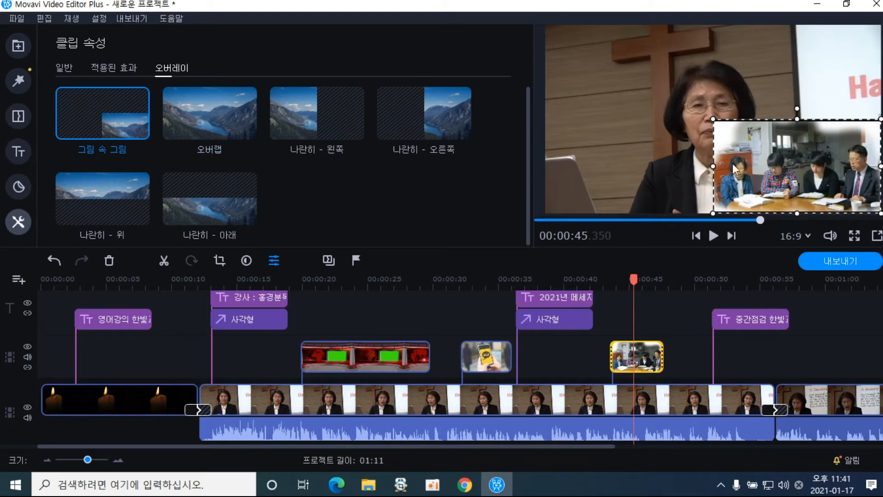
left_click_drag(757, 167, 751, 79)
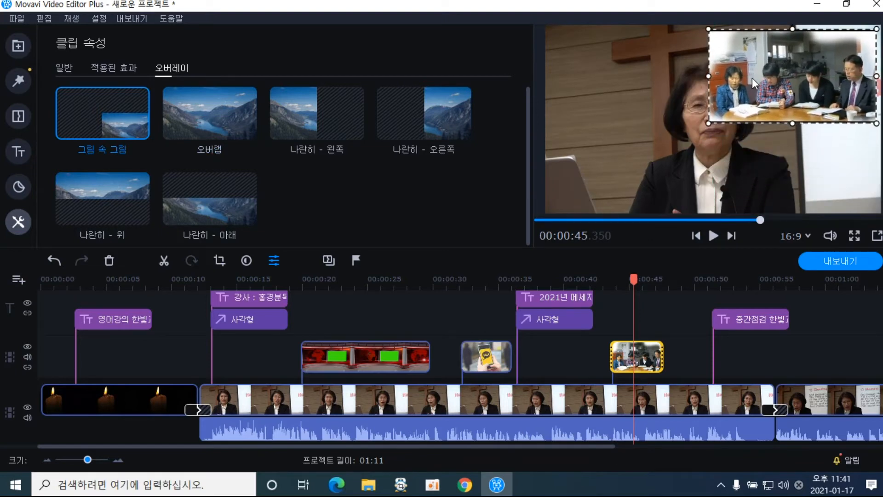
left_click_drag(707, 123, 752, 101)
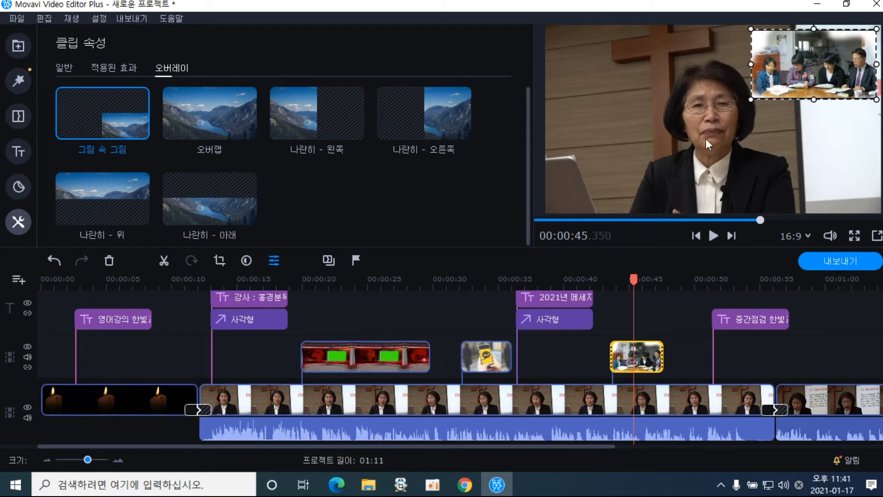
Give the meeting photo 1.00-second fade-in and fade-out, then play it back to check
left_click(65, 67)
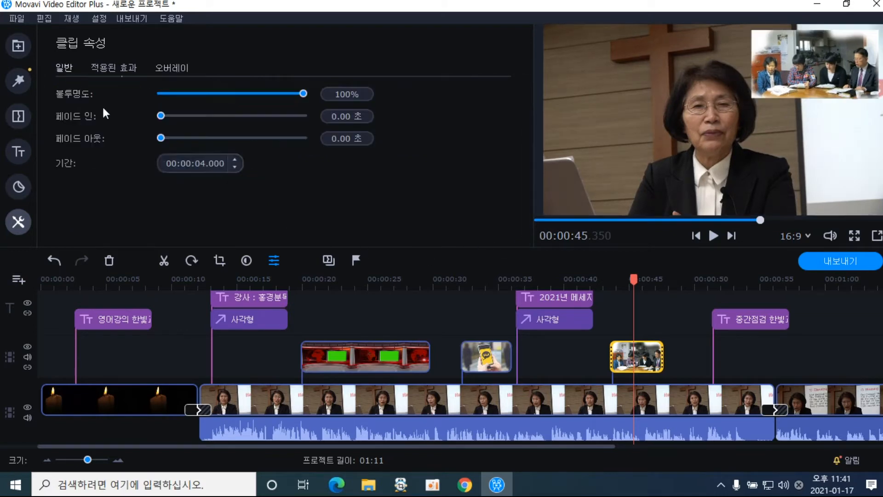
left_click(178, 116)
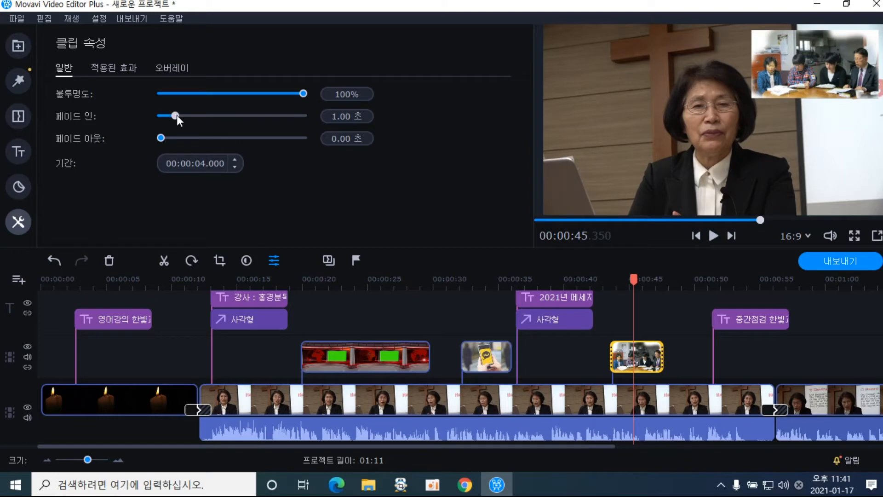
left_click(176, 137)
left_click_drag(634, 279, 601, 278)
left_click(714, 236)
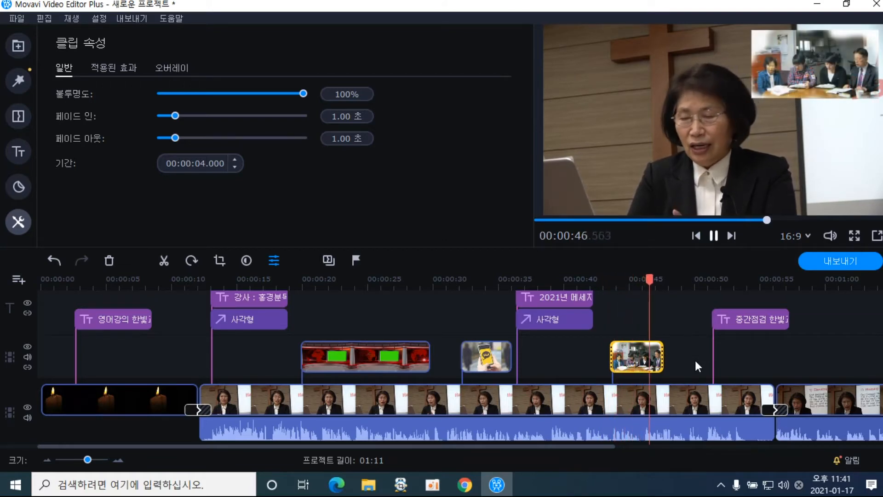
Drag the meeting photo clip's right edge to about 2.9 seconds, ending near 00:00:48
left_click(713, 236)
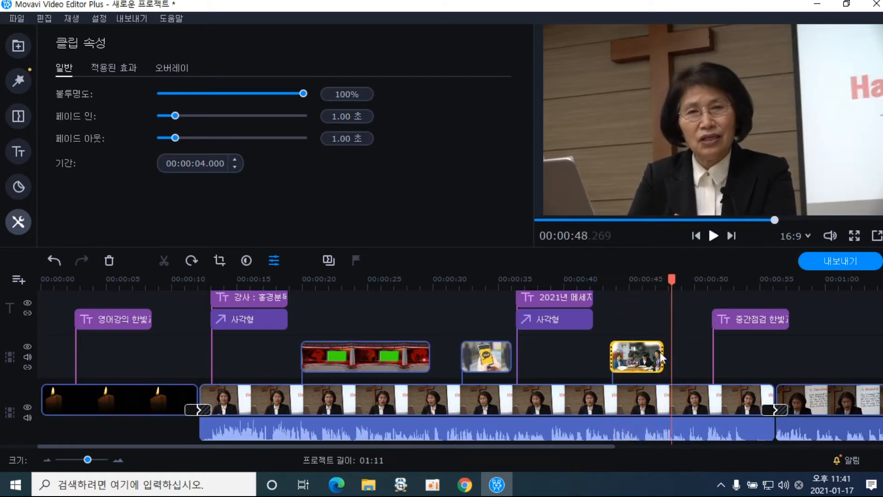
left_click_drag(660, 357, 710, 353)
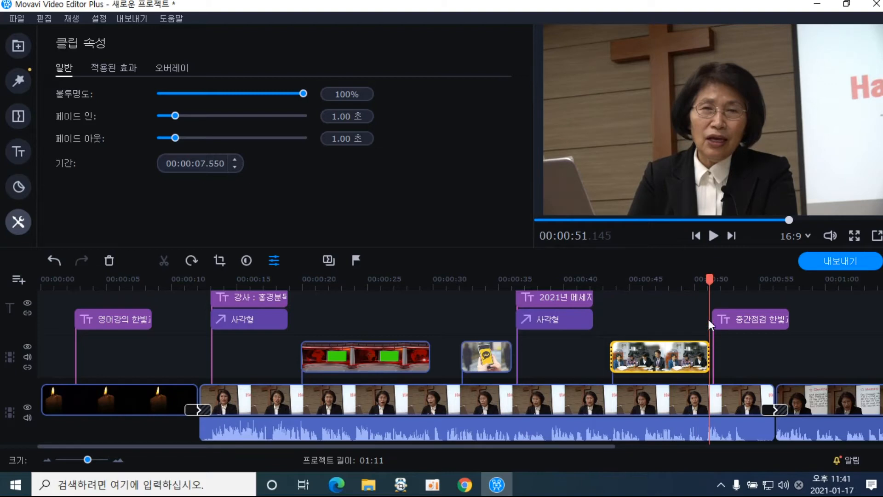
mouse_move(710, 285)
left_mouse_down()
mouse_move(622, 287)
mouse_move(697, 289)
left_mouse_up()
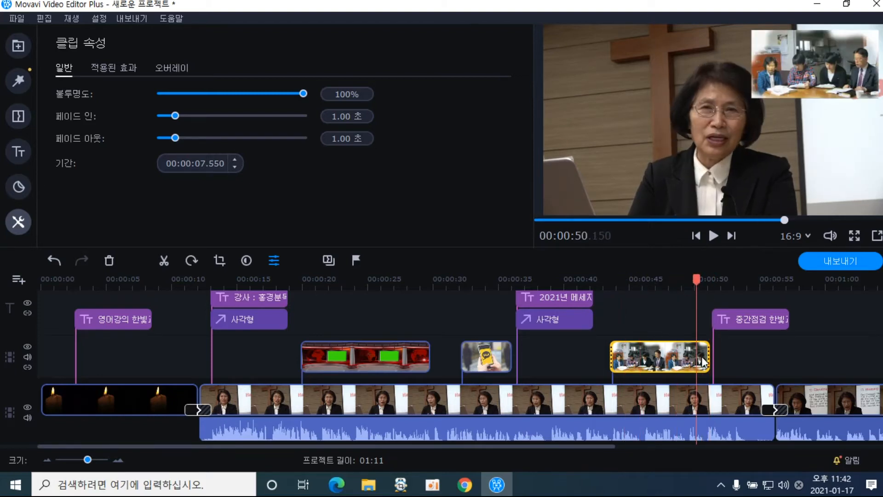
left_click_drag(708, 356, 649, 360)
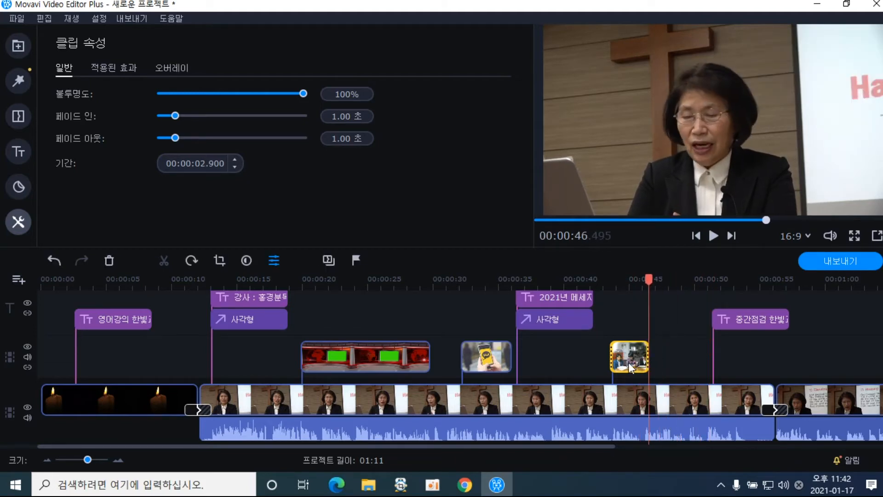
left_click(628, 362)
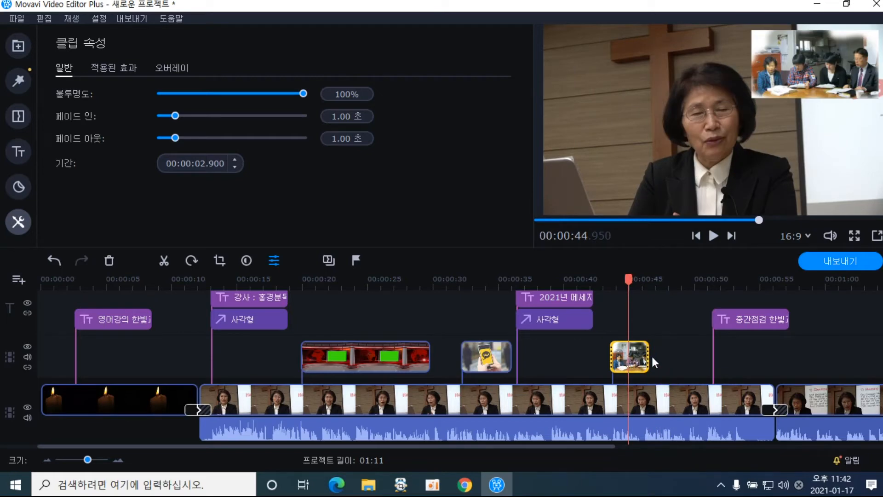
left_click_drag(649, 357, 680, 357)
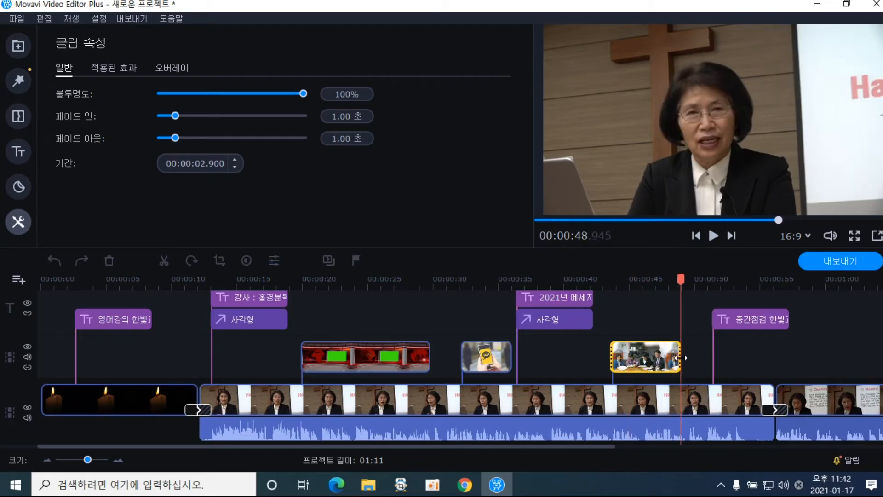
Make the news-studio clip a picture-in-picture inset, shrunk and positioned in the frame
left_click(406, 363)
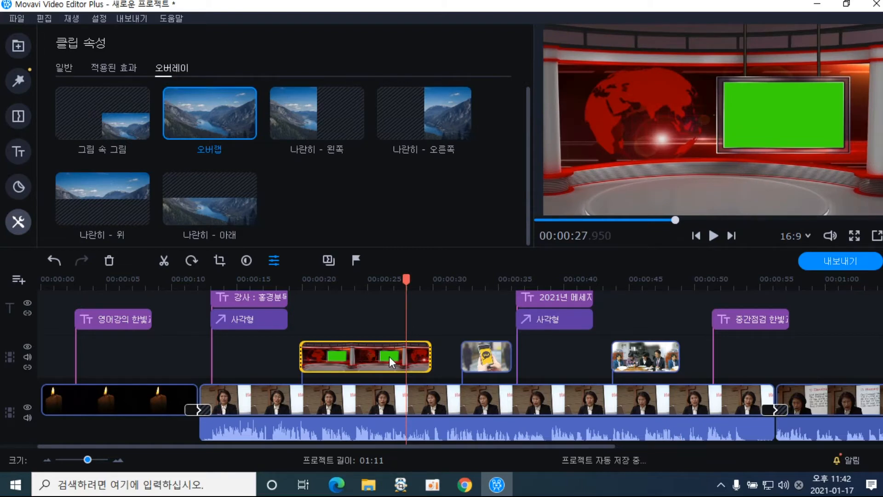
left_click(389, 357)
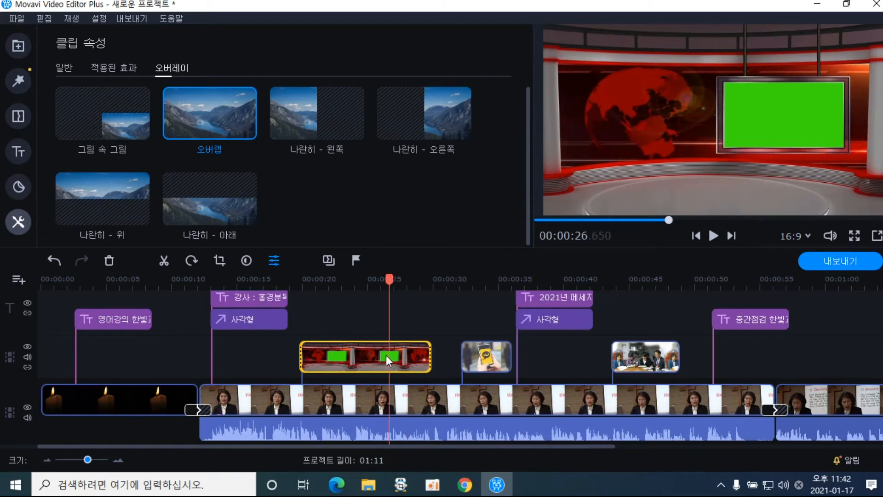
left_click(105, 114)
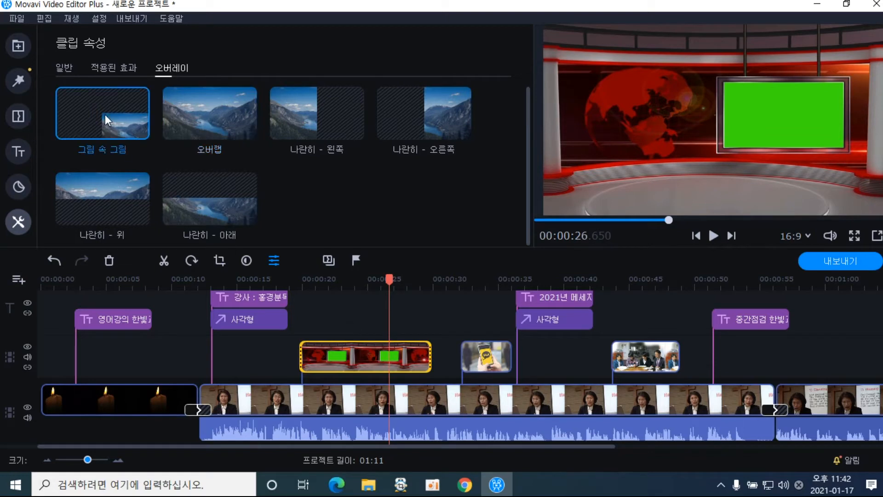
left_click_drag(785, 183, 624, 165)
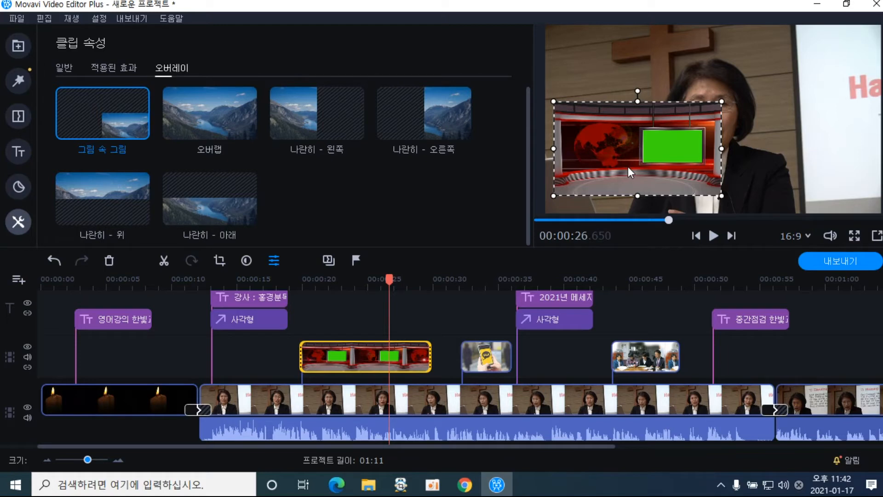
left_click_drag(628, 168, 629, 131)
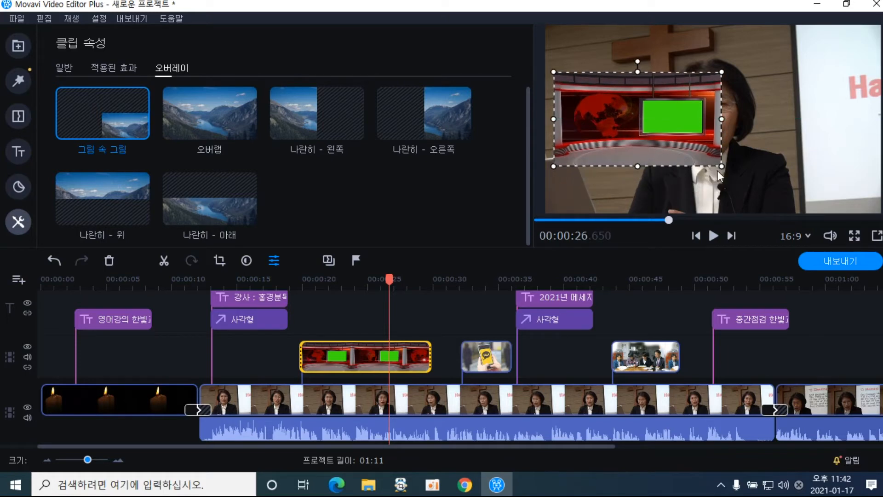
left_click_drag(722, 167, 717, 164)
left_click_drag(687, 145, 625, 84)
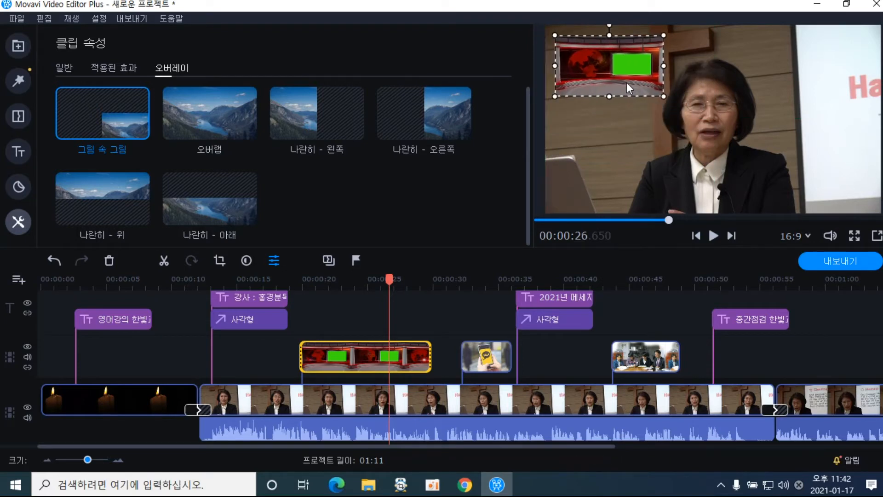
Give the studio clip 1-second fade-in and fade-out, and move its inset down over the speaker
left_click(59, 69)
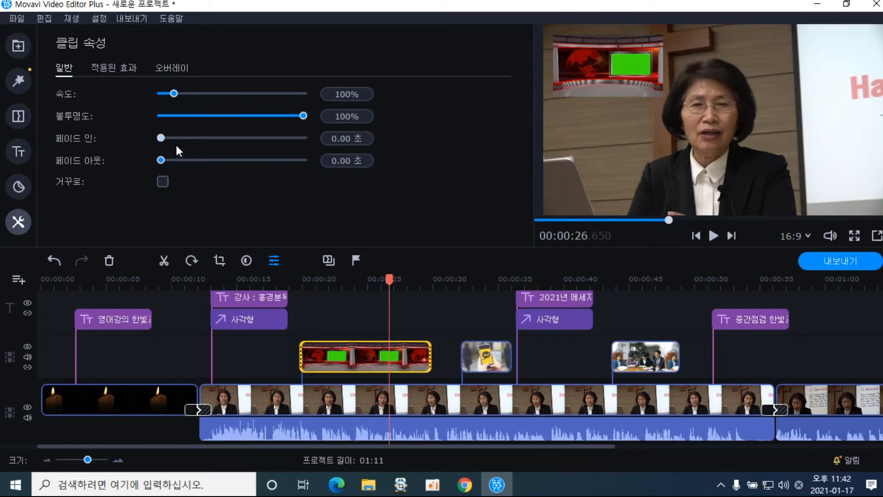
left_click(178, 138)
left_click(175, 160)
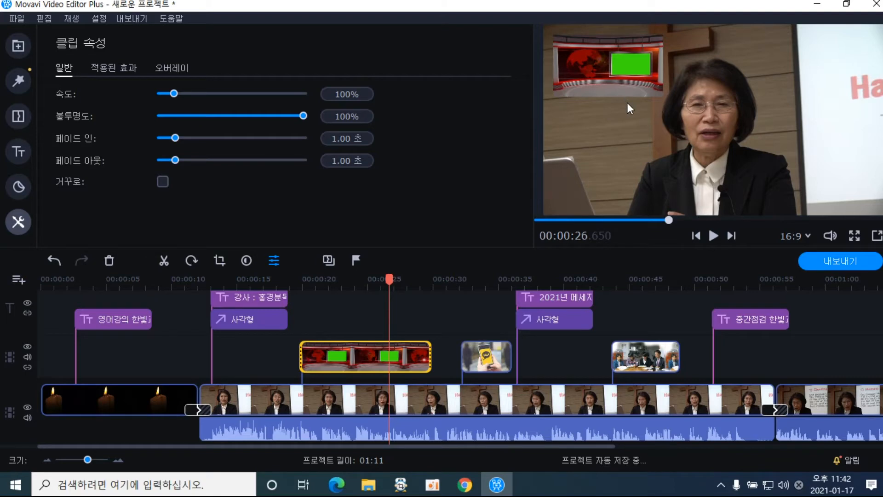
double_click(349, 360)
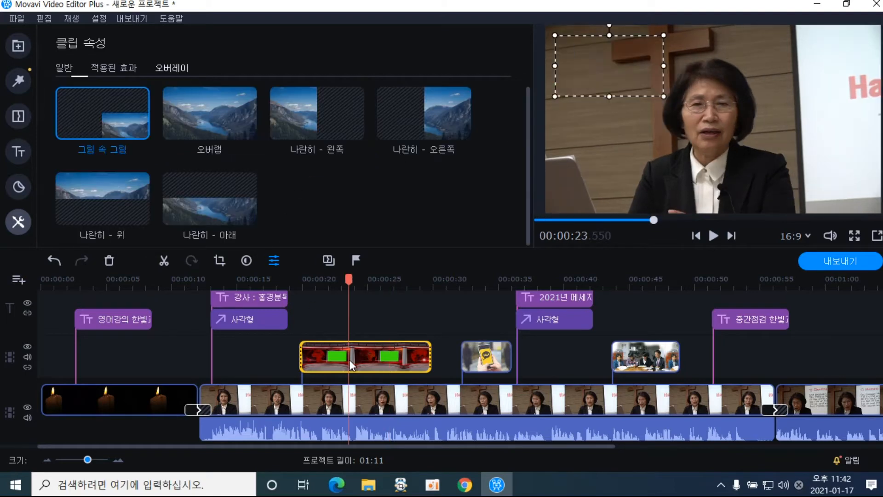
left_click_drag(606, 81, 654, 195)
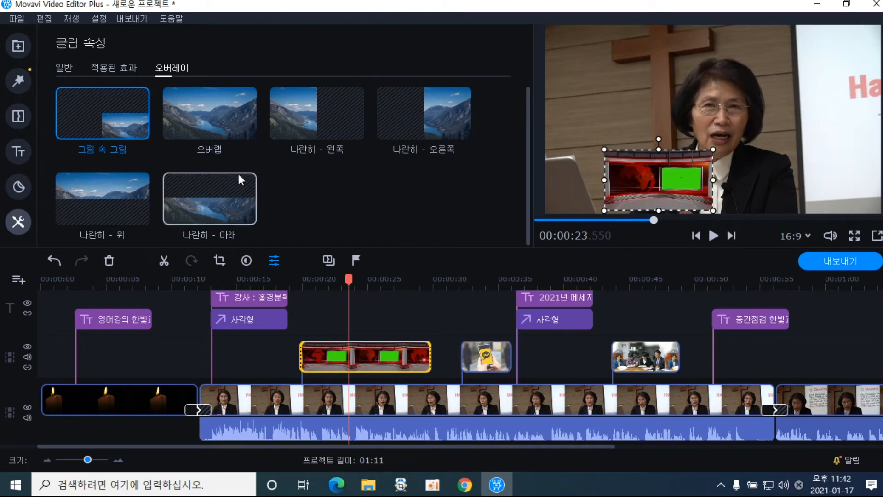
Lower the news-studio inset's opacity to 40% and replay to check the speaker shows through
left_click(71, 65)
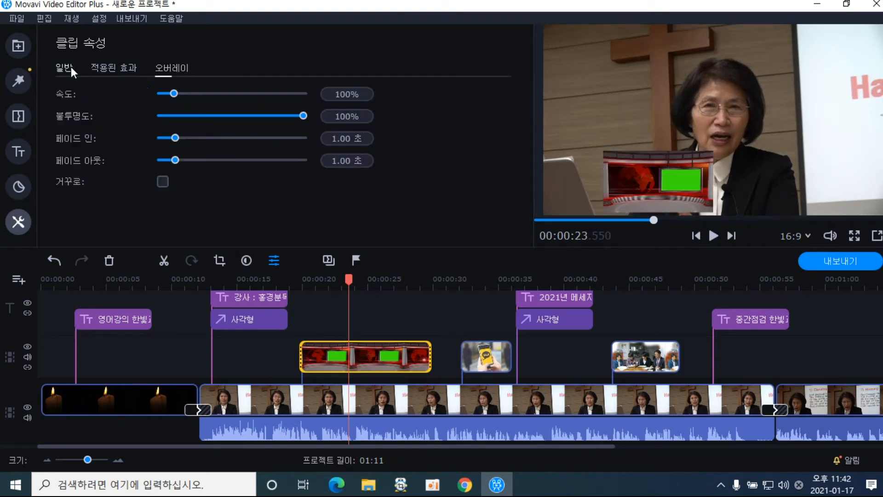
left_click(258, 116)
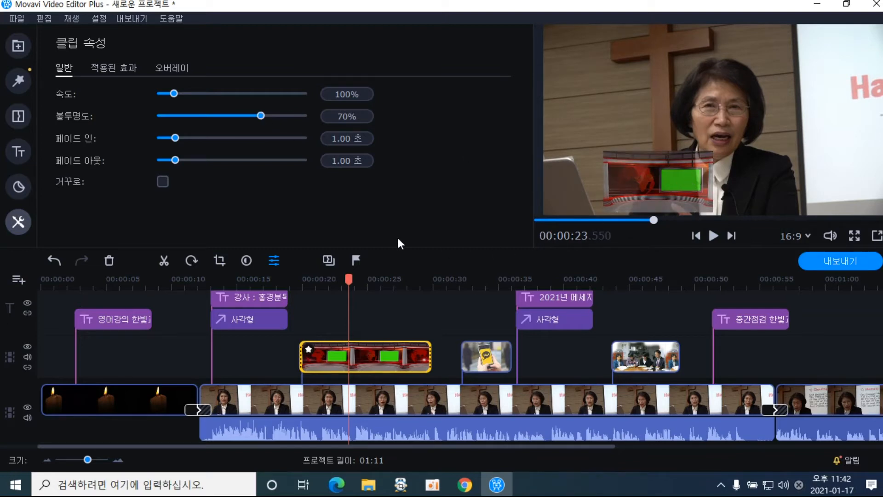
left_click(298, 281)
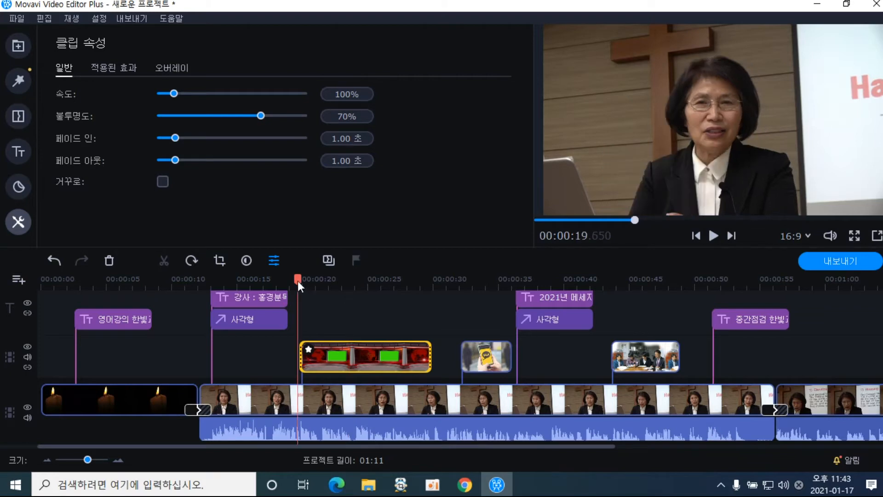
left_click(712, 235)
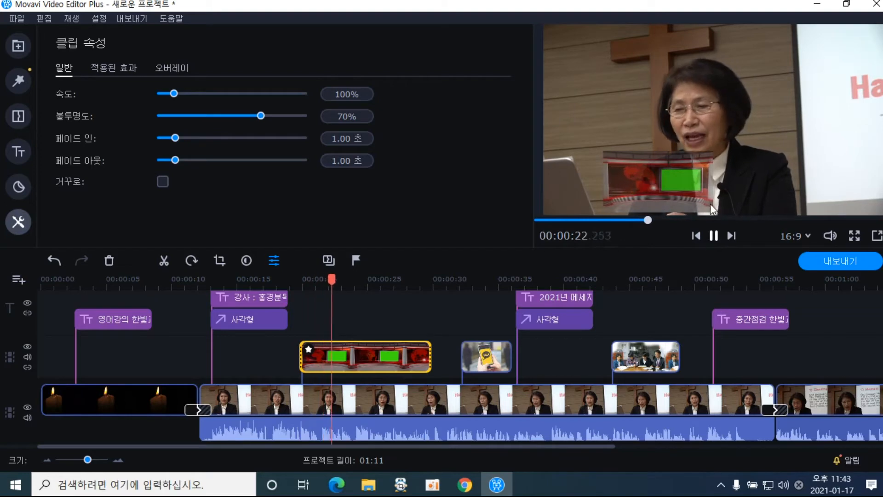
left_click(236, 115)
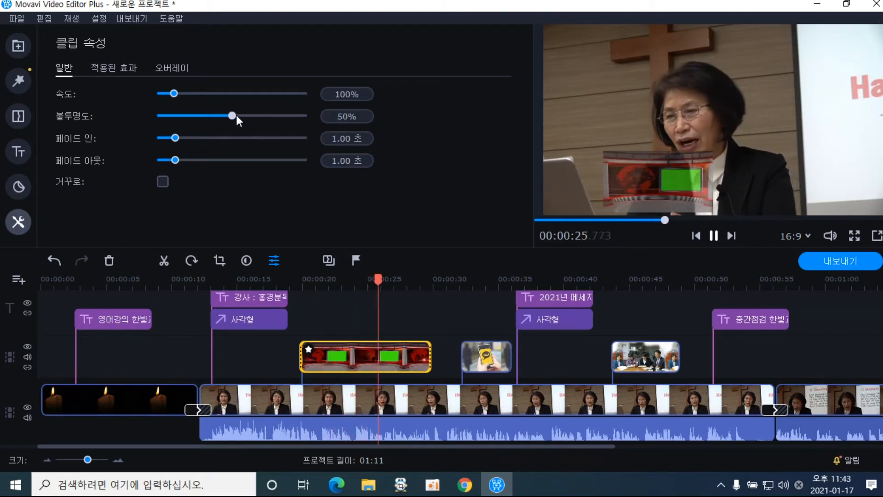
left_click_drag(236, 114, 219, 117)
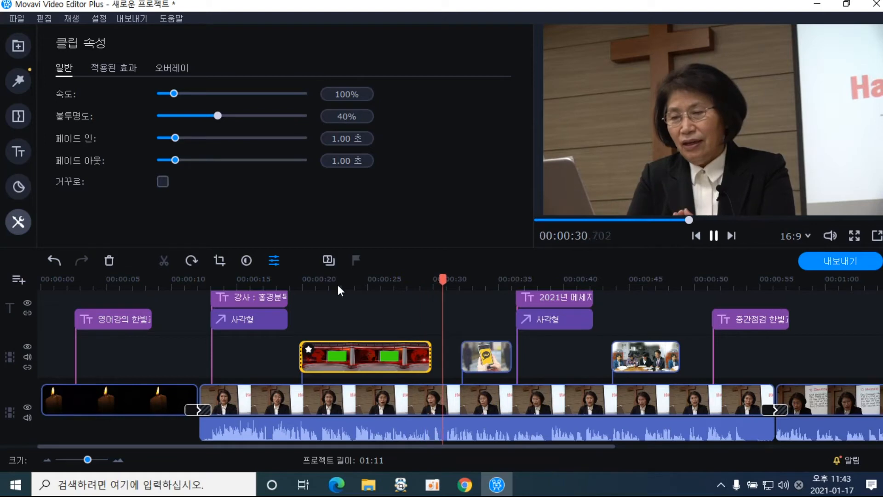
left_click(316, 273)
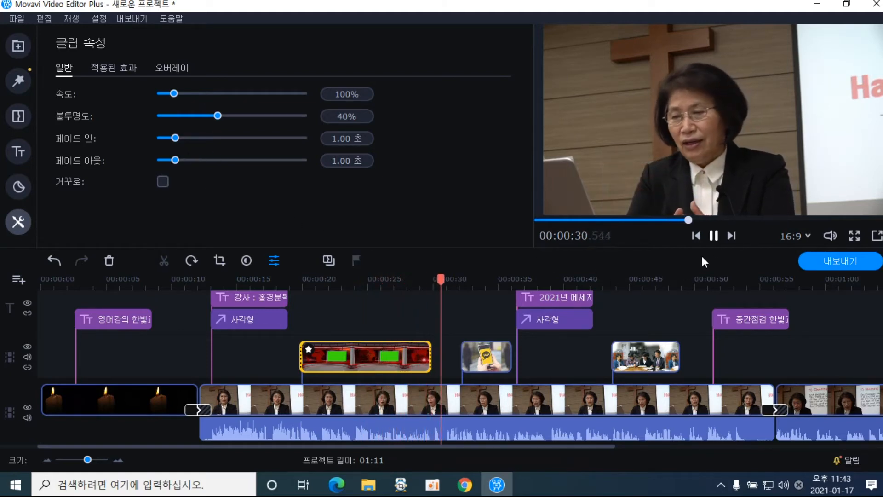
left_click(712, 237)
left_click(387, 358)
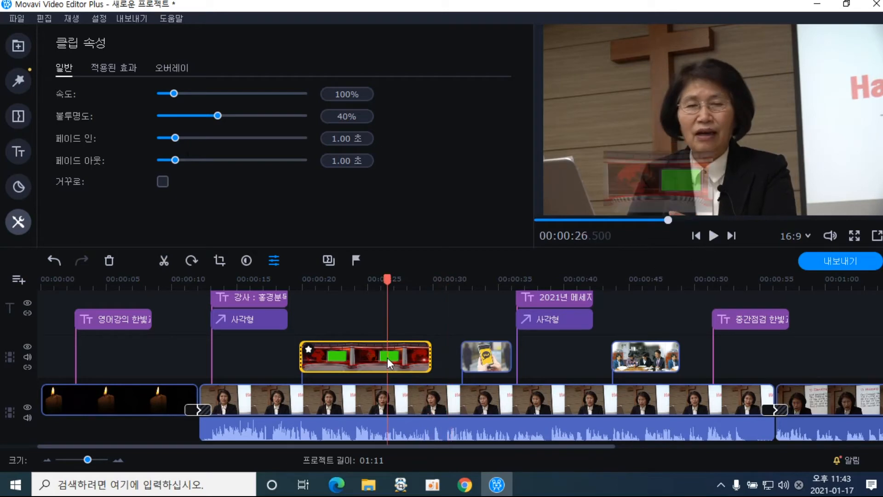
Enlarge the studio inset and shift it left over the speaker, then play from about 19.7 seconds to review
left_click(363, 355)
double_click(366, 354)
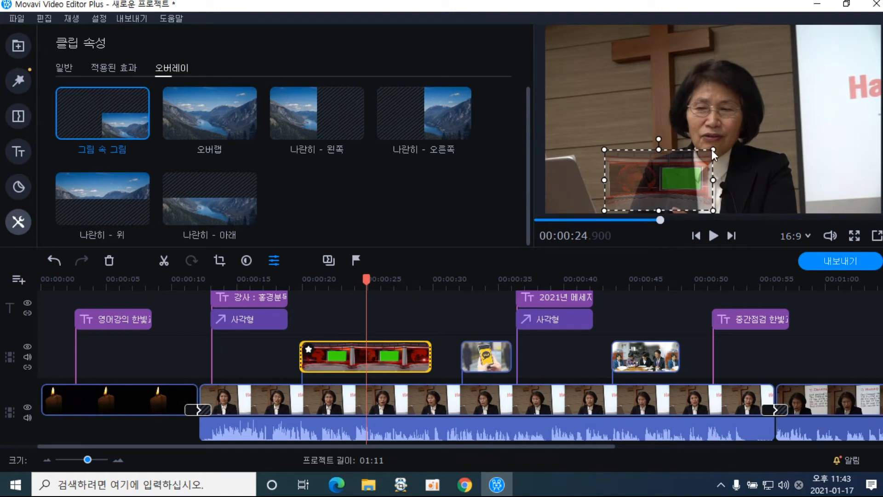
left_click_drag(713, 150, 800, 102)
left_click_drag(754, 135, 691, 139)
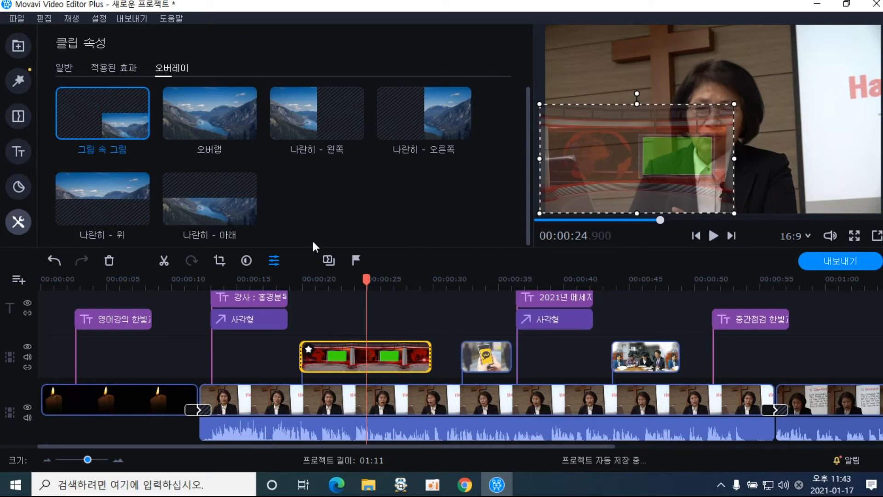
left_click(67, 70)
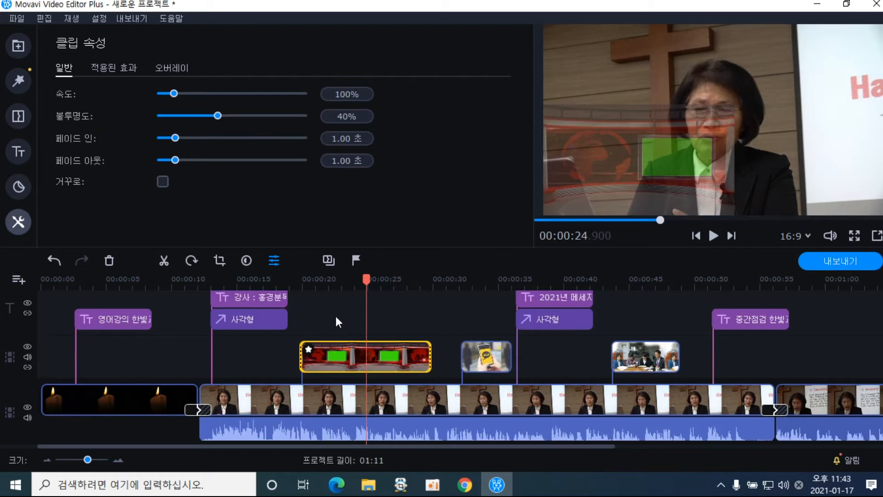
left_click(312, 284)
left_click_drag(313, 284, 304, 284)
left_click(714, 235)
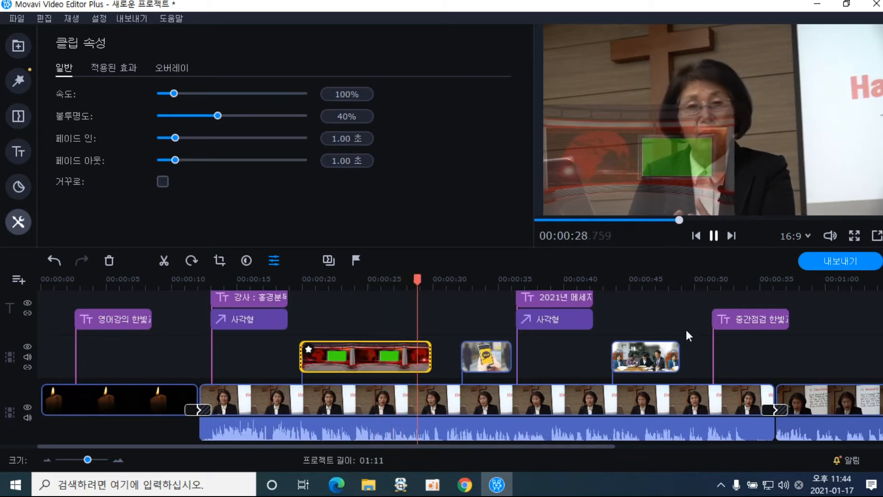
left_click(712, 237)
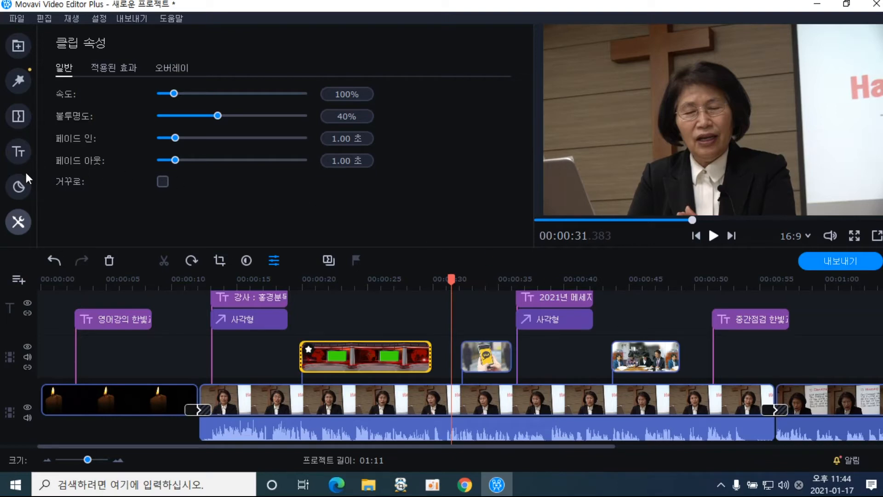
Trim the studio clip's right edge so it ends earlier on the timeline
left_click_drag(321, 281, 318, 281)
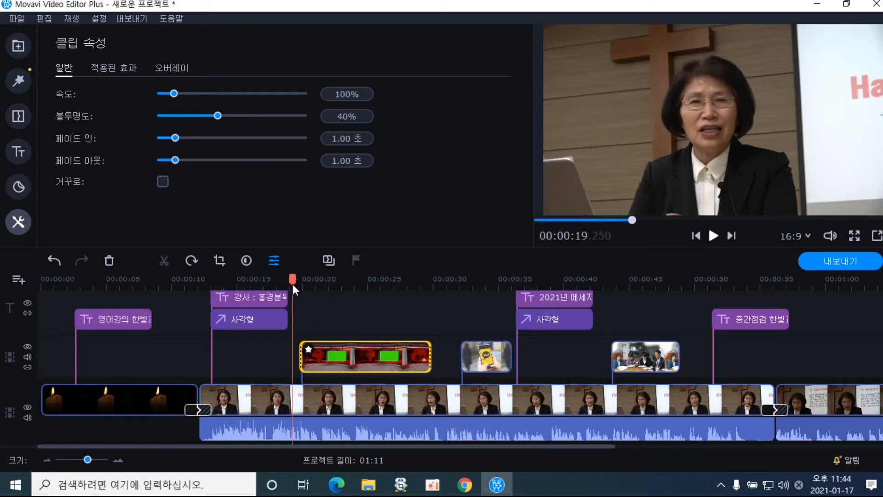
left_click(403, 363)
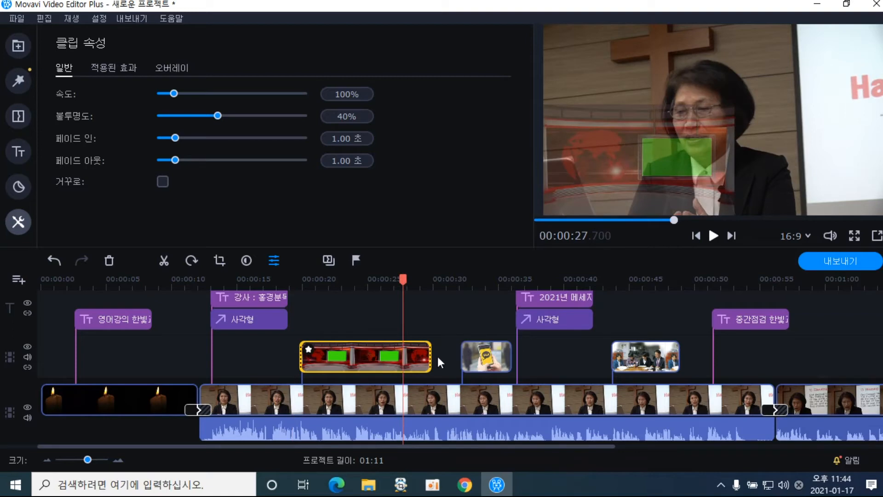
left_click_drag(430, 355, 369, 353)
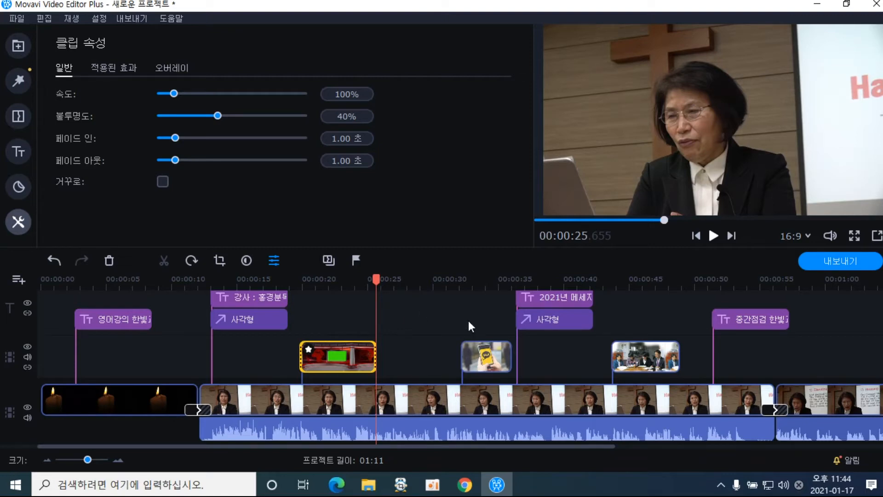
left_click(646, 357)
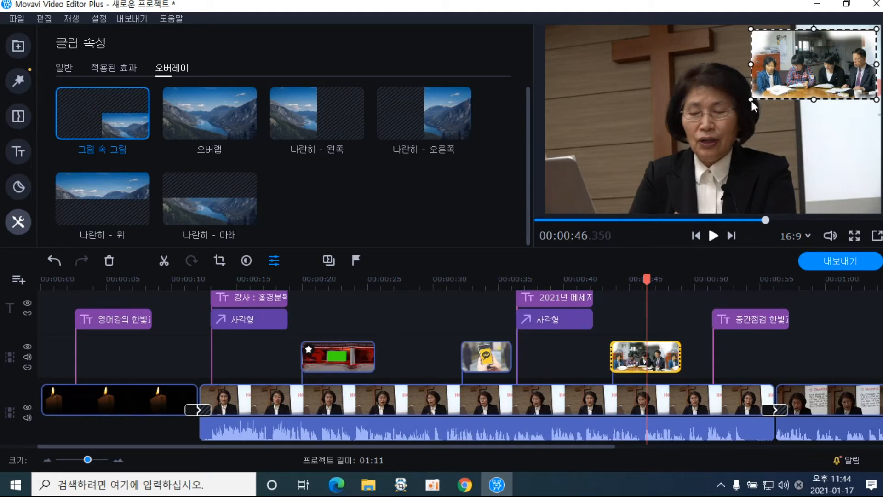
Drag the meeting-photo inset's bottom-left corner down and left to enlarge it
left_click_drag(751, 101, 634, 192)
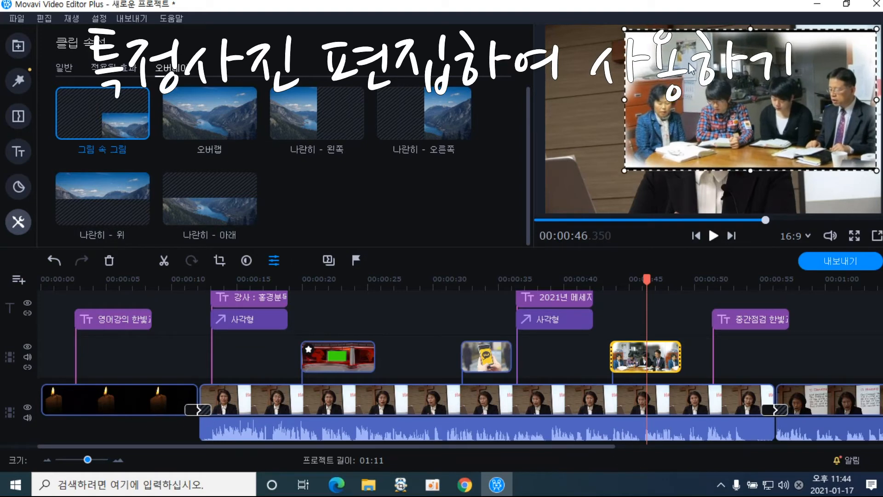
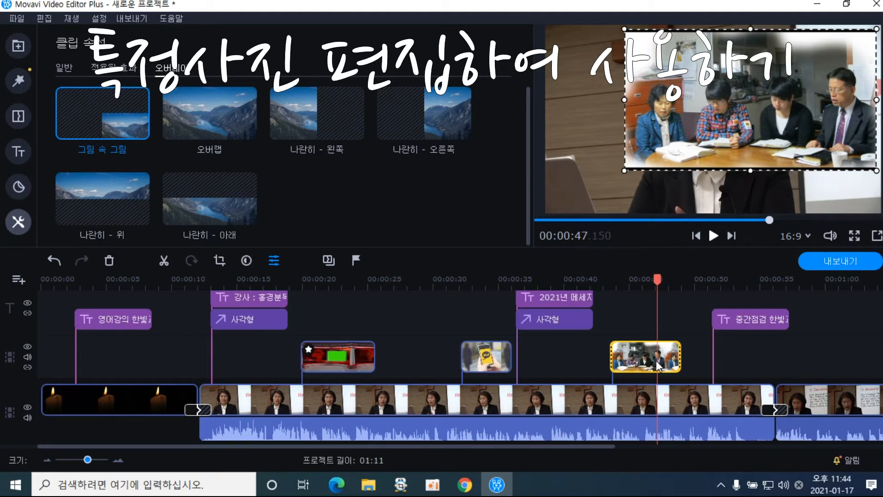
Crop the classroom photo overlay at 00:00:47 down to the two students reading
left_click(220, 261)
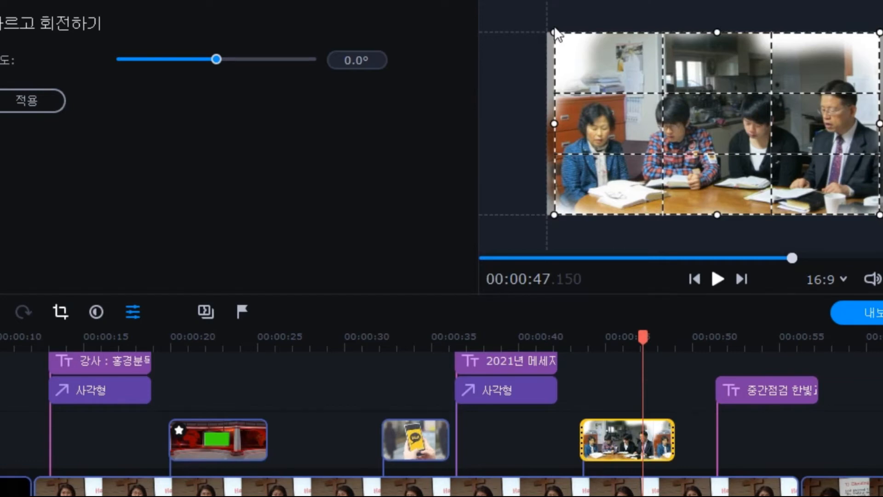
left_click_drag(553, 33, 628, 73)
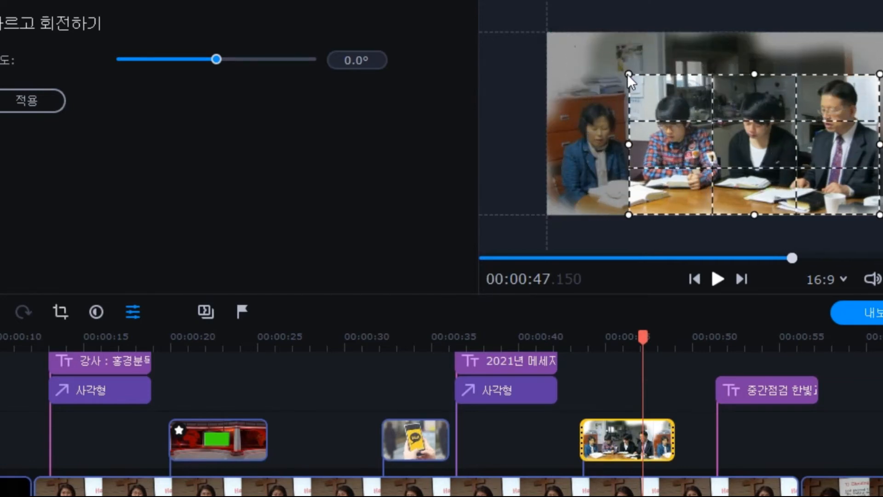
left_click_drag(879, 215, 801, 198)
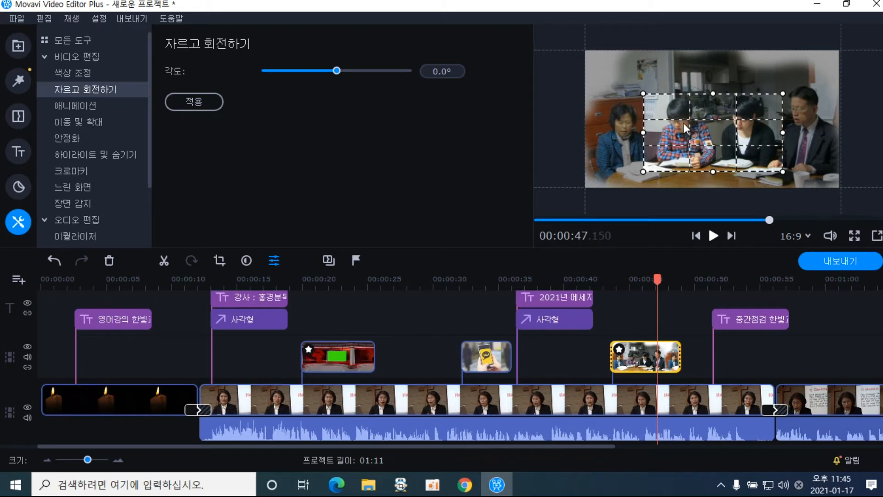
left_click(211, 102)
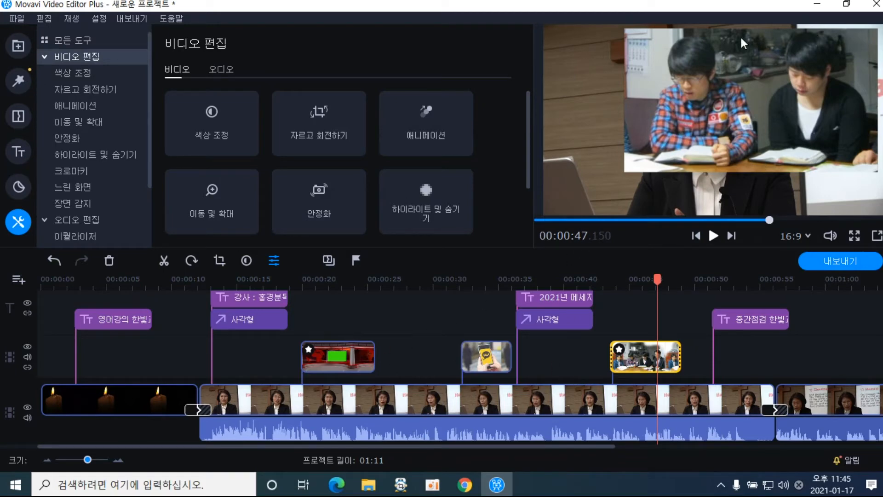
Shrink the students overlay into the top-right corner and play from about 00:00:42 to check
double_click(639, 365)
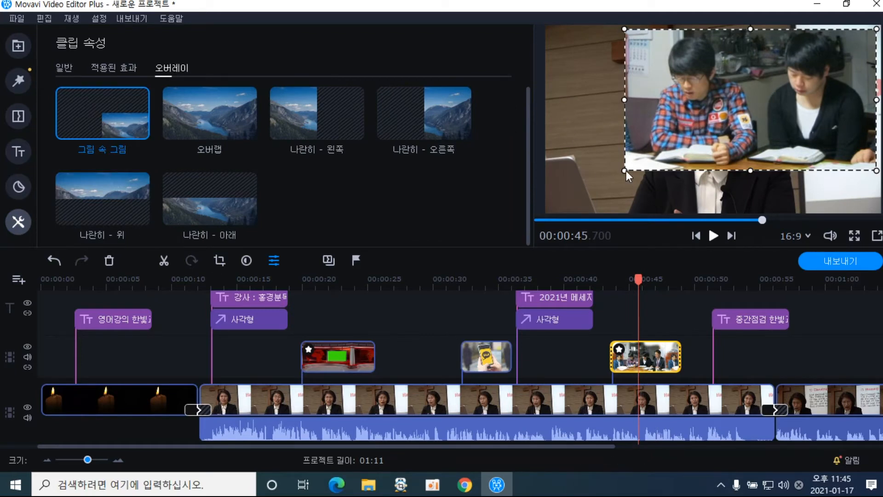
left_click_drag(625, 170, 767, 106)
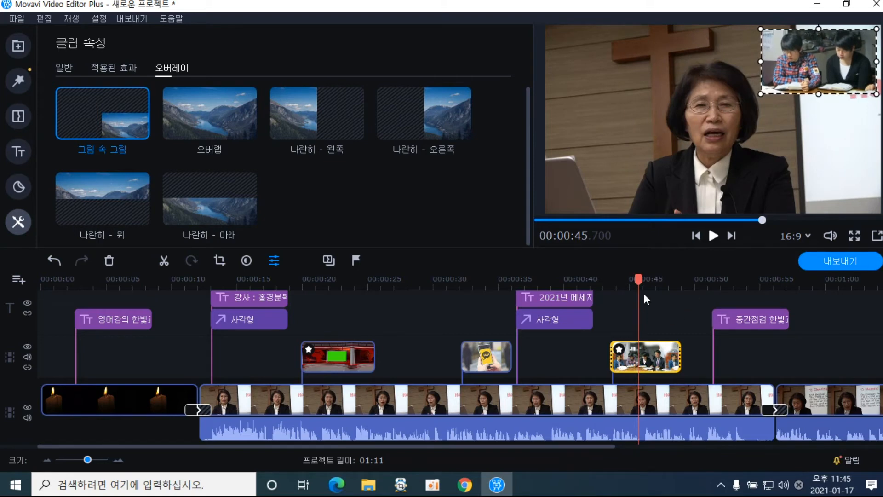
left_click_drag(639, 282, 600, 282)
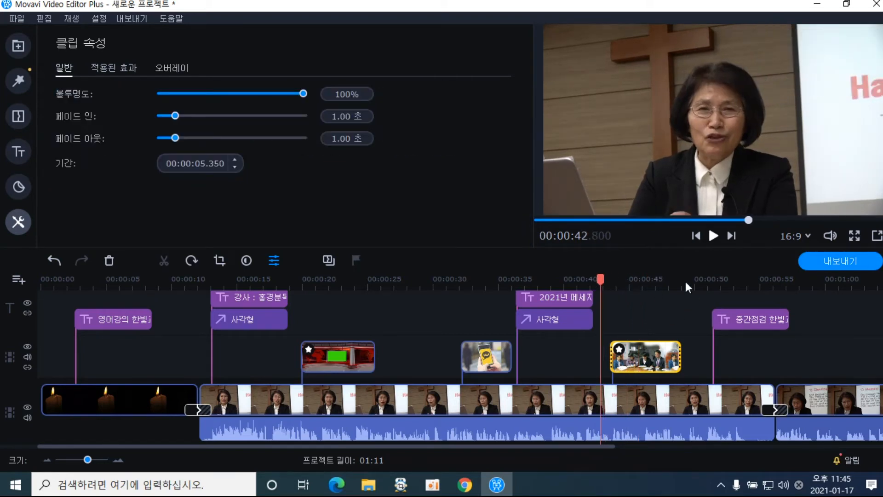
left_click(711, 237)
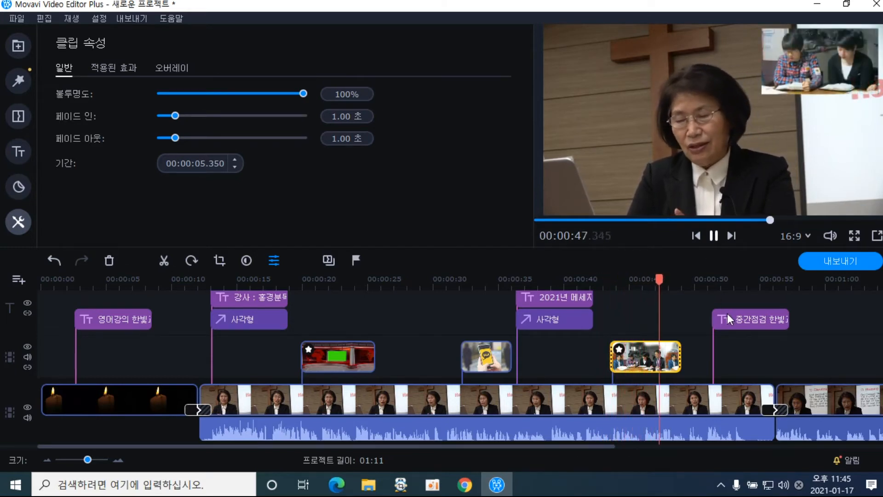
left_click(713, 235)
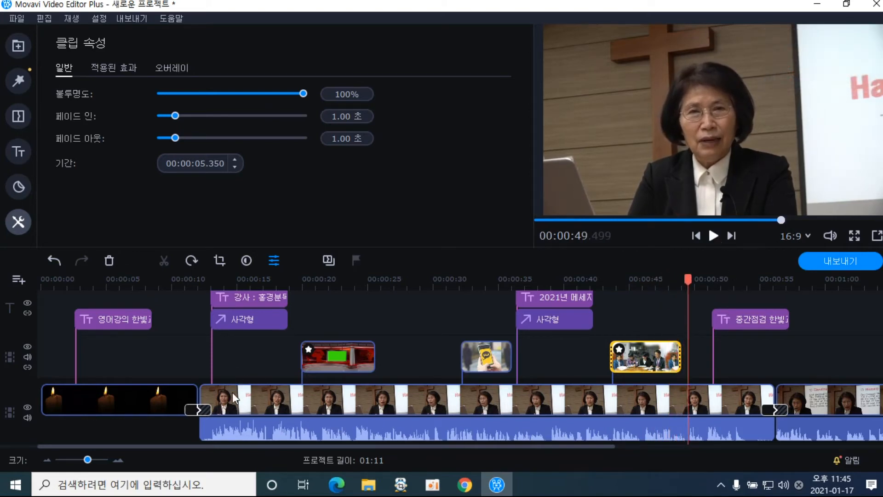
Select the lecture clip, then the KakaoTalk phone overlay, then move to about 00:00:23
left_click(296, 410)
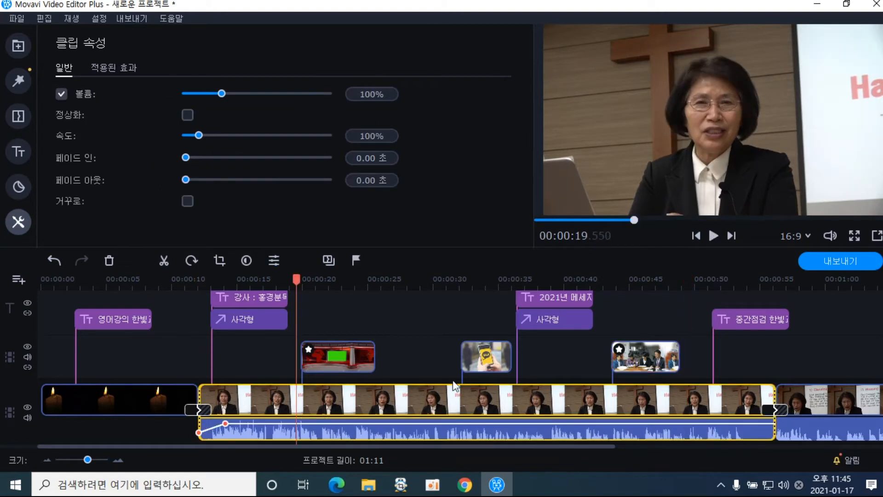
left_click(473, 365)
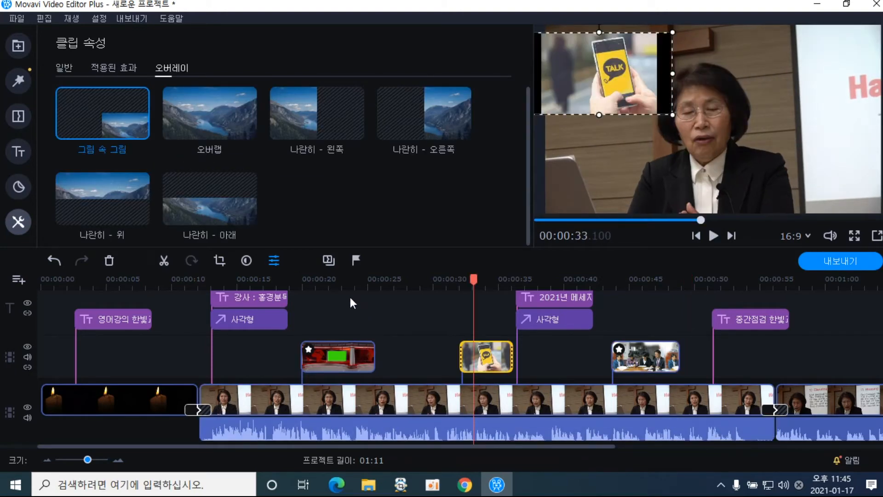
left_click(349, 293)
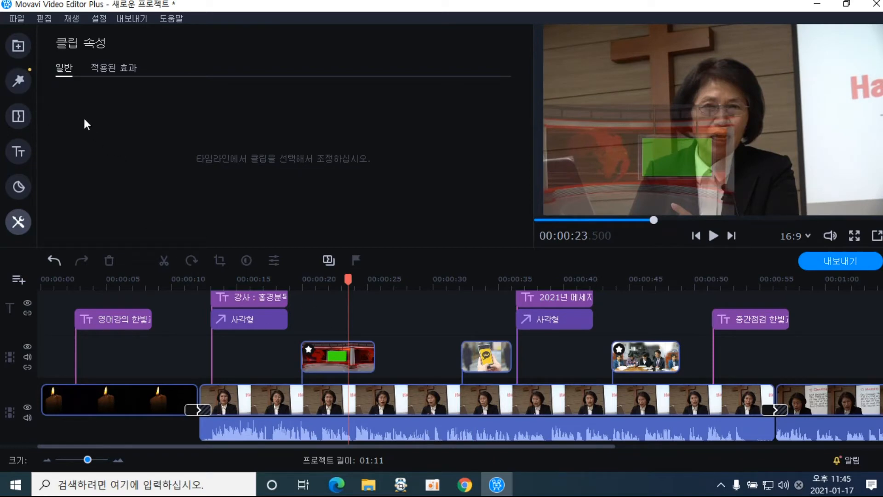
Place the built-in 시계 clock sample video on the overlay track at 00:00:25
left_click(23, 56)
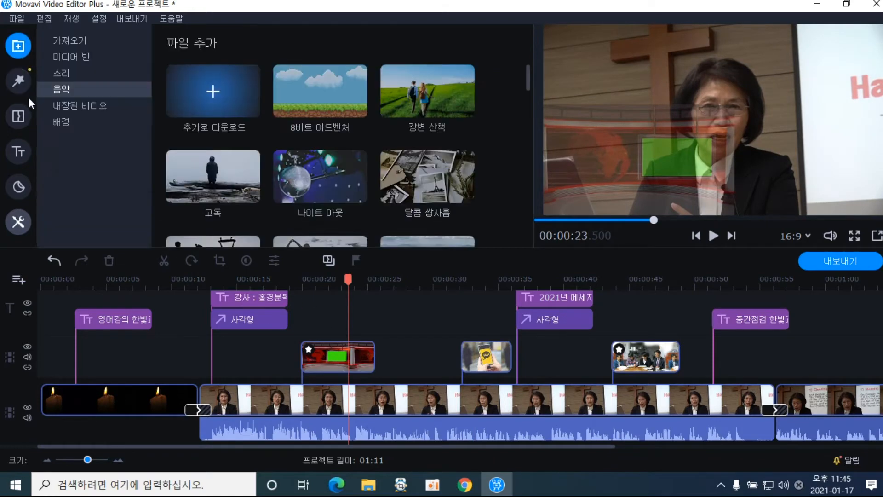
left_click(74, 110)
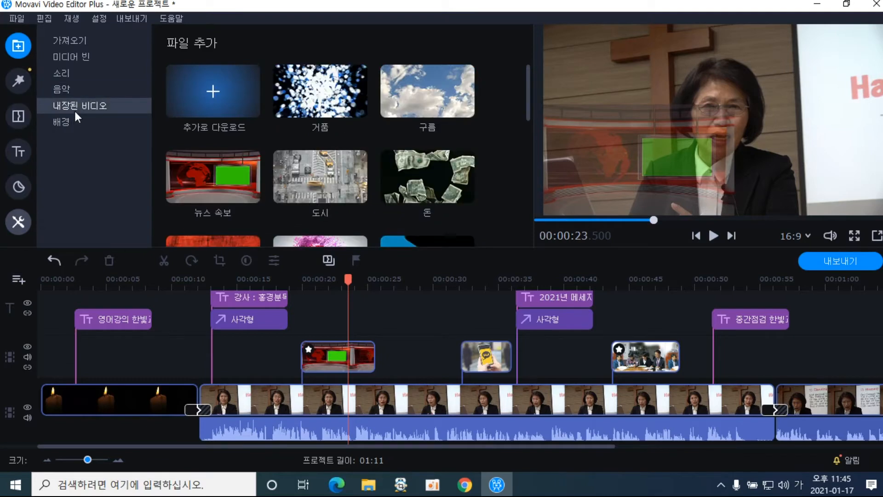
left_click_drag(528, 105, 522, 179)
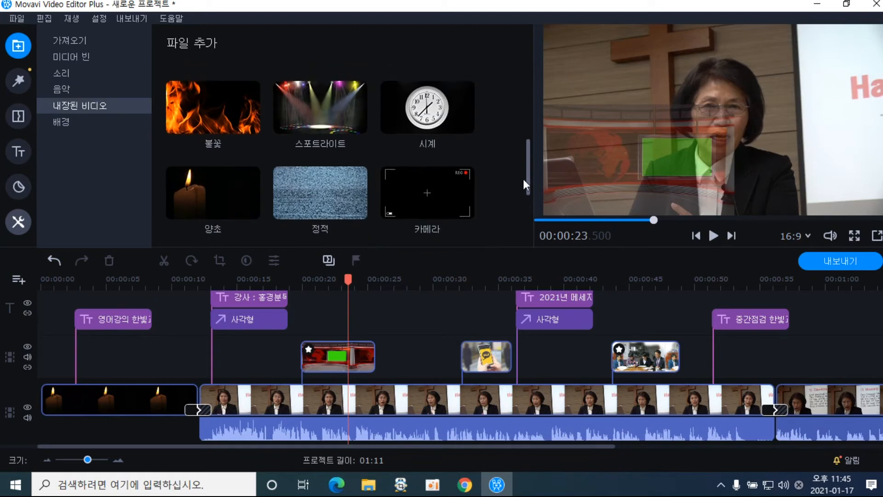
left_click(444, 127)
left_click_drag(444, 127, 375, 355)
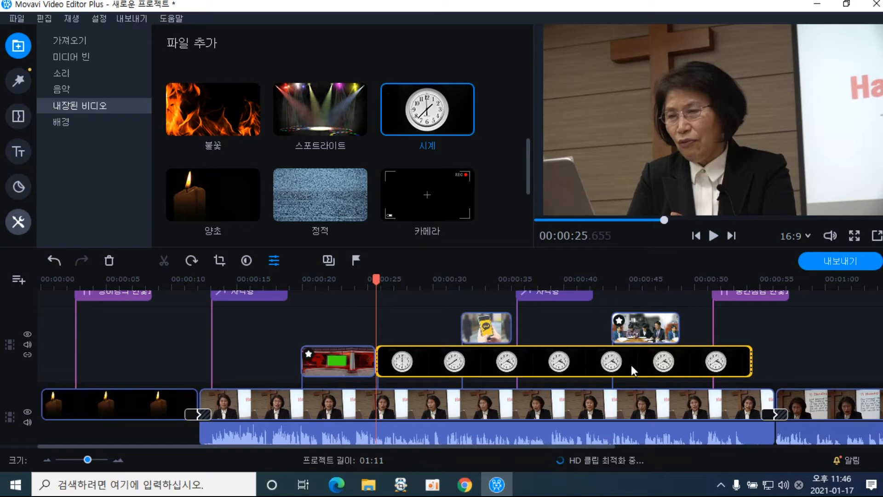
Shorten the clock clip to a few seconds and open its overlay settings
left_click_drag(750, 363, 448, 368)
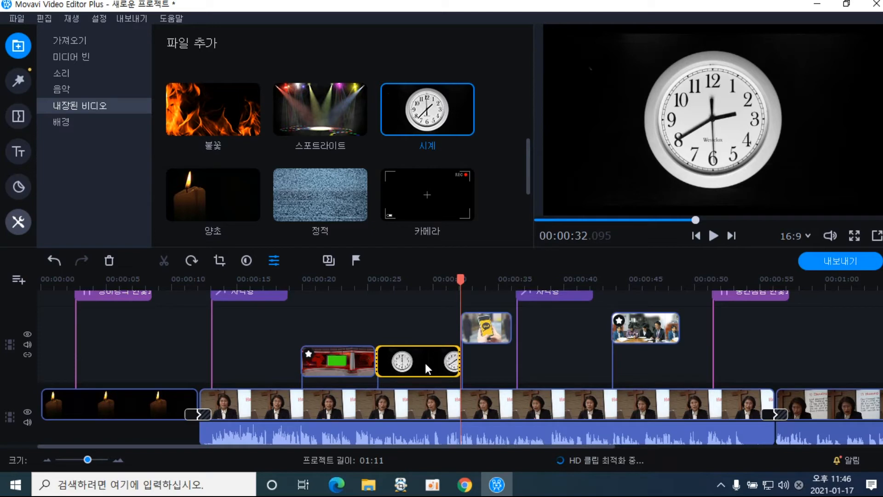
left_click(403, 365)
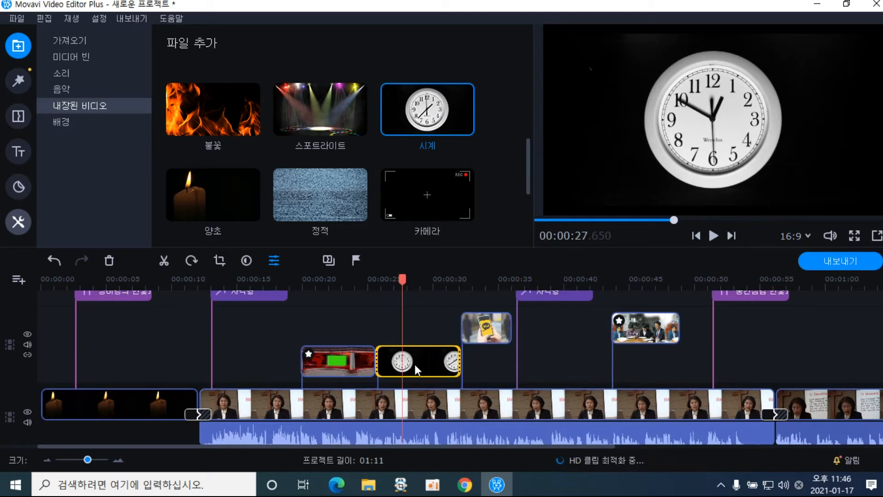
double_click(415, 364)
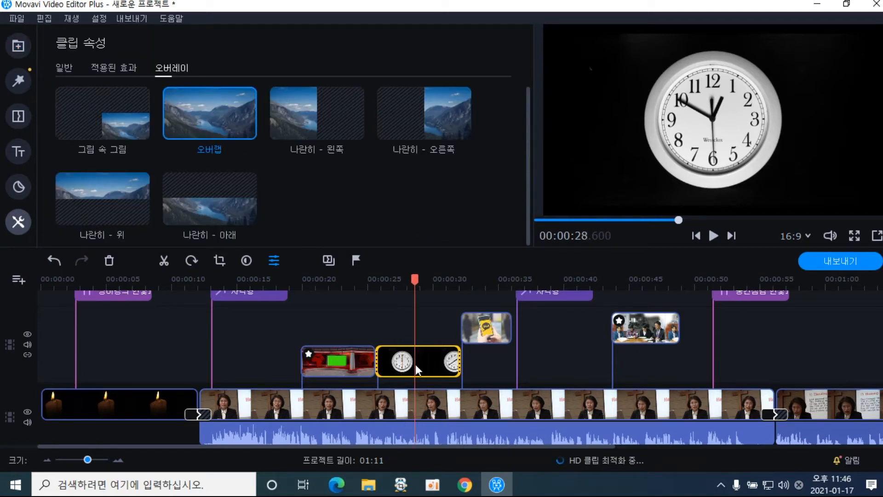
Show the clock as a picture-in-picture box, slightly enlarged, in the upper area of the video
left_click(102, 112)
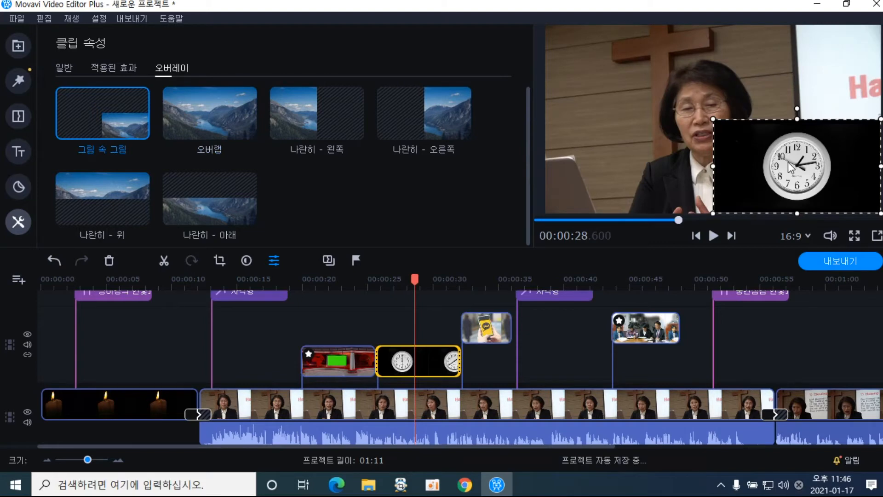
left_click_drag(789, 167, 592, 85)
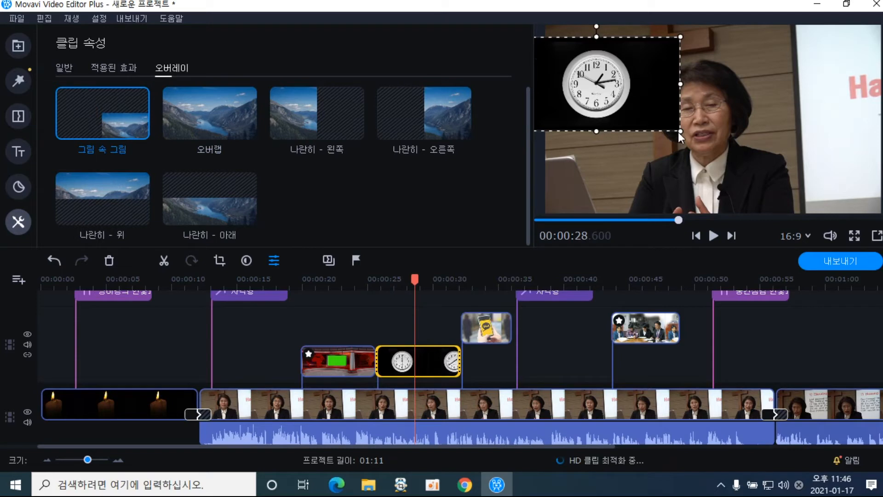
left_click_drag(680, 131, 683, 133)
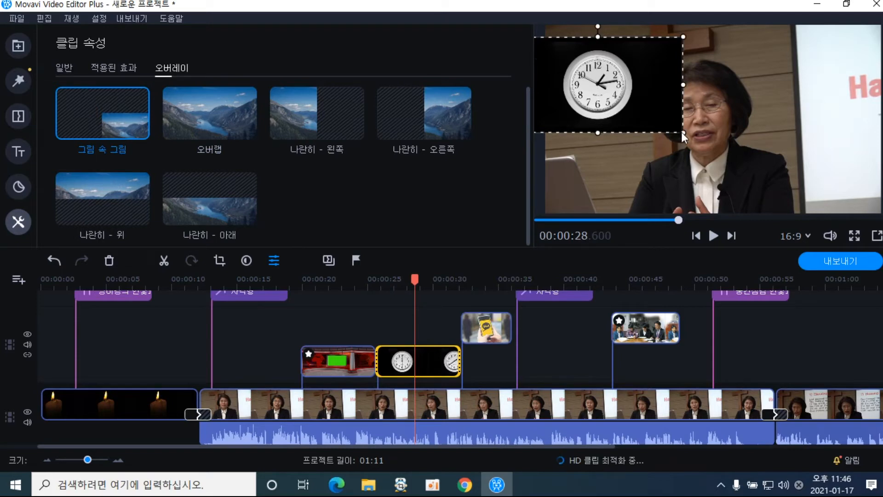
mouse_move(608, 107)
left_mouse_down()
mouse_move(628, 119)
mouse_move(609, 110)
left_mouse_up()
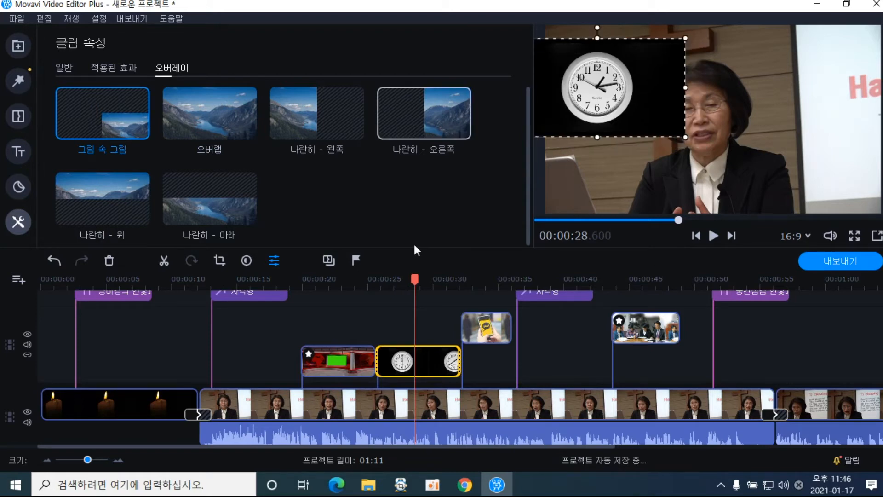
Play back to review the clock, then move its box to the top-right corner
left_click(714, 236)
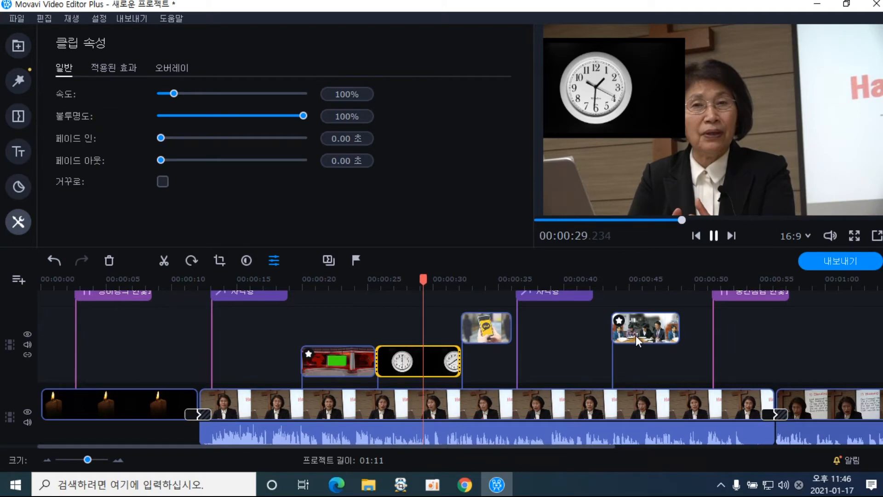
left_click(714, 237)
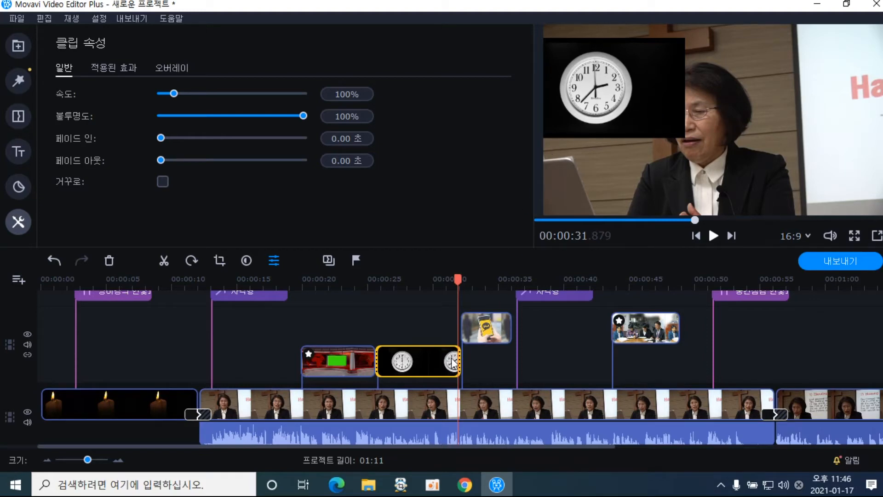
double_click(432, 368)
left_click_drag(602, 104, 800, 107)
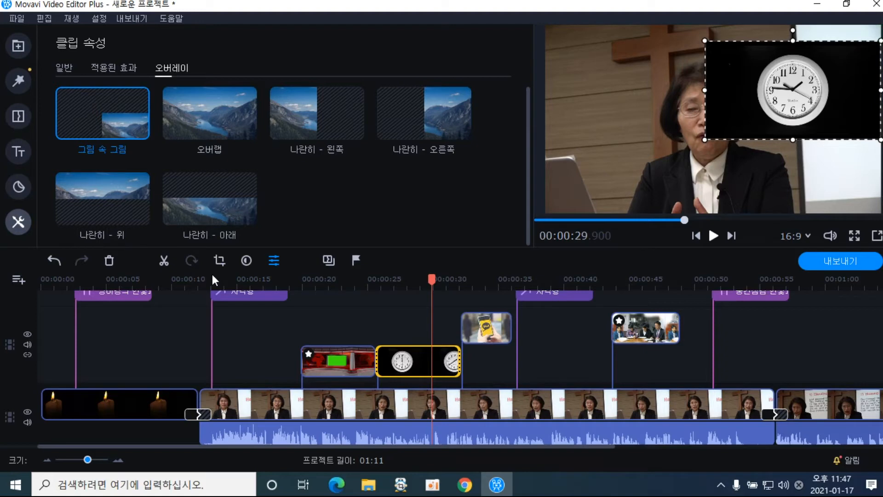
Crop all four sides of the clock video in tight around the clock face
left_click(218, 261)
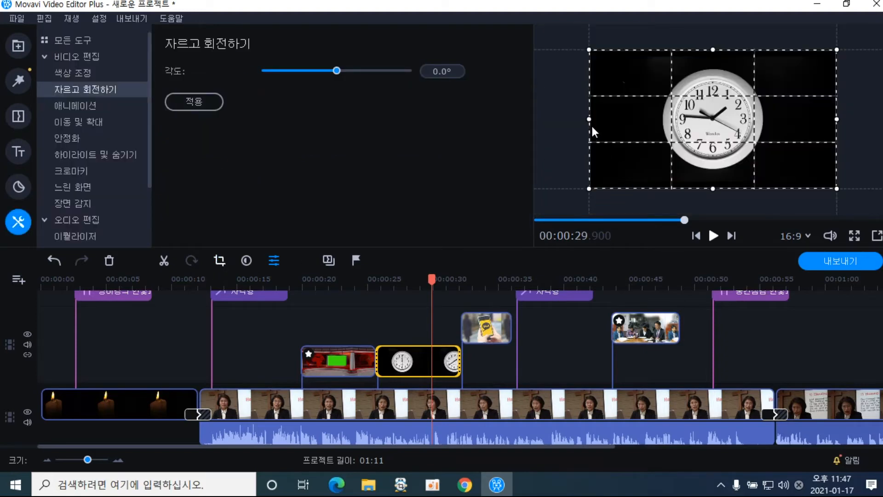
left_click_drag(590, 120, 654, 119)
left_click_drag(837, 118, 768, 126)
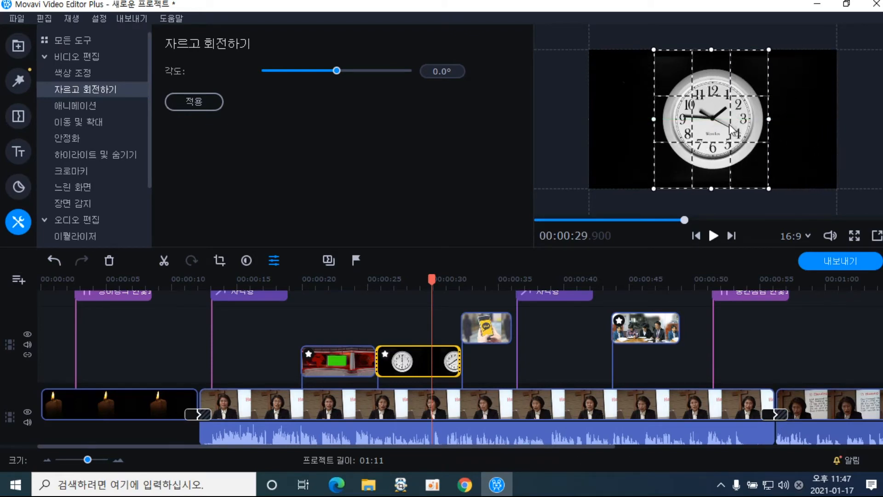
left_click_drag(709, 49, 709, 61)
left_click_drag(711, 188, 710, 175)
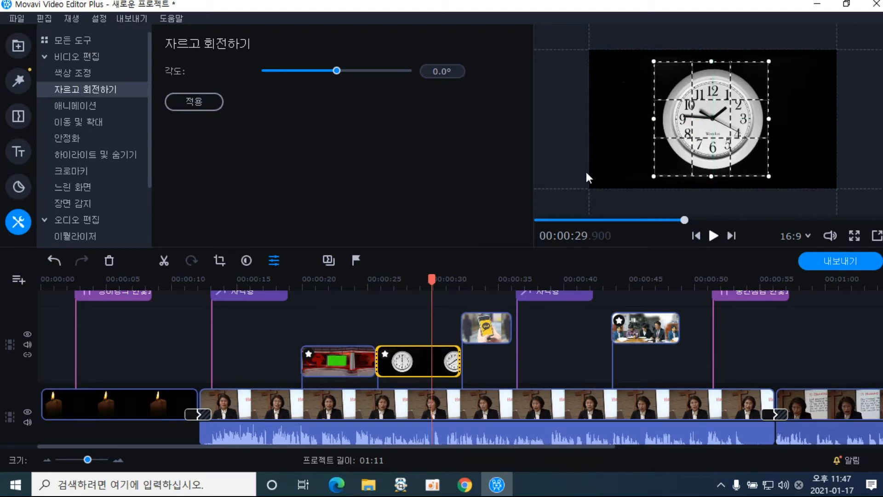
left_click(203, 101)
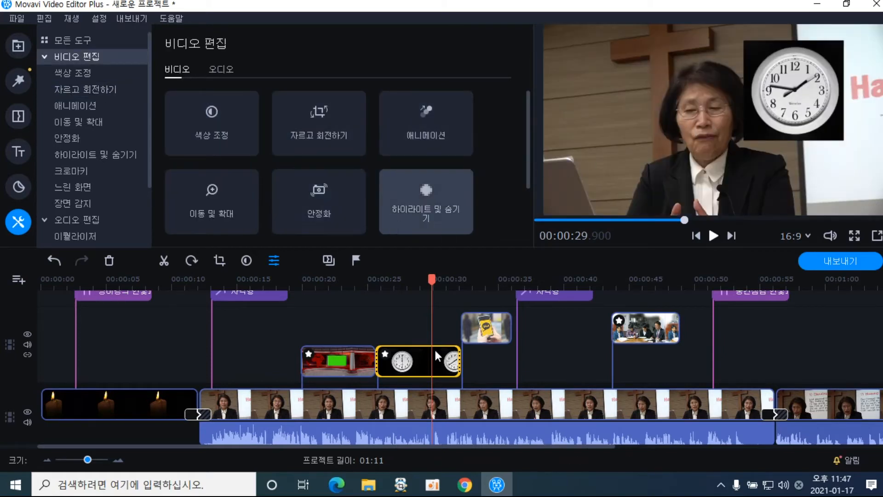
Make the clock box smaller and realign its position over the speaker video
double_click(419, 357)
left_click_drag(787, 100, 812, 90)
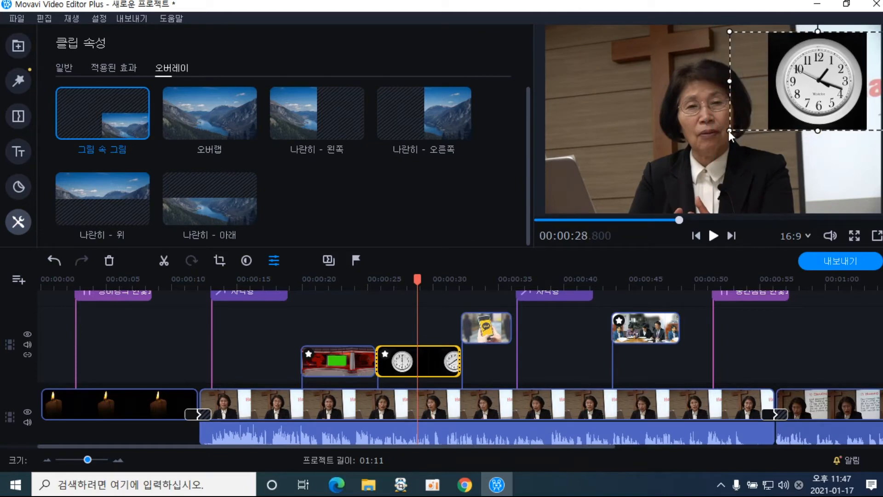
left_click_drag(728, 130, 747, 124)
left_click_drag(822, 98, 592, 105)
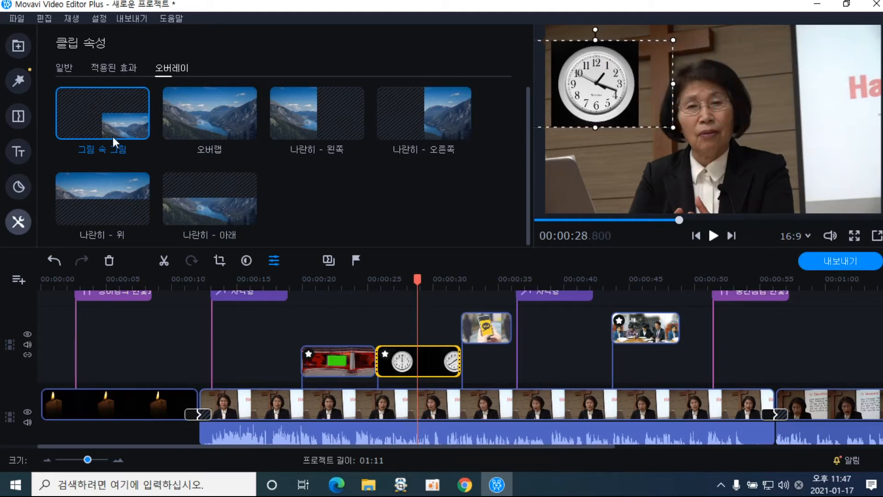
Give the clock overlay a 1-second fade-in and a 1-second fade-out
left_click(63, 66)
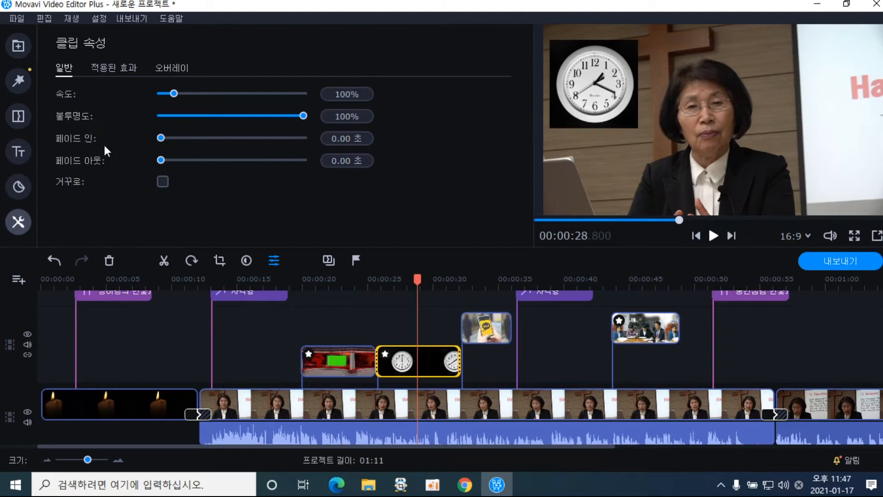
left_click(175, 138)
left_click(175, 160)
Play from 00:00:25.450 to check the clock fades, then return to 00:00:28.700
left_click(374, 280)
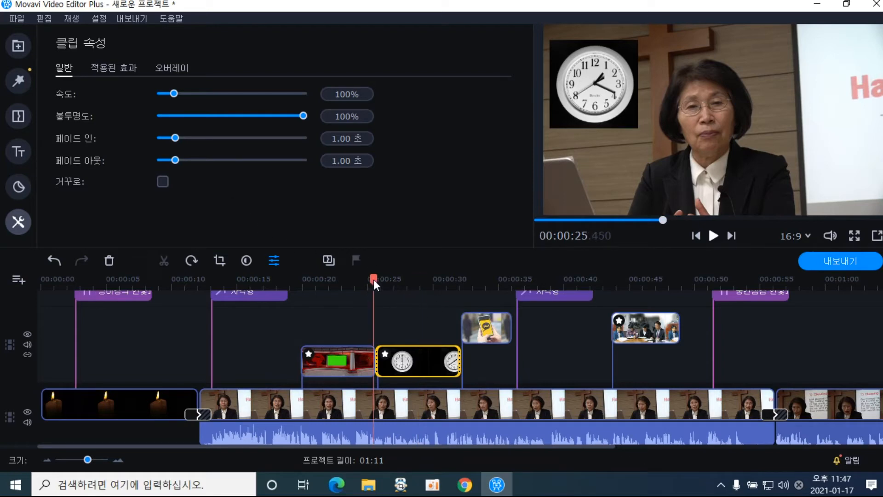
left_click(713, 236)
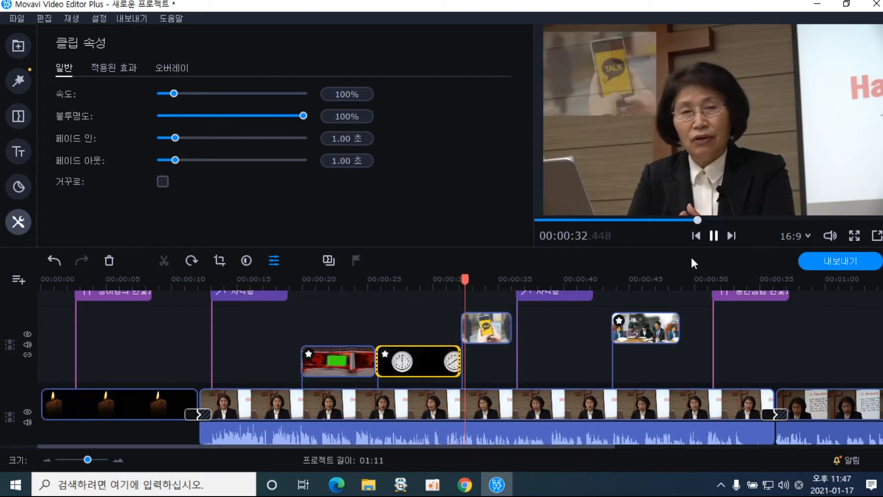
left_click(714, 234)
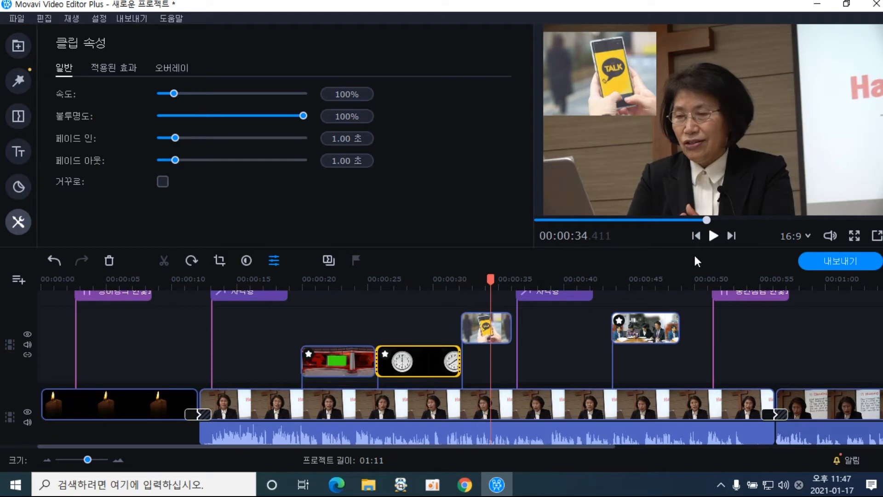
left_click(416, 357)
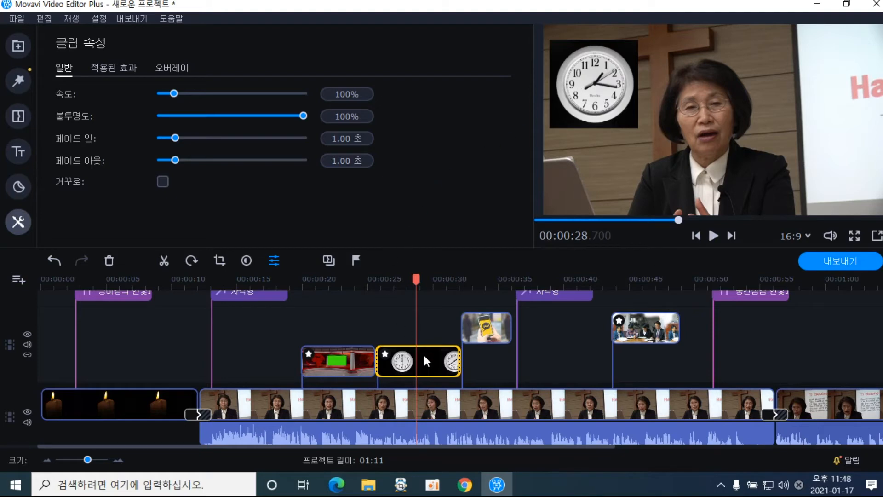
left_click_drag(416, 282, 453, 285)
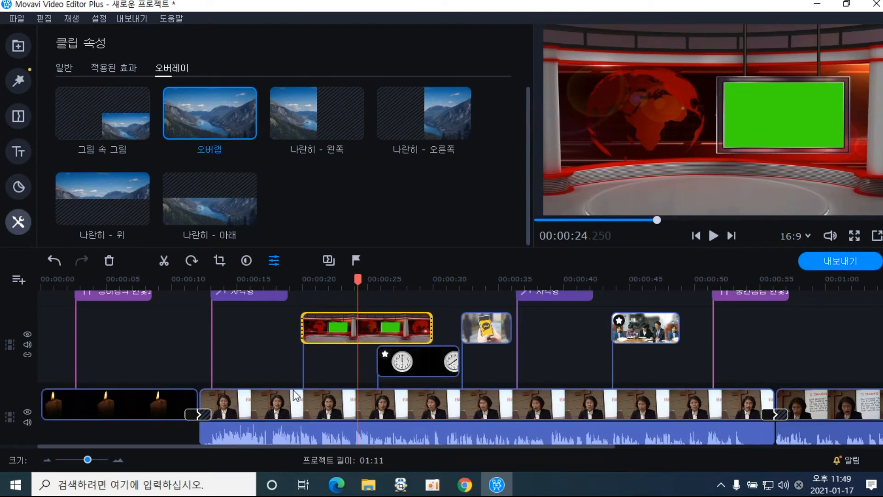
left_click(283, 276)
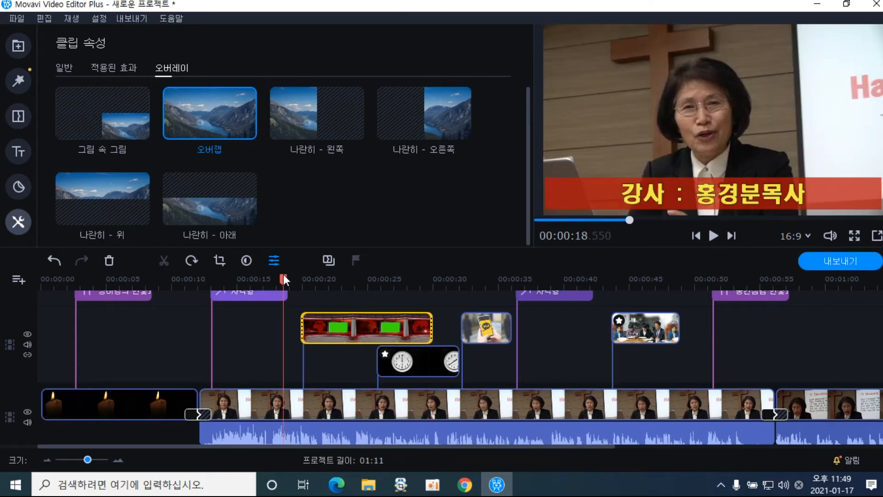
left_click(368, 330)
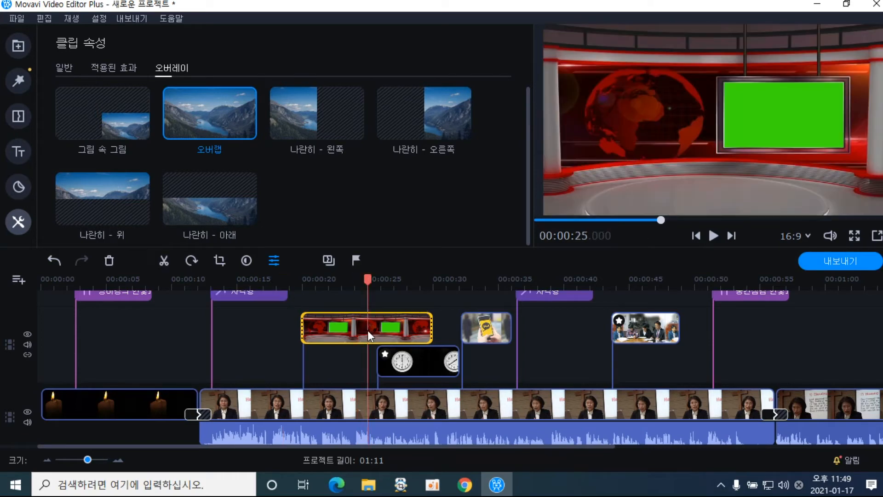
left_click(310, 412)
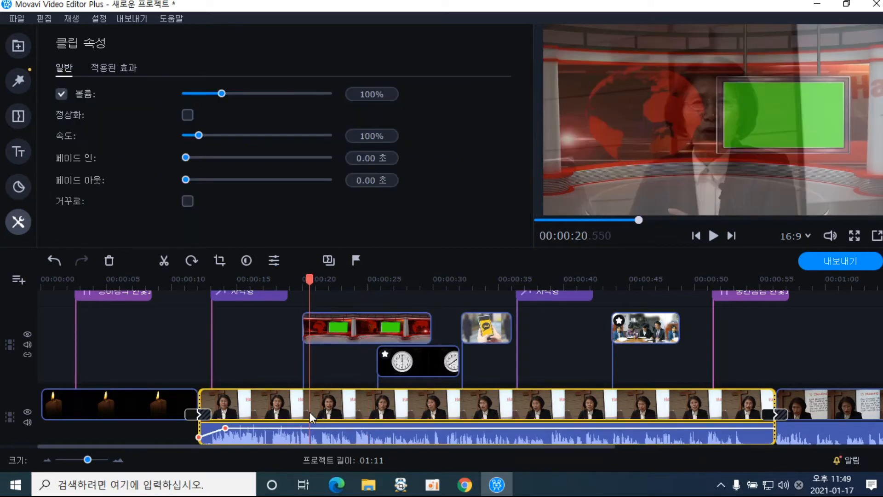
left_click(336, 327)
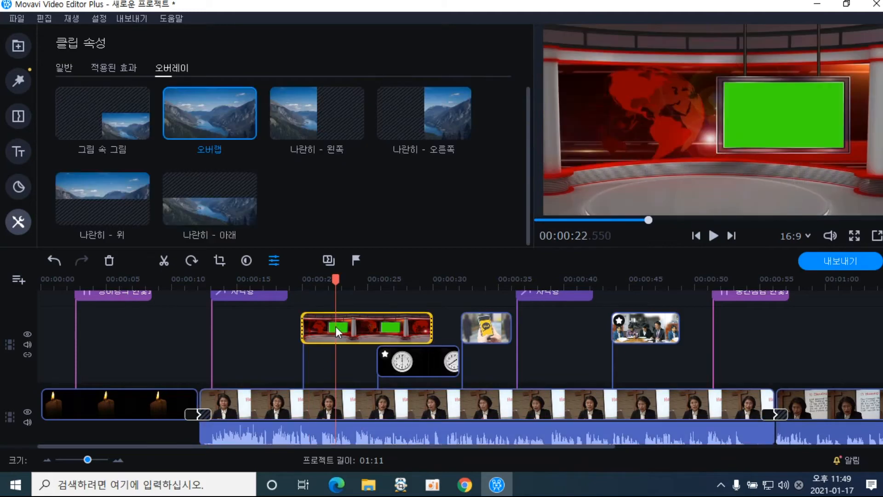
left_click(333, 412)
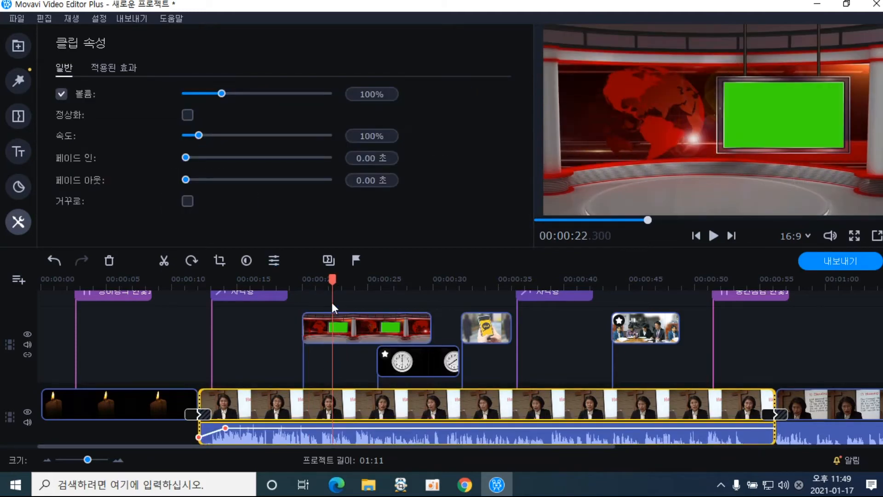
Split the lecture clip at 00:00:20 and again at 00:00:29.75
left_click_drag(332, 286, 303, 285)
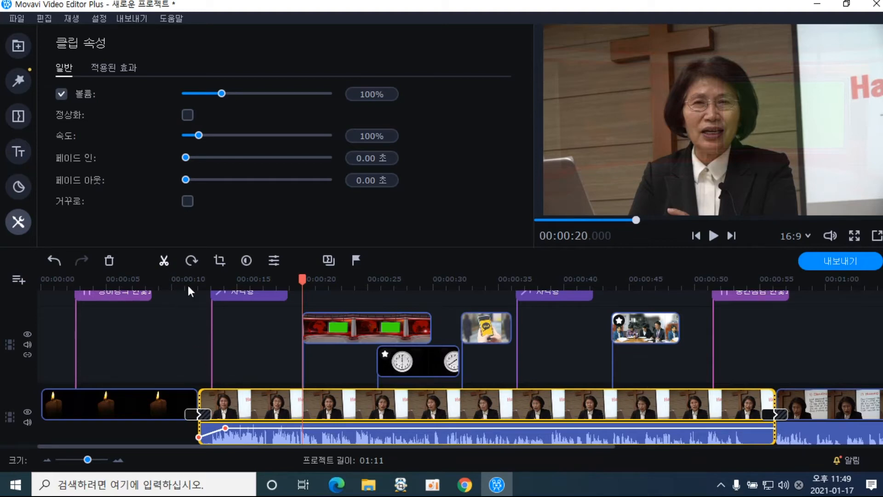
key("ctrl+b")
left_click_drag(302, 278, 430, 282)
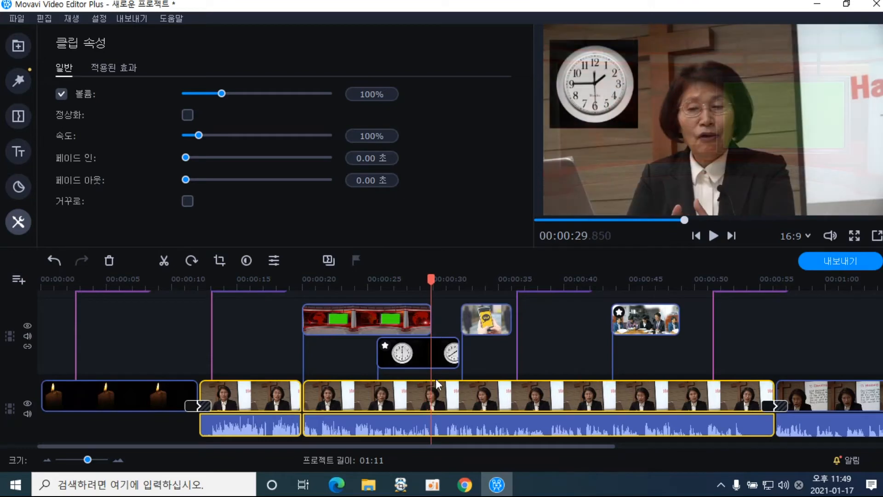
left_click(432, 381)
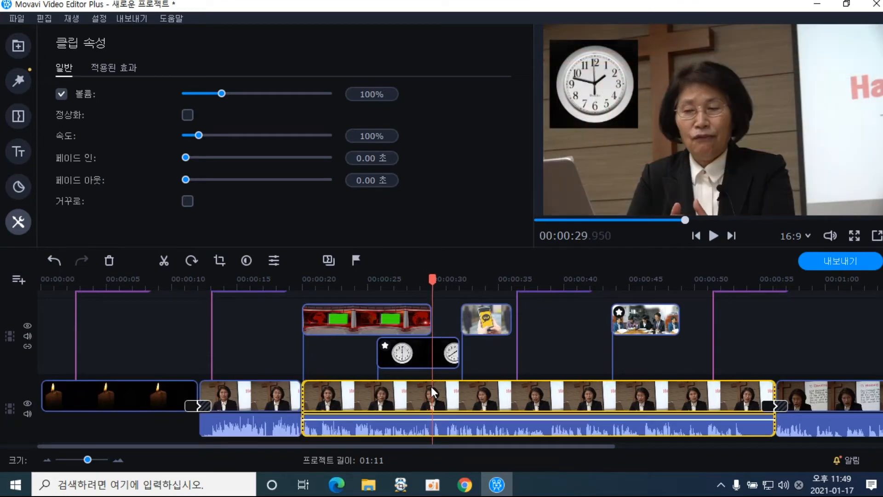
left_click_drag(432, 282, 430, 282)
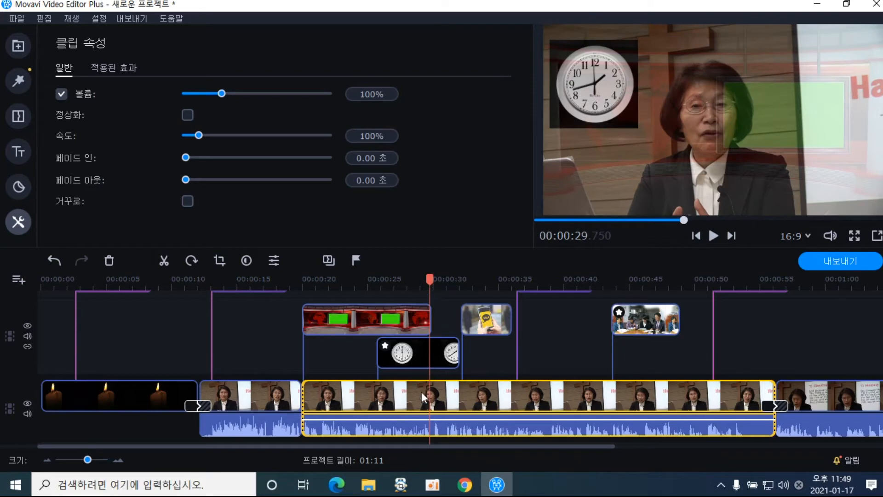
left_click(164, 261)
Copy the lecture section that starts at 00:00:20
left_click(365, 407)
right_click(367, 408)
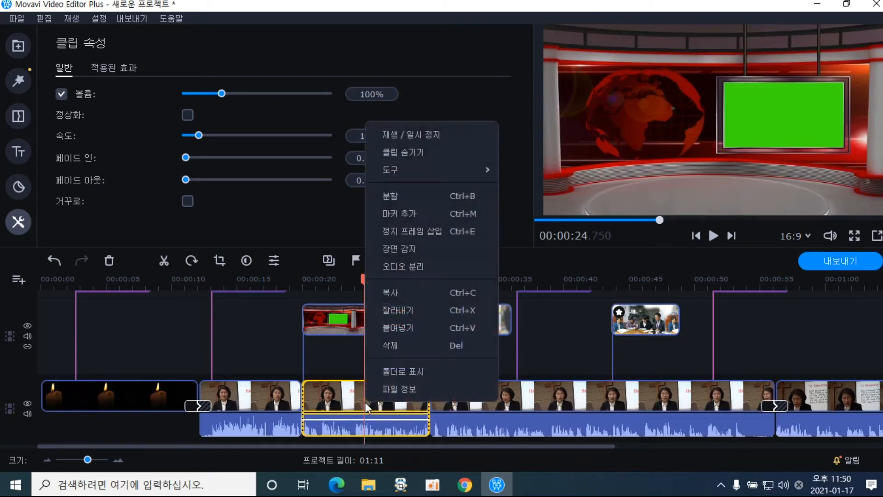
left_click(400, 294)
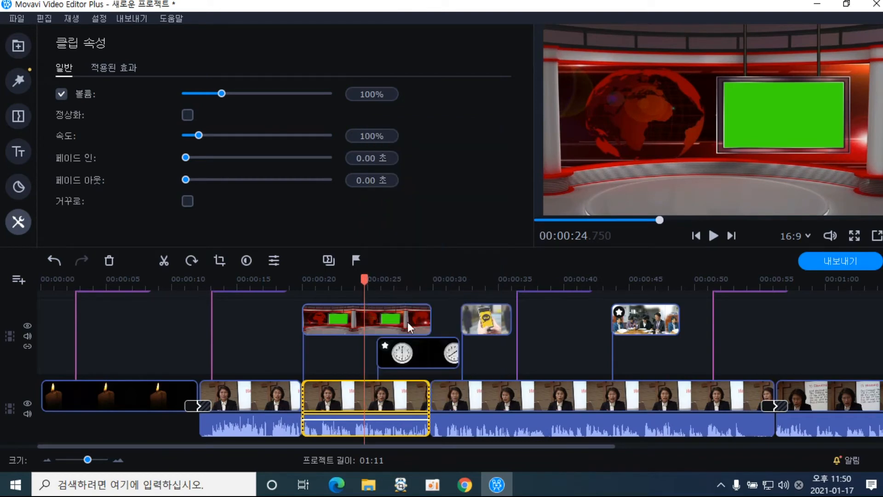
Add a title track, then paste the copied section onto a new top track at 00:00:20
left_click(26, 281)
left_click(30, 302)
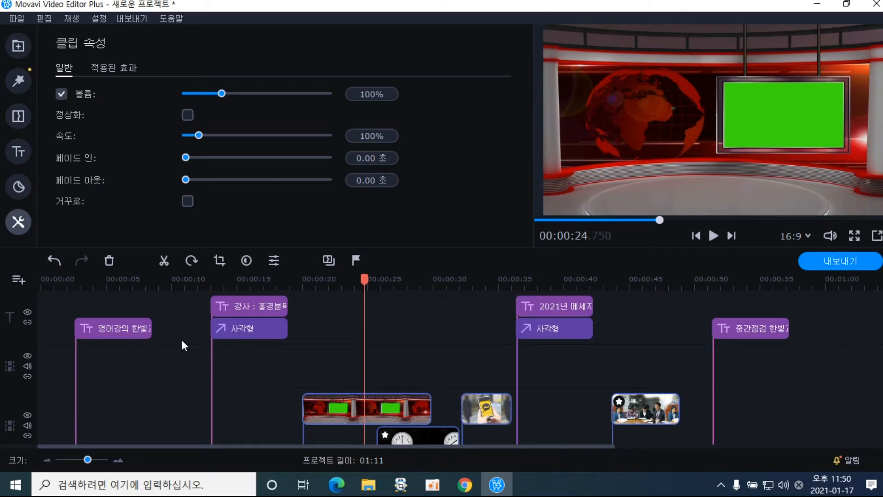
left_click(332, 371)
right_click(333, 369)
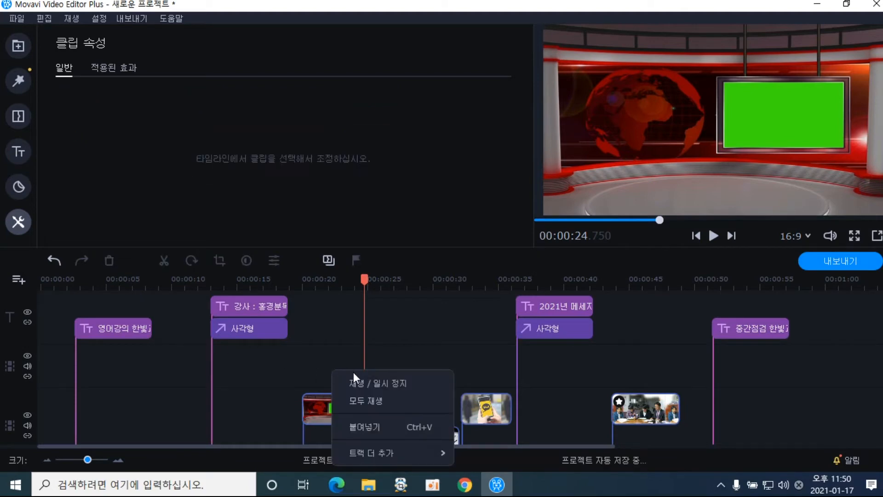
left_click(369, 424)
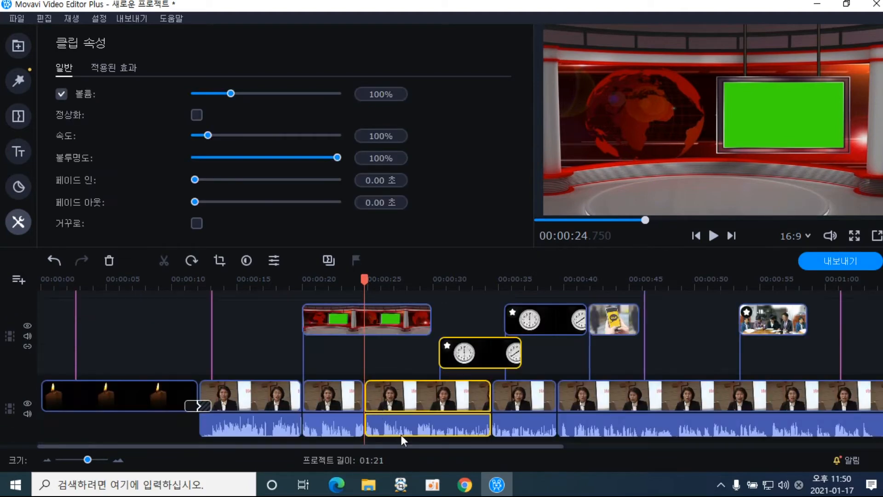
left_click_drag(465, 415, 366, 311)
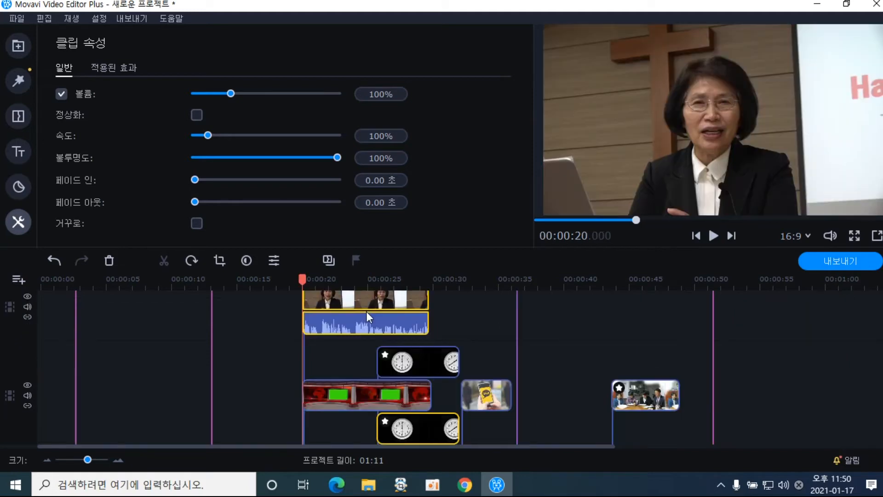
Mute the top track holding the copied lecture section and move to about 00:00:24.8
left_click(371, 308)
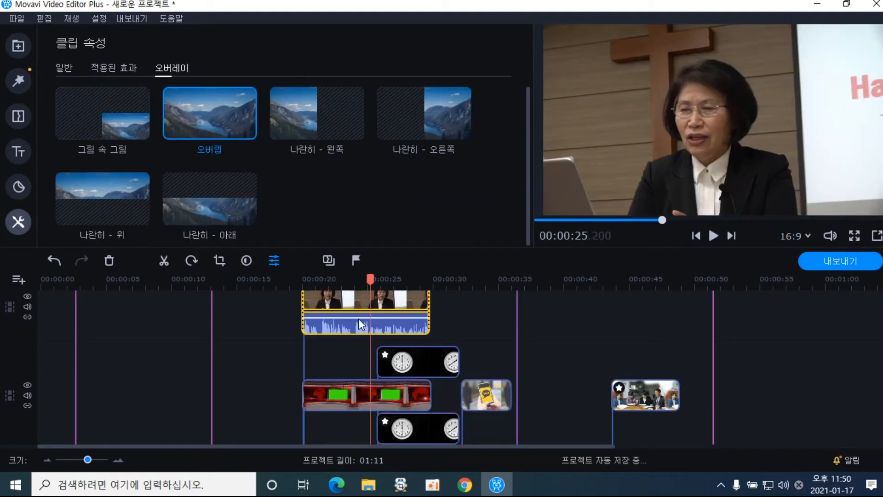
left_click(27, 307)
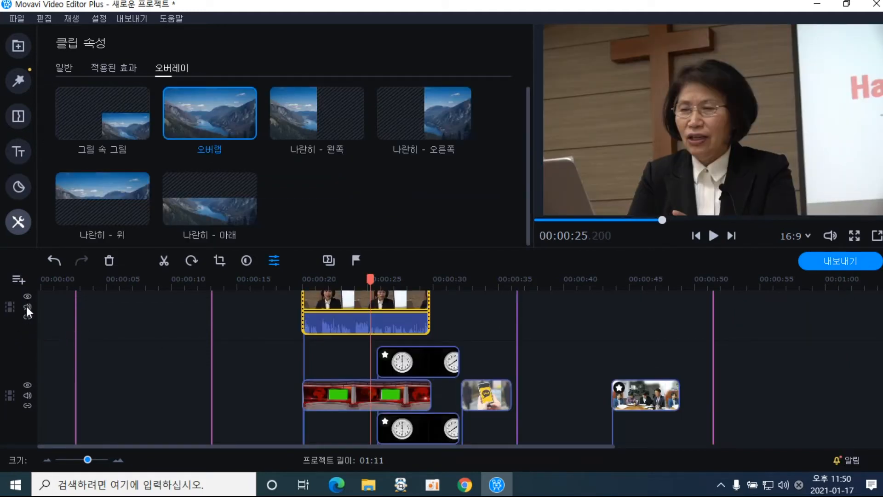
left_click(353, 300)
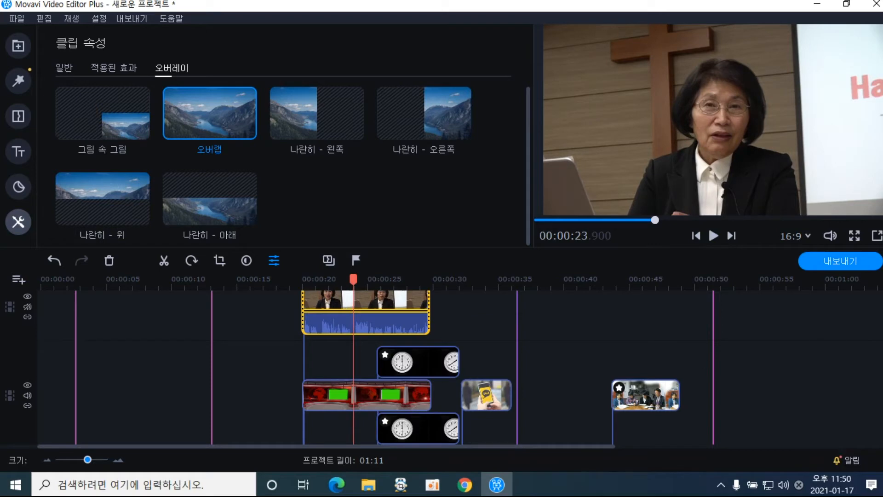
scroll(390, 398, "down", 3)
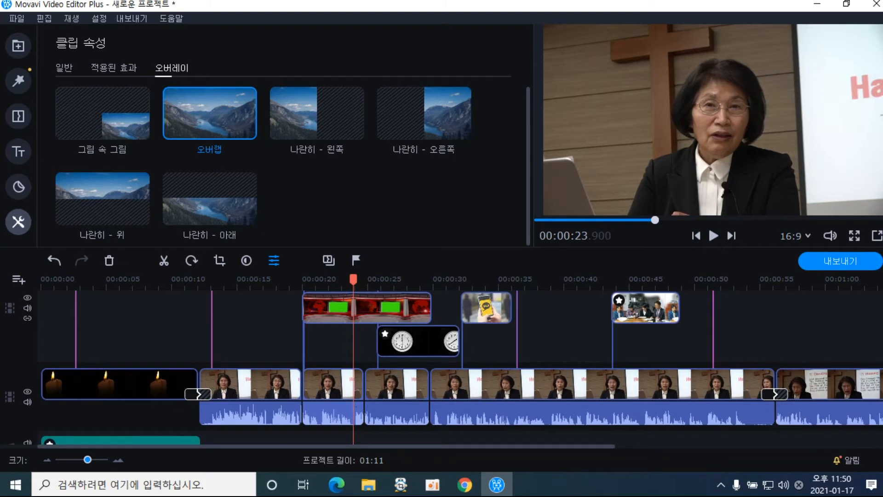
scroll(480, 371, "up", 4)
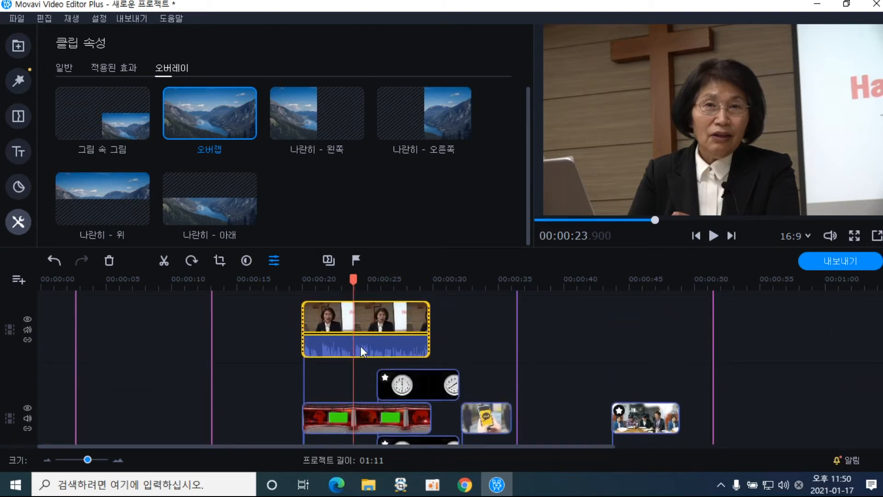
left_click(365, 327)
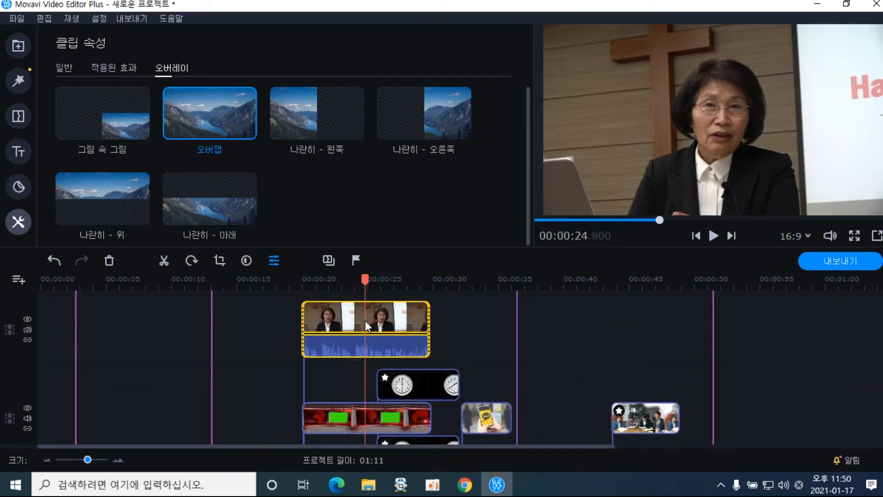
Make the copied section a picture-in-picture inset sized to fill the newsroom's green screen
left_click(117, 132)
left_click_drag(801, 211, 765, 201)
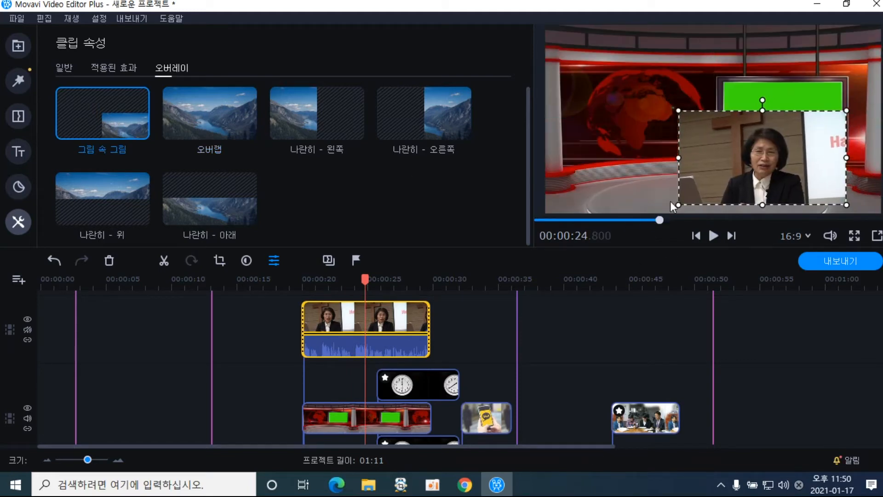
left_click_drag(678, 205, 757, 124)
left_click_drag(833, 144, 811, 139)
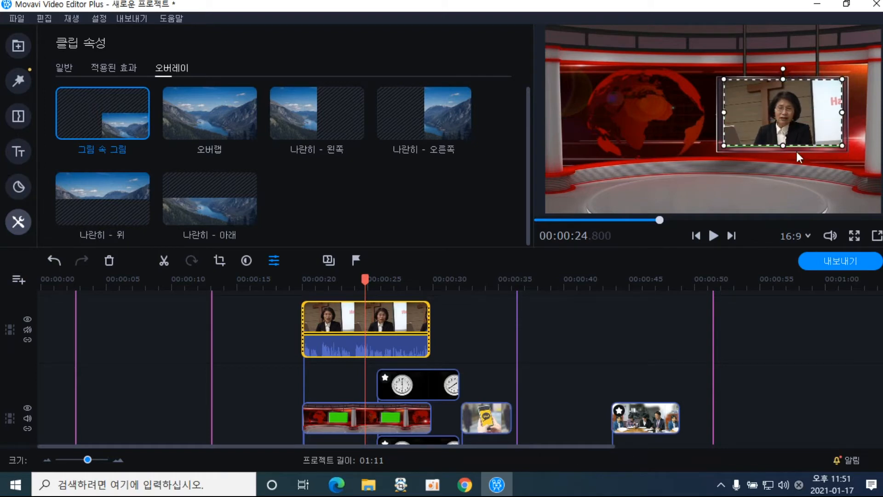
left_click_drag(724, 146, 745, 138)
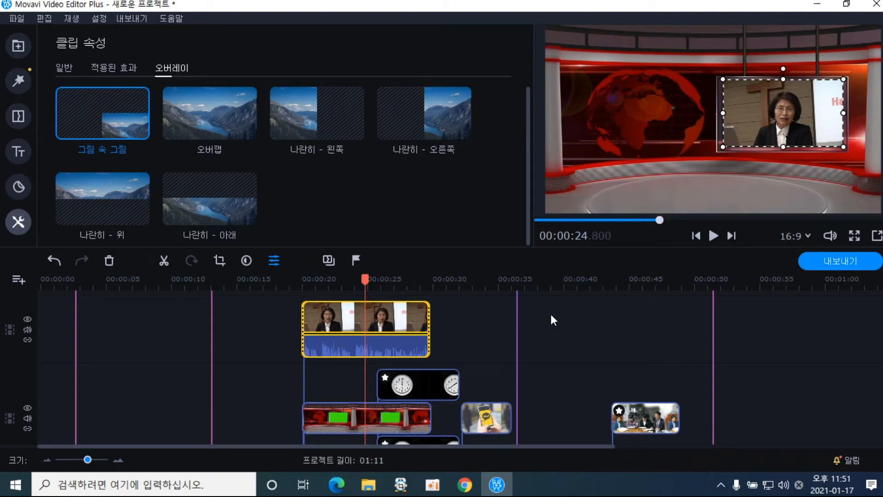
left_click(297, 283)
left_click(332, 286)
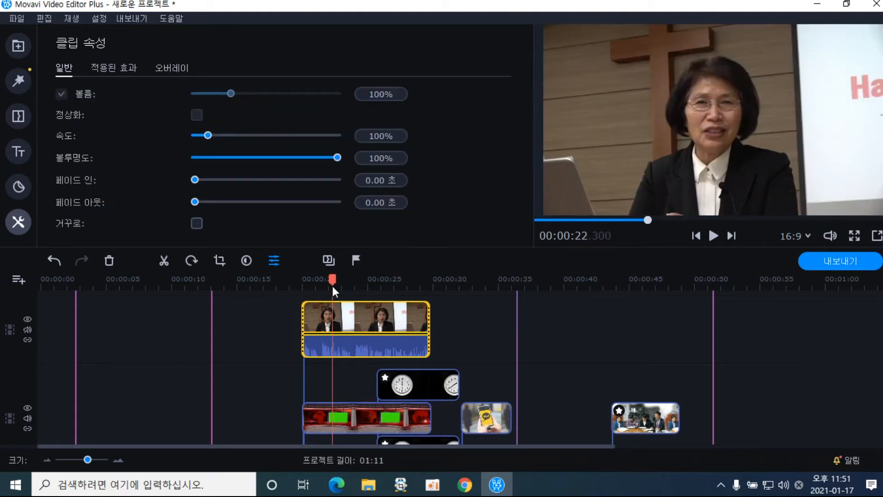
left_click(275, 283)
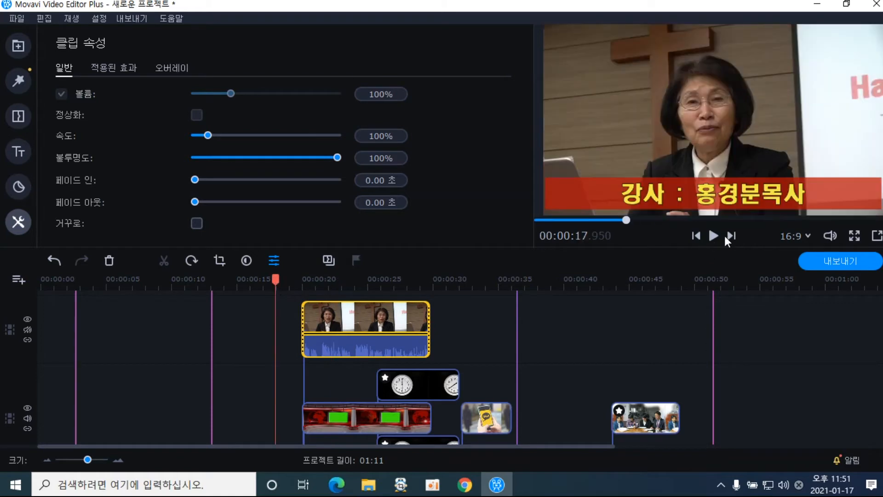
left_click(712, 235)
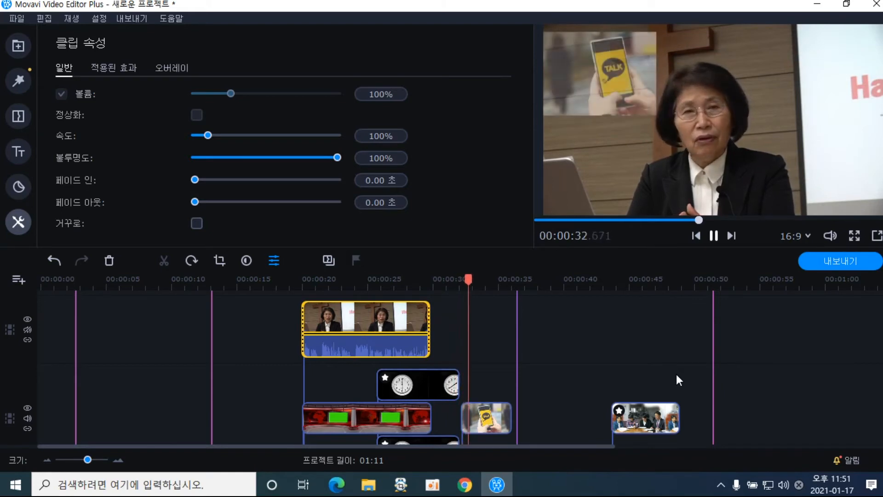
left_click(712, 236)
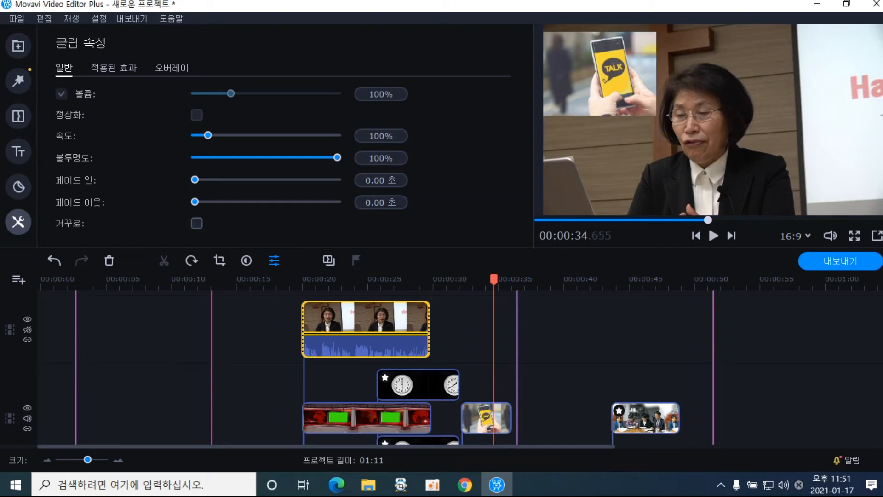
scroll(279, 388, "down", 3)
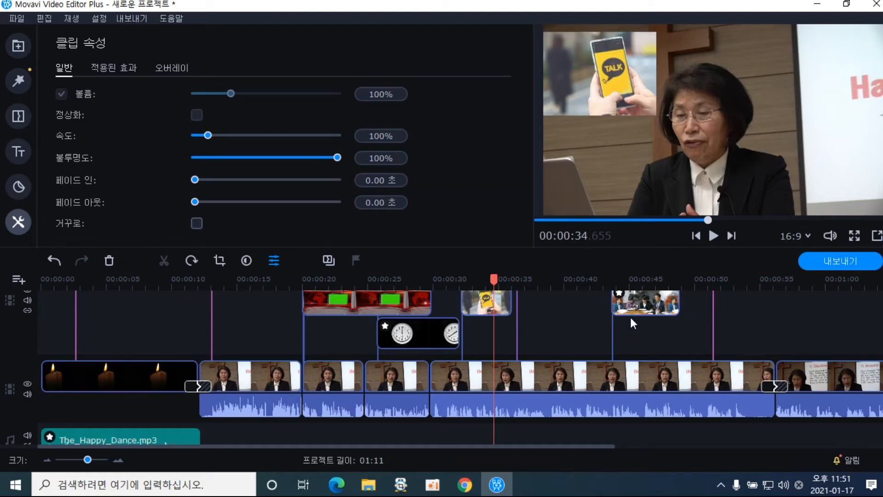
scroll(460, 368, "up", 3)
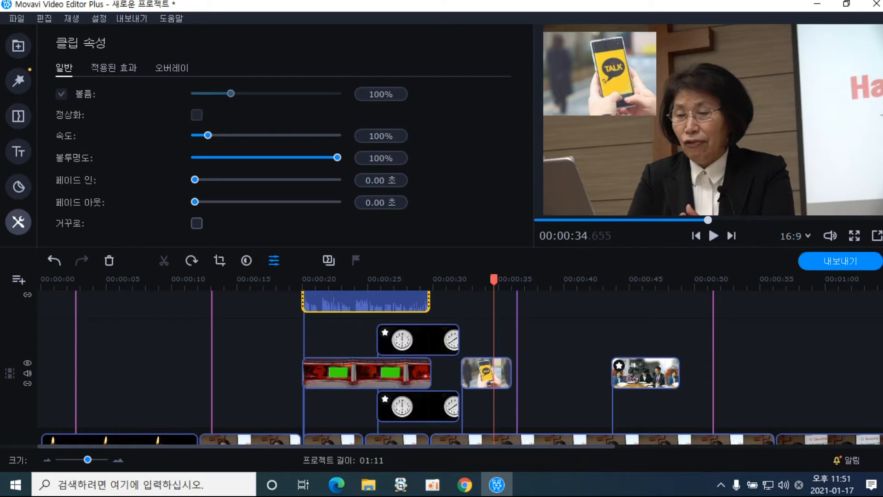
scroll(459, 368, "up", 2)
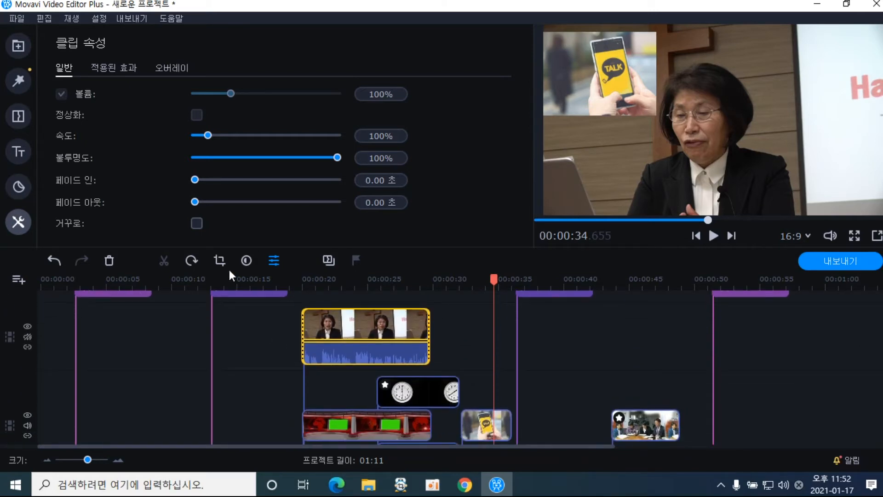
Nudge the lecturer's picture-in-picture box within the news studio screen
left_click(159, 69)
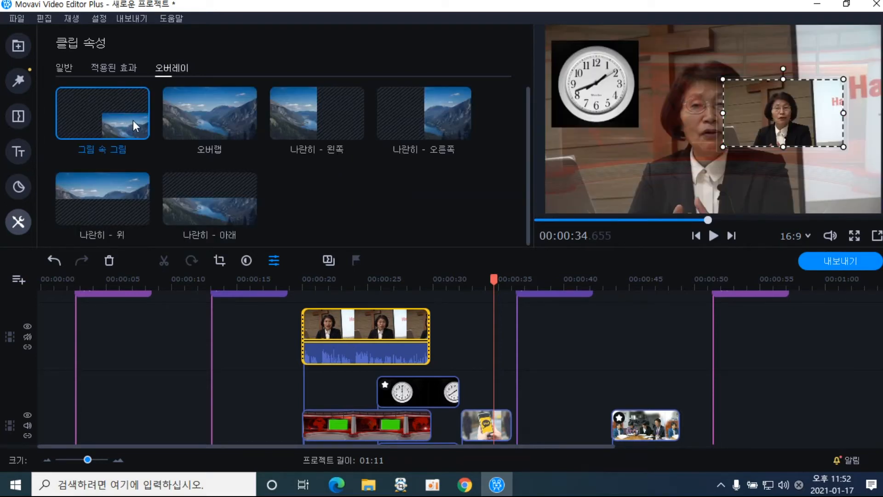
left_click(353, 284)
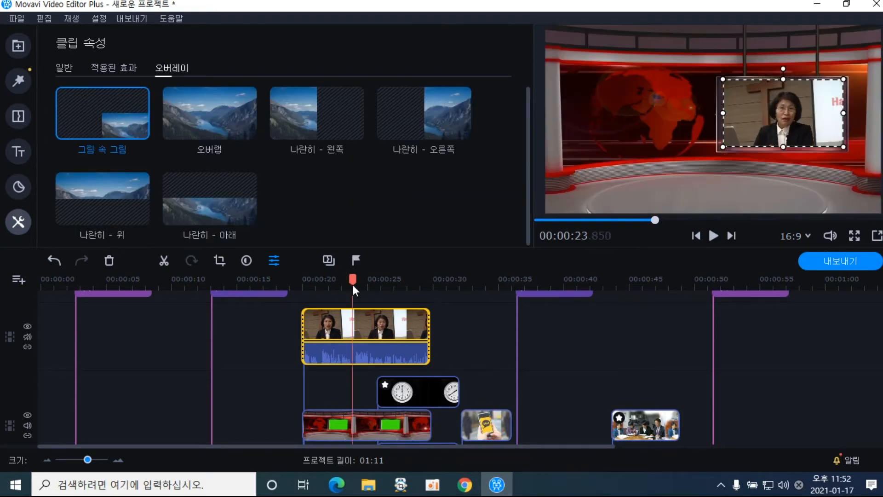
left_click_drag(729, 137, 739, 122)
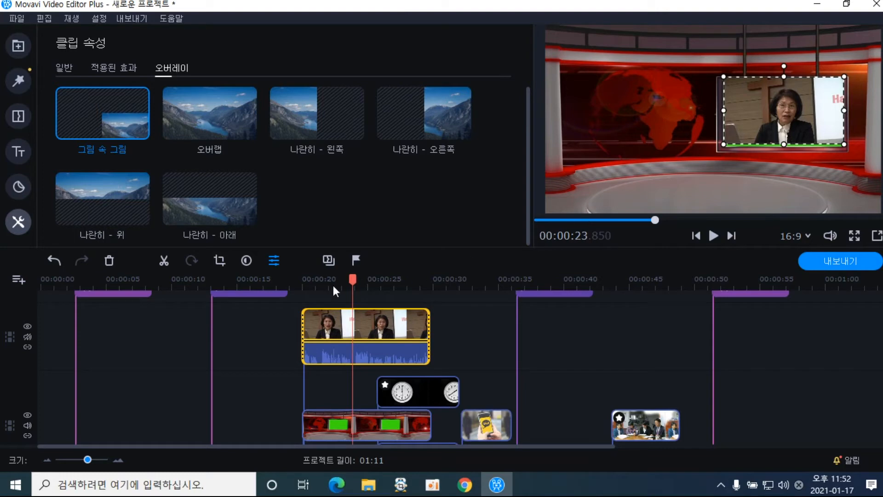
Crop the lecturer inset to a closer view around her and apply it
left_click(221, 262)
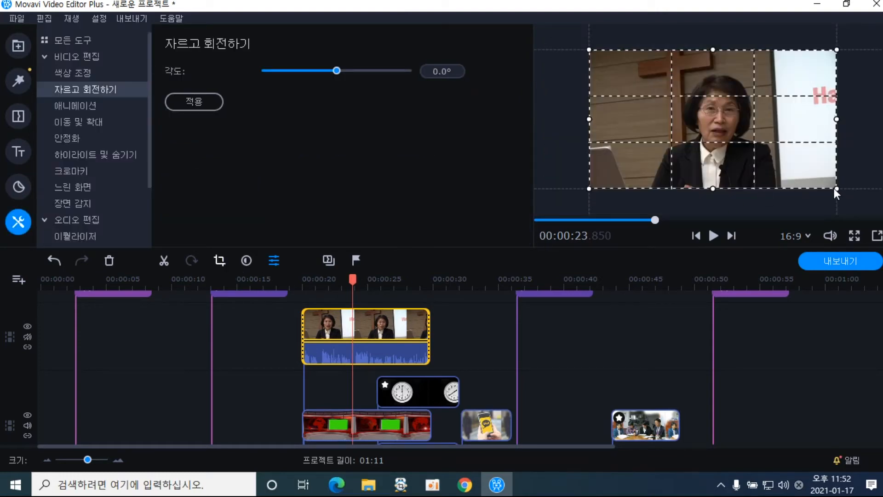
left_click_drag(836, 189, 797, 167)
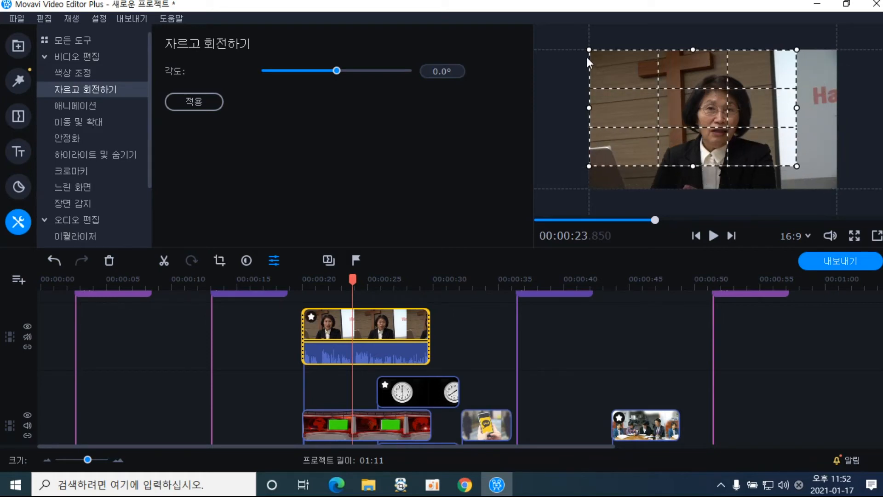
left_click_drag(590, 51, 649, 79)
left_click_drag(704, 98, 706, 86)
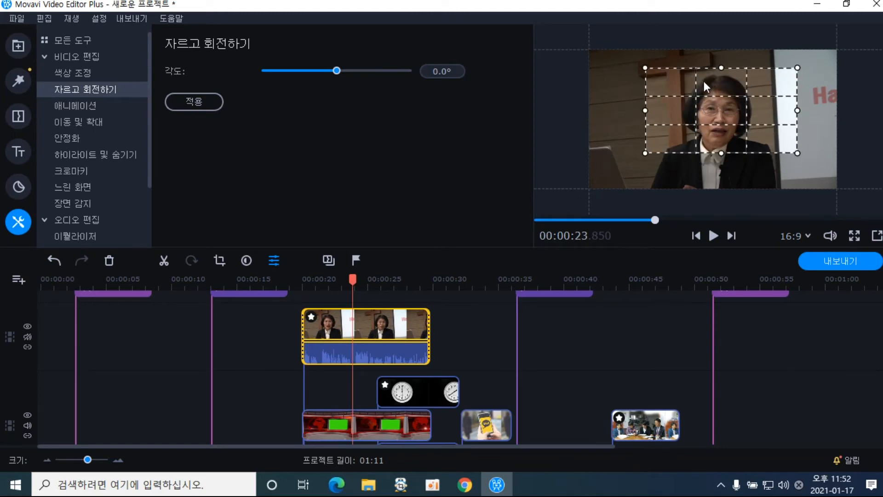
left_click(216, 103)
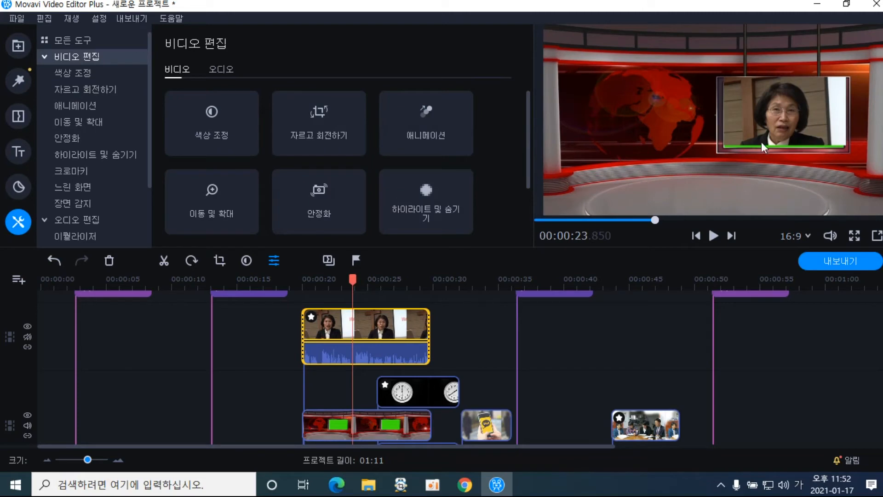
Nudge the picture-in-picture lecturer frame slightly upward and preview the overlay from 19 seconds
double_click(396, 332)
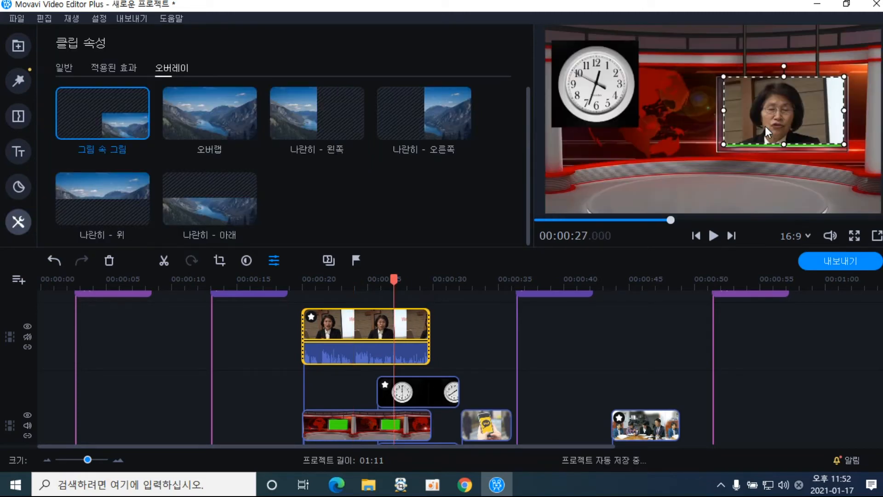
left_click_drag(766, 137, 767, 133)
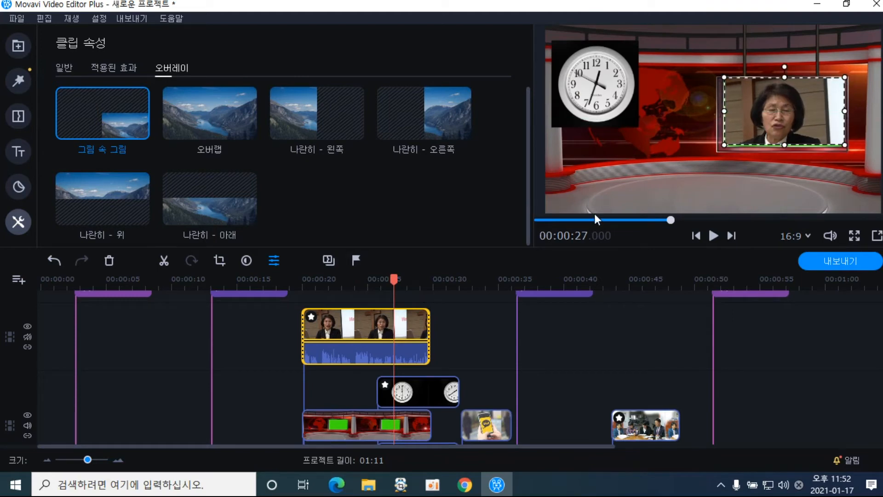
left_click(293, 283)
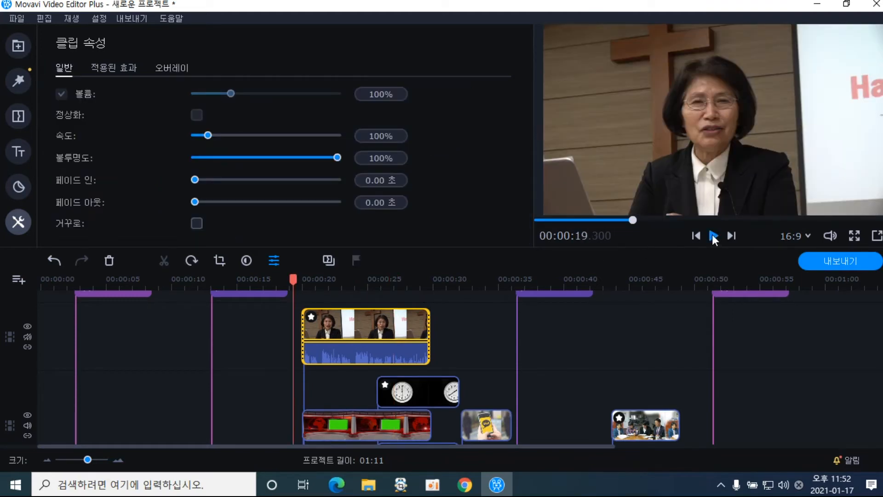
left_click(713, 234)
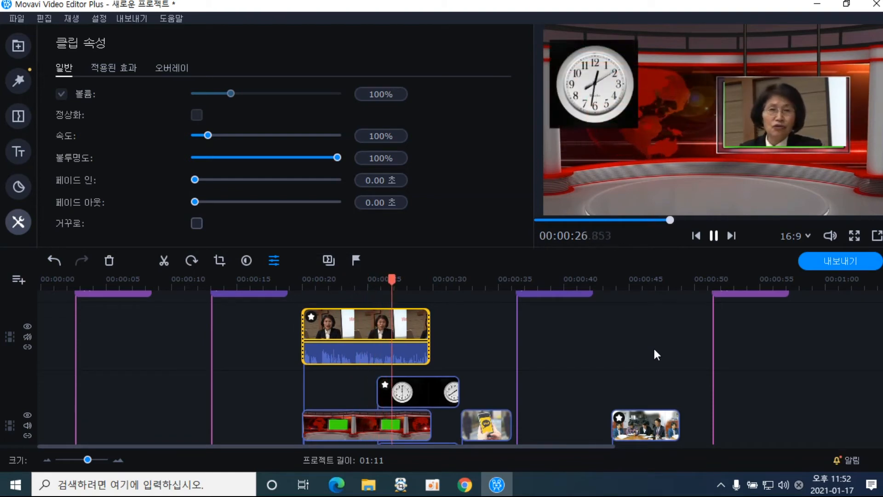
left_click(715, 236)
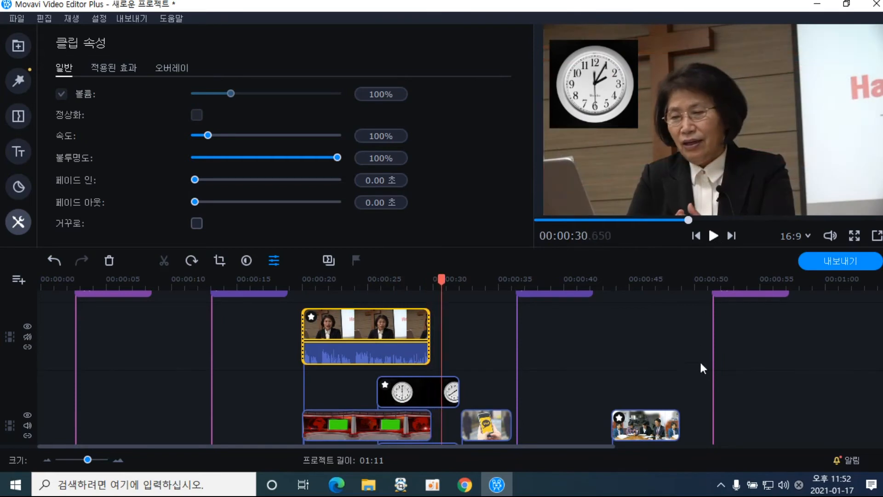
Trim the lecturer overlay clip to end around 29 seconds and replay its ending
double_click(426, 337)
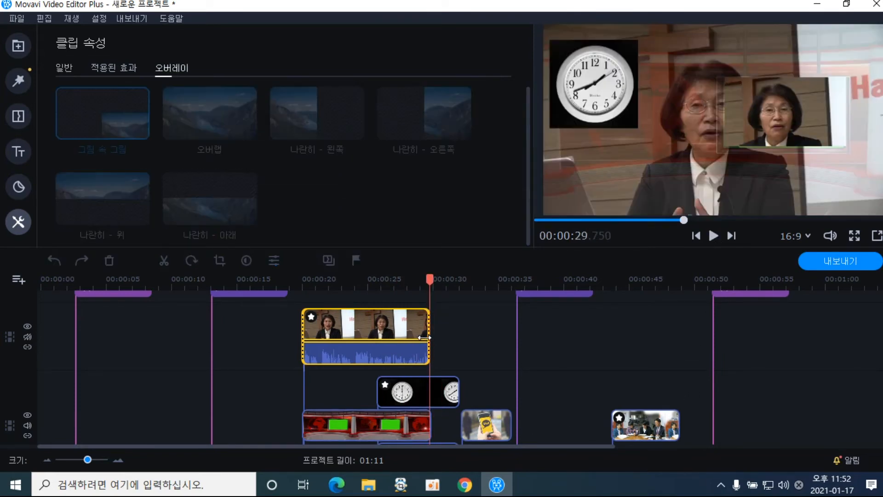
left_click_drag(427, 338, 421, 337)
left_click(409, 284)
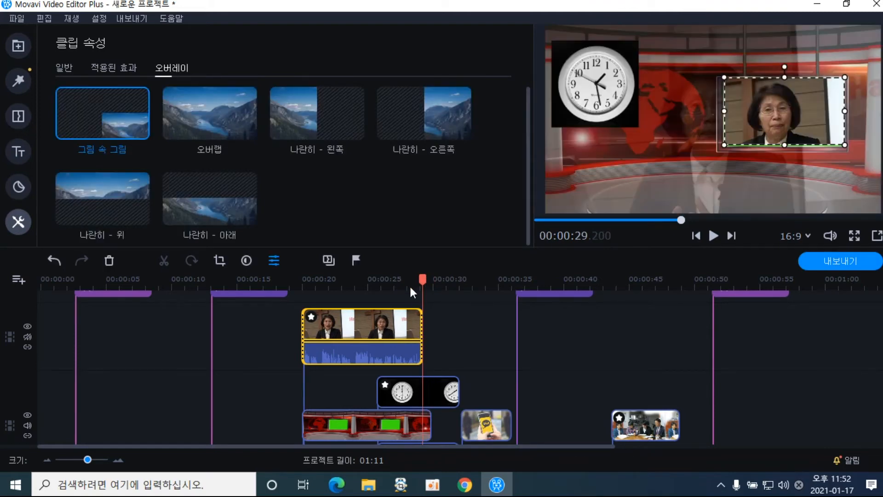
left_click(714, 236)
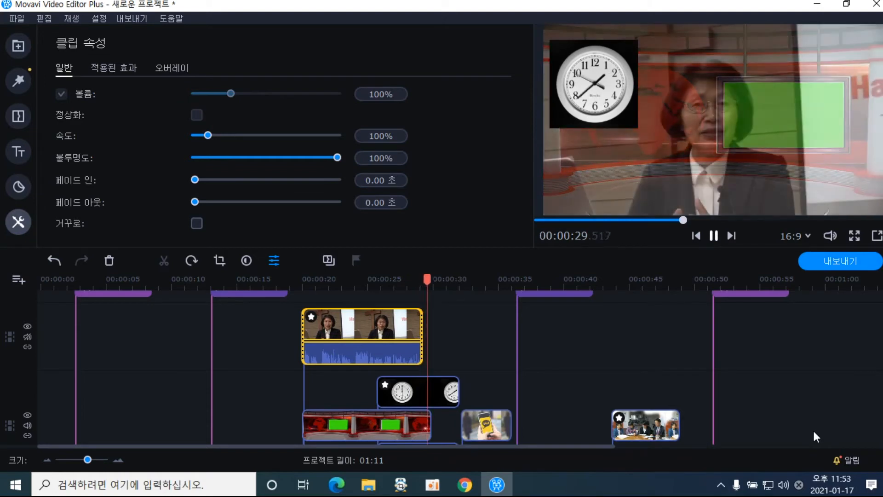
left_click(713, 235)
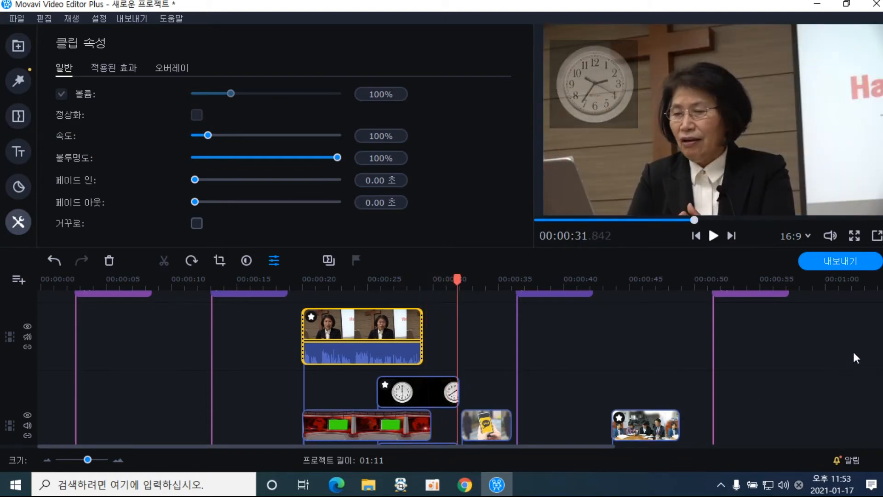
scroll(459, 368, "down", 3)
scroll(460, 367, "up", 1)
scroll(460, 368, "up", 2)
scroll(460, 368, "down", 4)
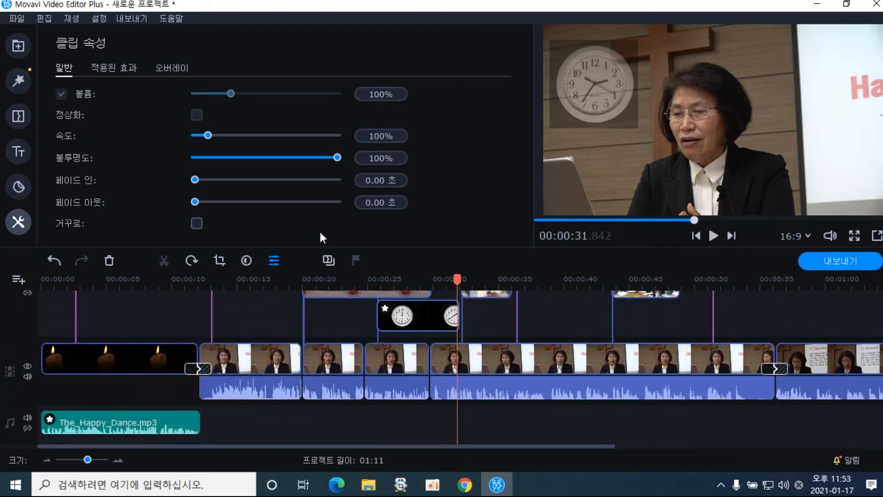
Browse the Filters, Transitions, Titles and Stickers libraries
left_click(19, 81)
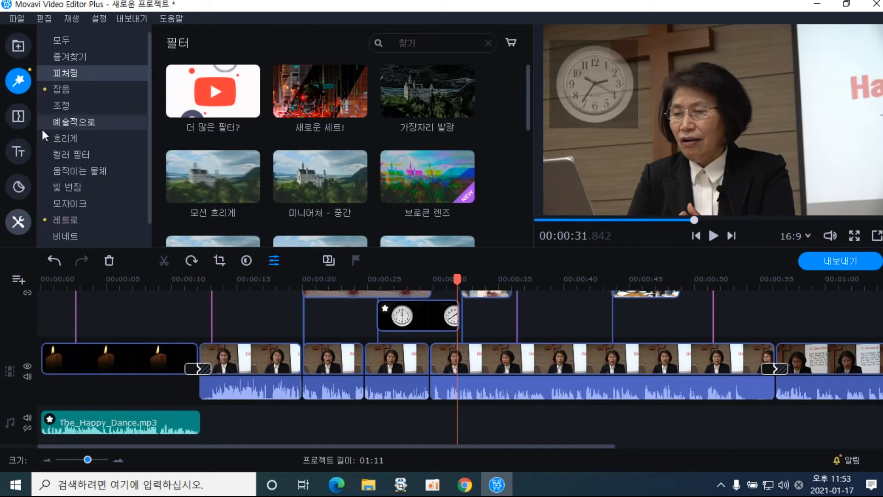
left_click(18, 120)
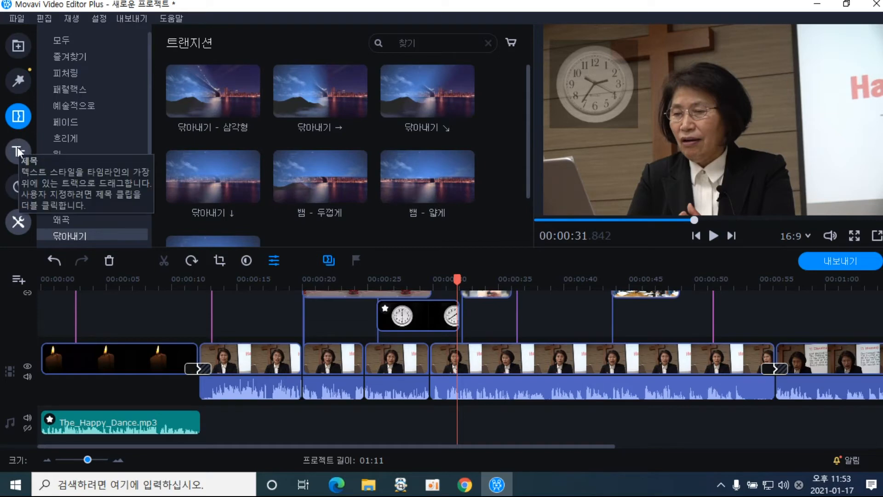
left_click(17, 151)
left_click(19, 181)
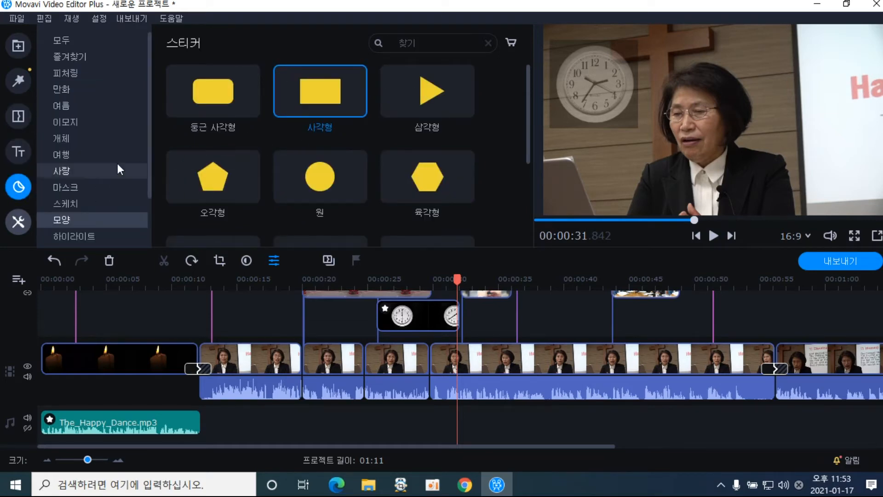
Look through the mirror, moving-object, mosaic and lens flare filter categories
left_click(19, 89)
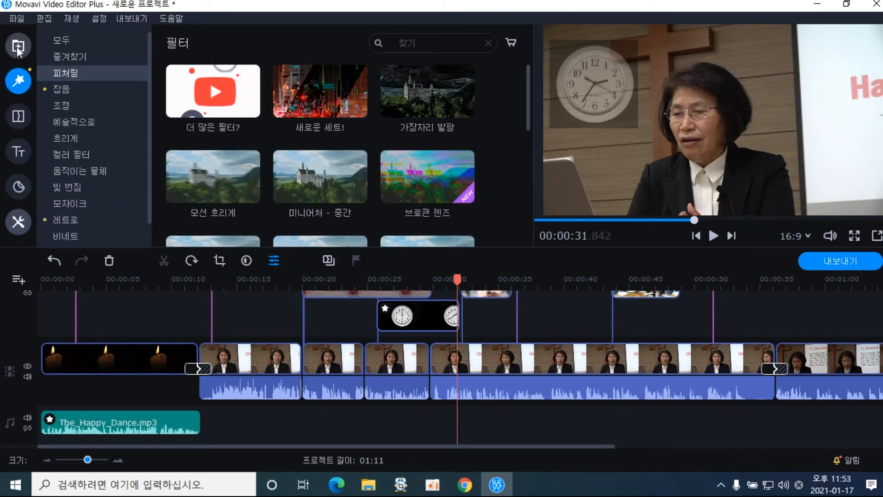
left_click(63, 106)
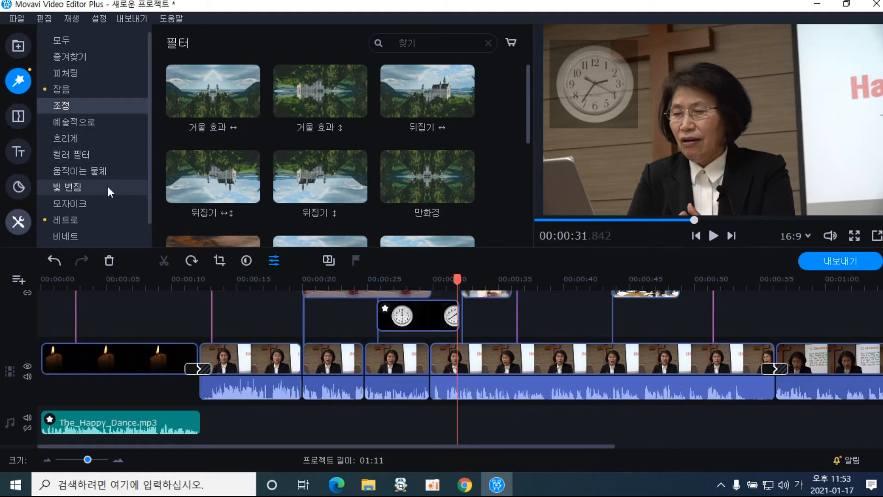
left_click(78, 174)
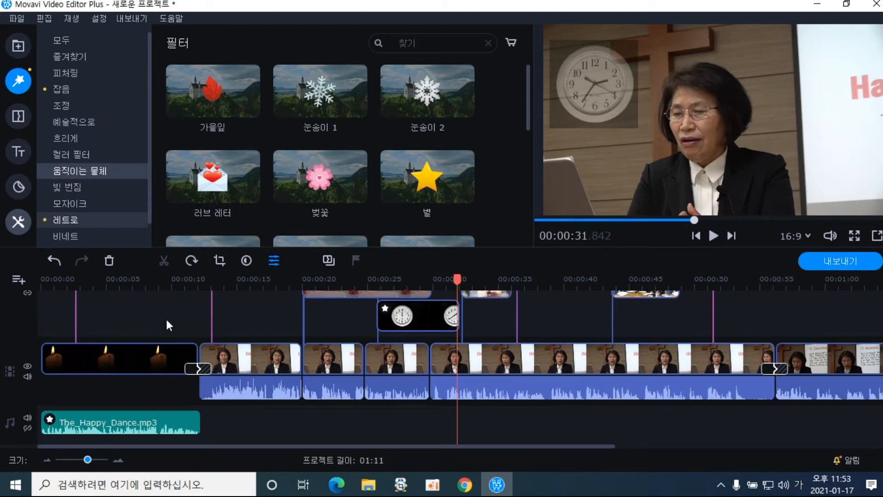
left_click(92, 204)
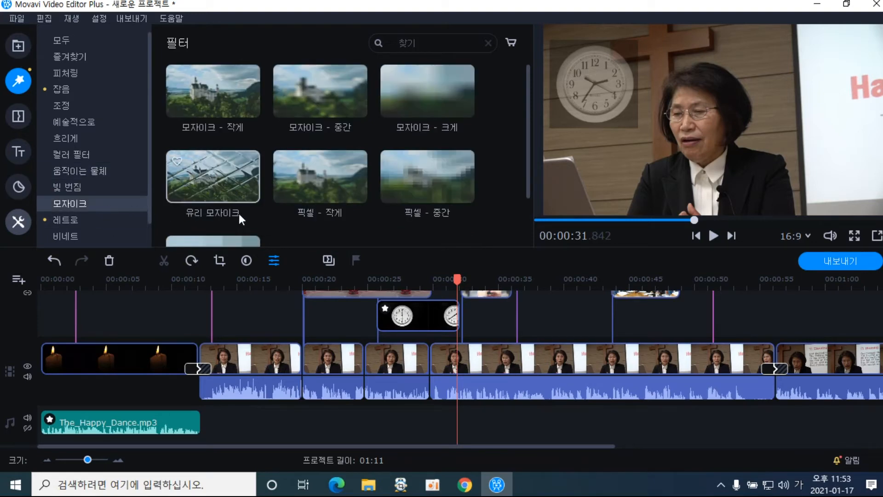
left_click(98, 188)
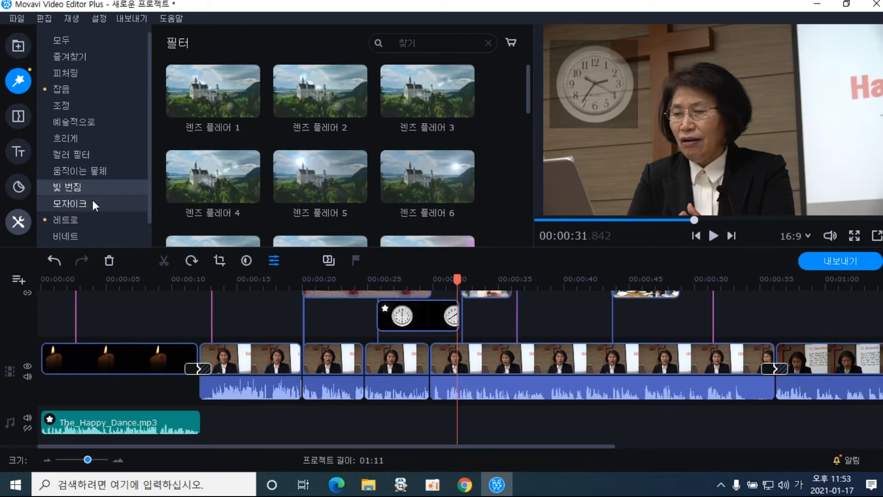
Show the built-in video library and scrub through the opening to about 22 seconds
left_click(18, 46)
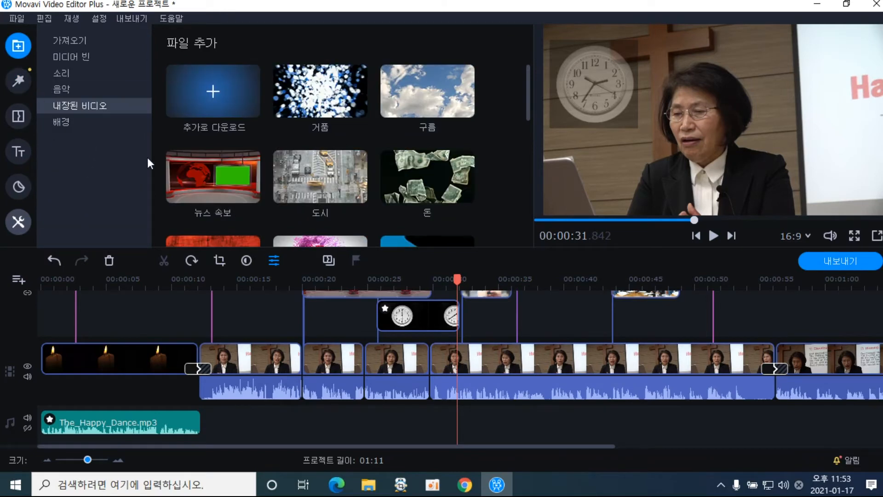
left_click(183, 280)
left_click_drag(183, 280, 431, 313)
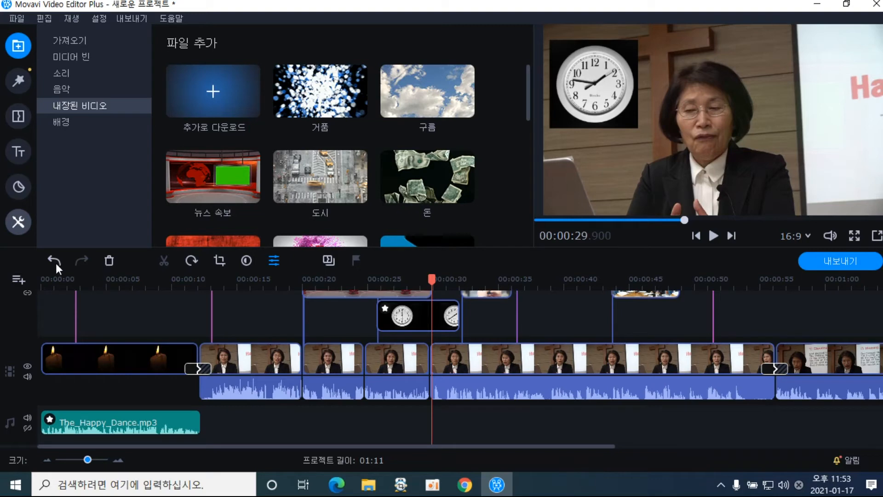
left_click(436, 329)
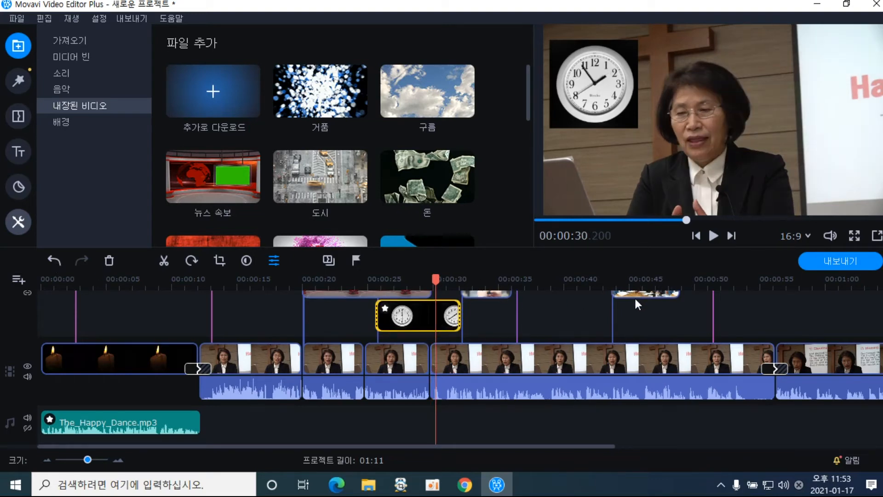
left_click(163, 261)
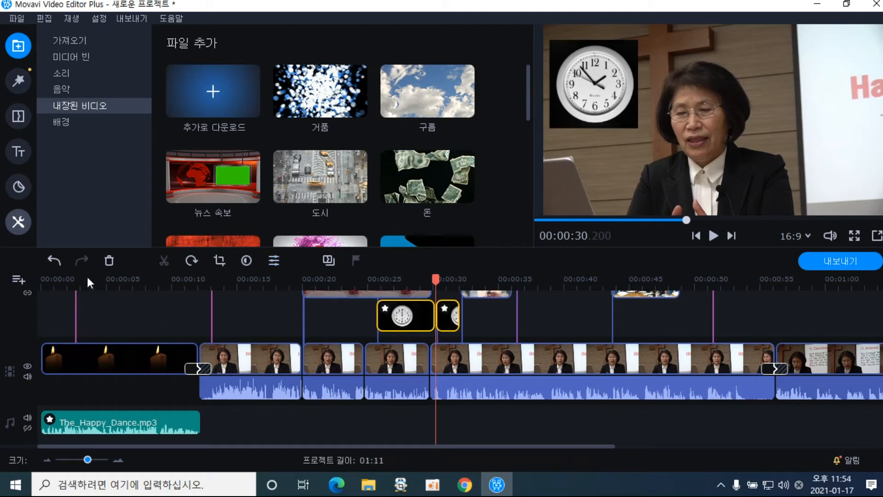
left_click(56, 257)
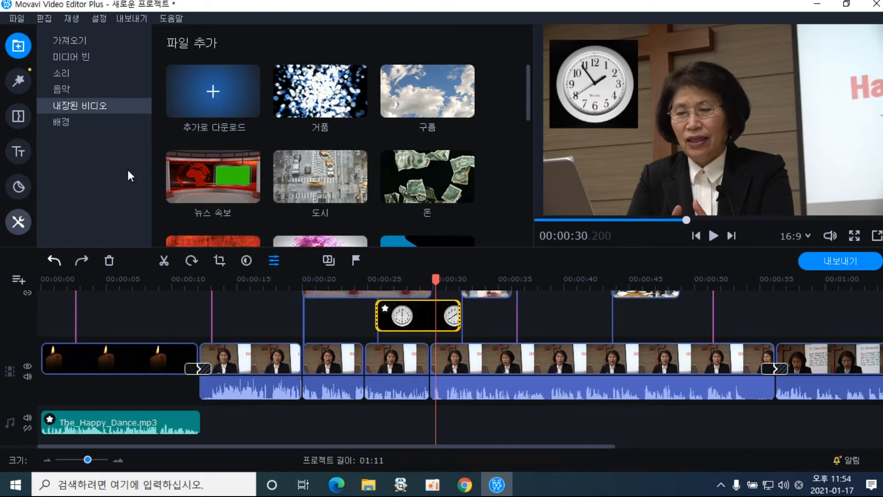
Scrub through the candle intro and park the playhead at the last lecture clip's end
left_click_drag(66, 280, 48, 281)
left_click_drag(158, 295, 773, 311)
left_click_drag(341, 447, 578, 451)
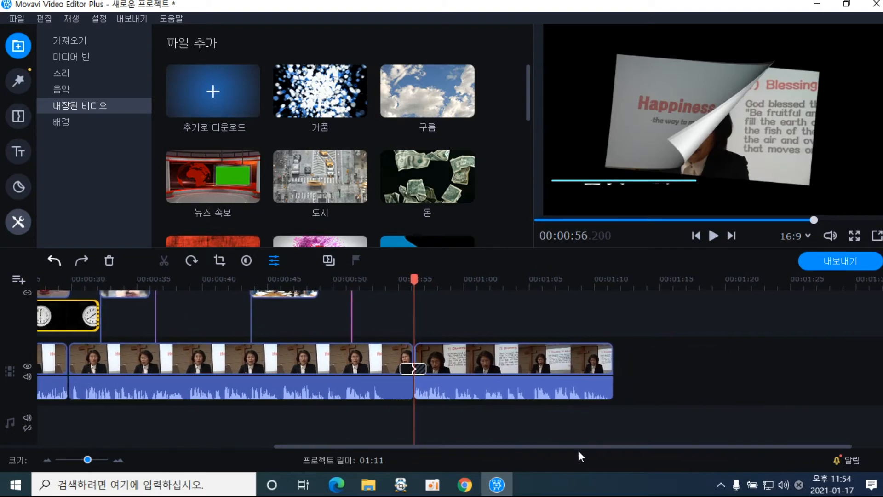
left_click(591, 285)
mouse_move(591, 285)
left_mouse_down()
mouse_move(613, 286)
mouse_move(598, 289)
left_mouse_up()
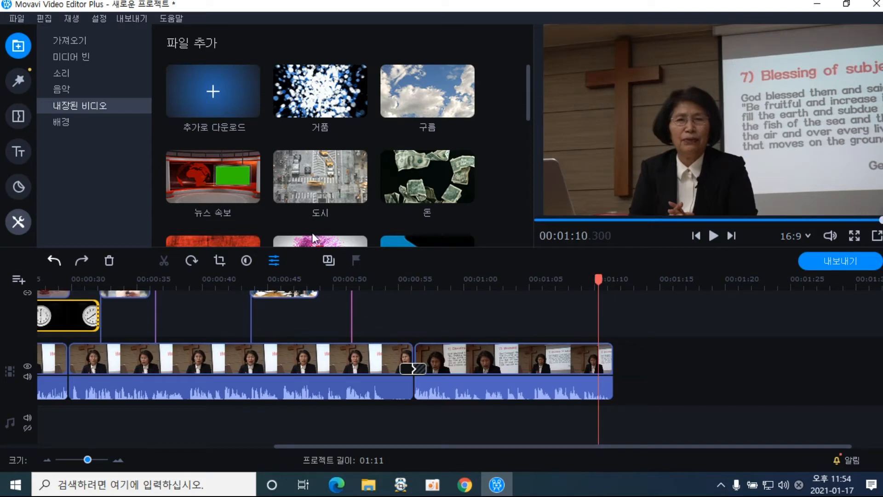
Append the 레드 파스텔 built-in clip after the last video clip and preview it
left_click_drag(528, 109, 524, 180)
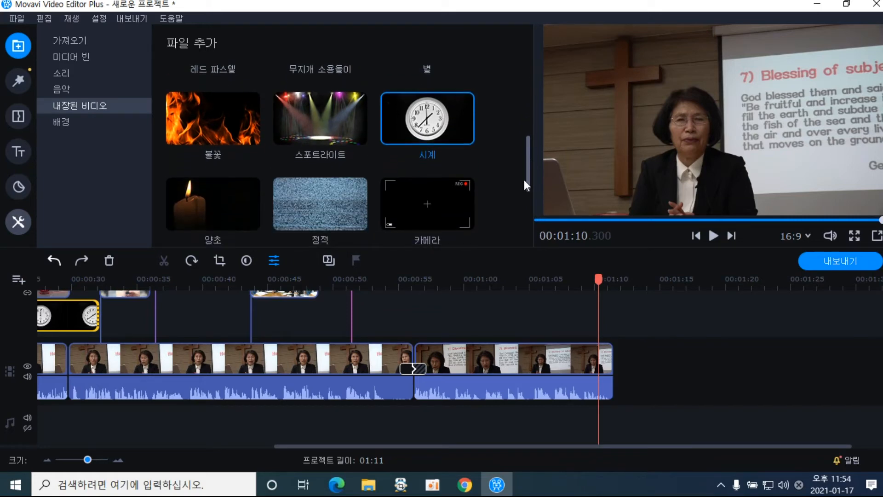
left_click_drag(524, 179, 524, 184)
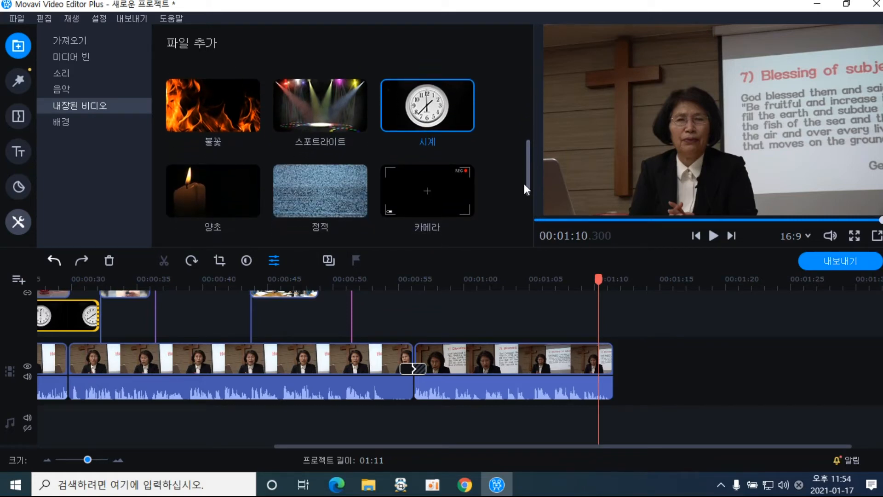
left_click_drag(523, 183, 521, 151)
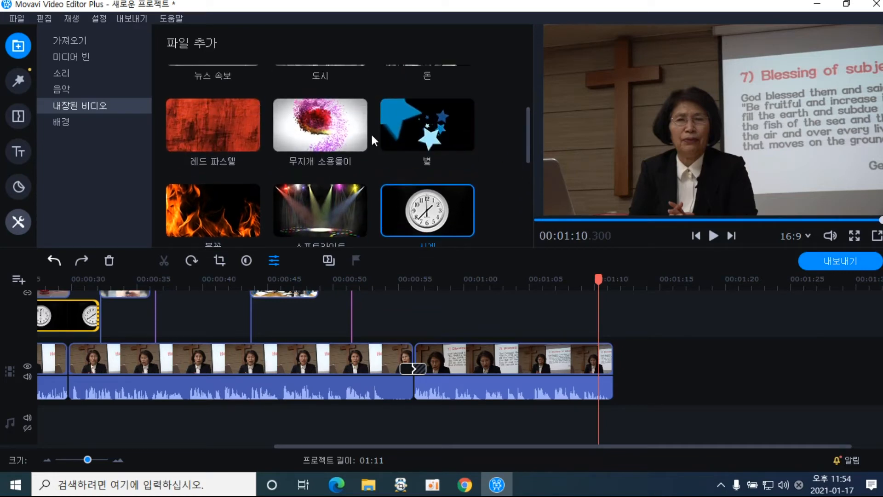
left_click_drag(242, 134, 614, 361)
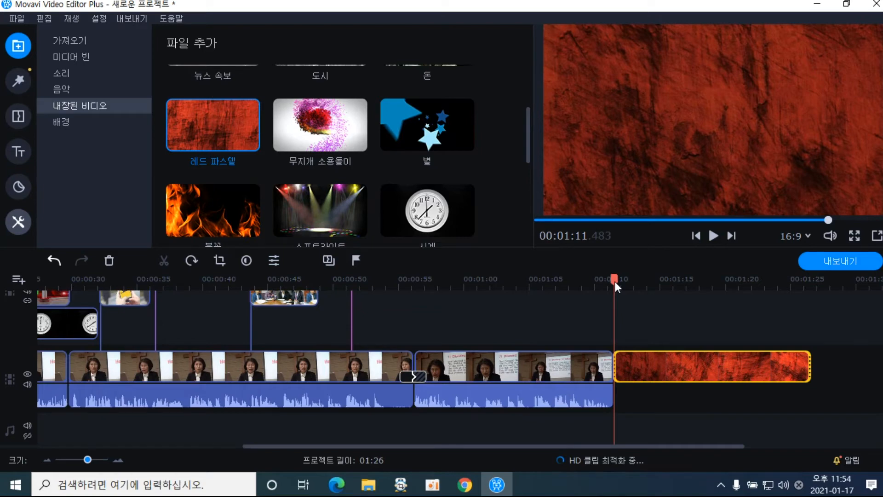
key("space")
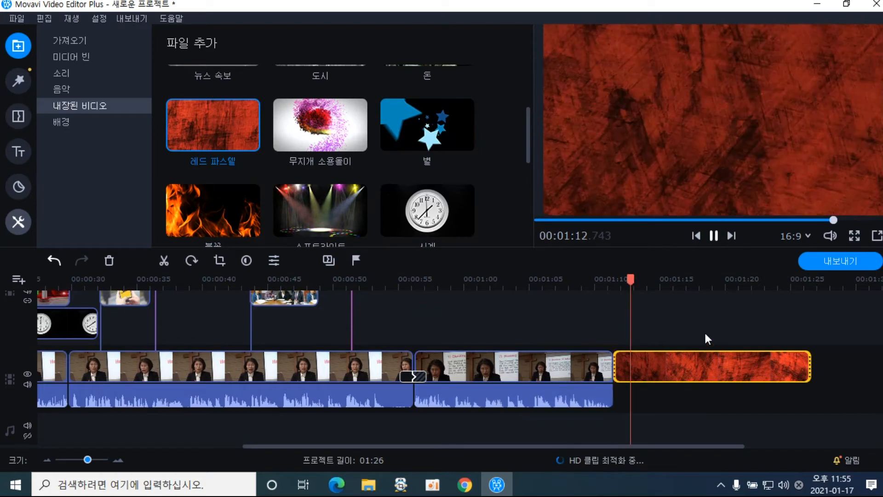
key("space")
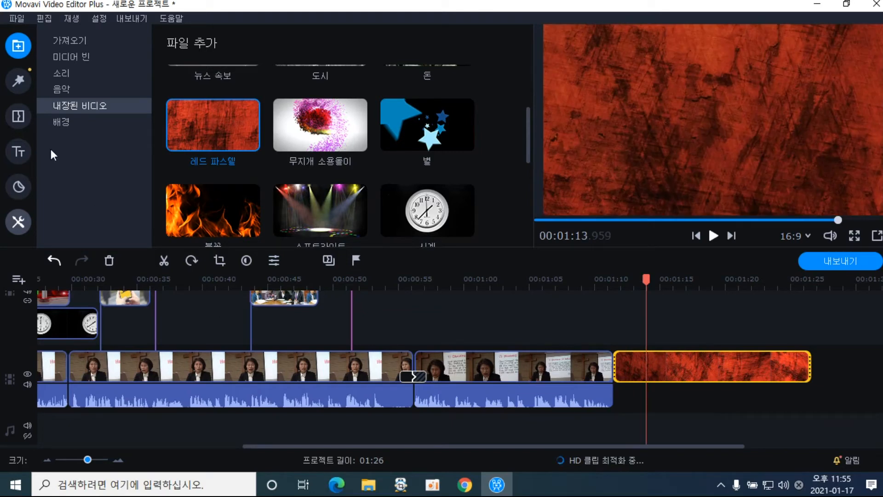
Browse the 페이드, 예술적으로, 흐리게 and 패럴랙스 transition categories, ending on 피처링
left_click(23, 122)
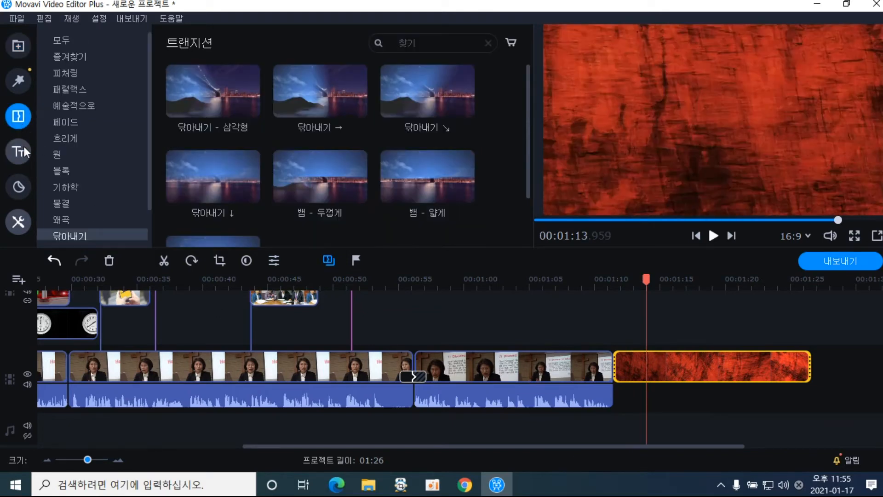
left_click(98, 120)
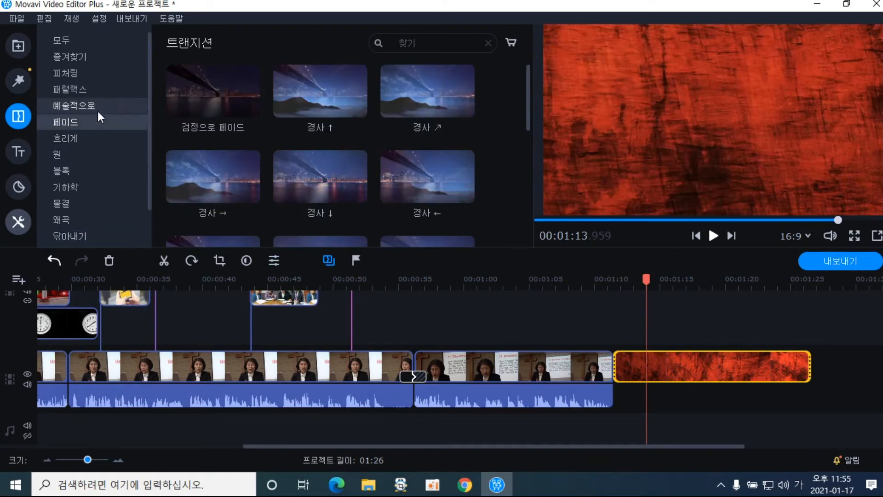
left_click(98, 105)
left_click_drag(528, 114, 536, 198)
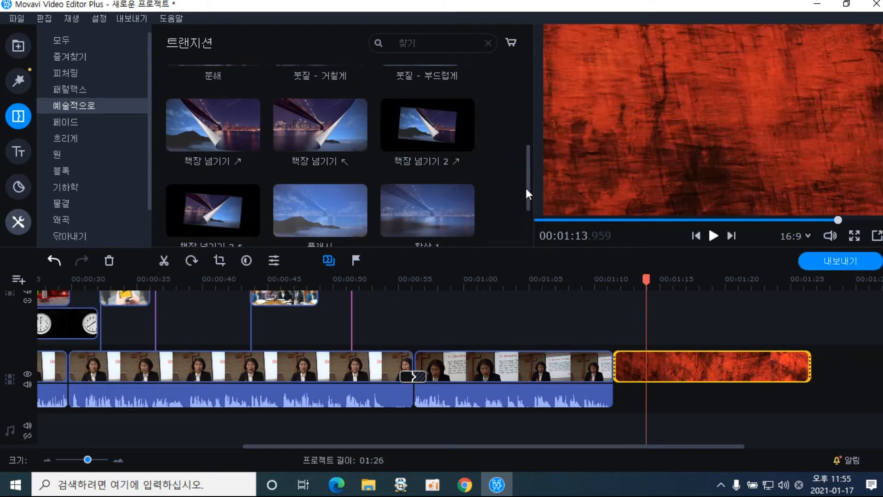
left_click_drag(527, 172, 527, 151)
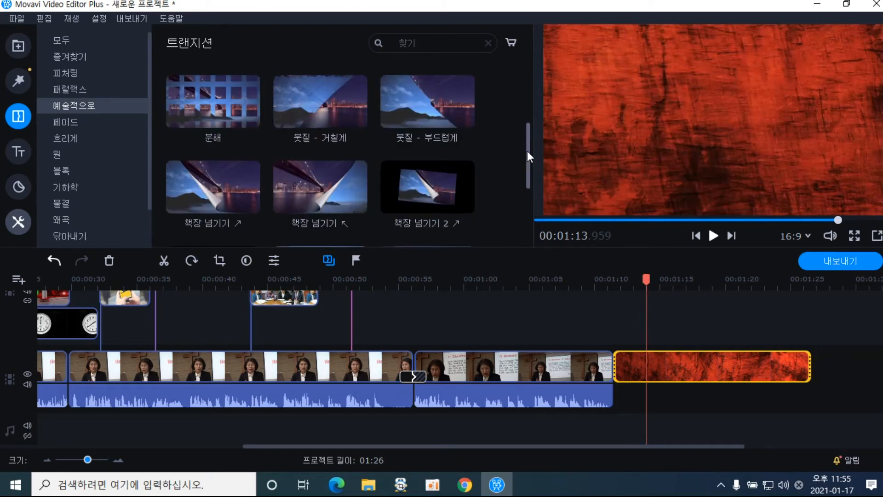
left_click(82, 124)
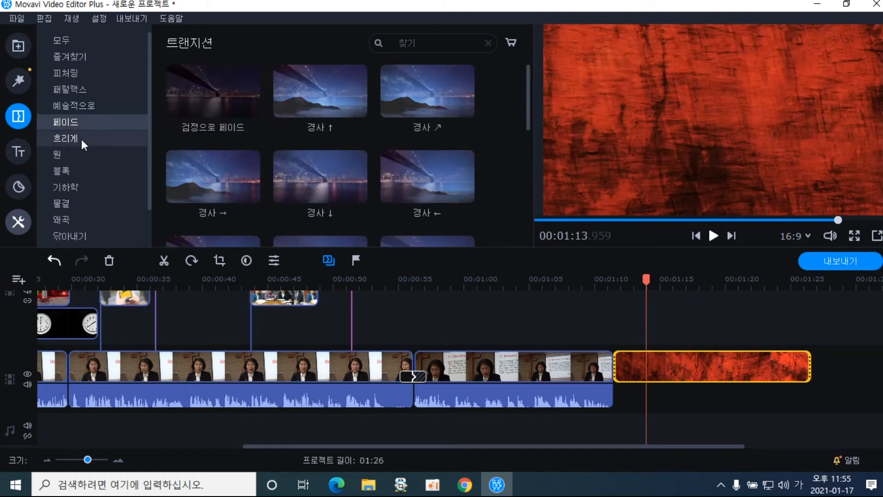
left_click(83, 141)
left_click(83, 89)
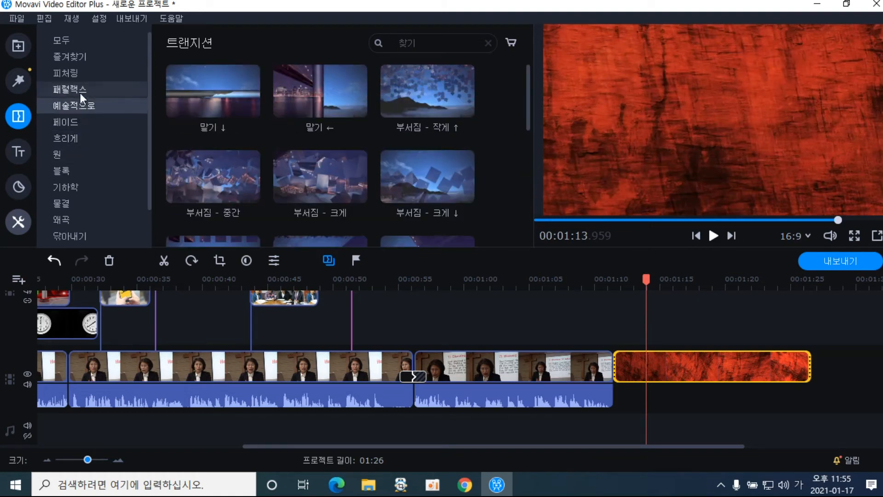
left_click(92, 72)
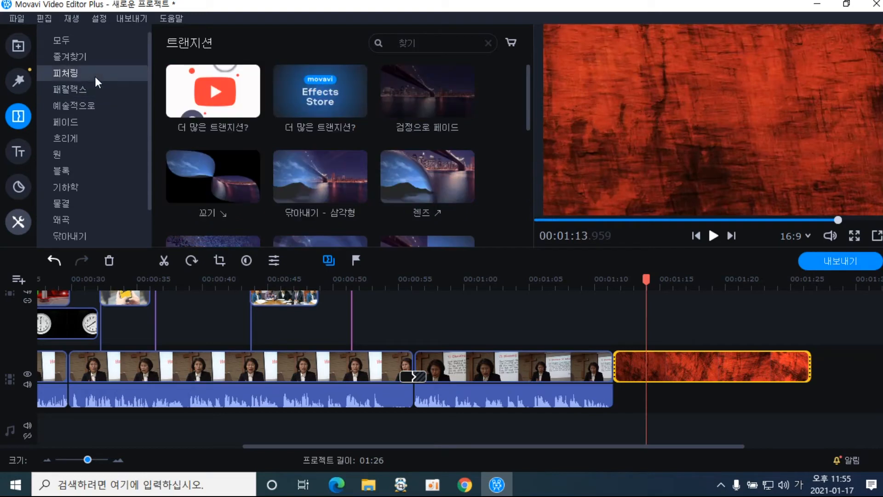
left_click_drag(531, 121, 529, 199)
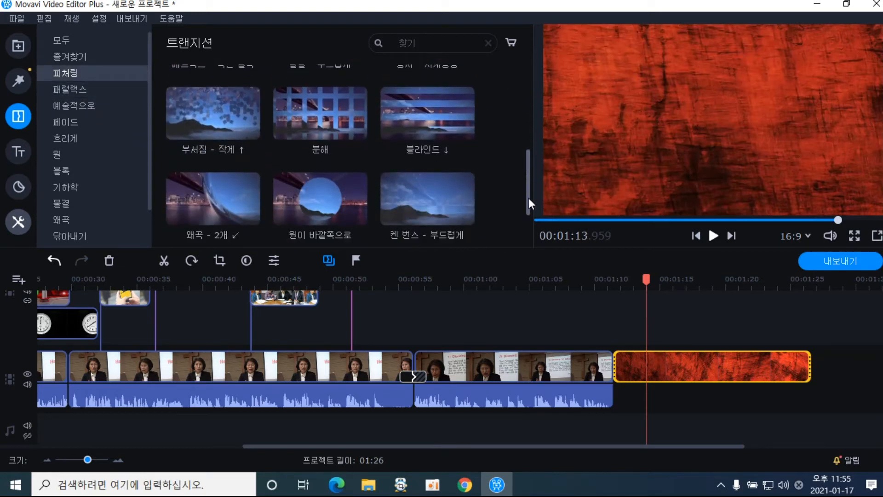
Insert the 부서짐 - 작게 shatter transition before the red clip and play it back
left_click(229, 134)
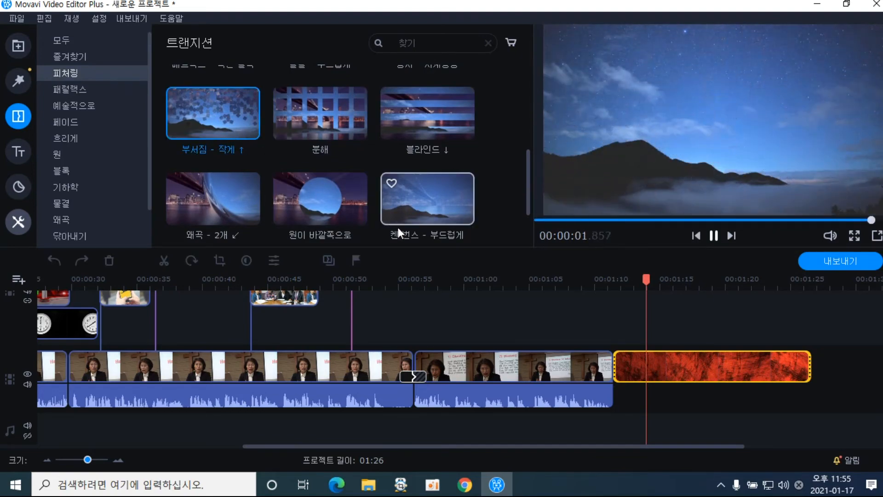
left_click_drag(233, 121, 608, 330)
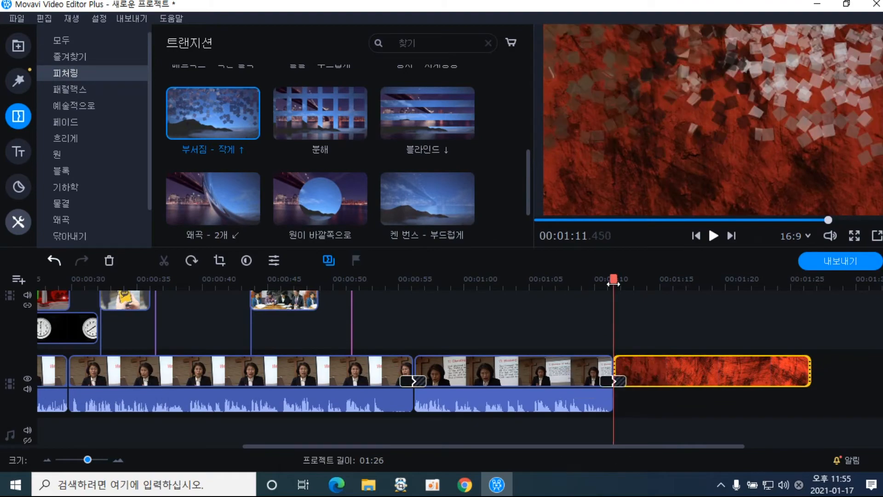
left_click_drag(614, 281, 601, 283)
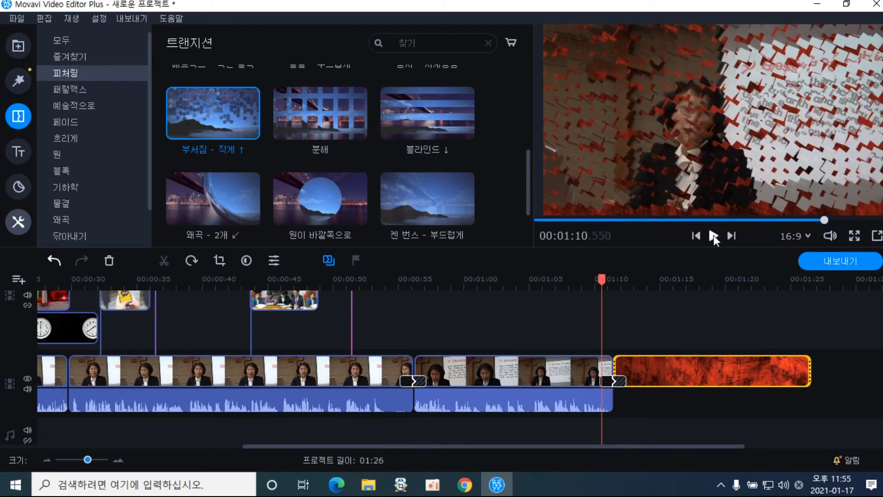
left_click(714, 235)
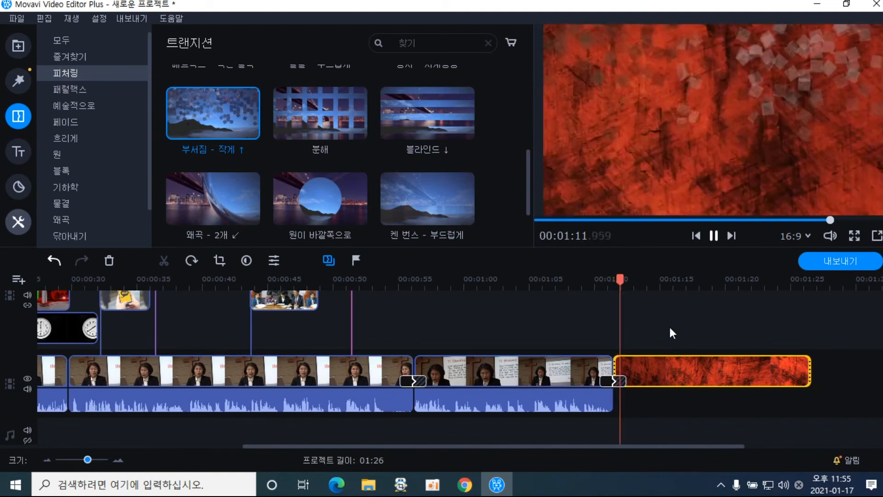
left_click(587, 283)
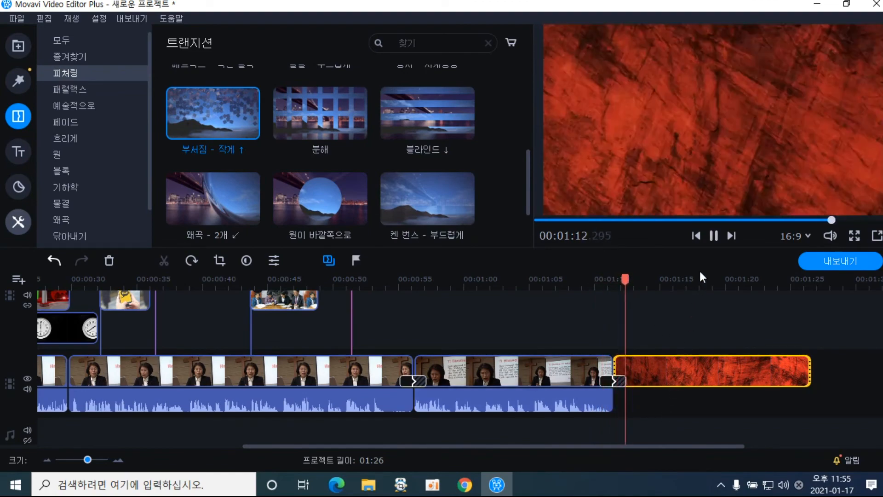
left_click(714, 234)
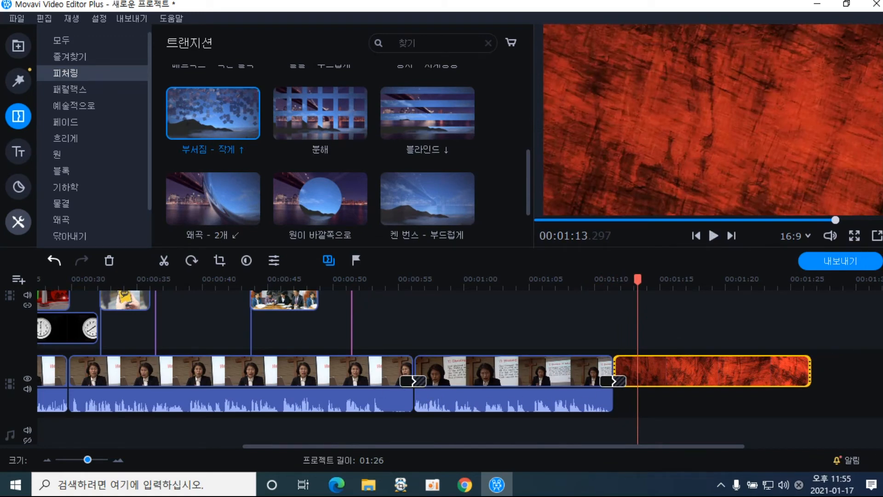
scroll(408, 367, "down", 1)
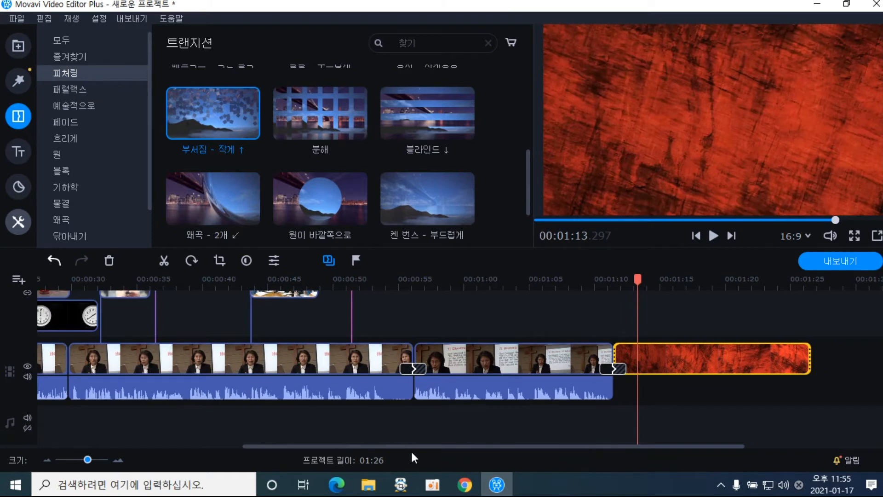
left_click_drag(413, 447, 153, 446)
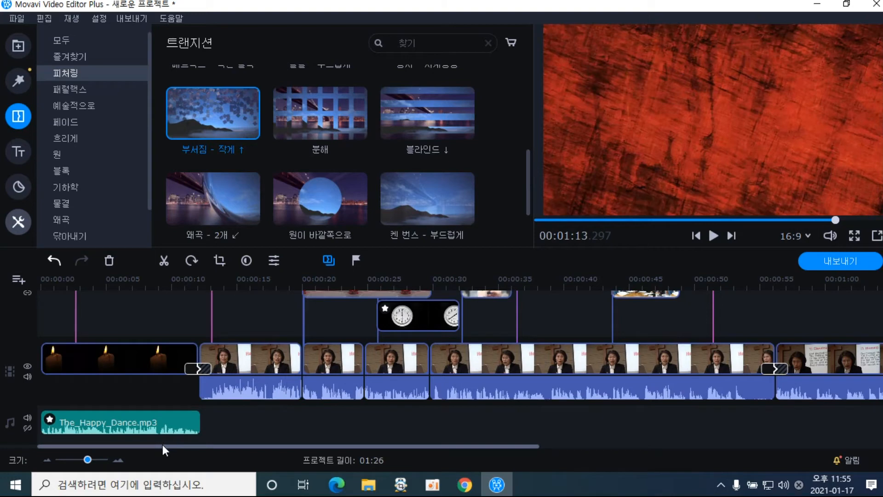
Add the built-in 해피 댄스 music track to the timeline
left_click(156, 422)
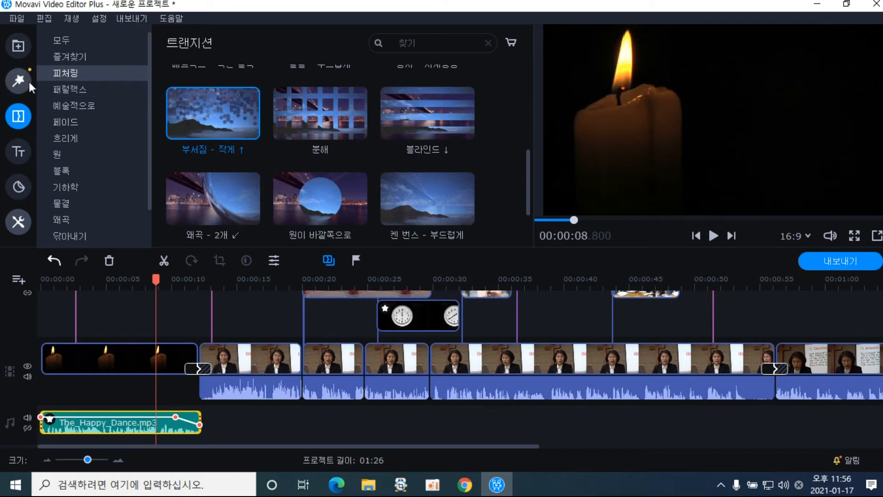
left_click(18, 45)
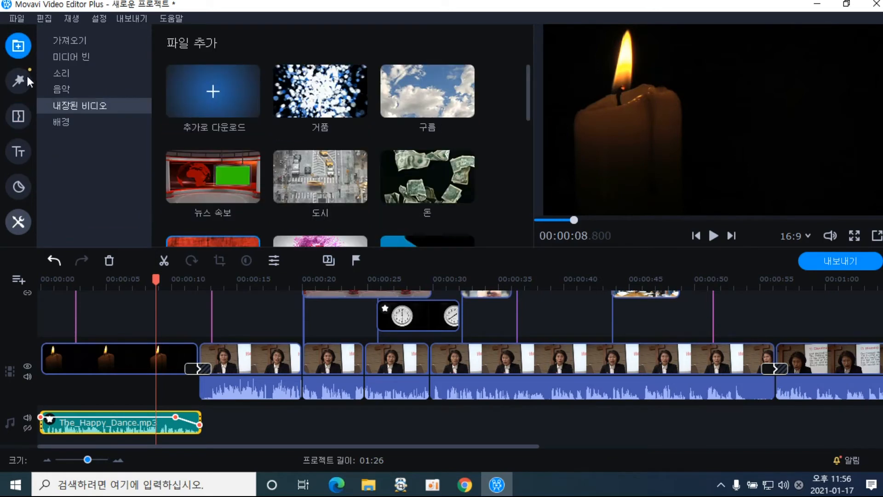
left_click(61, 89)
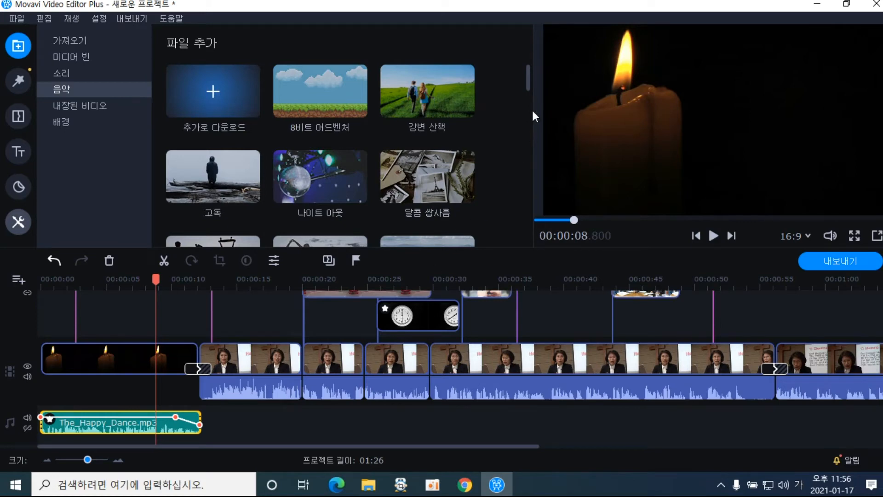
left_click_drag(530, 83, 539, 251)
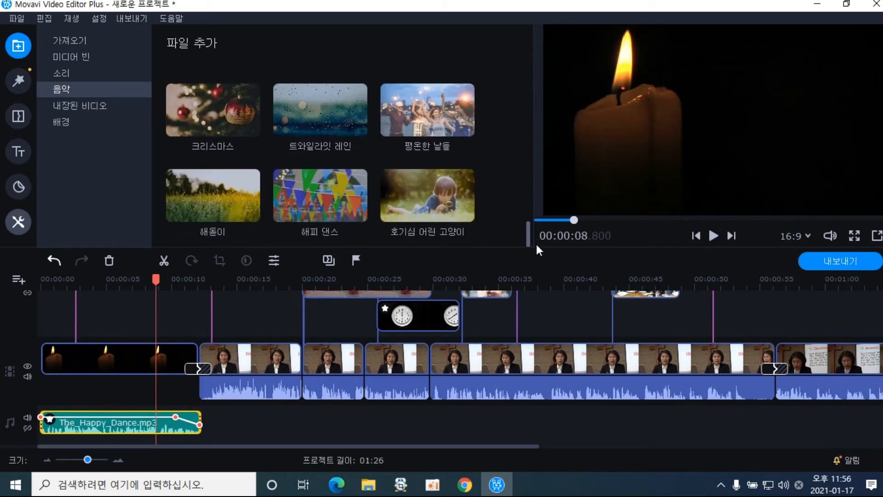
left_click_drag(324, 219, 799, 469)
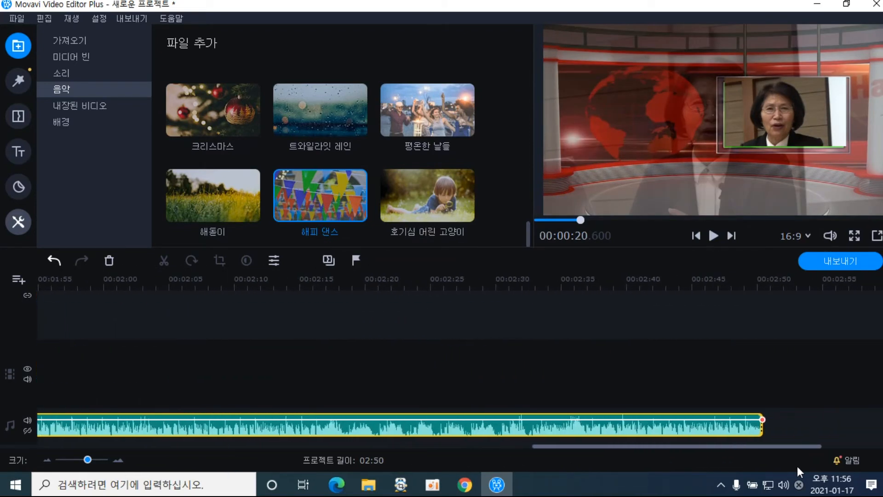
Split the music at about 02:38 and delete the selected music clips
left_click(606, 432)
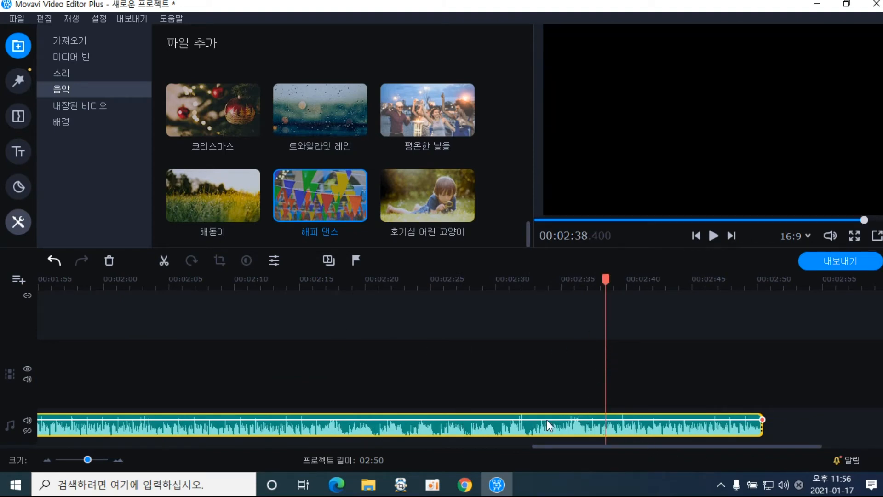
left_click(165, 260)
left_click(410, 423)
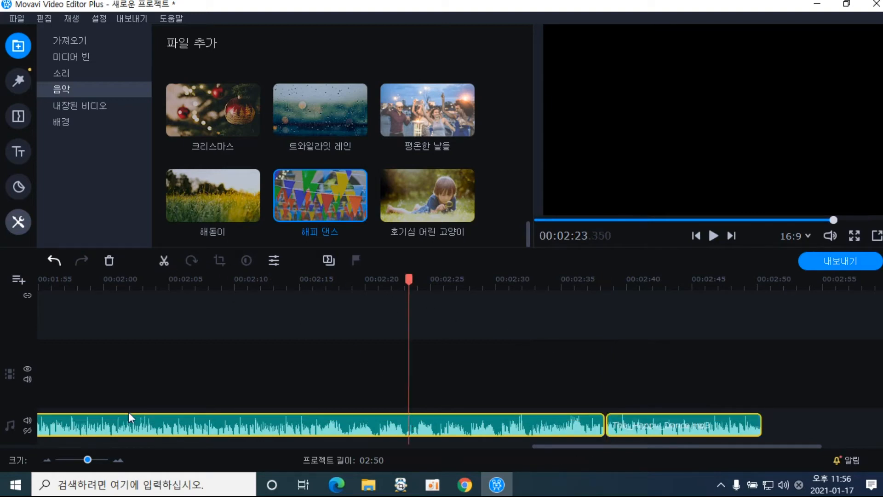
left_click(109, 261)
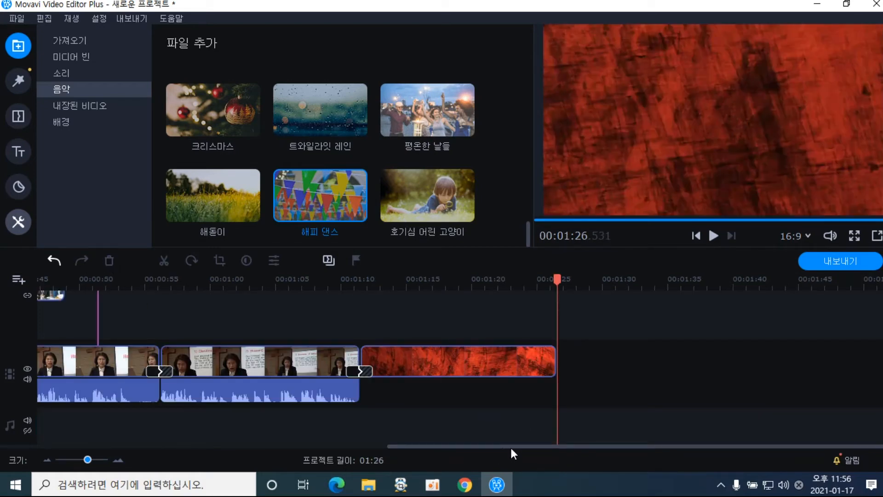
Undo the music deletion, then delete only the long first music clip
left_click(54, 261)
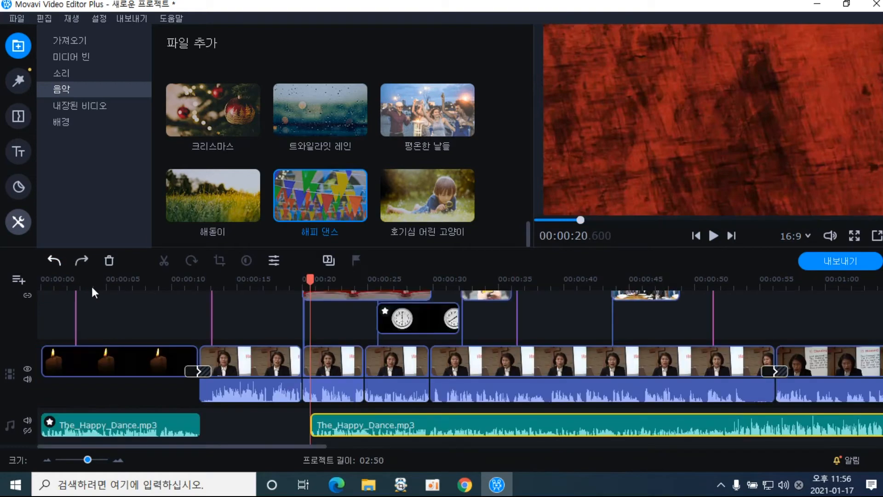
left_click_drag(317, 447, 782, 457)
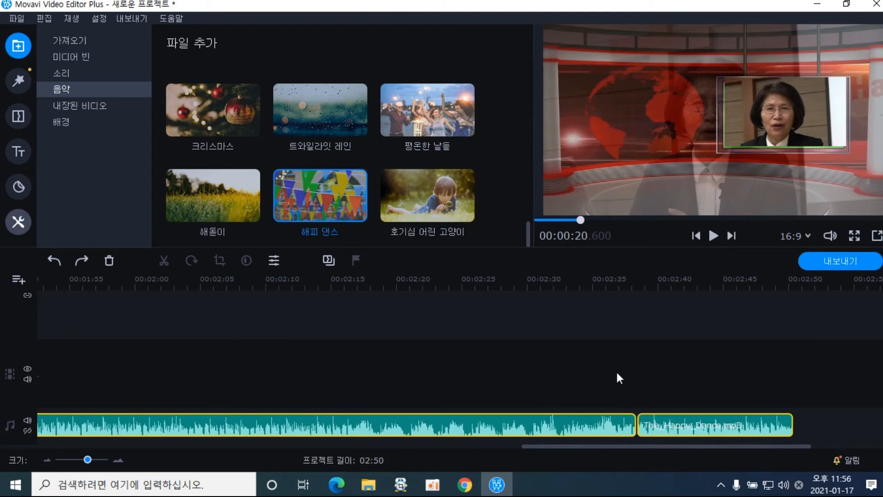
left_click(613, 429)
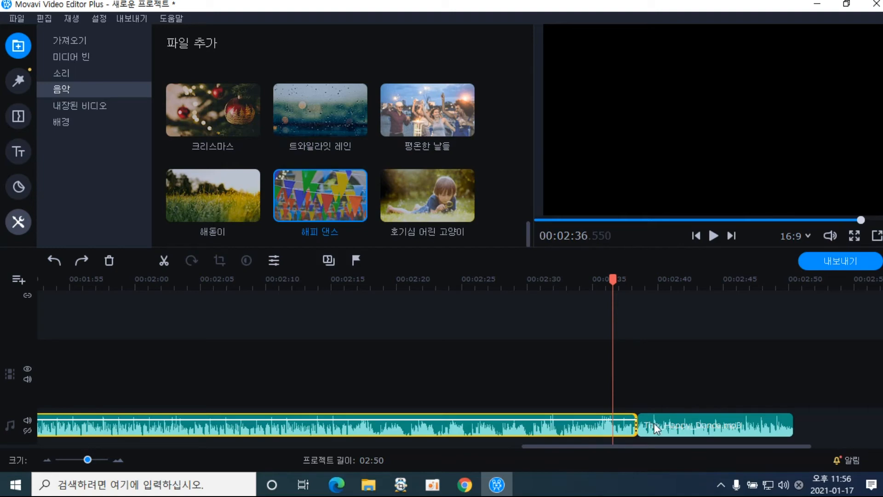
left_click(649, 385)
left_click(598, 426)
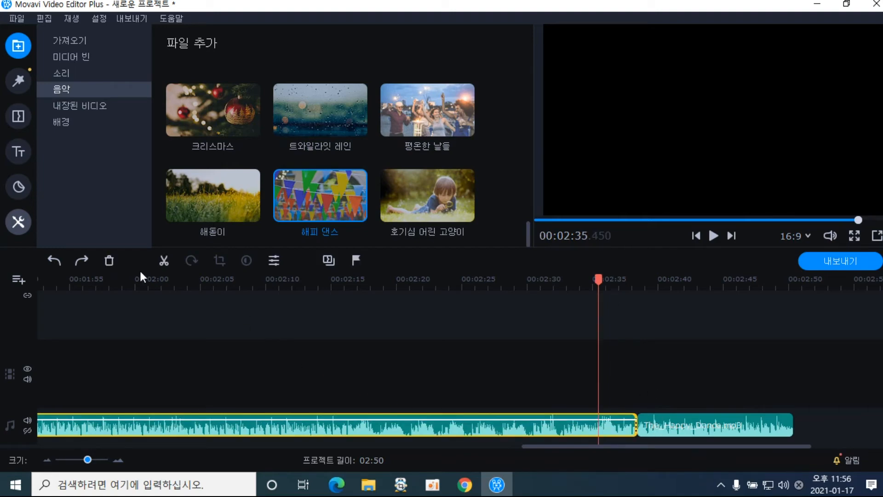
left_click(109, 260)
Move the Happy Dance clip to about 01:14.9 and extend its start to 01:10.5
left_click_drag(672, 423, 126, 418)
left_click_drag(600, 448, 544, 456)
left_click_drag(588, 426, 76, 419)
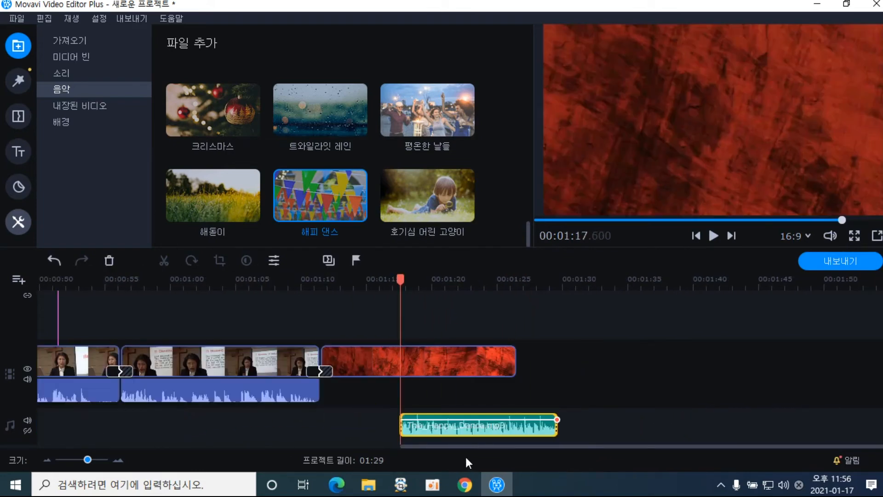
mouse_move(470, 434)
left_mouse_down()
mouse_move(435, 434)
mouse_move(471, 430)
left_mouse_up()
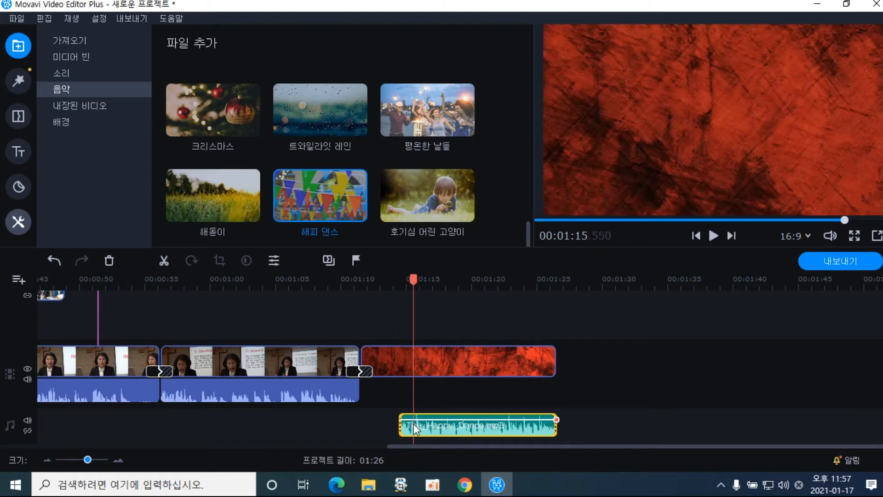
left_click(413, 424)
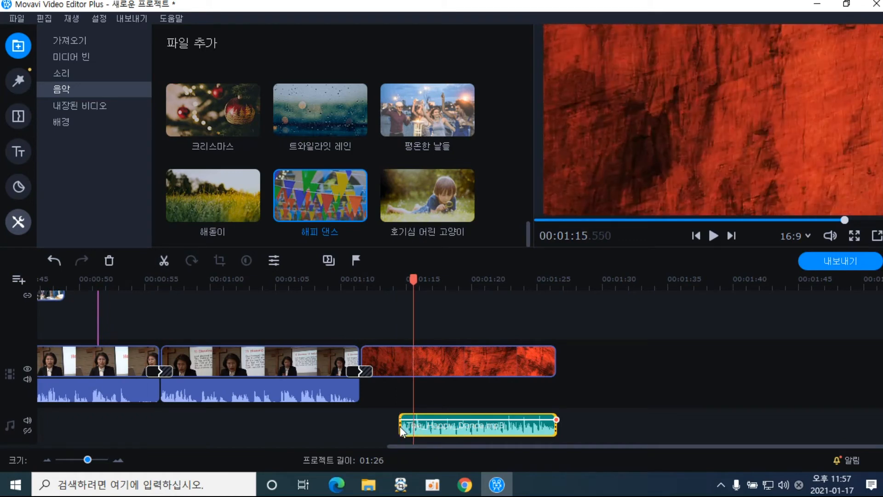
left_click_drag(400, 428, 344, 425)
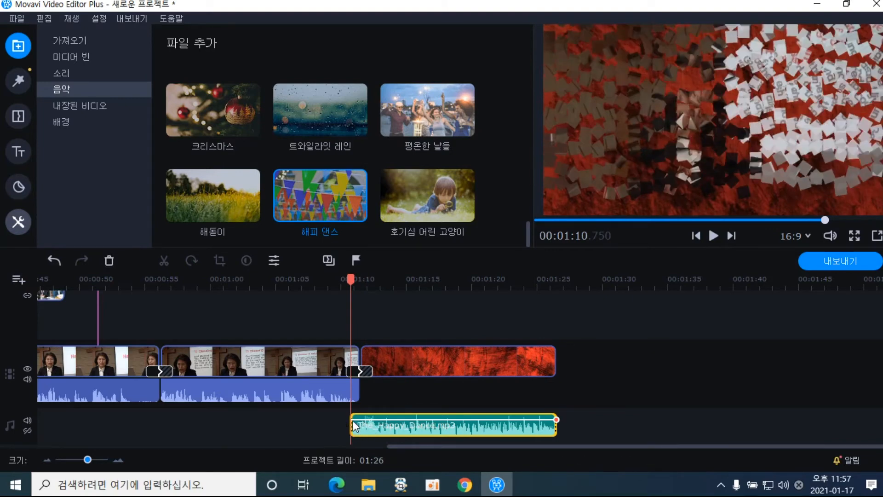
left_click_drag(352, 427, 347, 427)
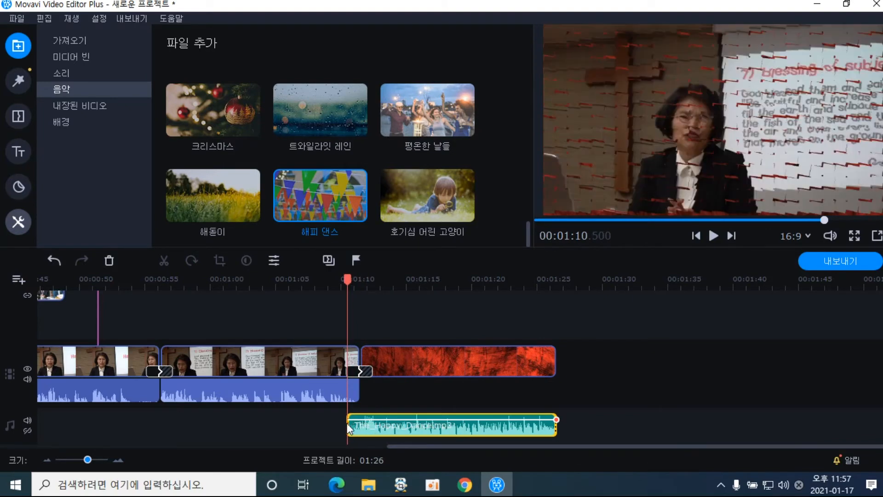
Add volume points at 01:10.650 and 01:12.550, lower the first for a fade-in, and preview
right_click(348, 423)
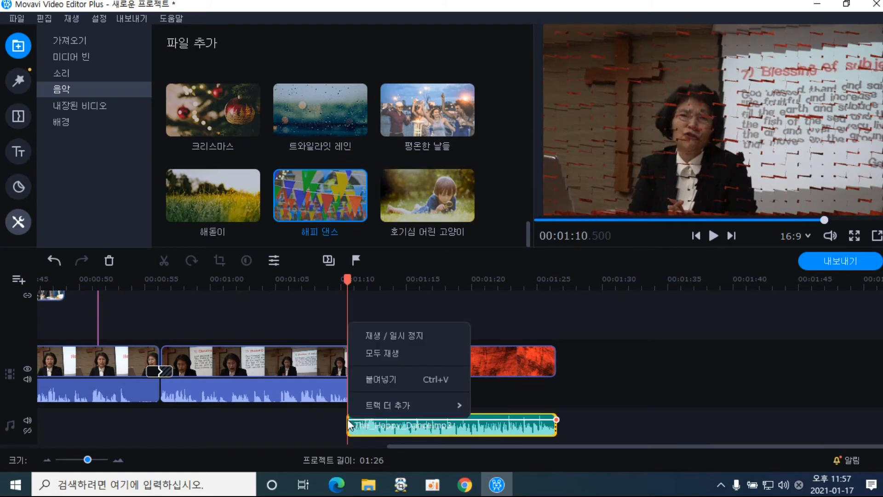
left_click(358, 425)
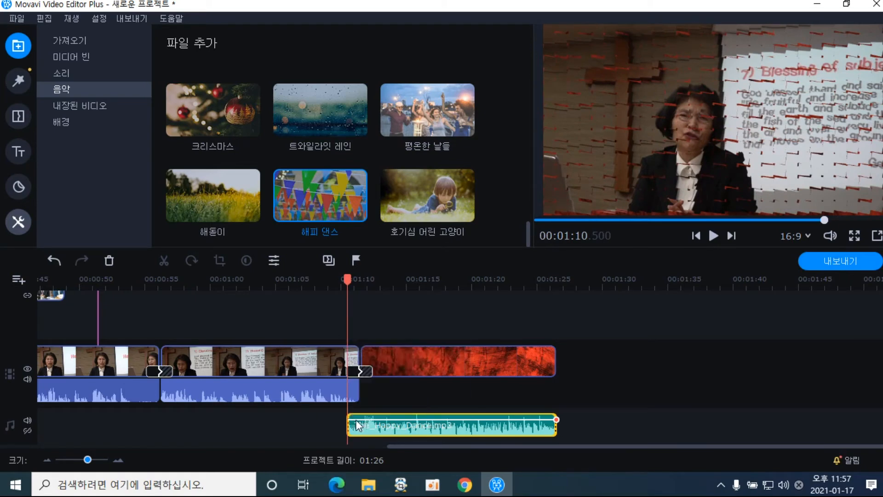
left_click(350, 426)
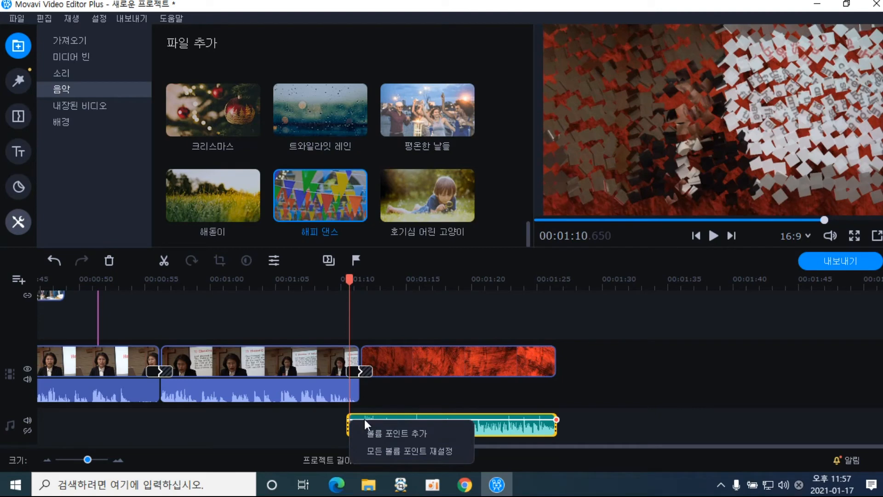
left_click(375, 430)
left_click(374, 417)
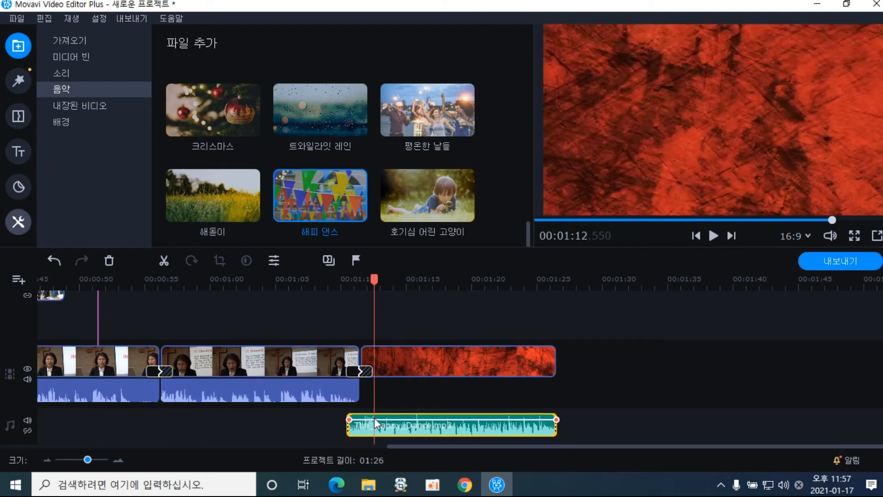
right_click(374, 420)
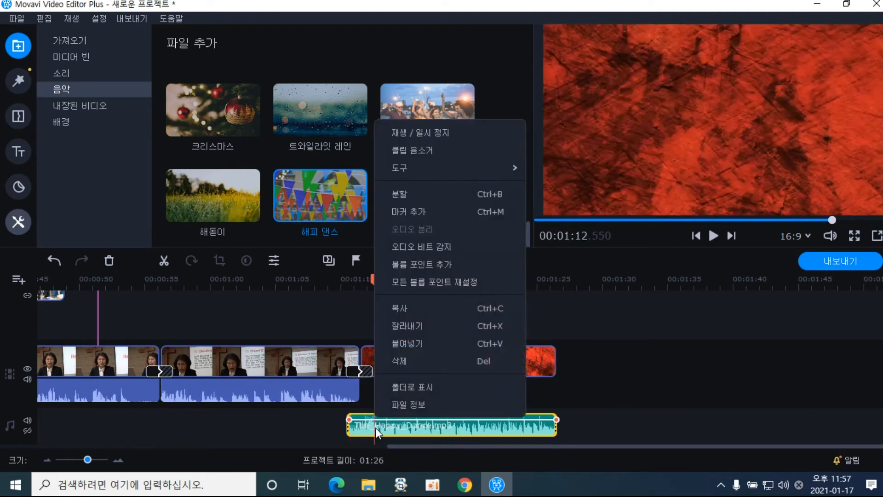
left_click(429, 267)
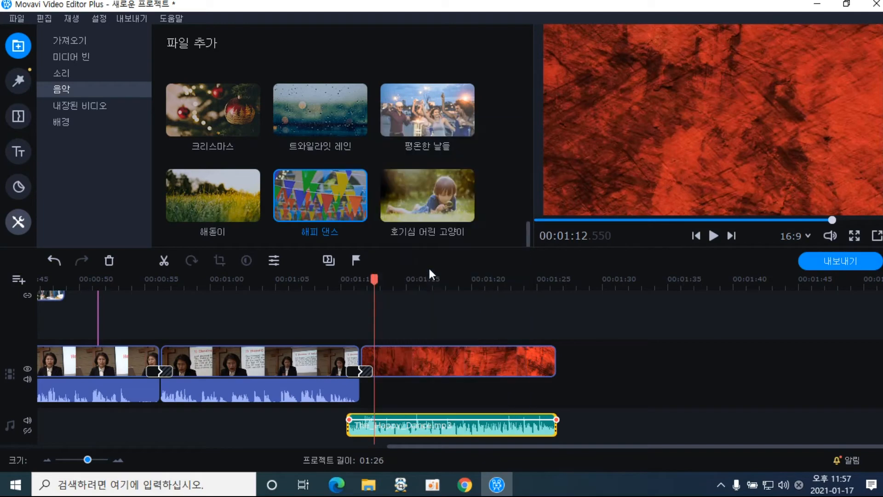
left_click(351, 419)
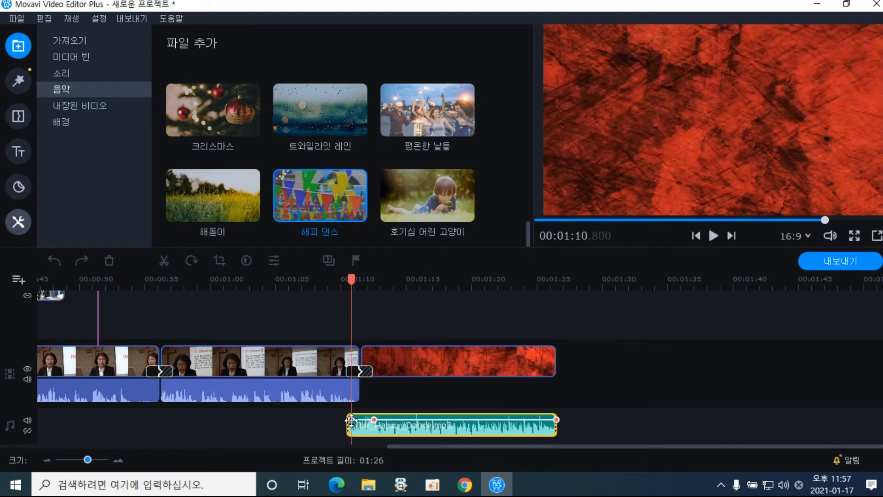
left_click_drag(352, 420, 351, 430)
left_click_drag(352, 284, 334, 284)
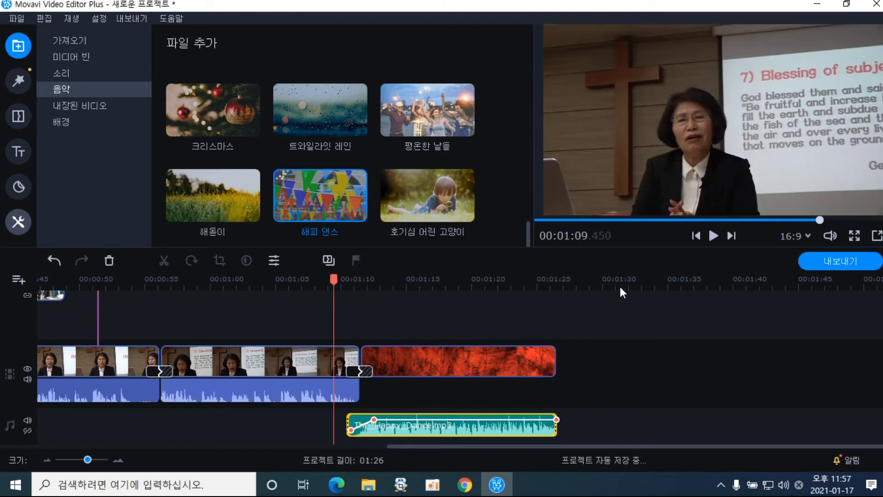
left_click(713, 236)
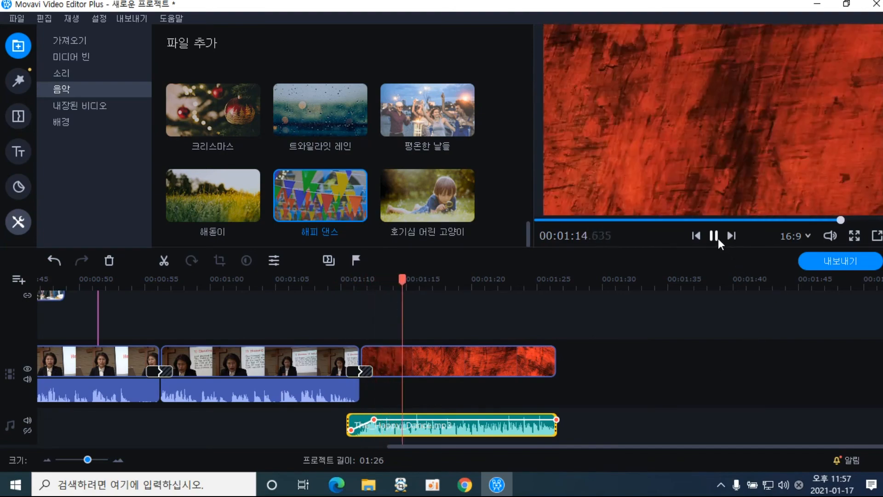
left_click(714, 236)
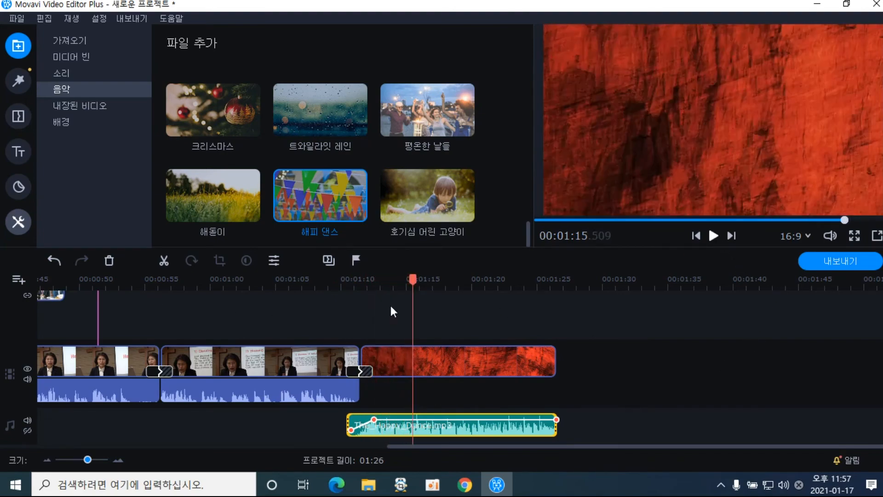
Add the 다이아몬드 title and replace its MY AMAZING SUMMER heading with 감사합니다
left_click(17, 155)
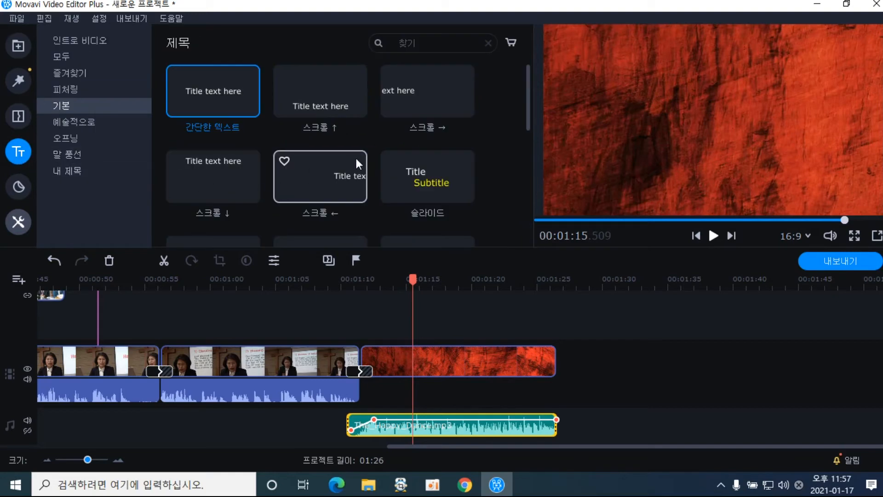
left_click(74, 94)
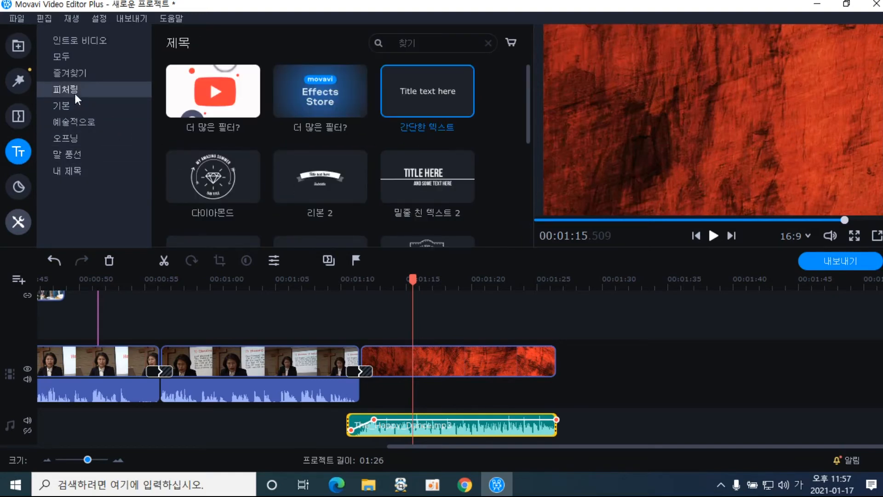
left_click_drag(226, 181, 393, 312)
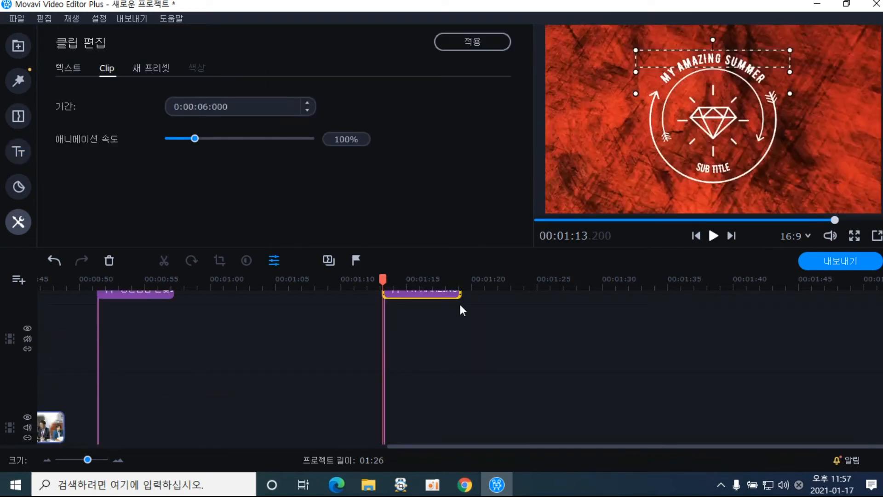
double_click(700, 65)
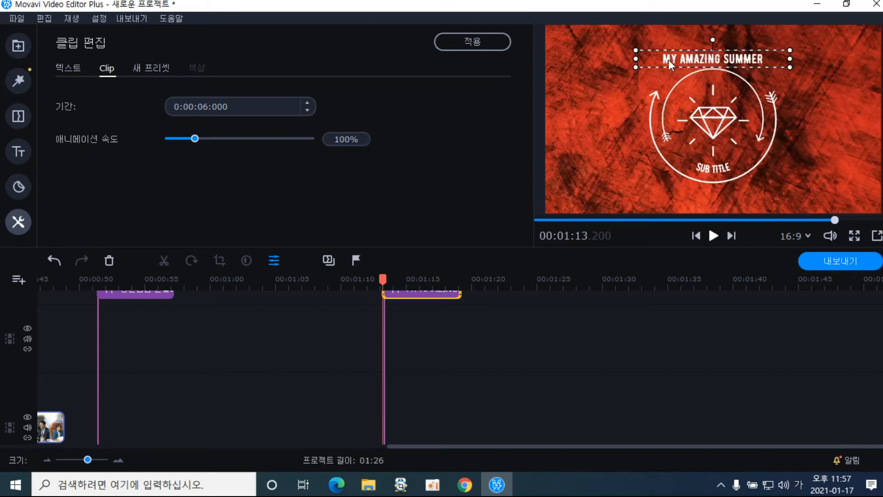
left_click_drag(664, 59, 787, 61)
type("감사하ㅂ닏")
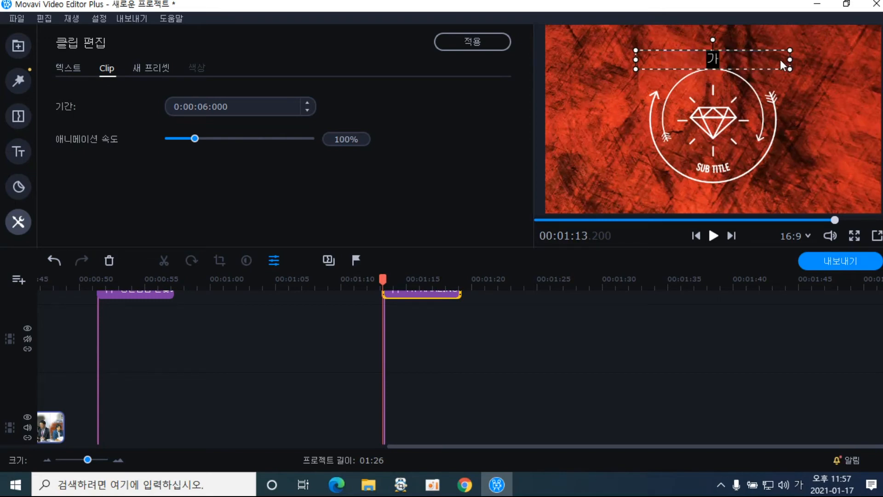
key("BackSpace")
key("BackSpace")
key("BackSpace")
key("BackSpace")
key("BackSpace")
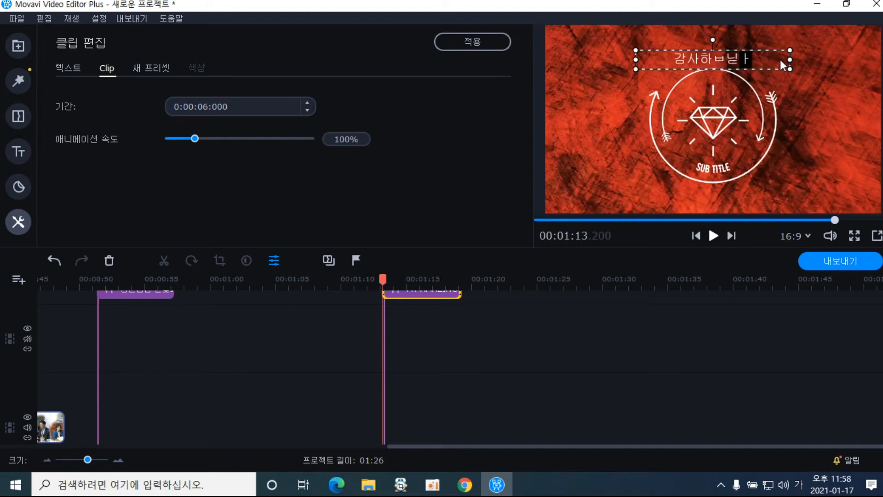
type("ㅎㅏㅂ니다")
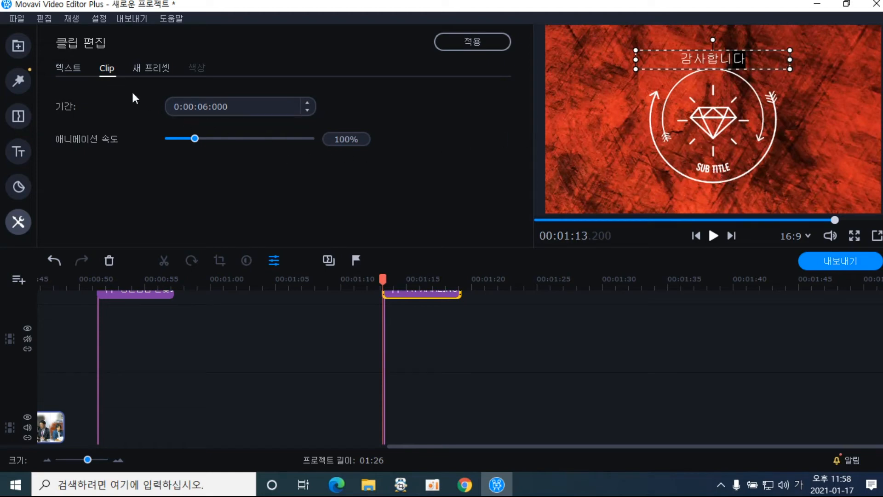
Set the 감사합니다 heading to bold 함초롬바탕
left_click(79, 71)
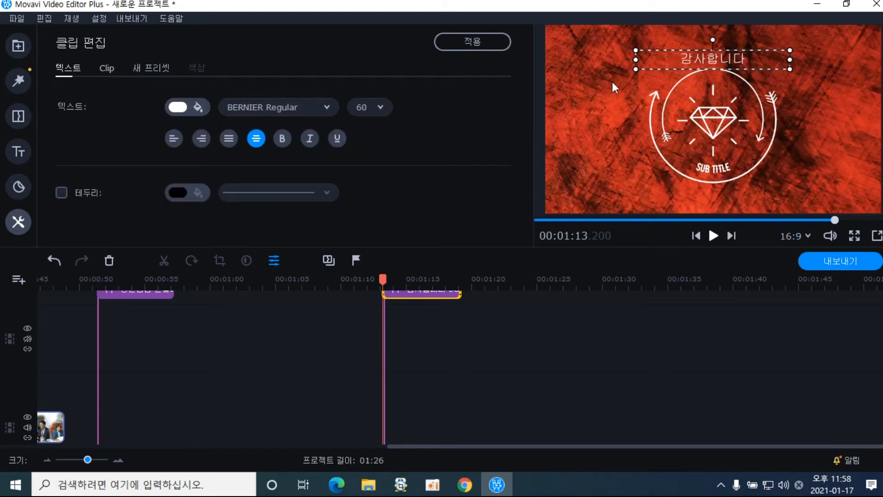
double_click(688, 54)
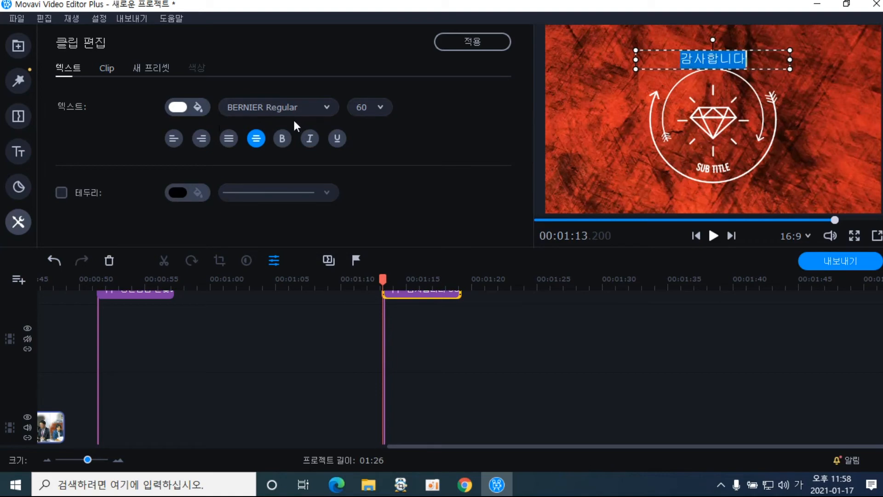
left_click(323, 108)
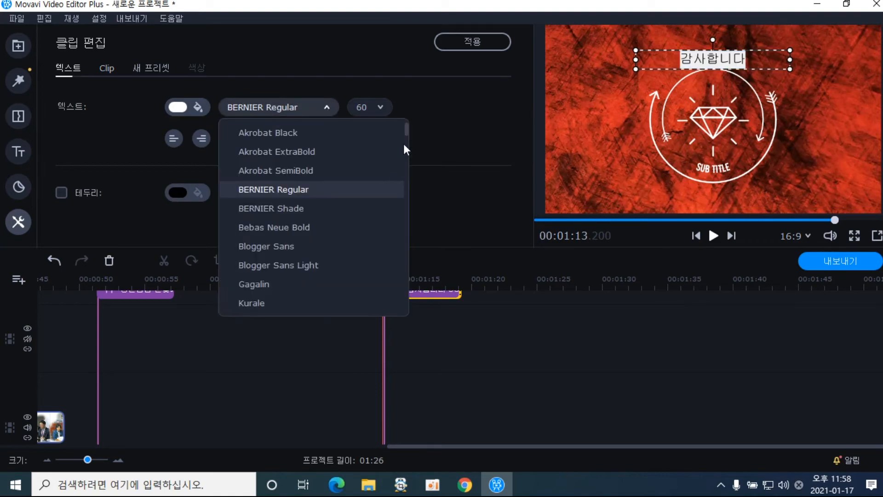
left_click_drag(406, 130, 394, 299)
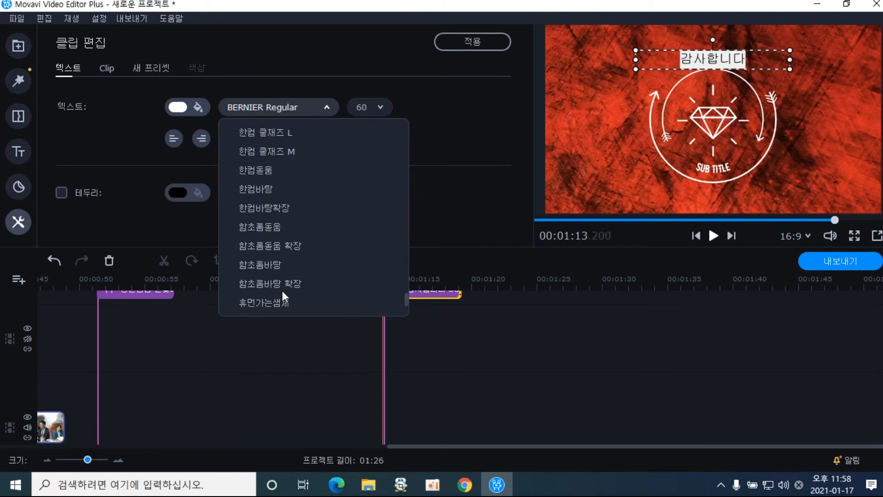
left_click(279, 263)
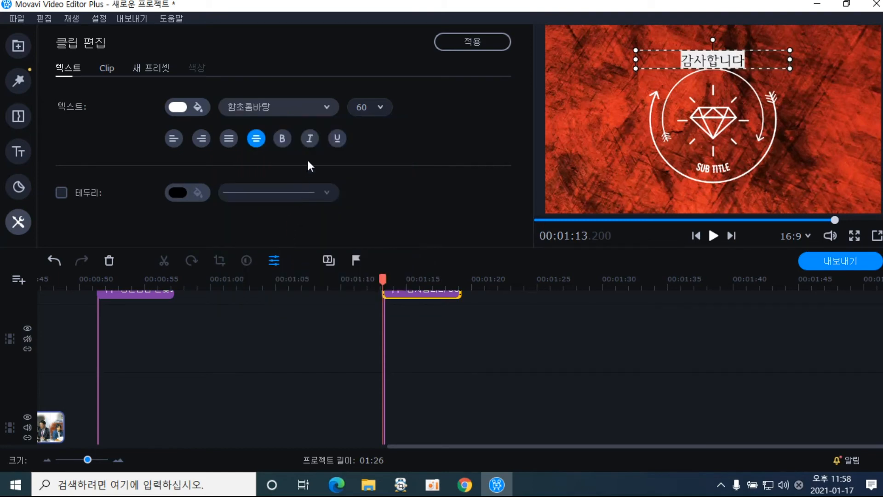
left_click(281, 139)
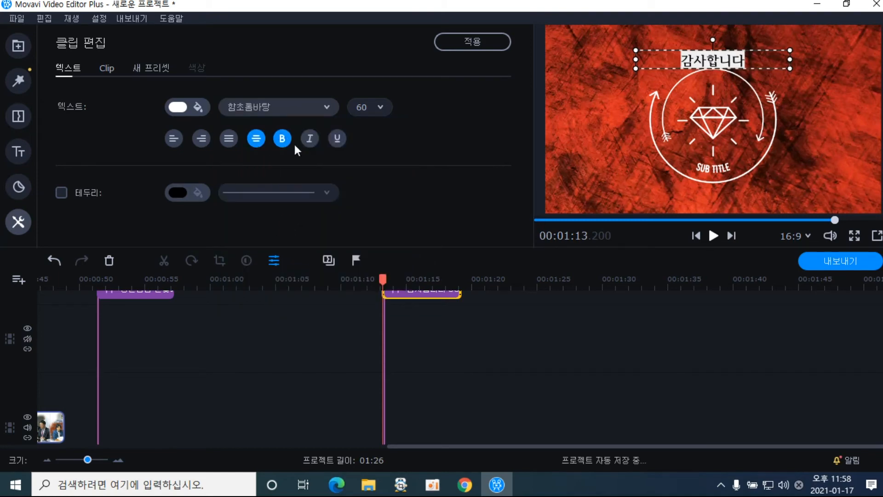
left_click(576, 159)
left_click(708, 167)
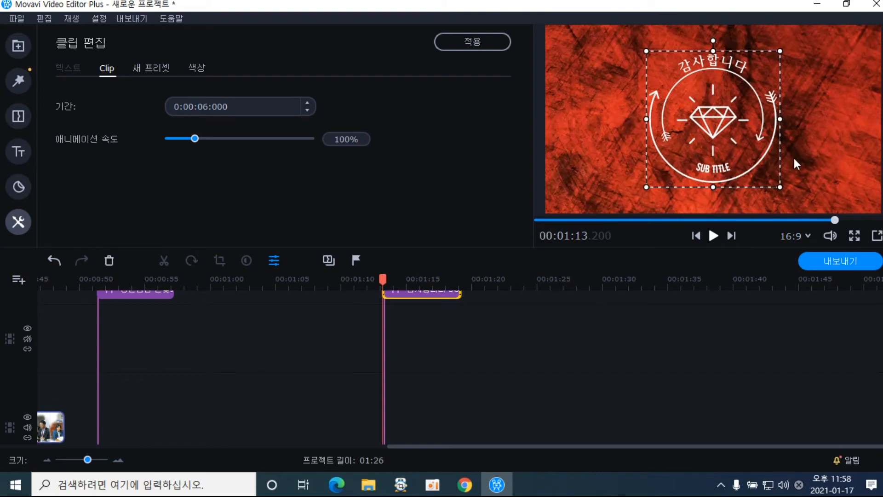
Replace SUB TITLE with 한빛교회 in the 휴먼엑스포 font and apply the title edits
double_click(726, 164)
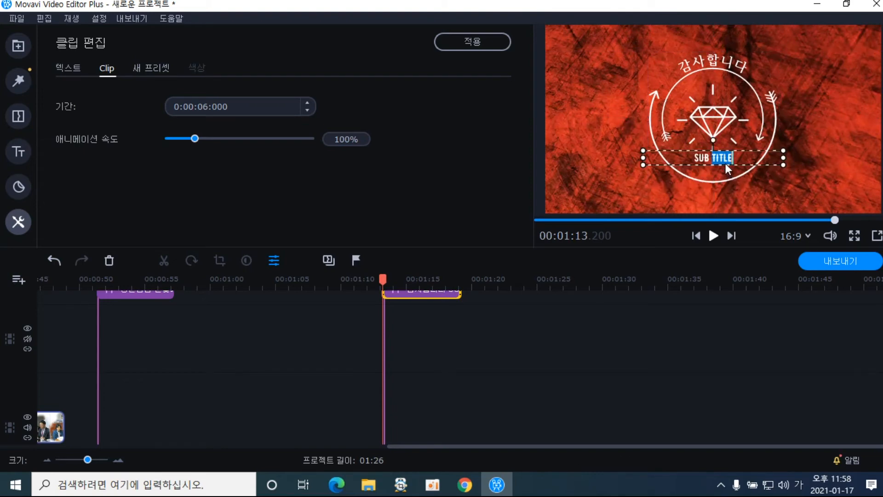
double_click(697, 161)
left_click_drag(698, 160, 732, 159)
type("한빛교회")
left_click(68, 71)
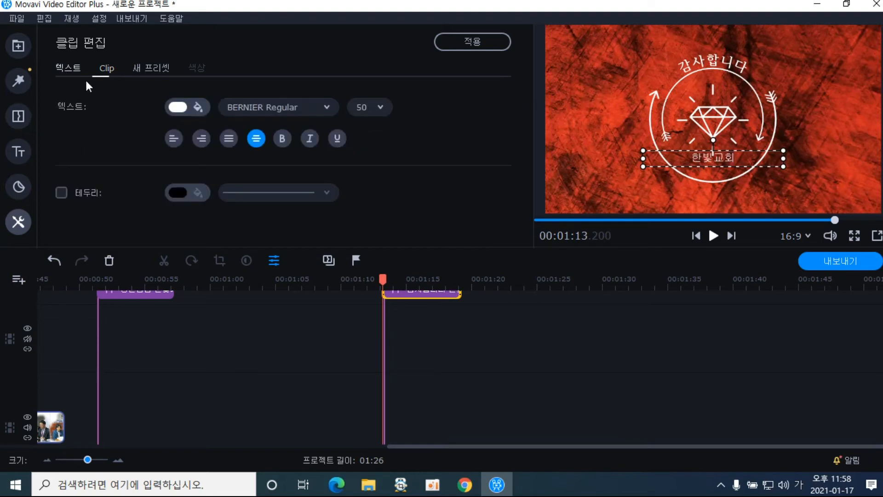
left_click(331, 107)
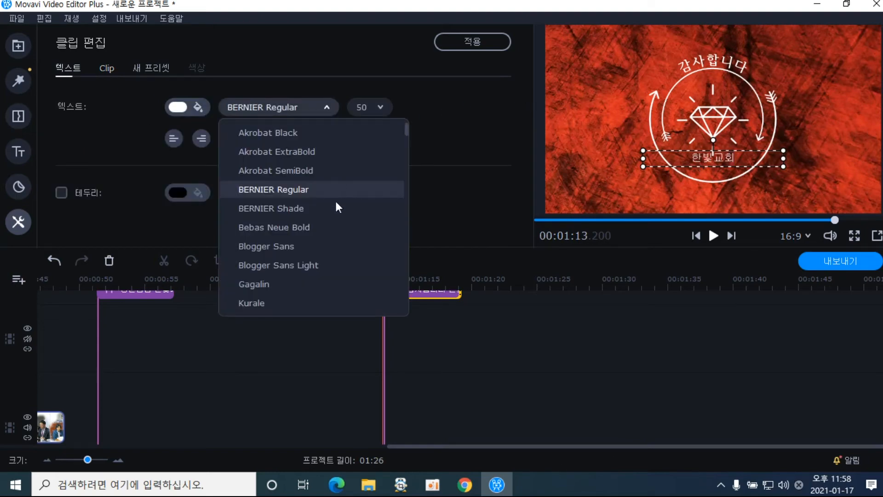
left_click_drag(408, 129, 397, 322)
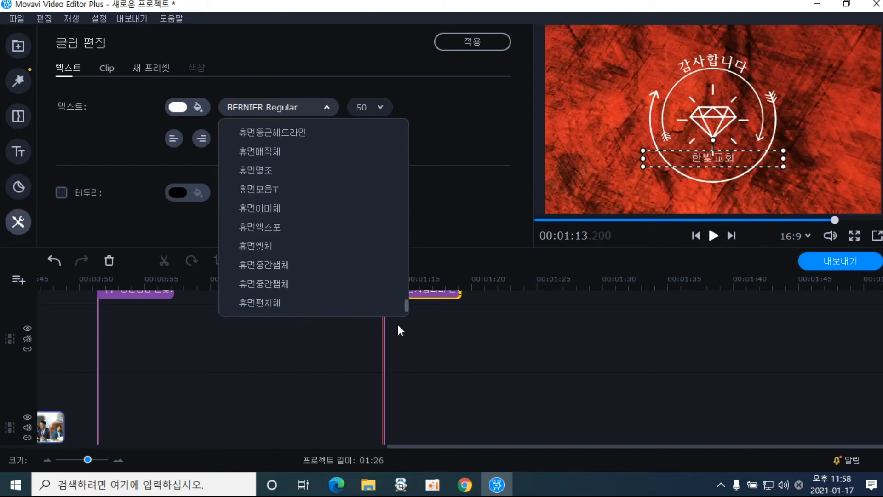
left_click(278, 227)
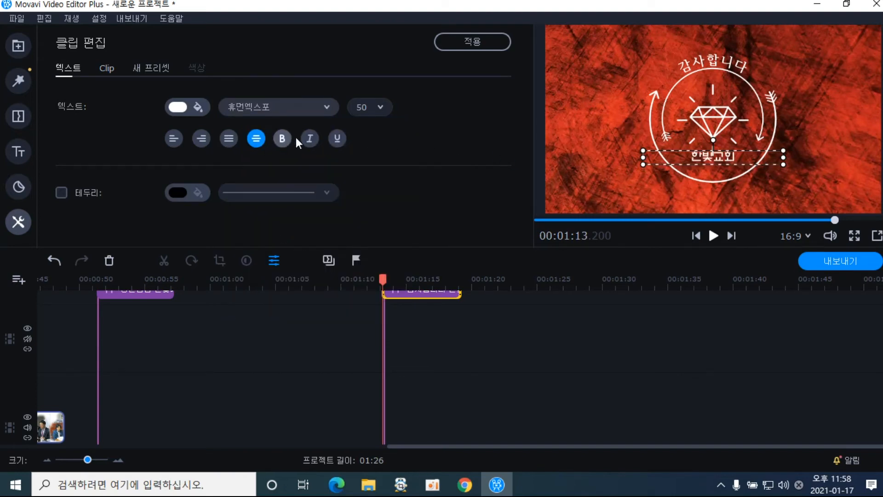
left_click(459, 43)
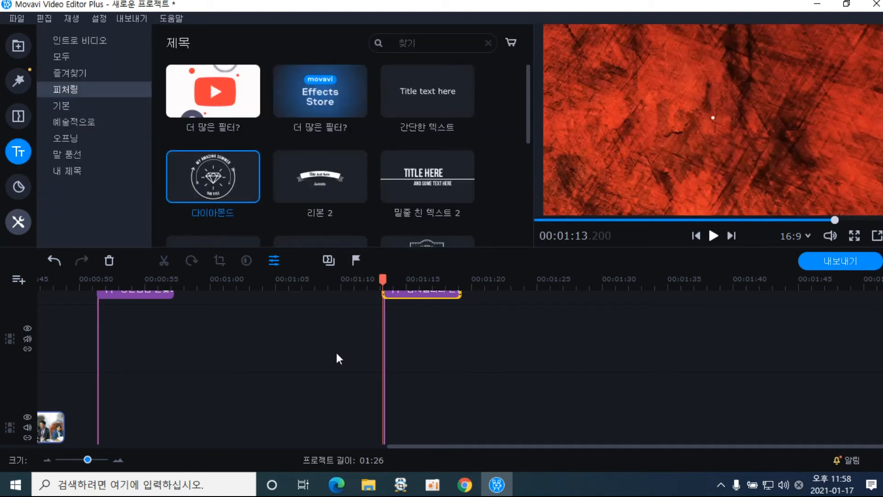
left_click_drag(382, 279, 376, 278)
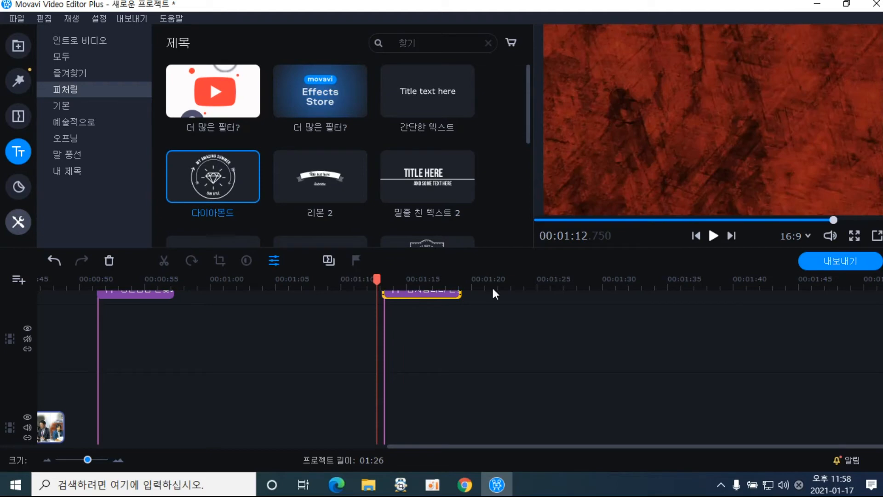
left_click(713, 236)
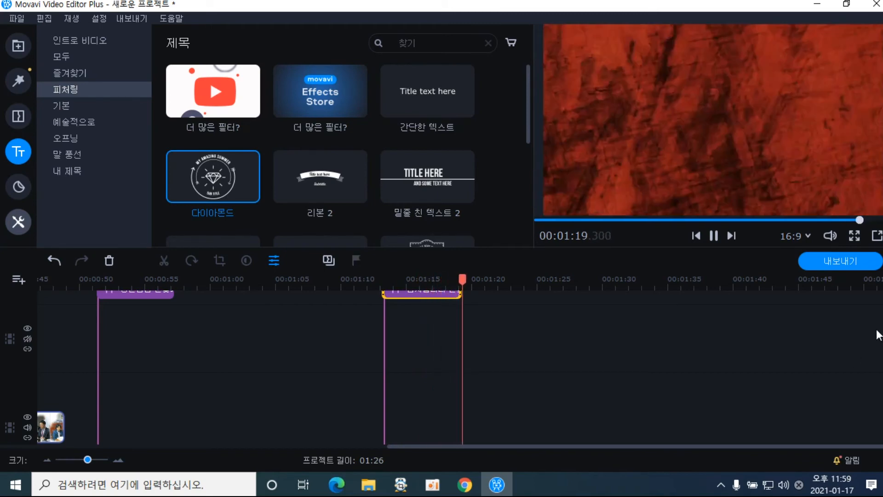
left_click(714, 235)
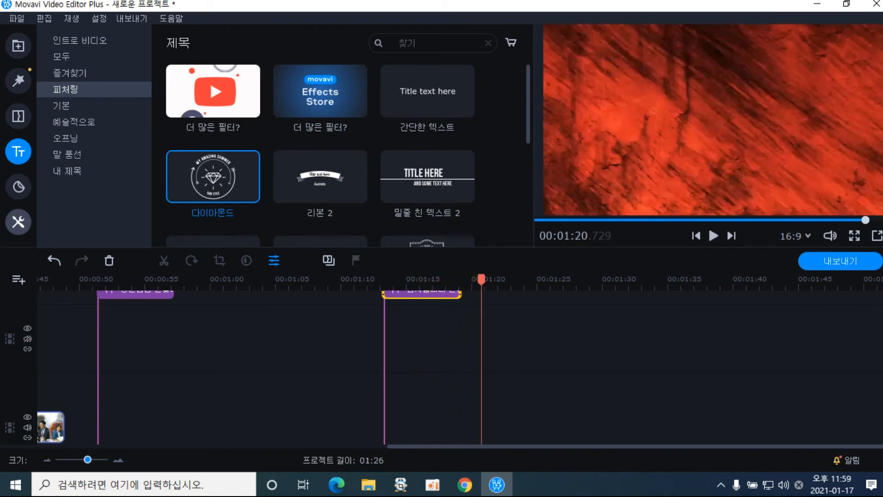
scroll(460, 367, "up", 2)
scroll(460, 367, "down", 7)
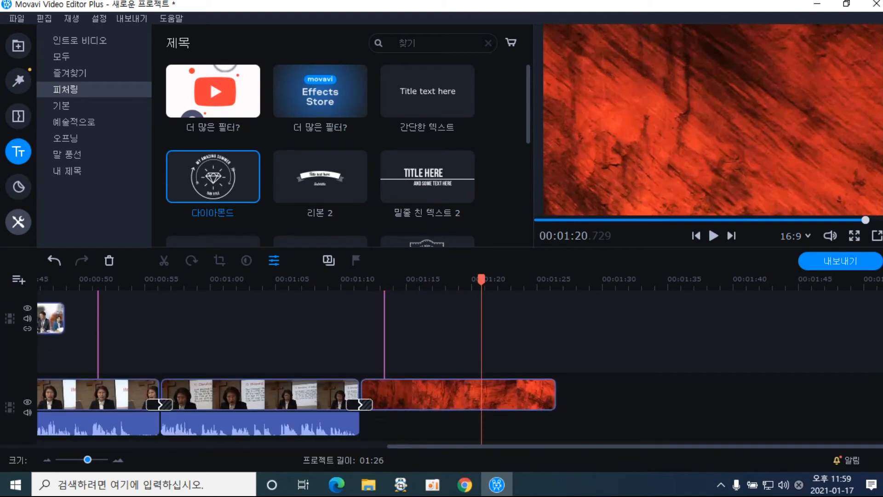
scroll(459, 367, "down", 1)
scroll(460, 367, "up", 4)
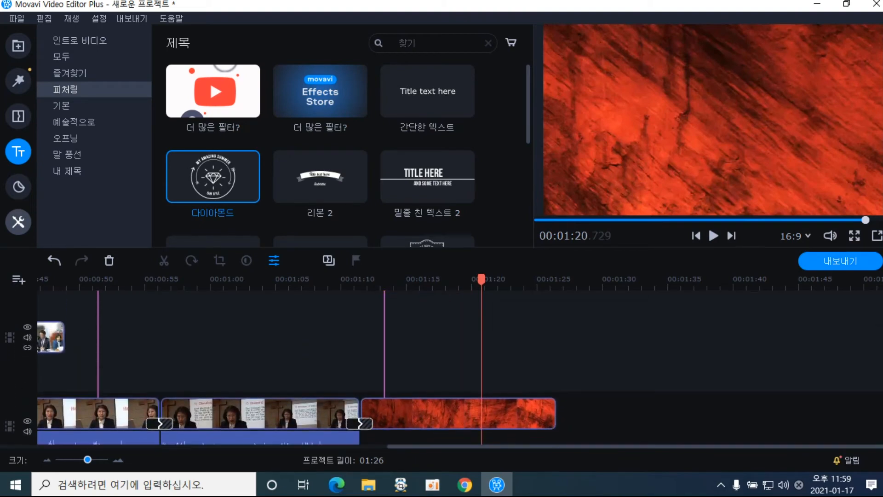
scroll(460, 367, "down", 4)
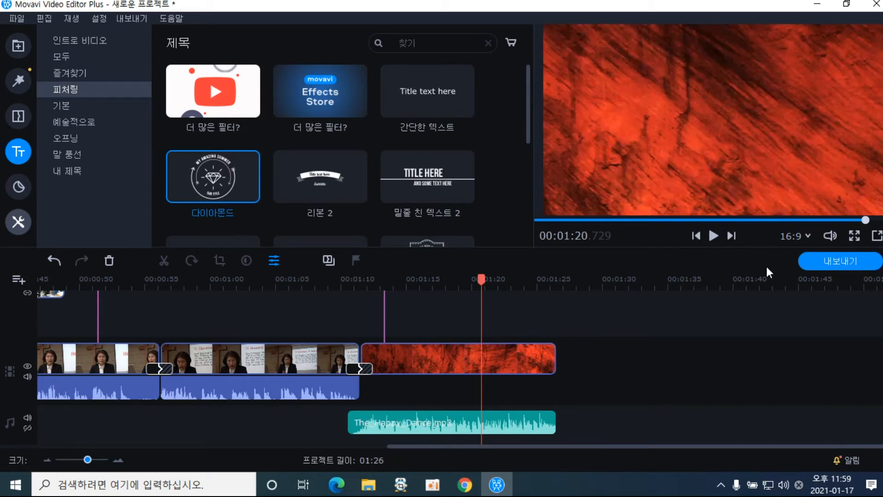
left_click(714, 234)
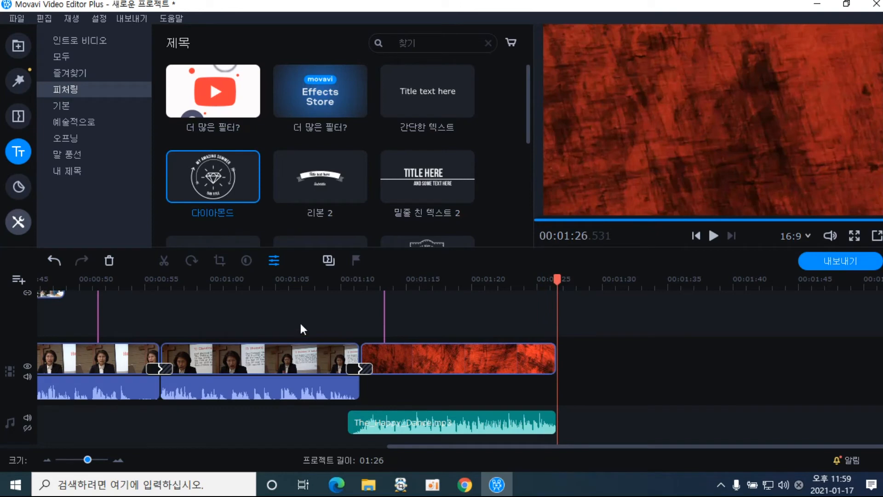
left_click(310, 291)
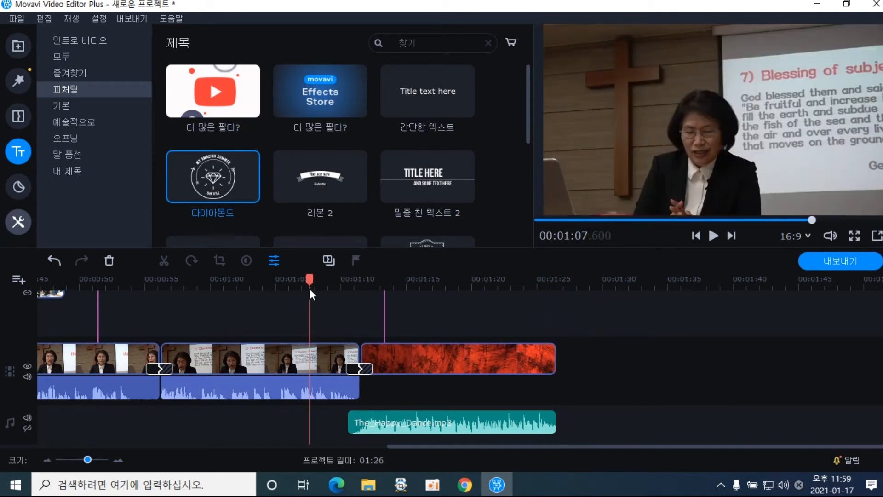
Jump to 01:04.800, reapply the diamond title edits, and watch the preview full screen
left_click(273, 286)
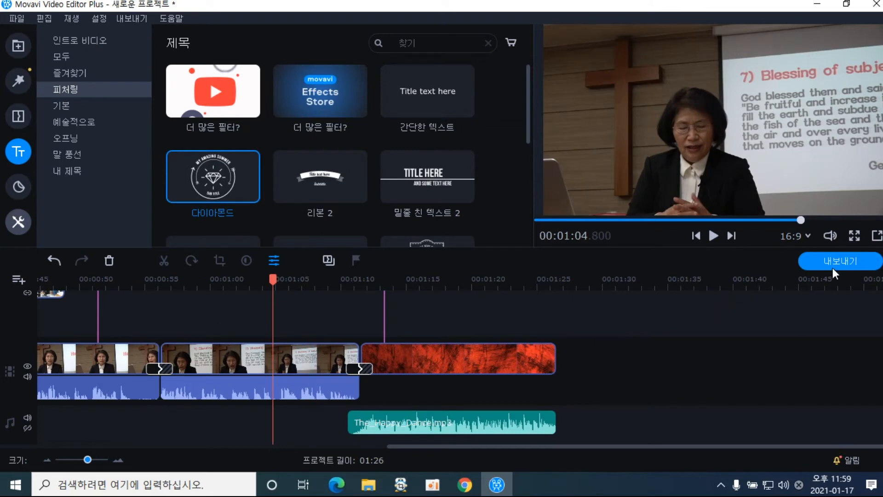
left_click(327, 261)
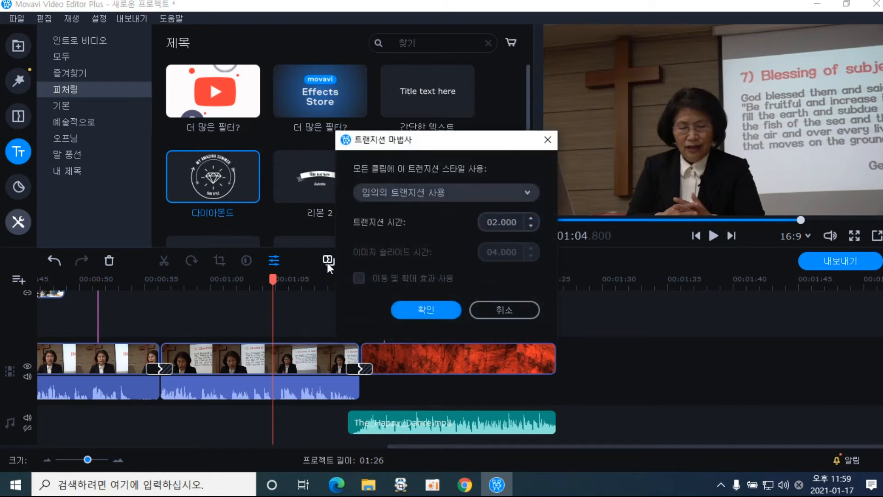
left_click(508, 312)
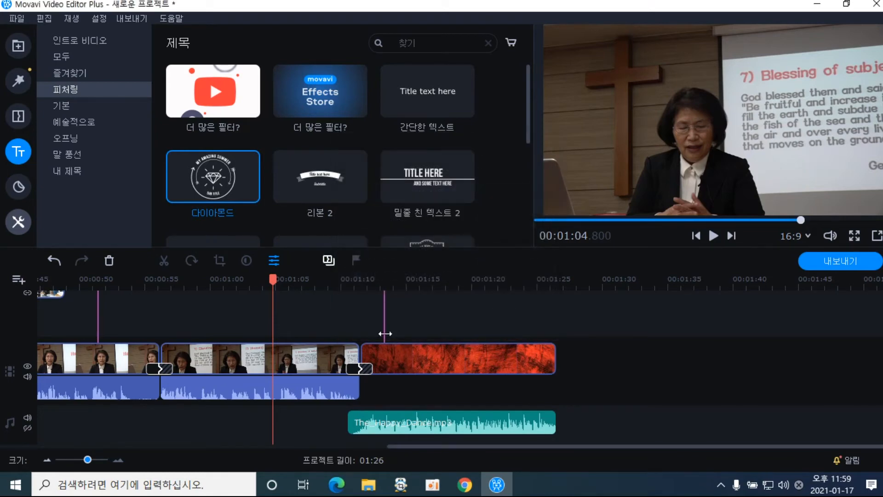
left_click(273, 260)
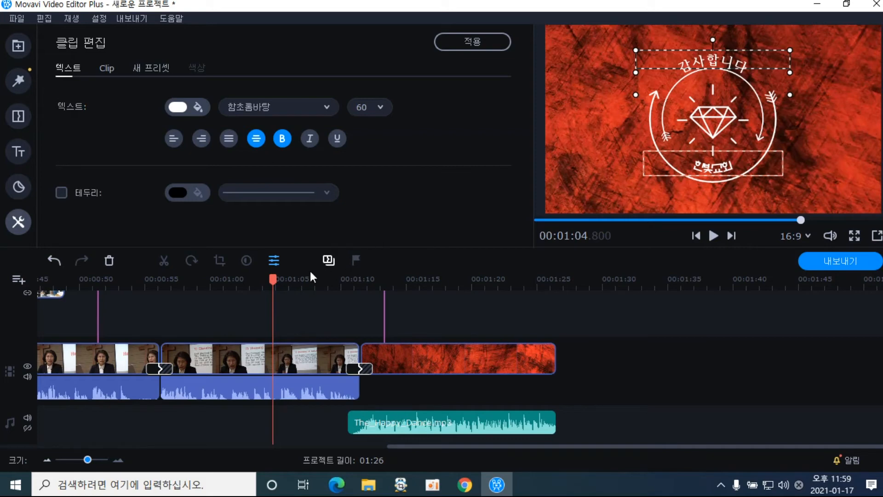
left_click(476, 40)
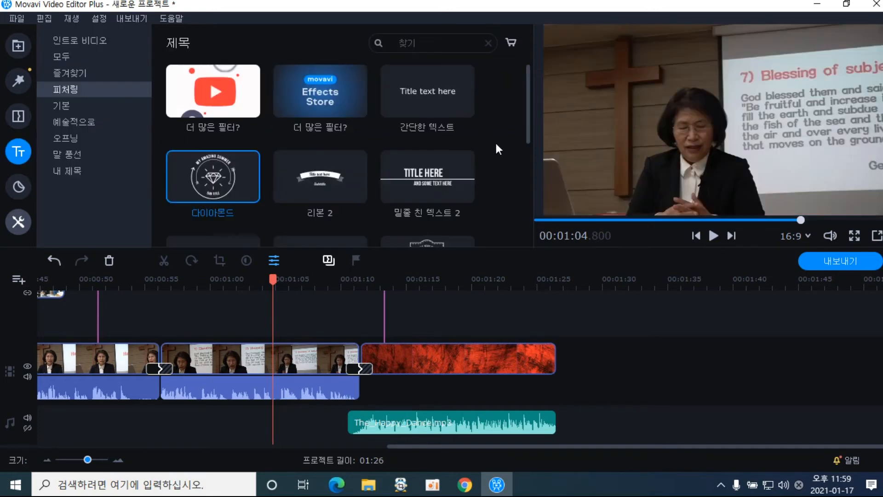
left_click(852, 235)
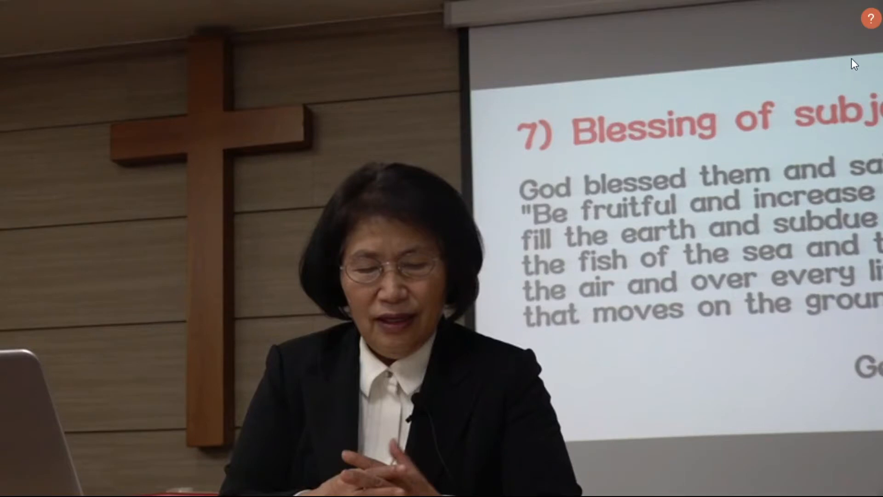
key("Escape")
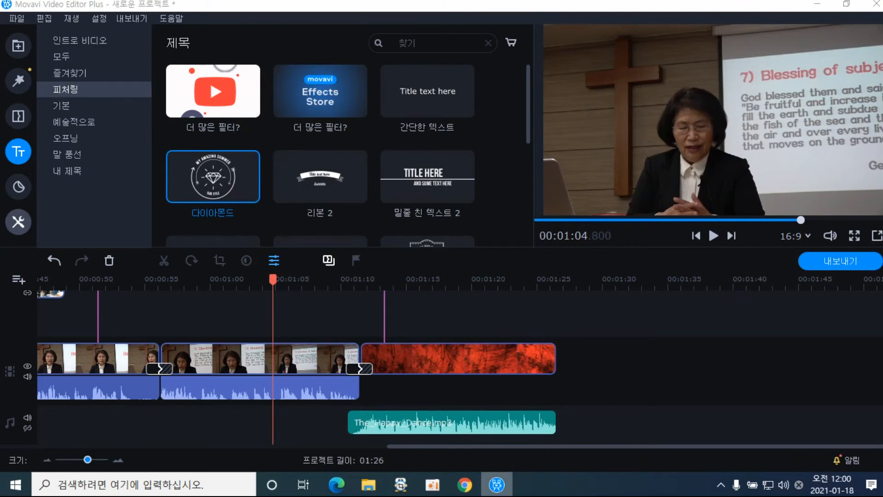
left_click_drag(519, 447, 113, 460)
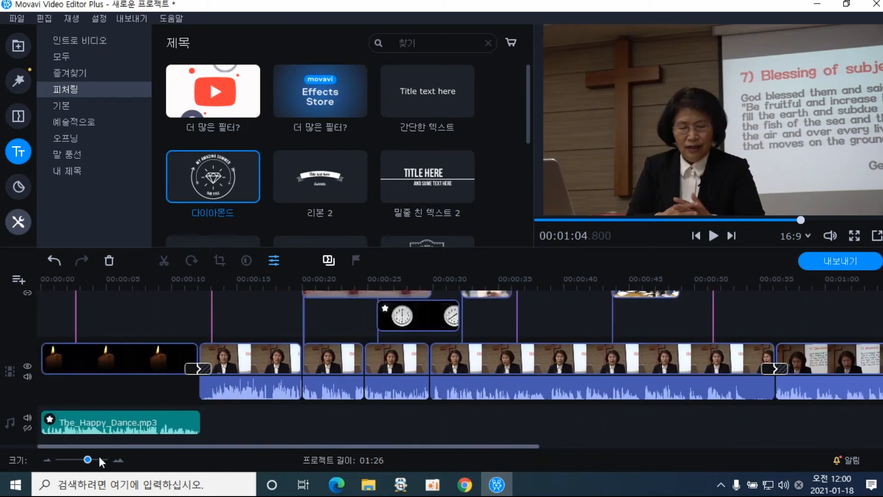
left_click_drag(99, 461, 494, 460)
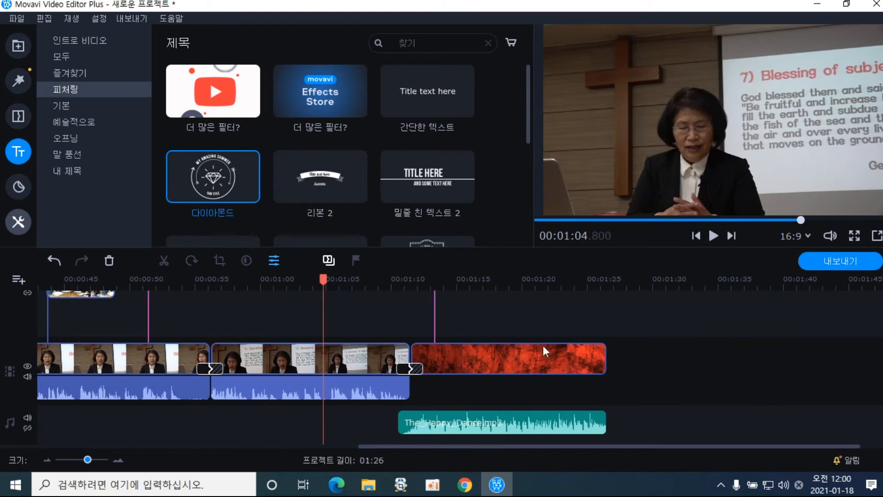
left_click_drag(543, 451, 77, 444)
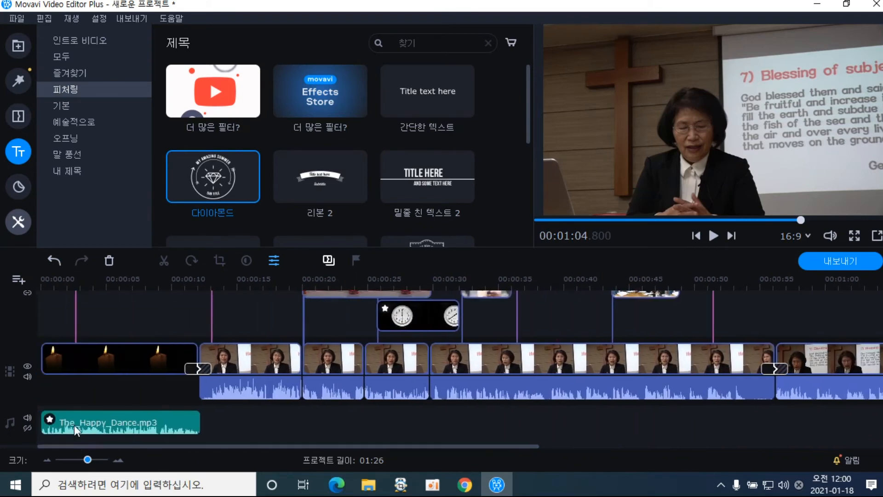
left_click(68, 284)
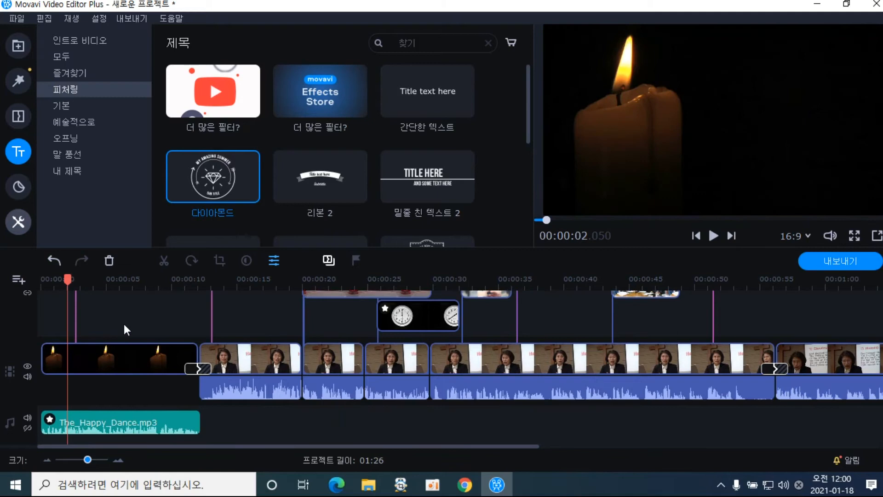
left_click(45, 279)
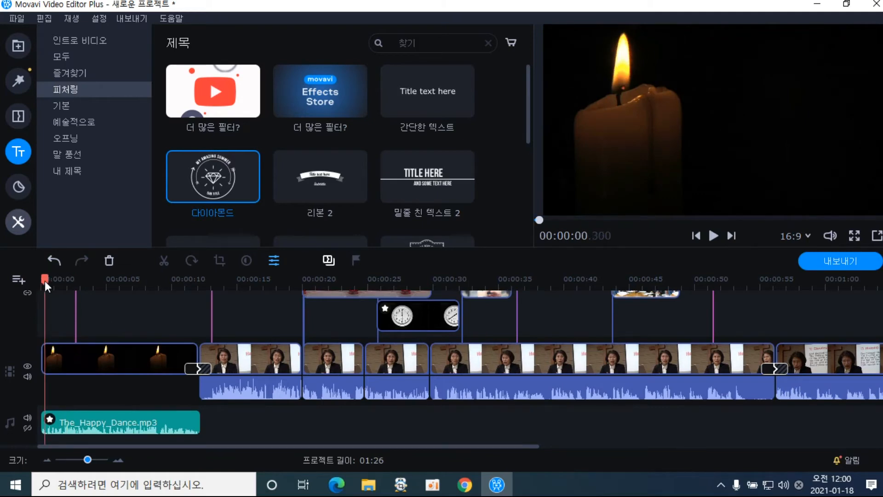
left_click_drag(46, 280, 803, 331)
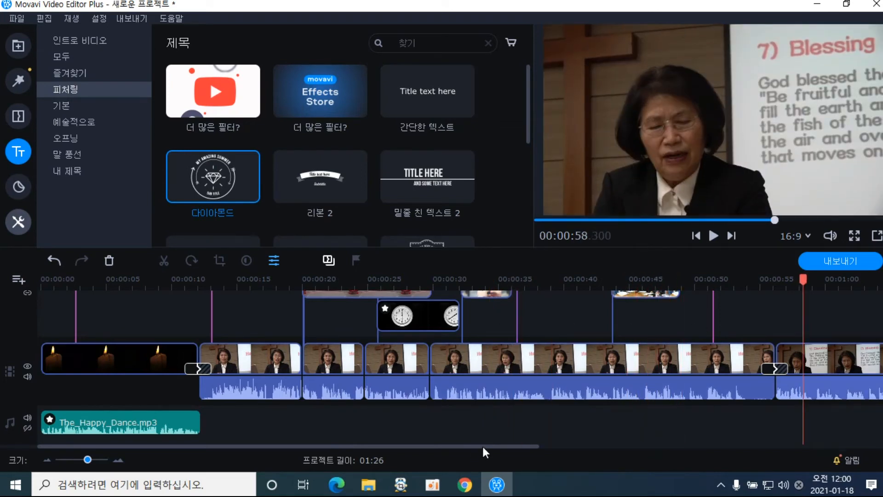
left_click_drag(483, 448, 649, 447)
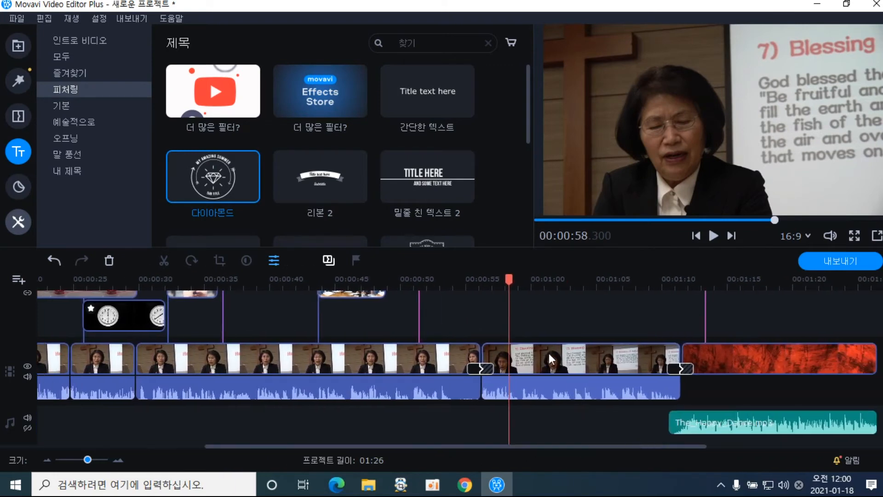
left_click_drag(511, 282, 857, 291)
left_click(446, 294)
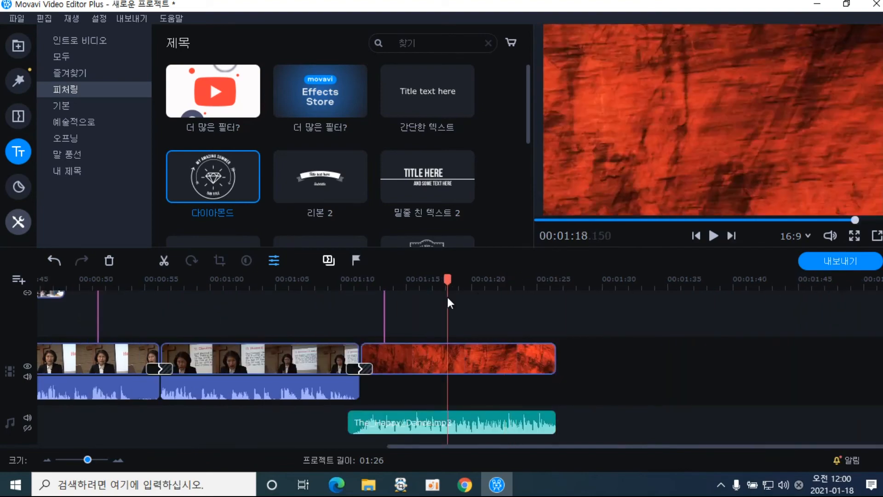
left_click(425, 420)
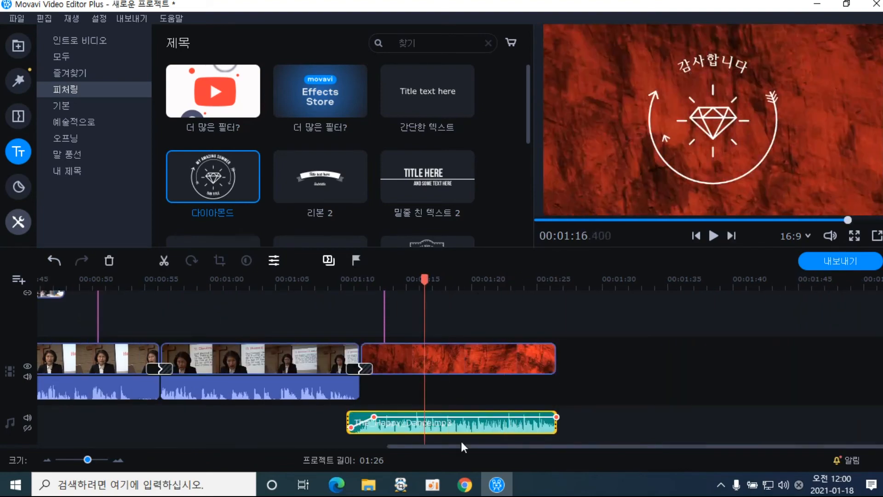
left_click_drag(542, 443, 127, 438)
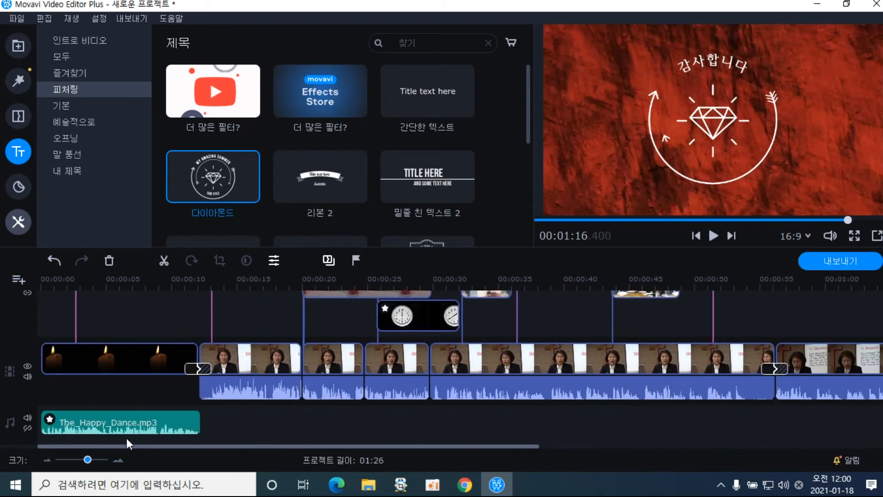
left_click(61, 280)
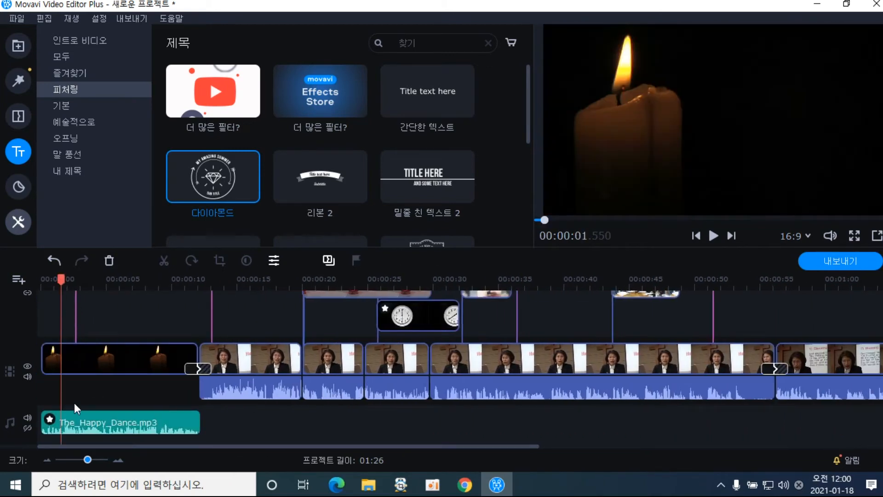
left_click(80, 422)
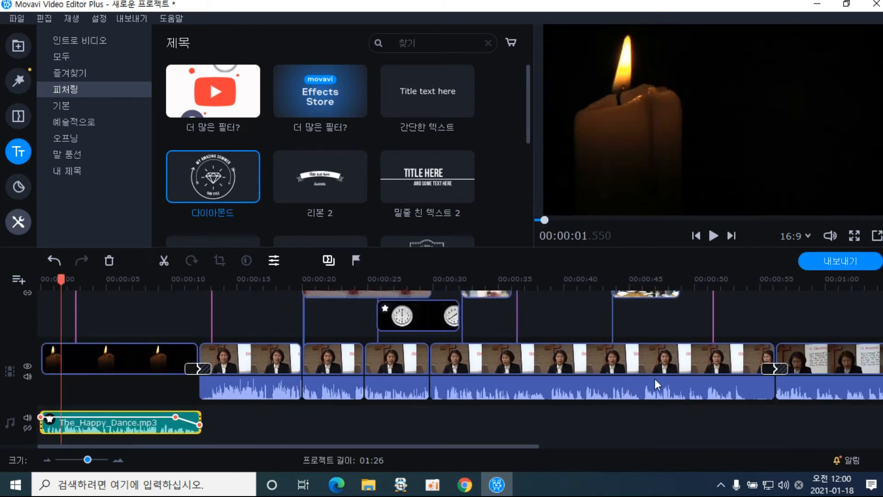
left_click(592, 433)
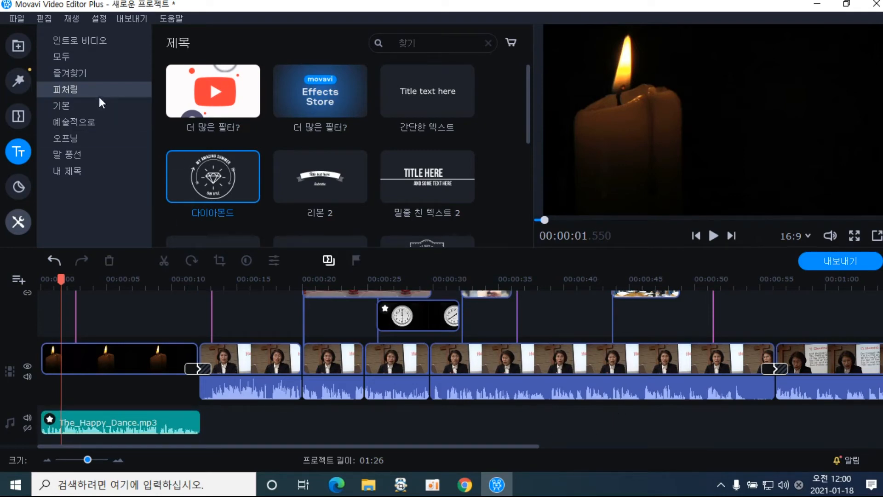
left_click(18, 46)
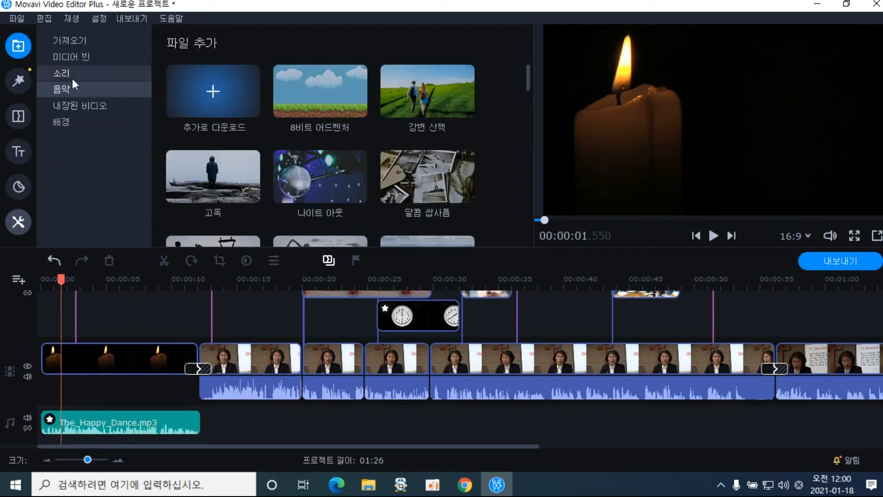
Browse the 유초등부 folder in the add-media-files dialog and cancel without importing
left_click(85, 45)
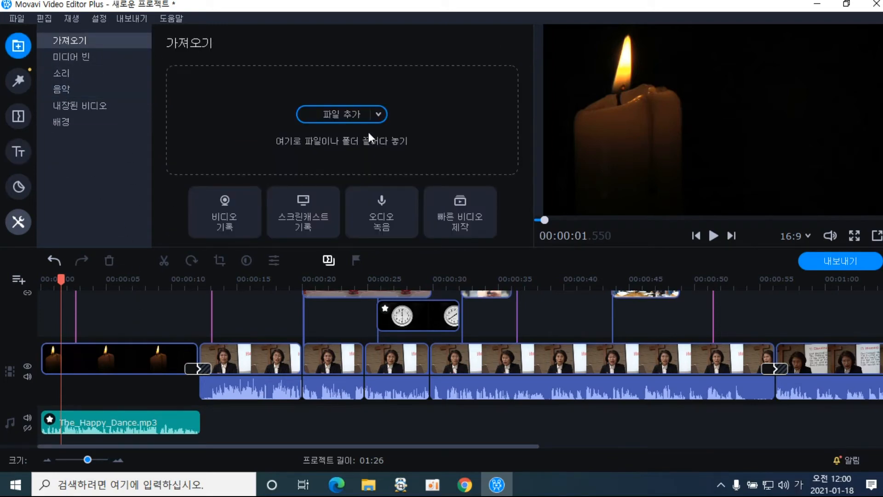
left_click(344, 118)
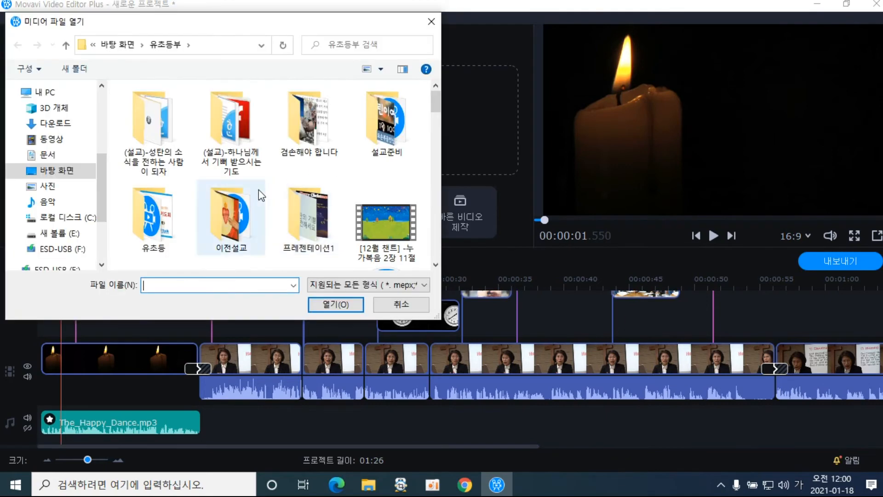
left_click_drag(435, 109, 432, 172)
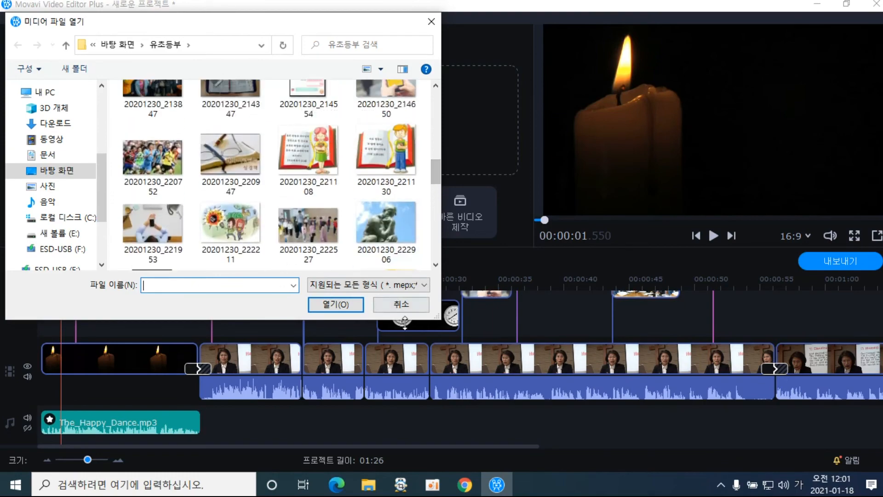
left_click(401, 304)
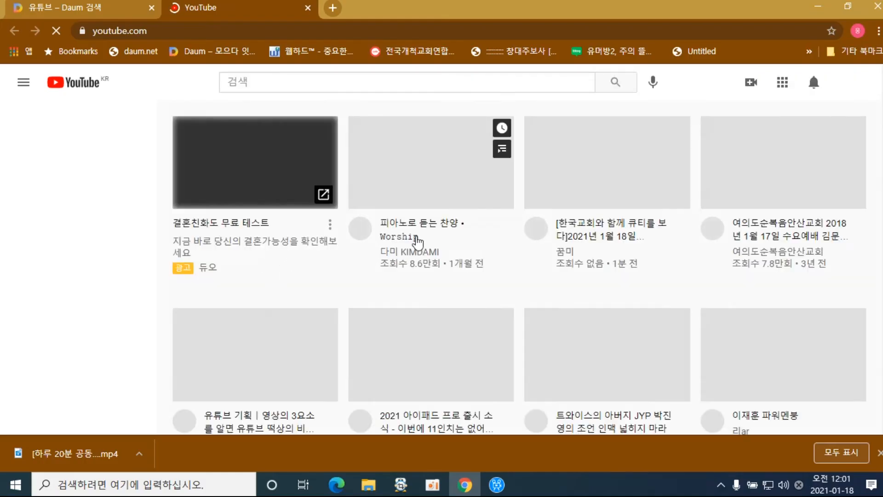
Open the '[새찬송가] 515 눈을 들어 하늘 보라' video from YouTube search and skip ahead to 0:27
left_click(297, 85)
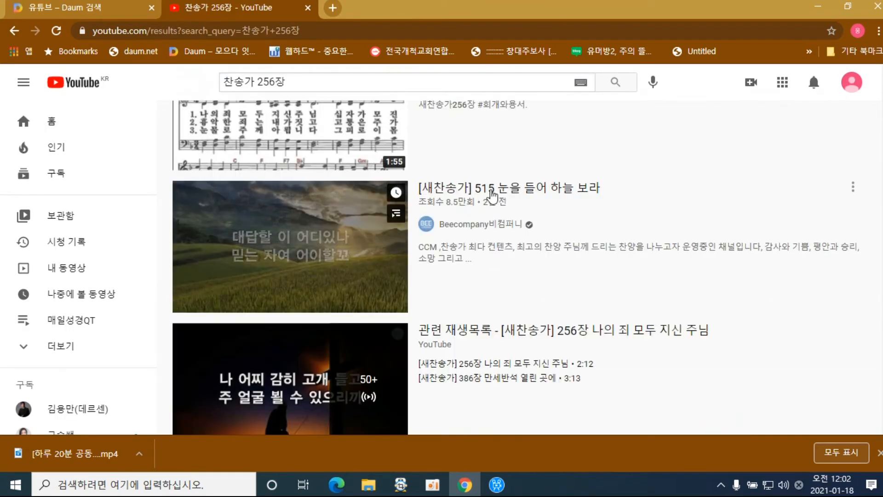
left_click(521, 194)
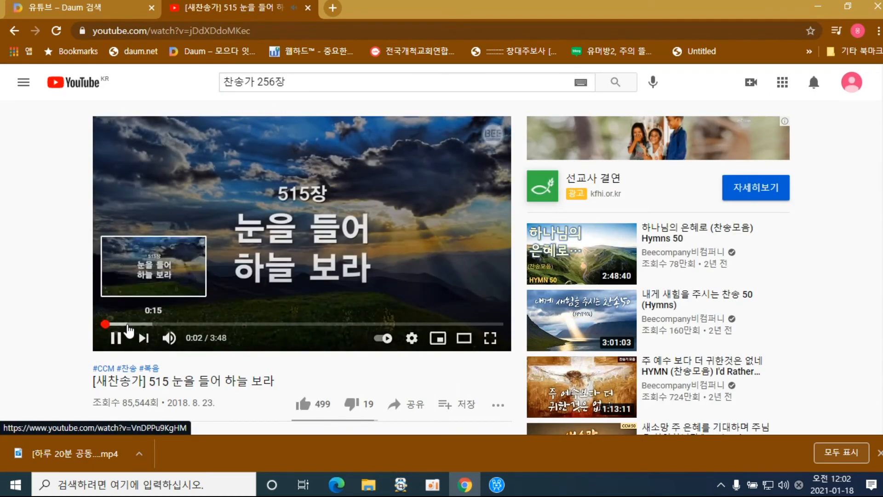
left_click(130, 324)
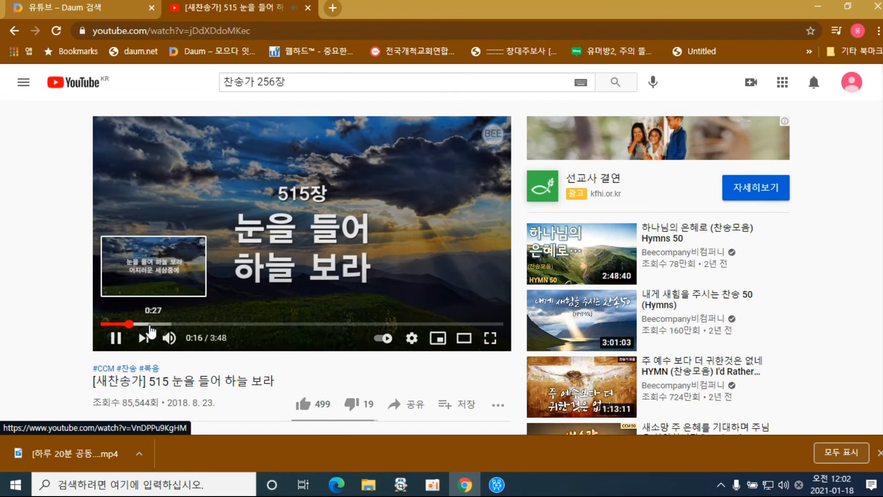
left_click(148, 325)
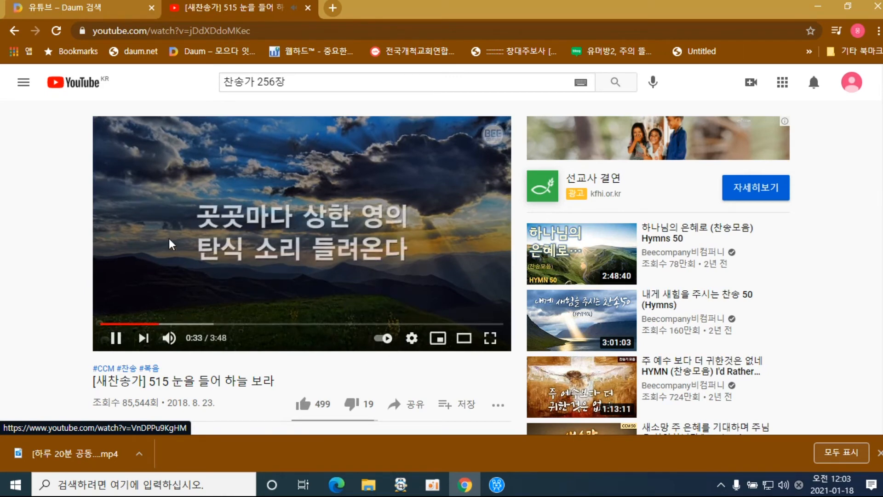
Pause the hymn video at 0:34 and put the cursor in its web address
left_click(116, 339)
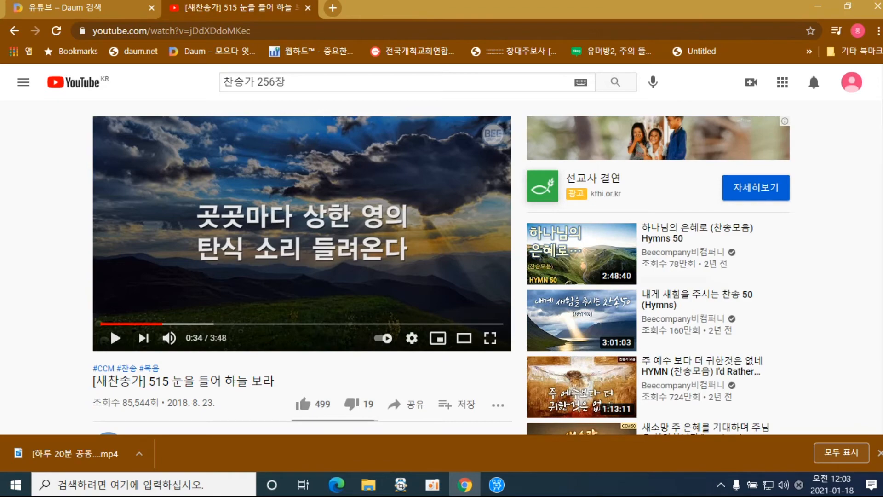
scroll(432, 267, "down", 3)
scroll(432, 267, "up", 1)
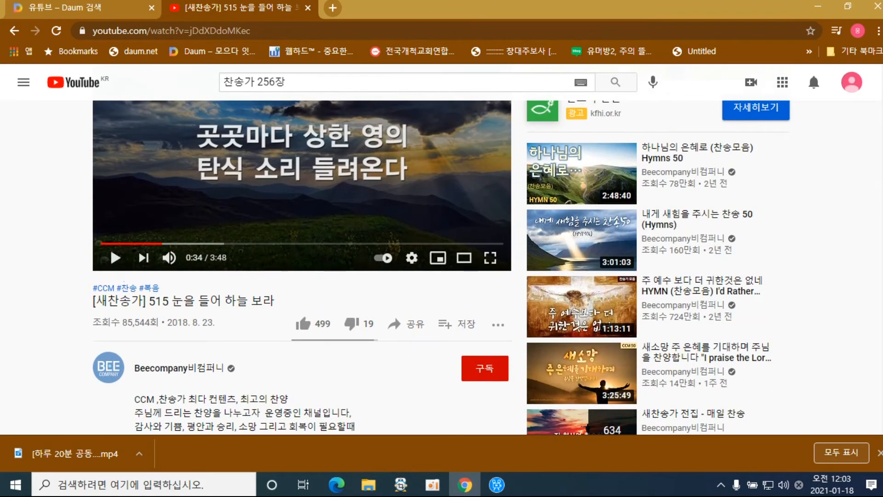
scroll(305, 285, "up", 2)
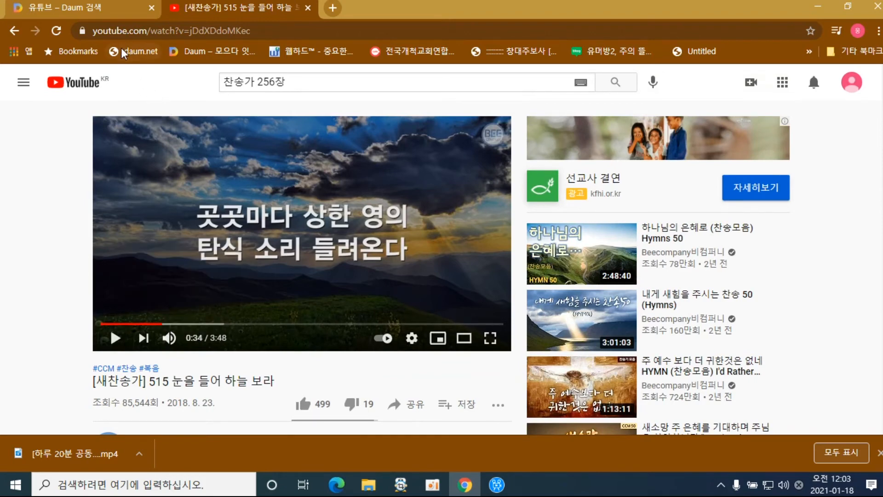
left_click(99, 31)
Insert 'ss' before youtube.com in the address to load the savefrom.net download page
left_click(100, 31)
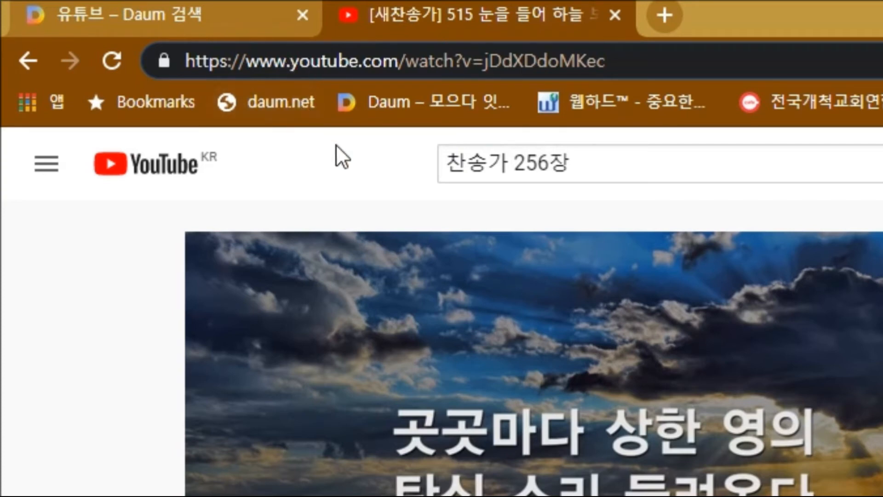
type("ㄴ")
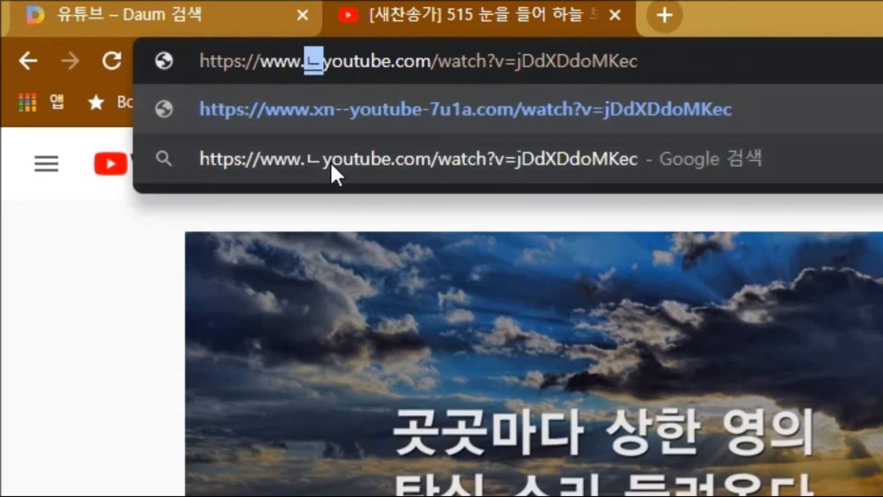
key("BackSpace")
type("ss")
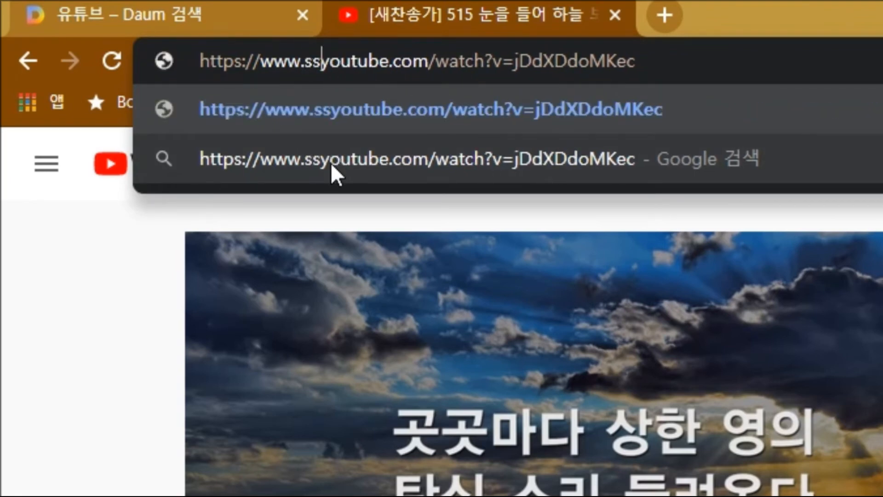
key("Return")
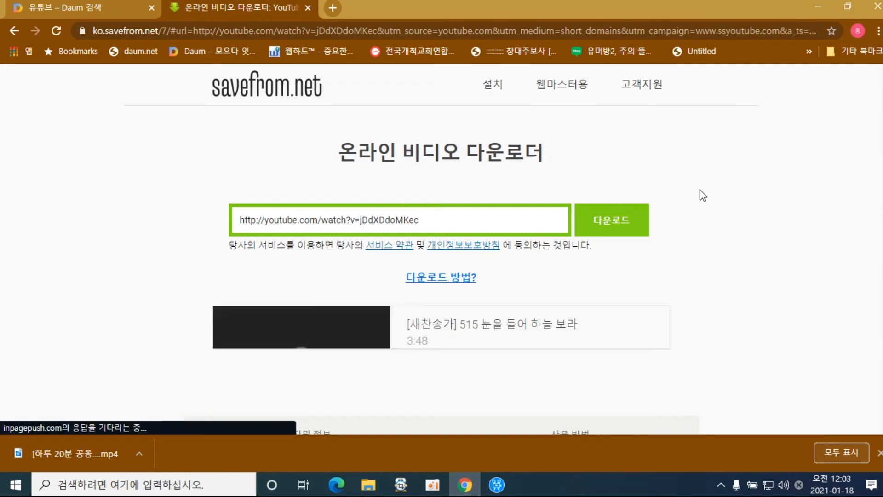
Download the hymn video as WebM 720 and return to Movavi Video Editor
scroll(703, 195, "down", 3)
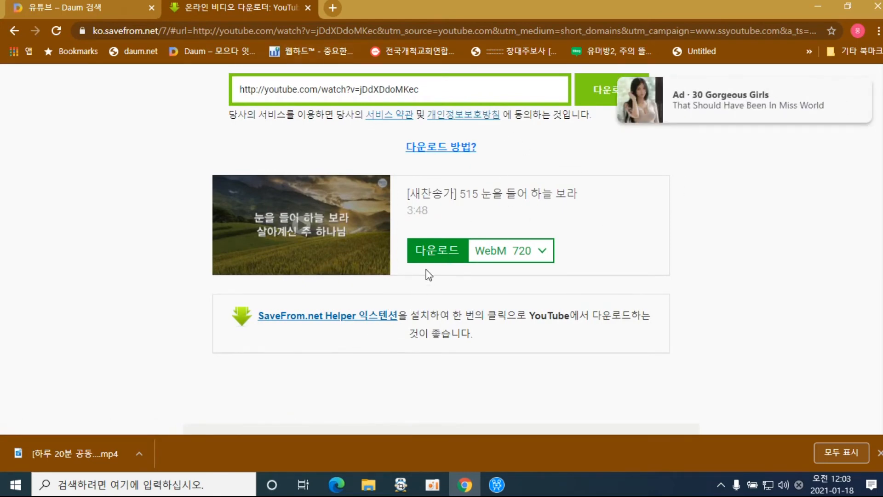
left_click(435, 257)
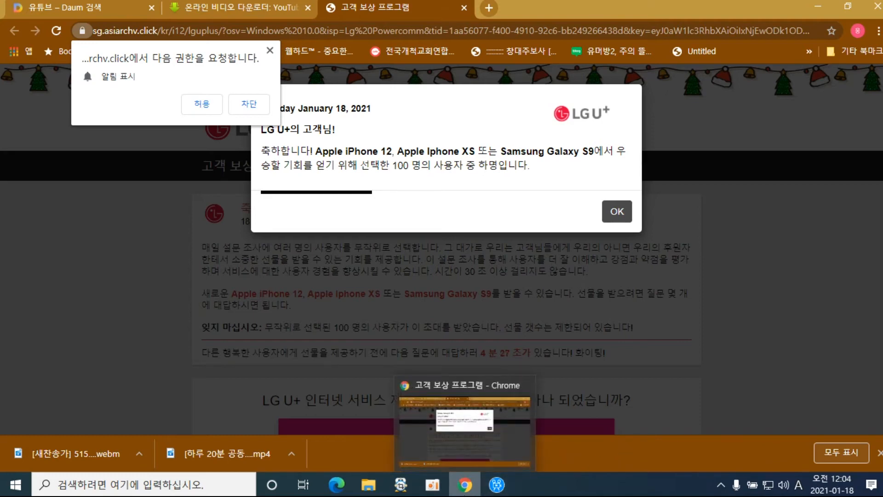
mouse_move(465, 491)
left_click(496, 485)
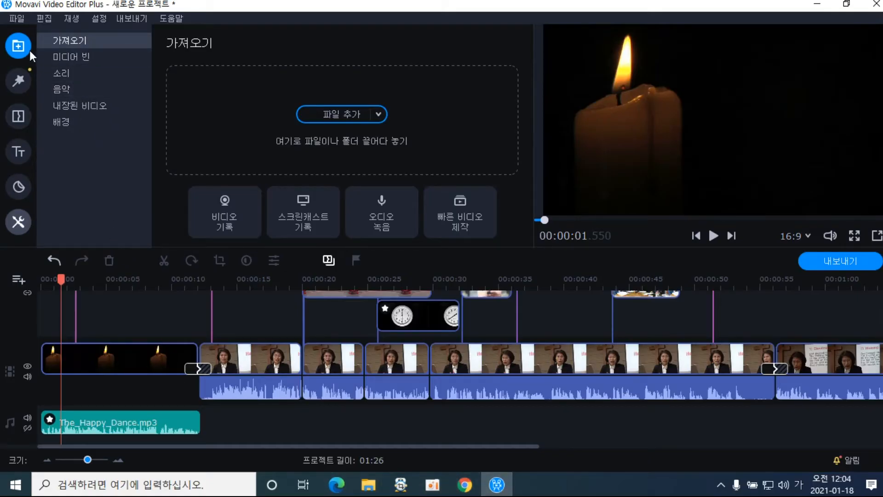
Import '[새찬송가] 515 눈을 들어 하늘 보라.webm' from the Downloads folder into the media bin
left_click(310, 115)
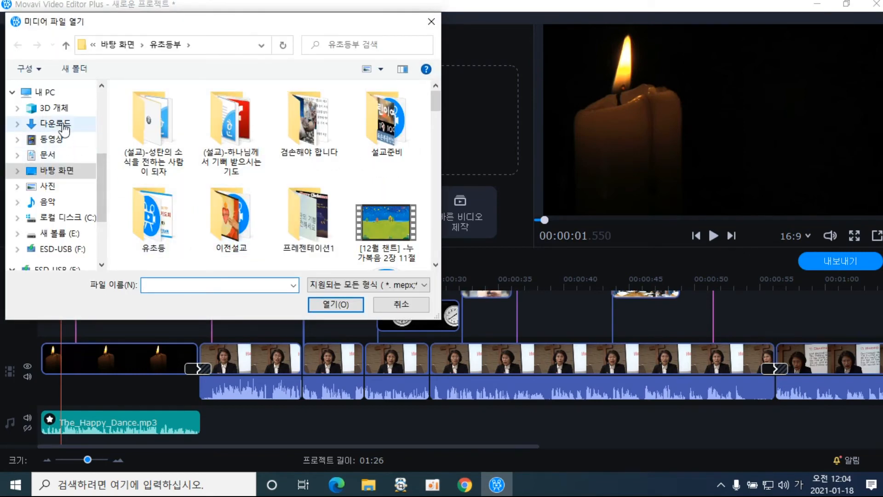
left_click(65, 123)
left_click(146, 143)
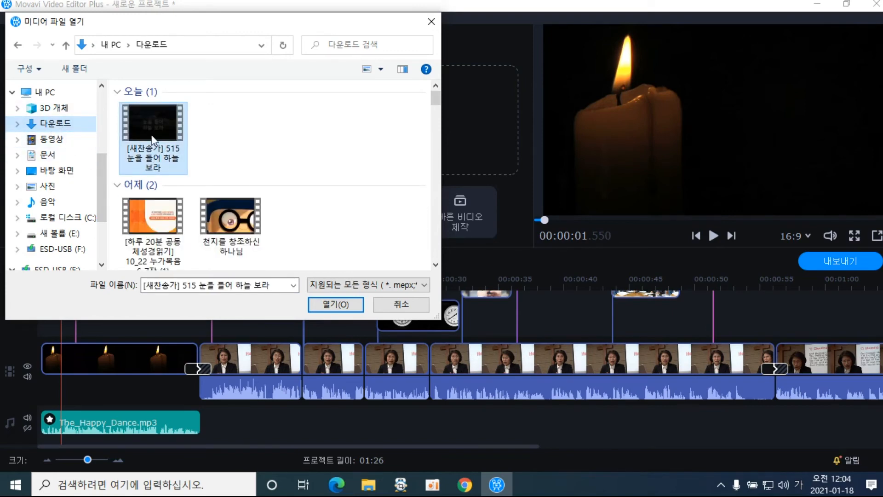
left_click(339, 306)
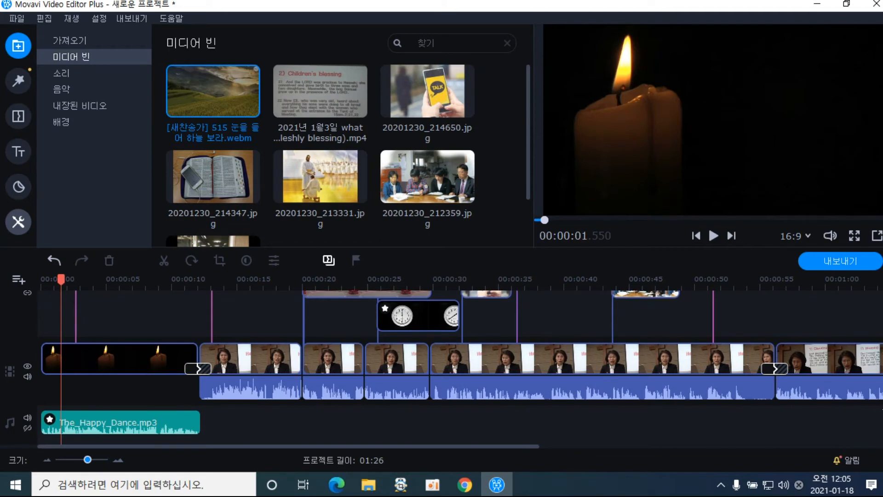
scroll(460, 368, "up", 5)
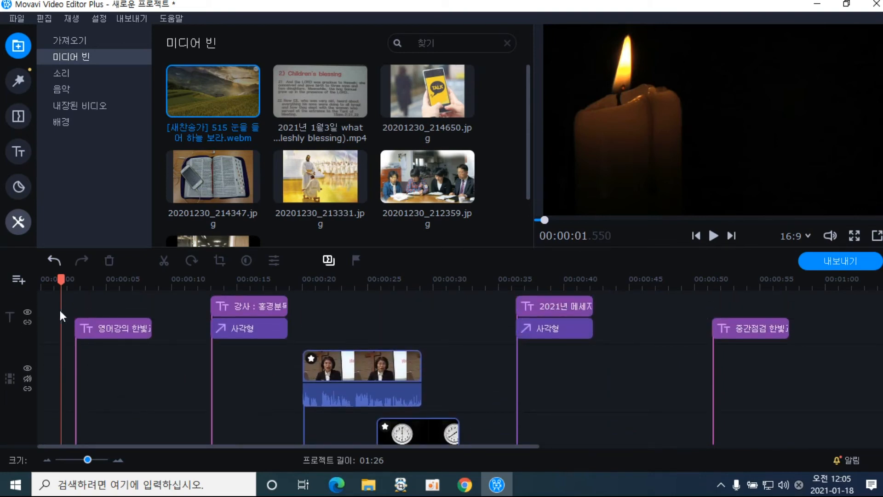
left_click(19, 280)
left_click(38, 304)
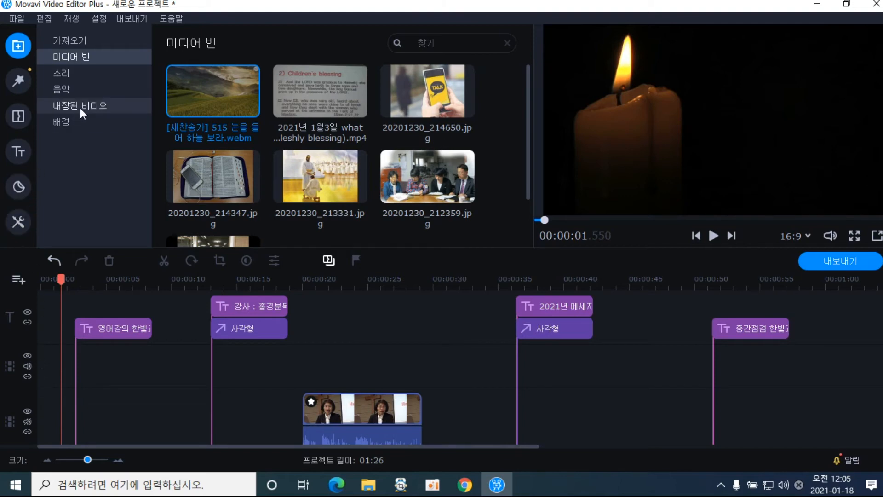
left_click_drag(189, 109, 41, 365)
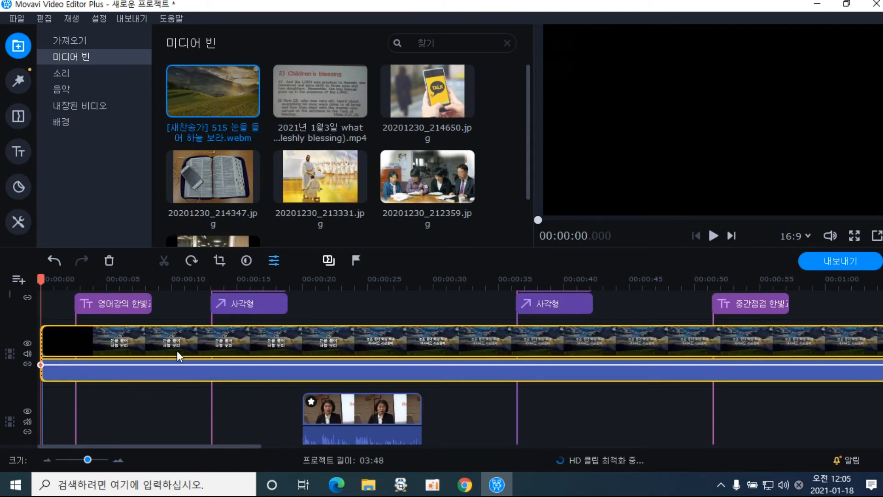
left_click(316, 280)
key("space")
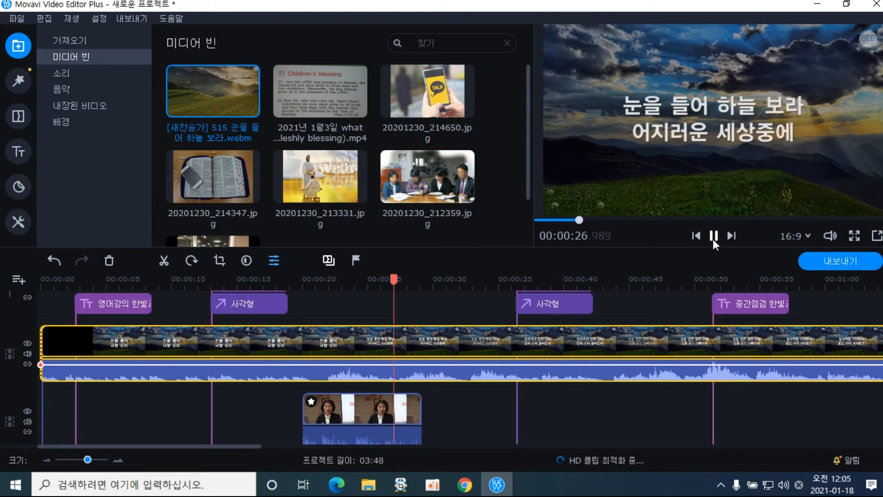
left_click(714, 237)
left_click(310, 352)
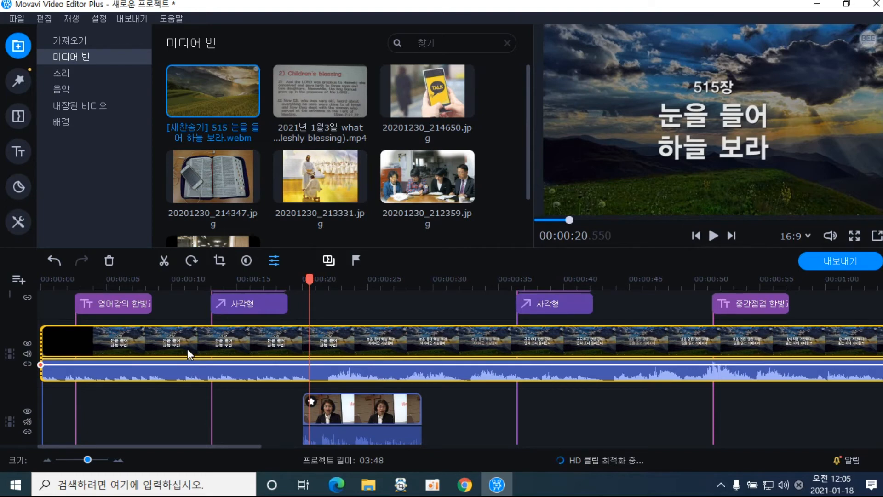
right_click(188, 354)
left_click(176, 353)
Detach the hymn clip's audio, hide the main track, and delete the hymn video clip
right_click(267, 350)
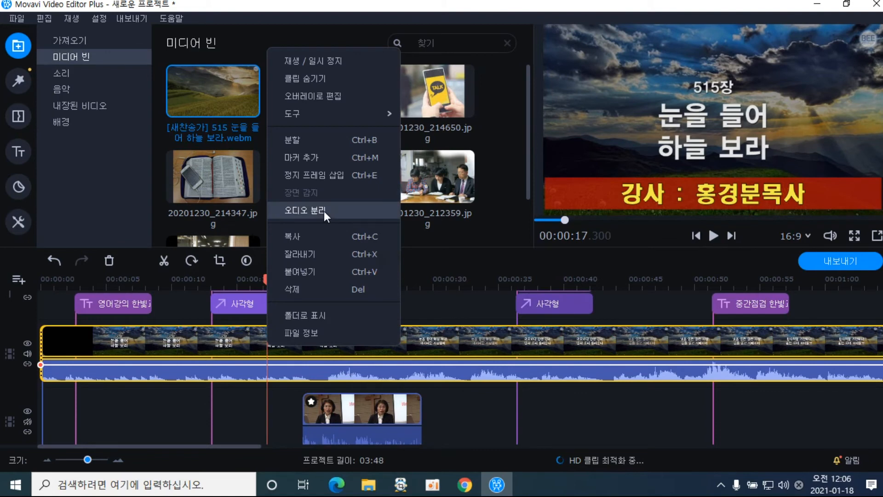
left_click(324, 211)
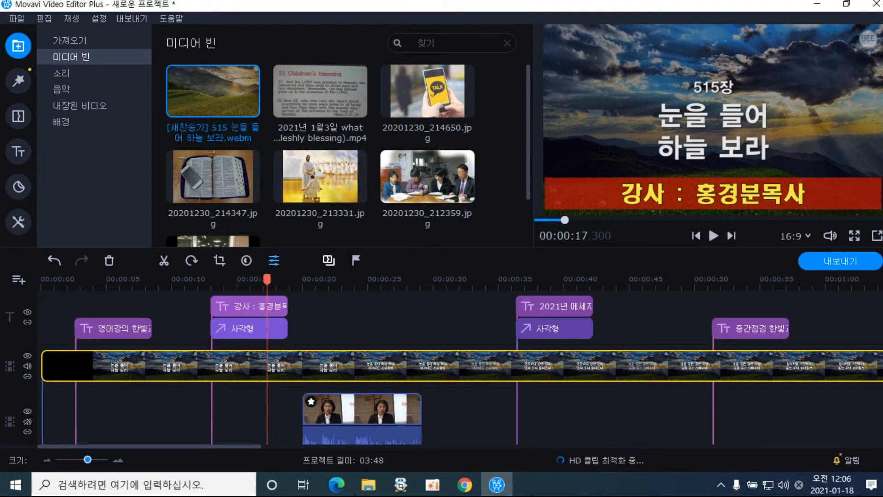
left_click(234, 379)
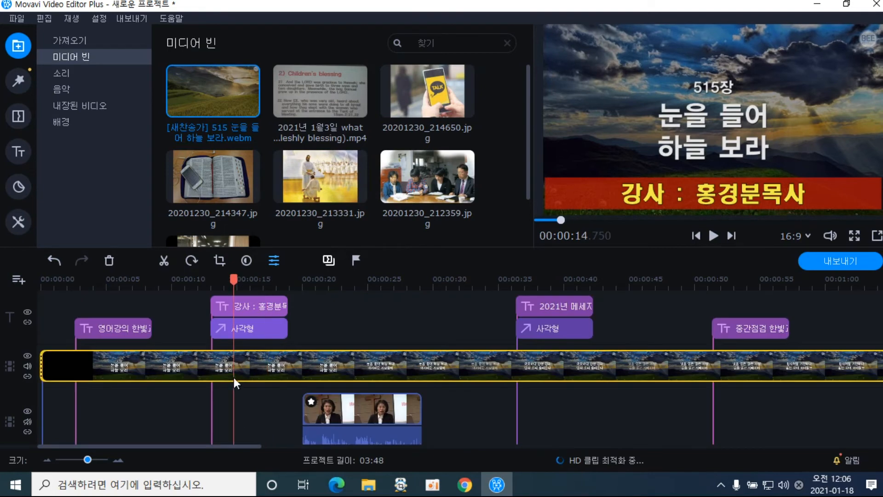
left_click(28, 357)
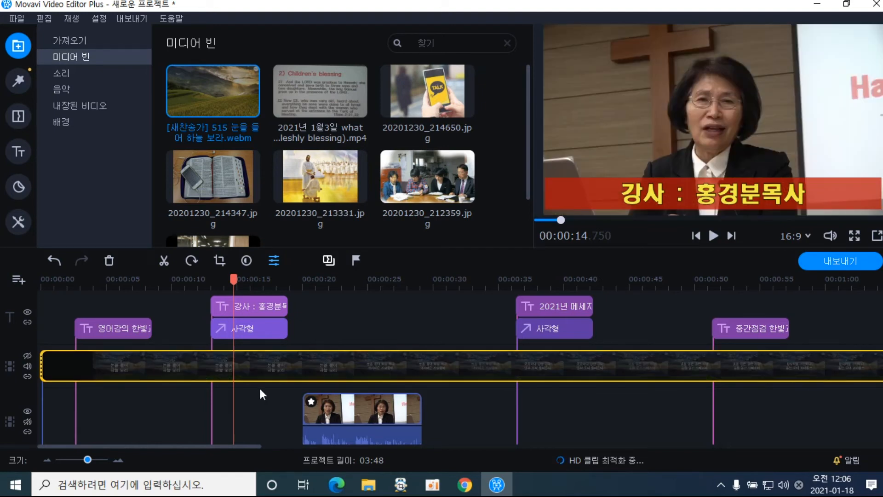
left_click(242, 380)
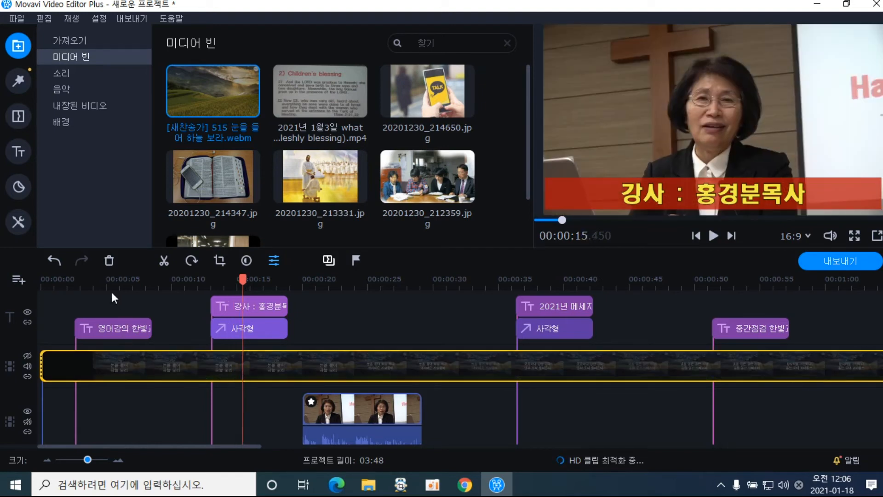
left_click(110, 261)
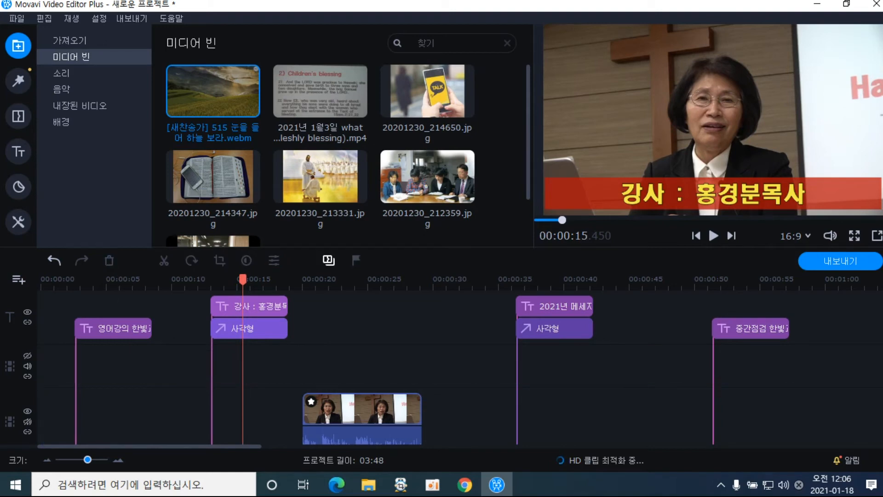
scroll(462, 367, "down", 5)
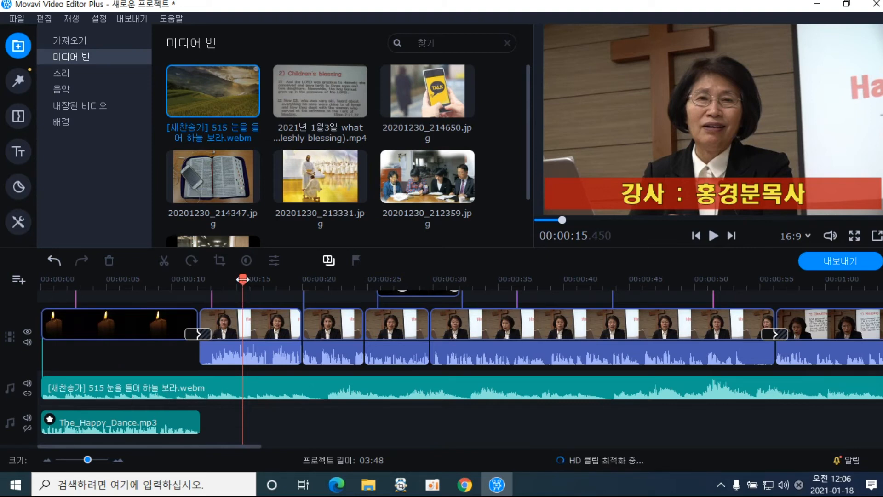
Split the hymn audio at 12.65 s, delete The_Happy_Dance.mp3, and move the second part to near 00:23
left_click_drag(242, 279, 206, 297)
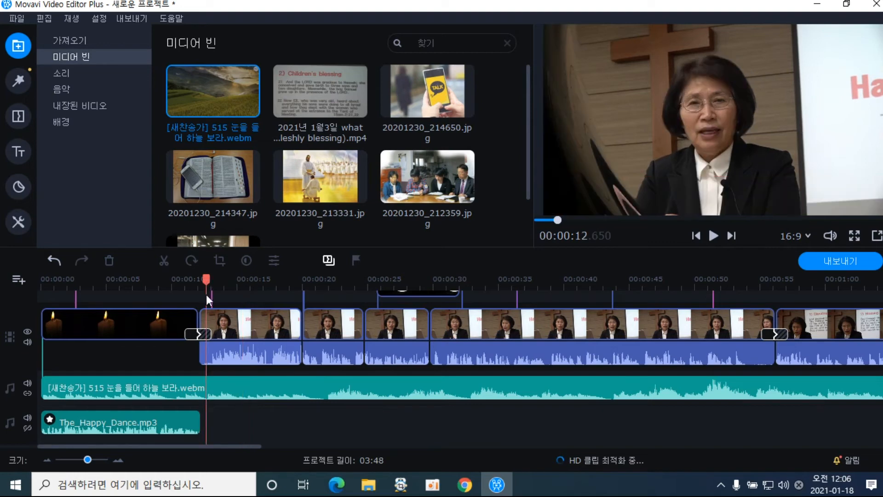
left_click(207, 387)
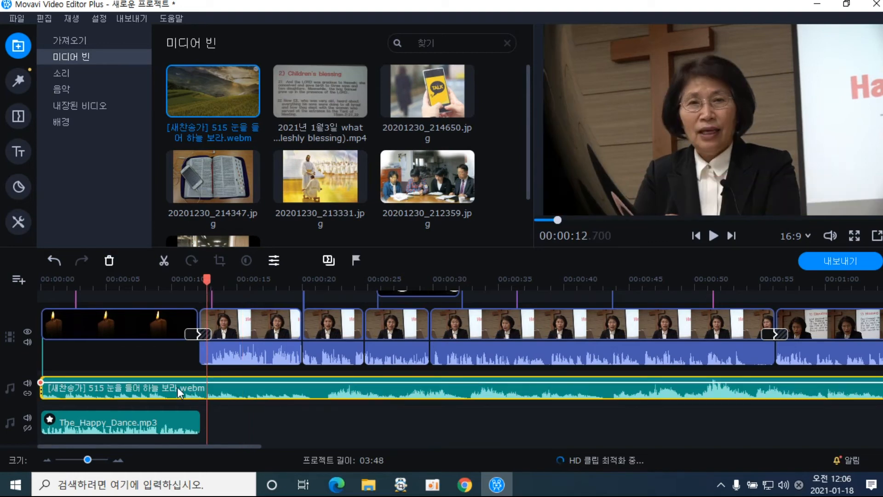
left_click(164, 260)
left_click(160, 422)
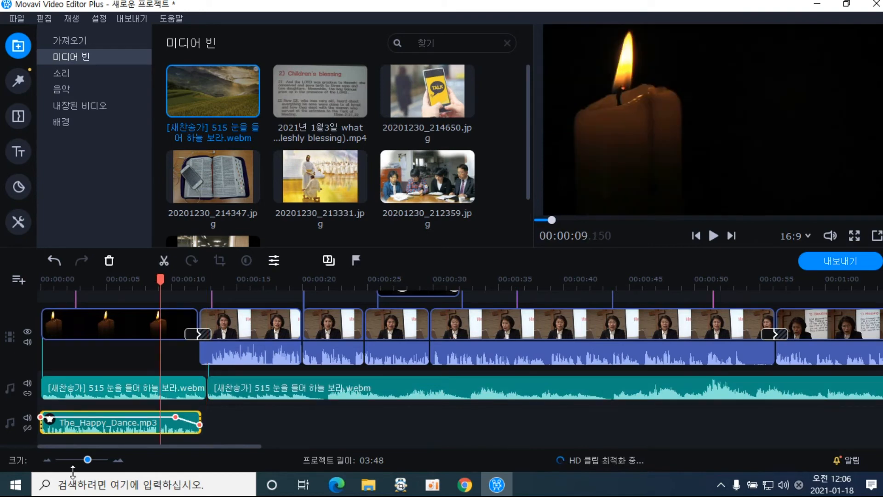
left_click(109, 261)
left_click_drag(281, 393, 424, 398)
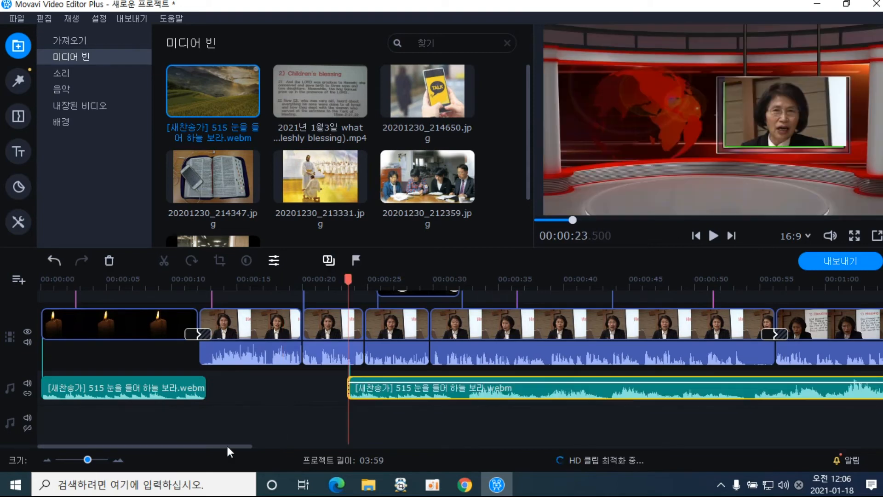
left_click_drag(228, 448, 812, 425)
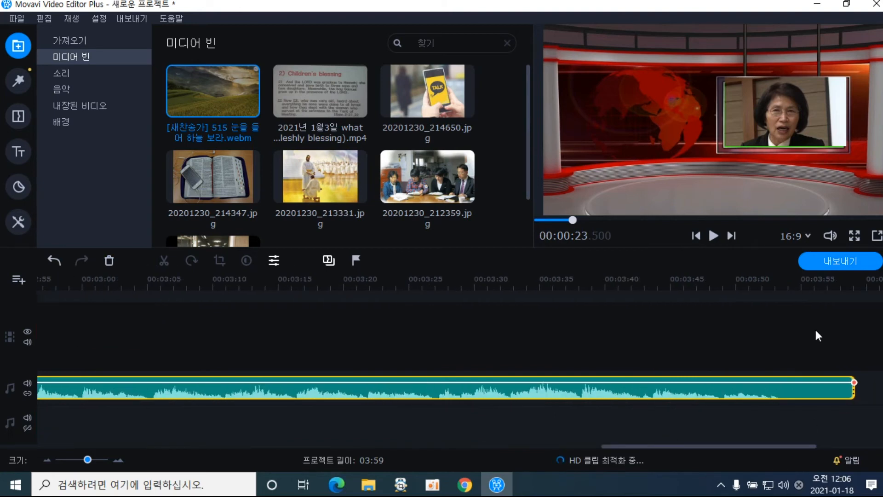
Split the hymn audio at 03:54 and 03:41.9 so it ends at 03:41
left_click(789, 298)
left_click(780, 285)
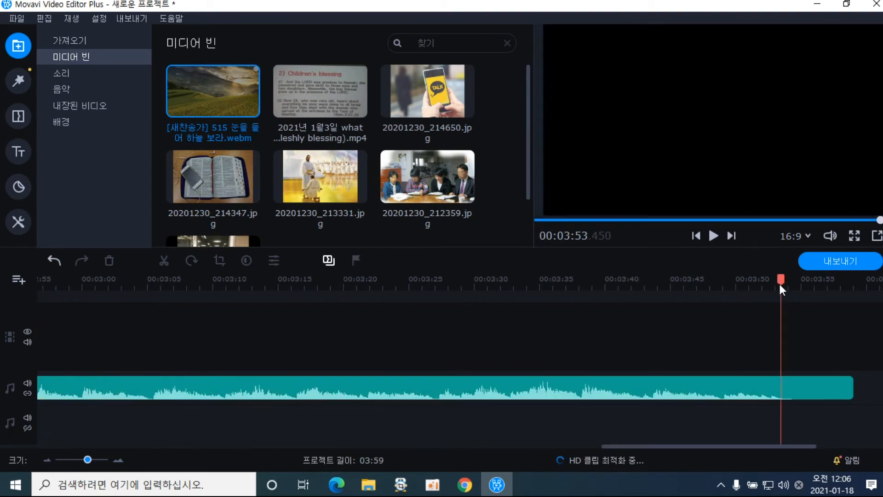
left_click_drag(780, 283, 789, 284)
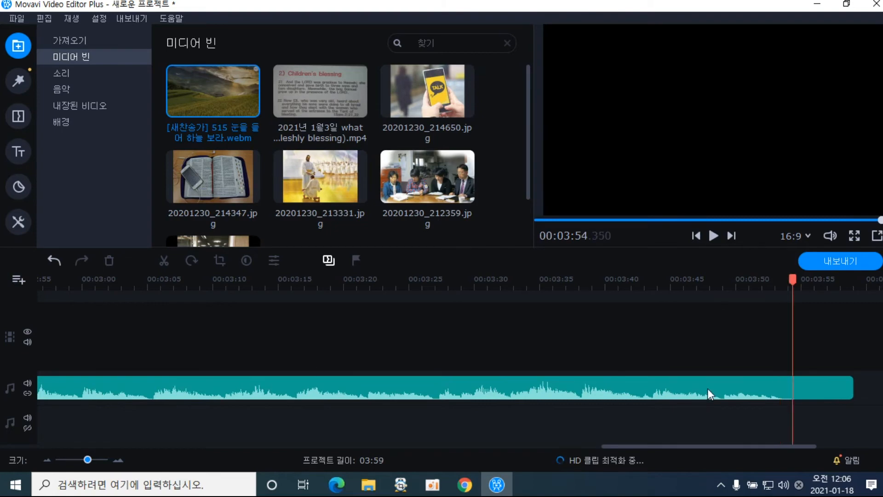
left_click(789, 391)
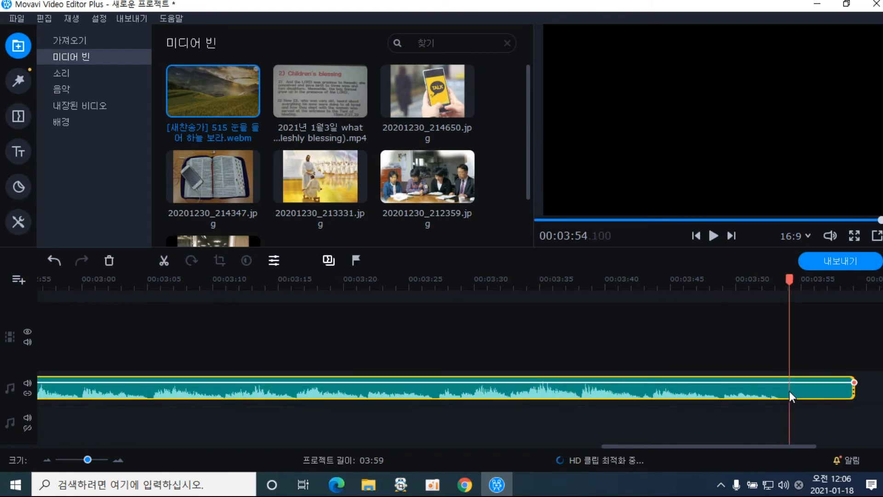
left_click(163, 260)
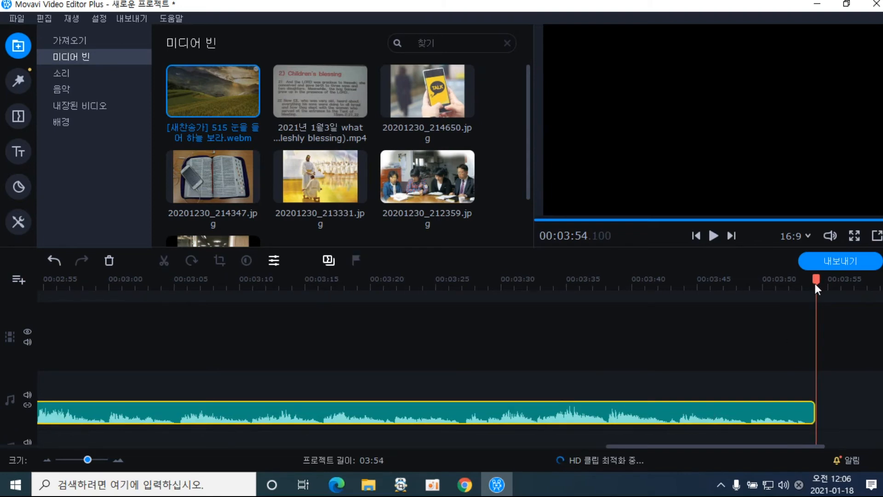
left_click_drag(815, 279, 657, 327)
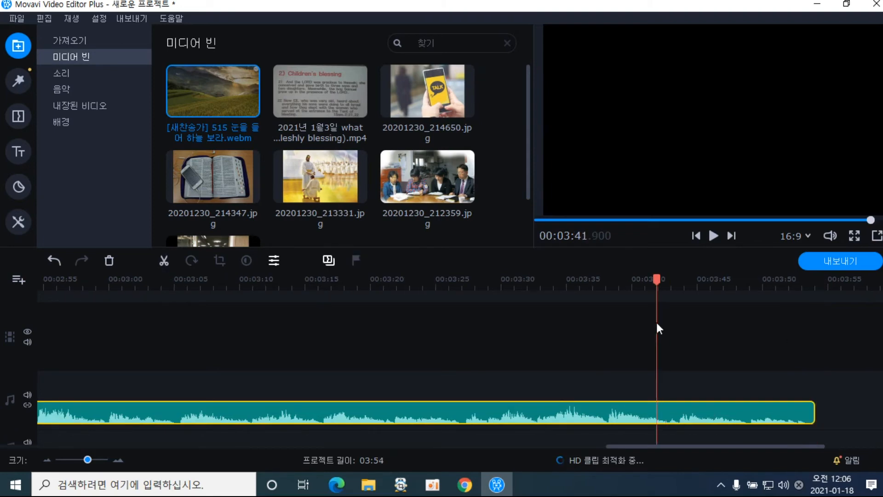
left_click(164, 261)
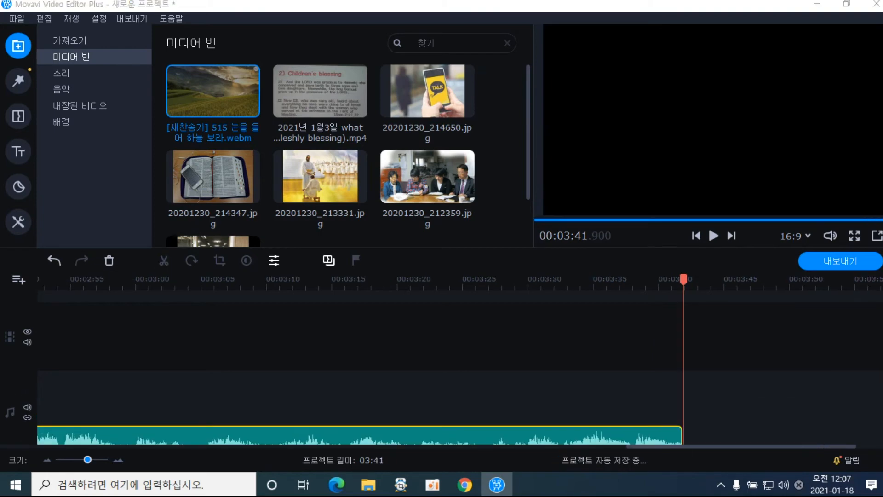
scroll(881, 425, "down", 1)
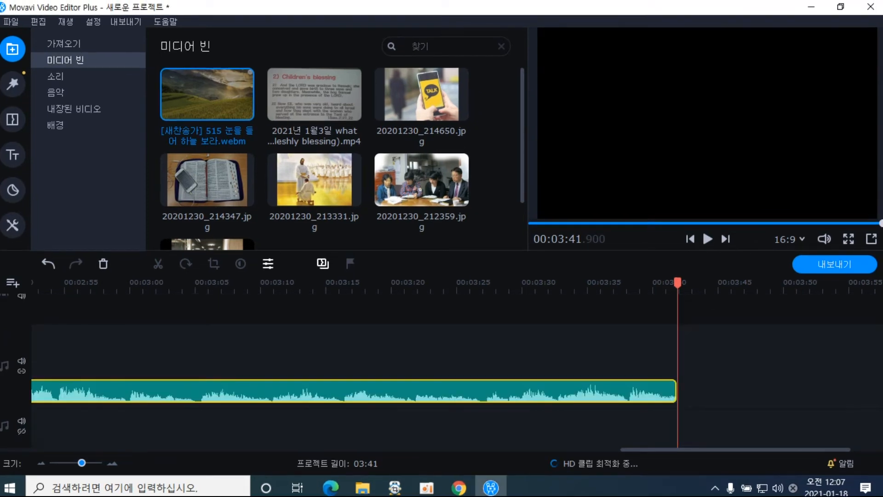
left_click_drag(741, 449, 364, 450)
Undo an accidental move of the long hymn audio clip and deselect it
left_click(358, 397)
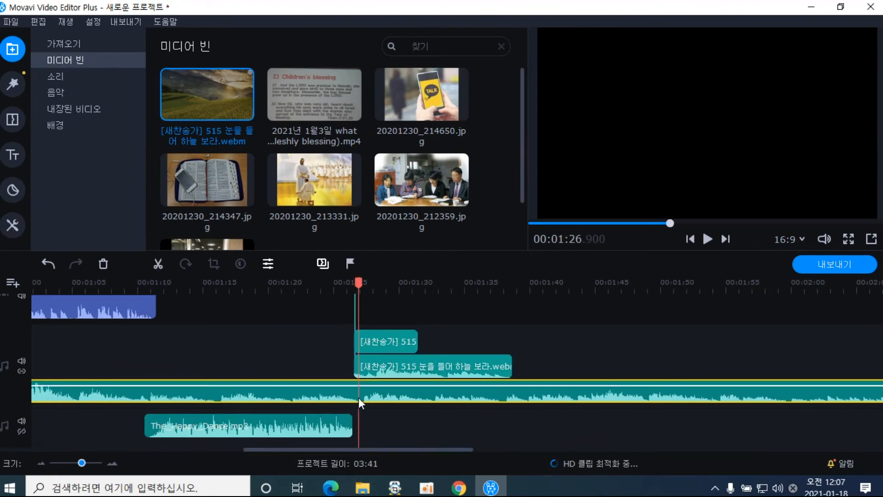
mouse_move(323, 394)
left_mouse_down()
mouse_move(347, 399)
mouse_move(346, 386)
mouse_move(324, 393)
left_mouse_up()
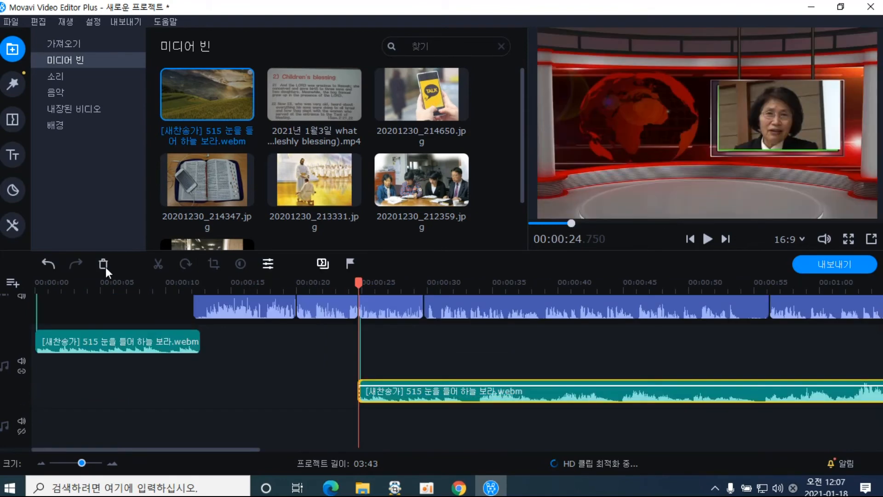
left_click(48, 267)
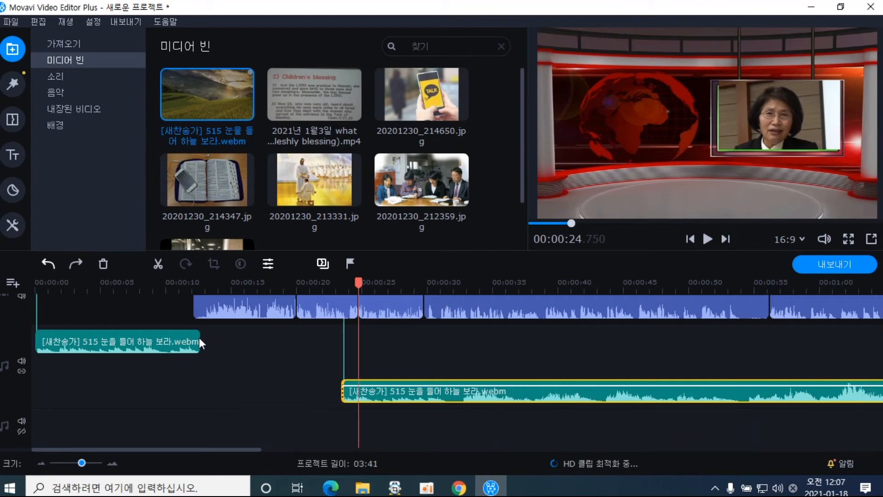
left_click(248, 449)
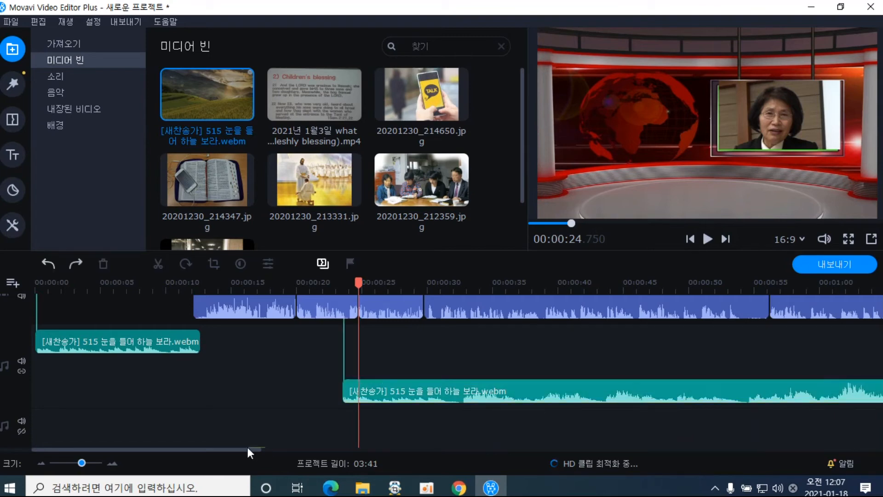
scroll(252, 449, "down", 3)
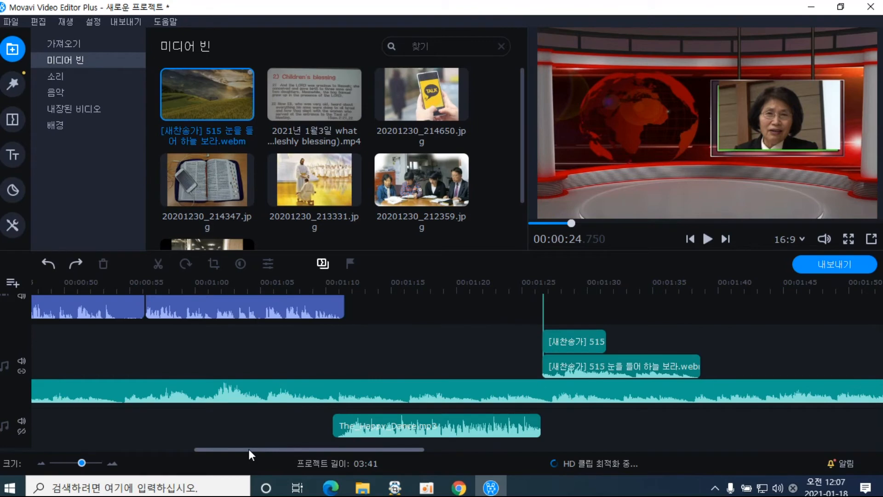
scroll(248, 449, "down", 1)
Delete the long hymn audio, The_Happy_Dance.mp3, and the short 515 hymn clip
left_click(434, 386)
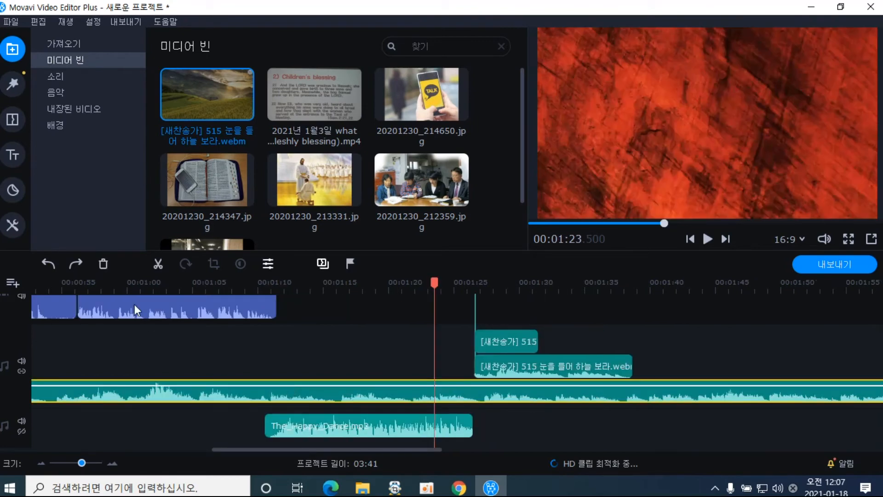
left_click(104, 267)
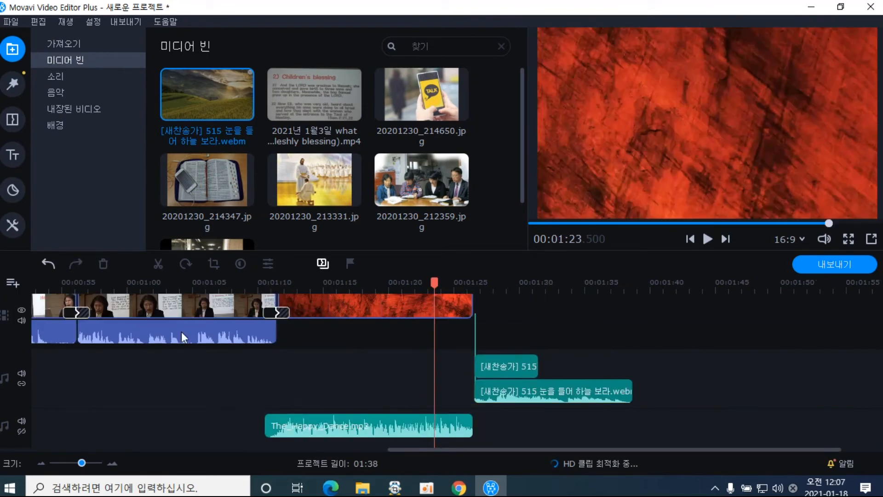
left_click(384, 426)
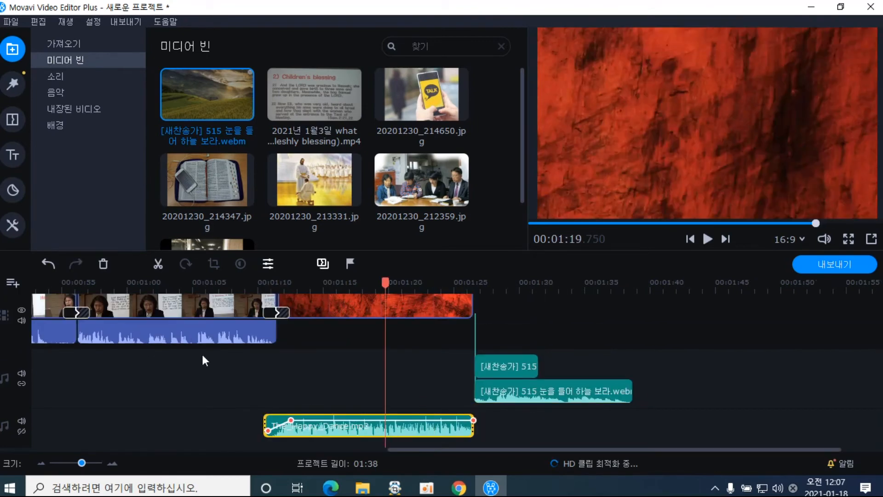
left_click(102, 264)
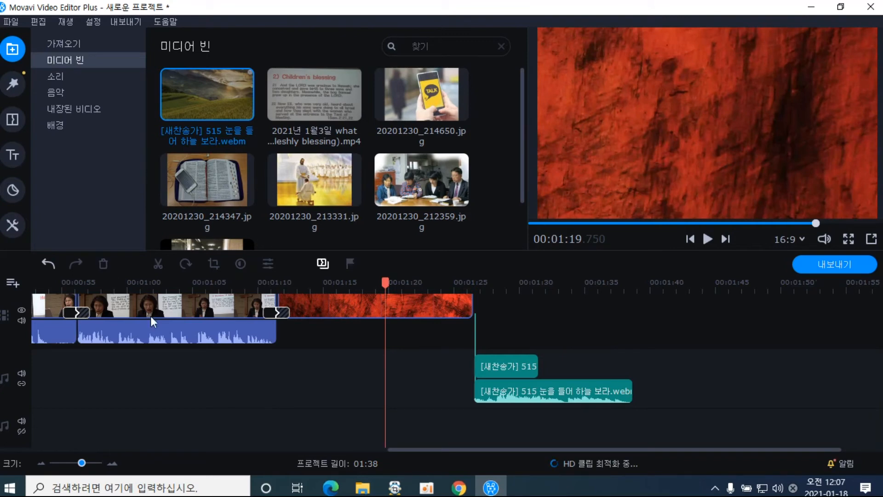
left_click(507, 366)
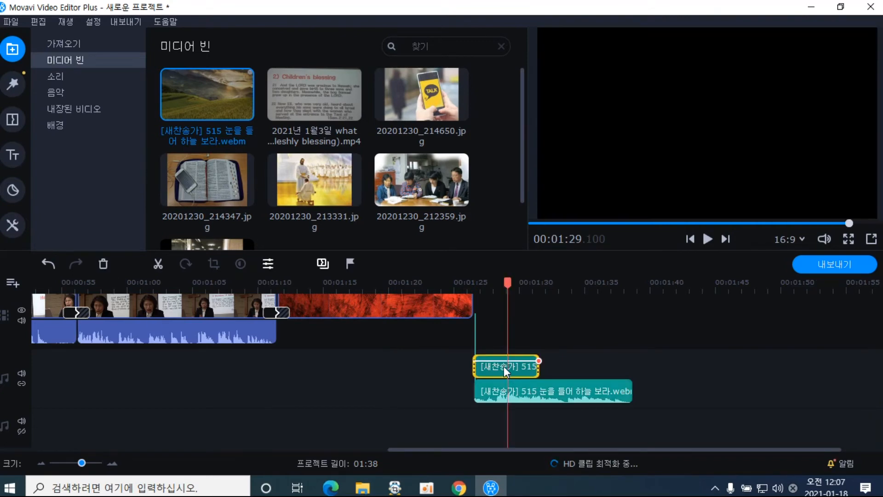
left_click(104, 263)
Place the hymn audio under the red closing clip from about 01:11 and zoom out to fit 01:26
left_click_drag(495, 389, 345, 376)
left_click_drag(391, 393, 344, 393)
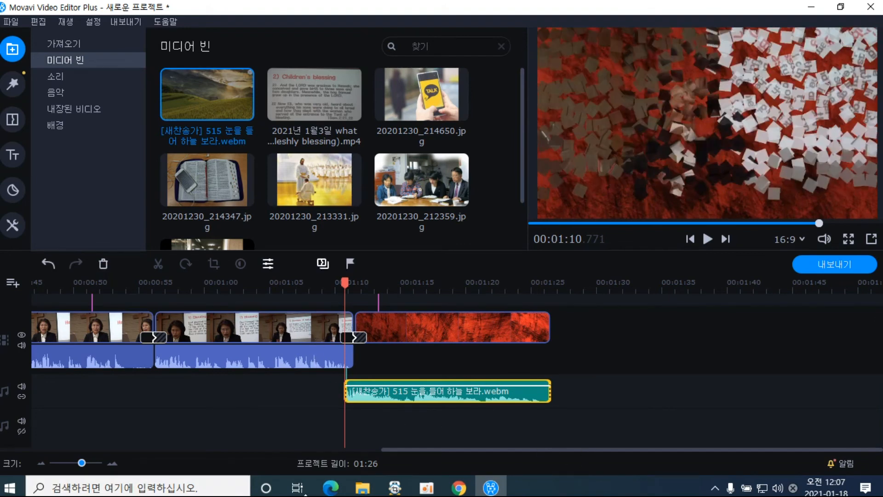
left_click(42, 462)
left_click(42, 462)
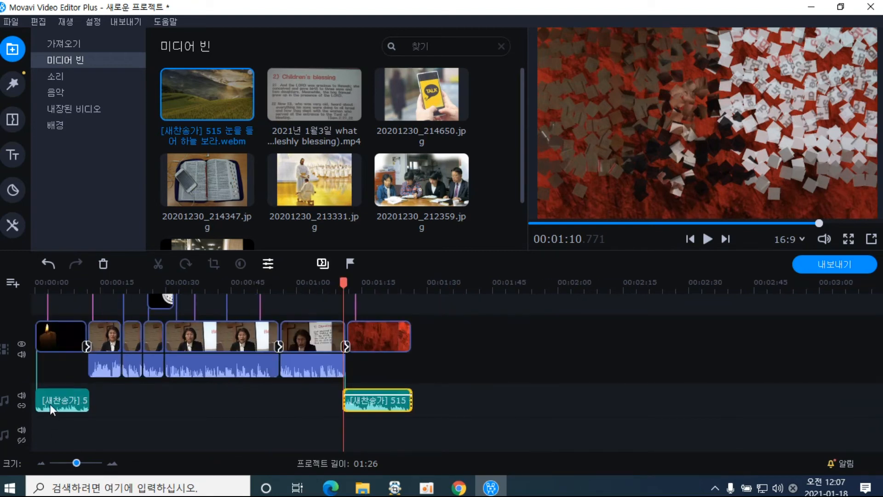
left_click(37, 289)
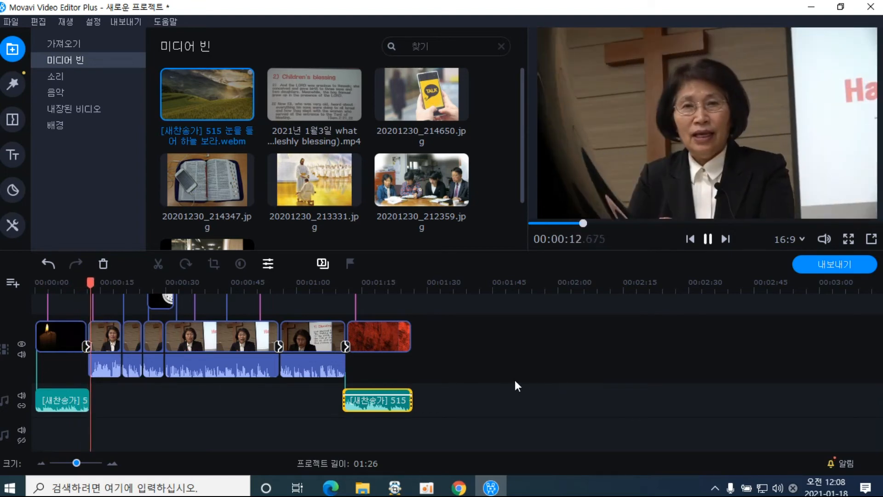
left_click(333, 290)
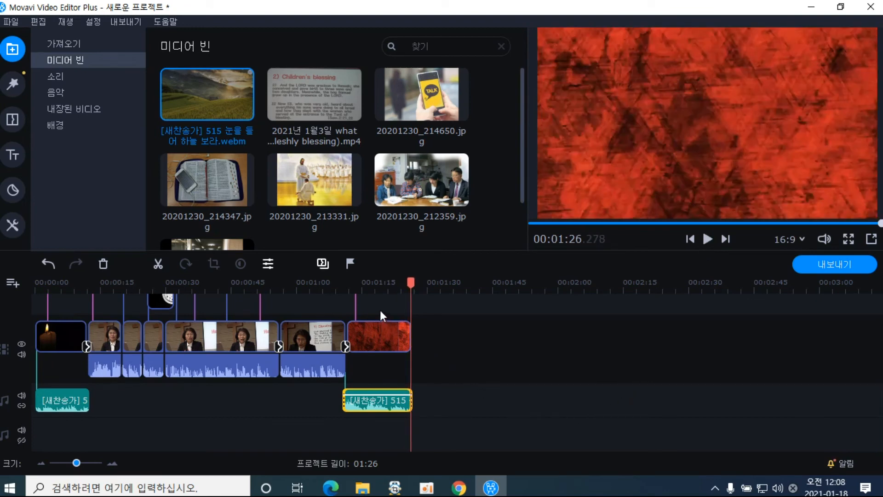
left_click(369, 282)
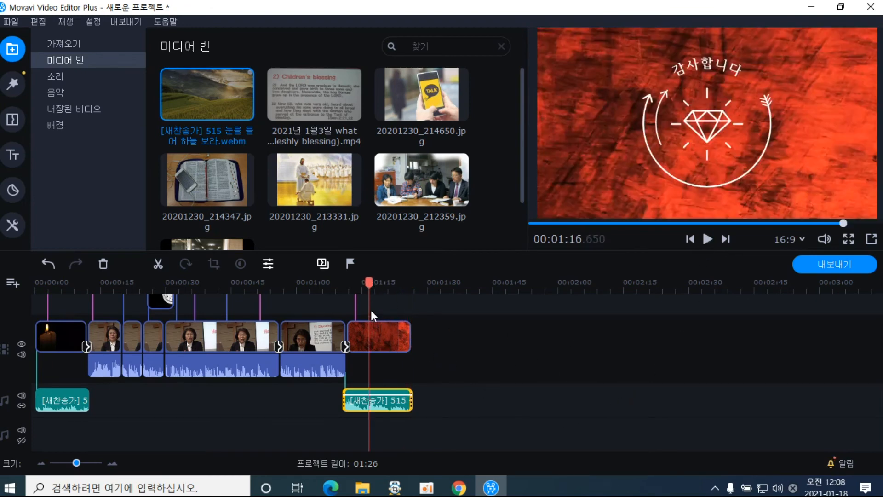
mouse_move(366, 288)
left_mouse_down()
mouse_move(339, 288)
mouse_move(352, 288)
left_mouse_up()
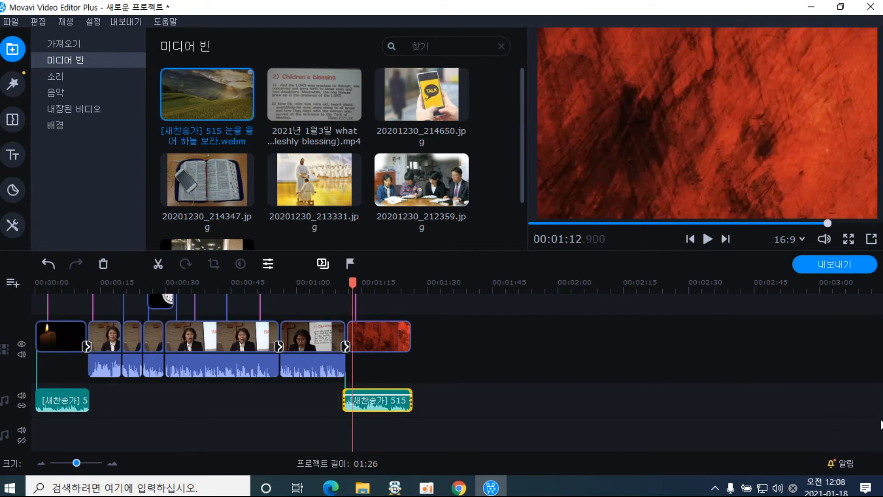
scroll(426, 358, "up", 5)
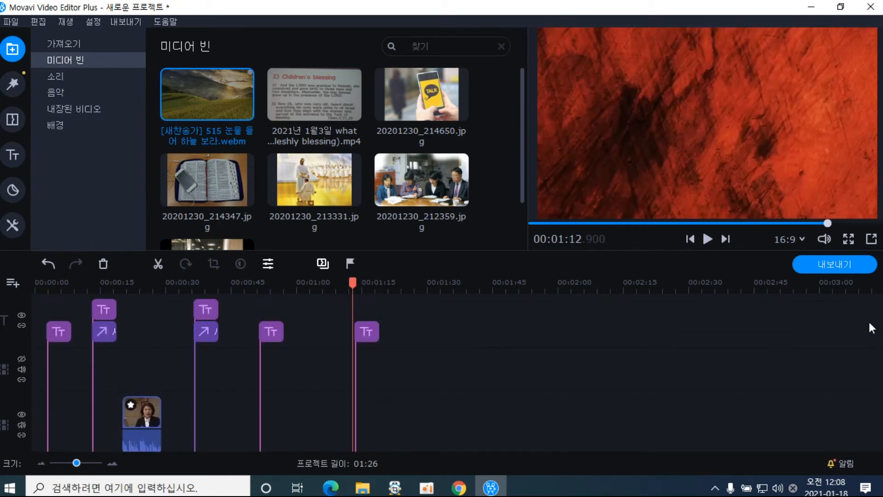
Extend the 감사합니다 title to about 01:23, then zoom in and review the closing around 01:10–01:14
left_click(376, 333)
left_click_drag(378, 333, 392, 321)
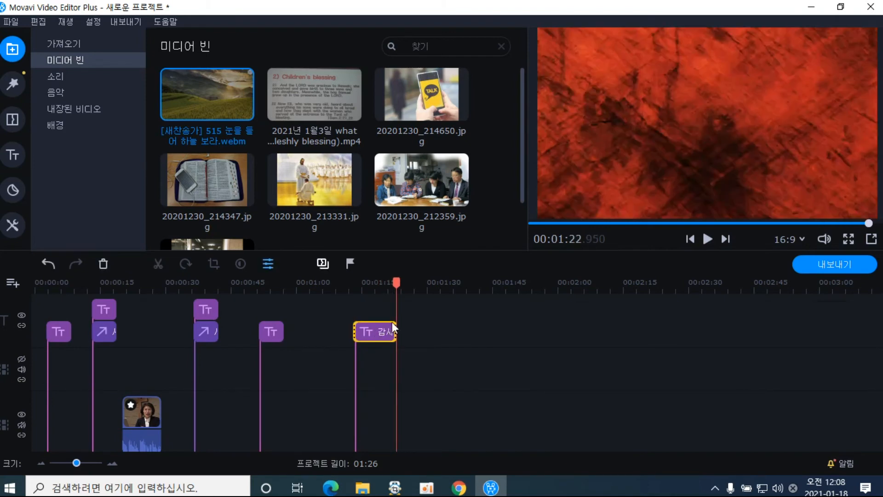
mouse_move(399, 284)
left_mouse_down()
mouse_move(389, 284)
mouse_move(396, 287)
left_mouse_up()
left_click_drag(401, 285, 340, 285)
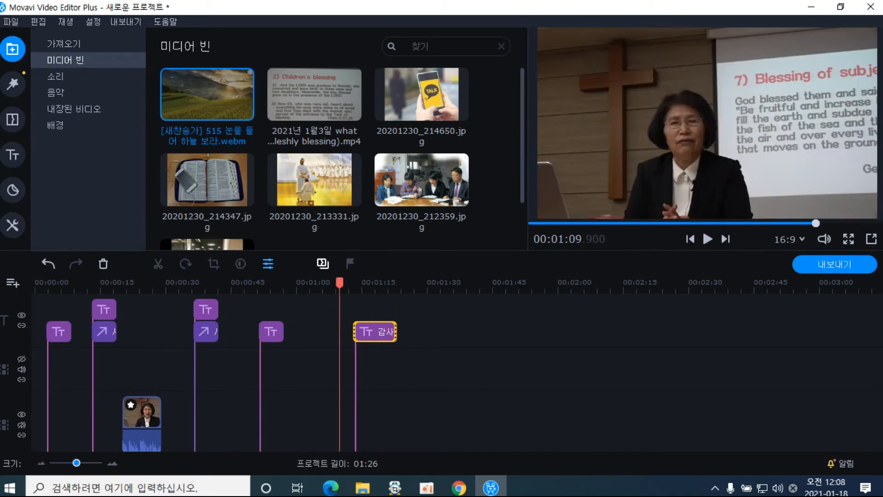
scroll(221, 373, "down", 5)
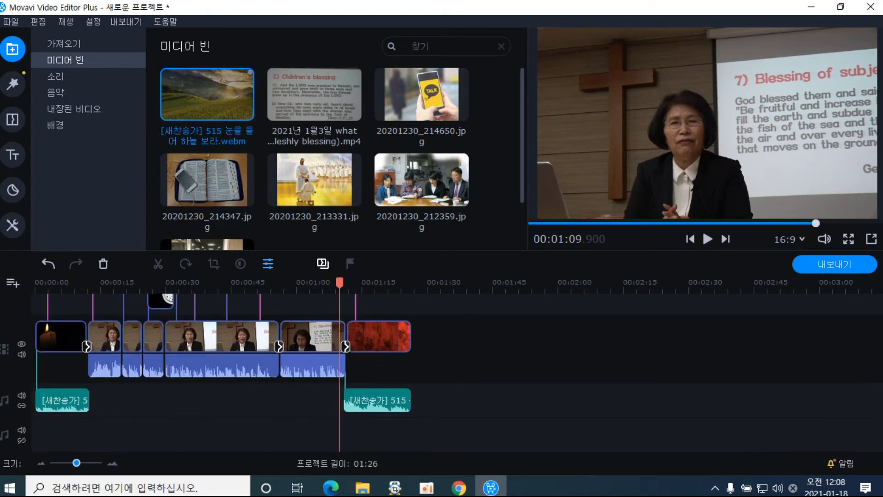
left_click(114, 462)
left_click(113, 462)
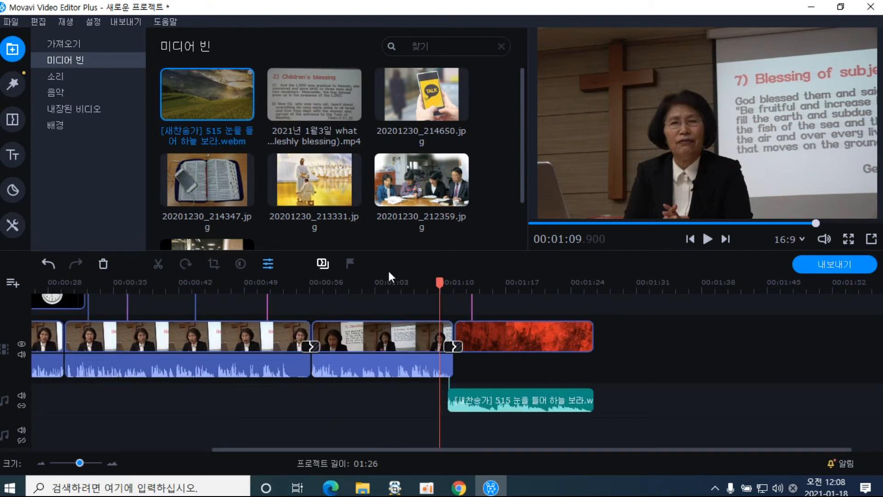
left_click(511, 284)
left_click_drag(511, 284, 31, 362)
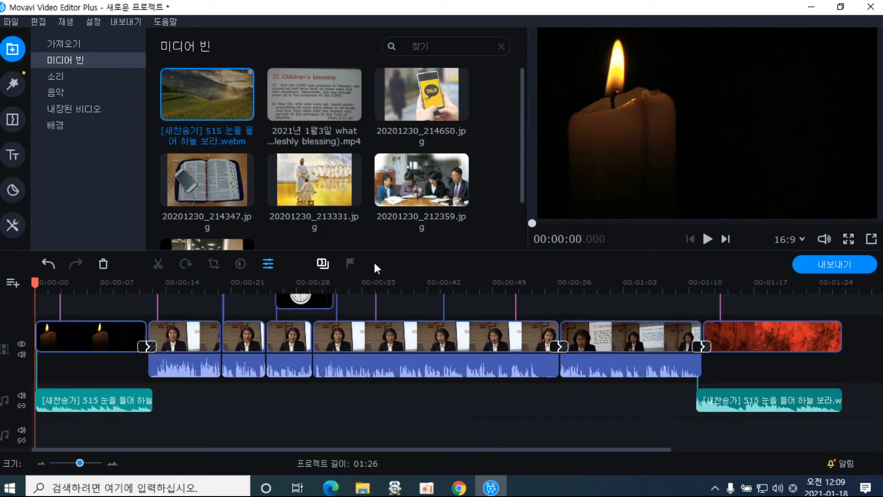
Start an export that saves the video to the computer
left_click(816, 266)
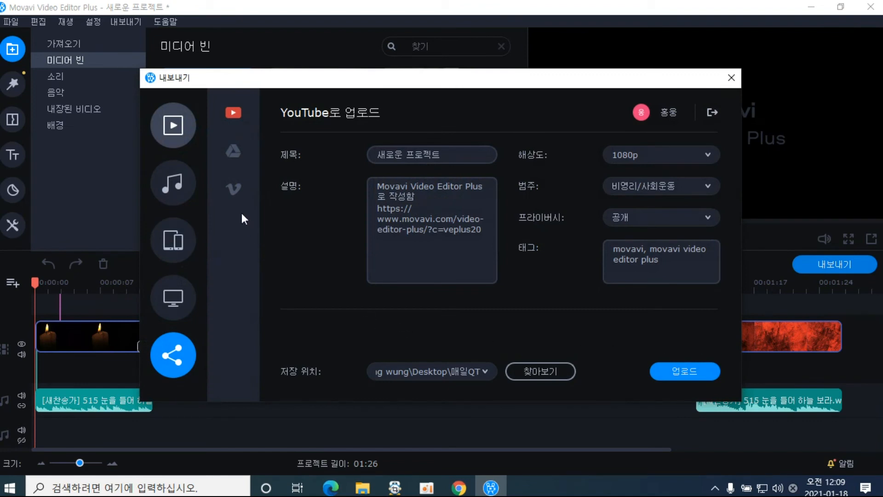
left_click(188, 191)
left_click(179, 140)
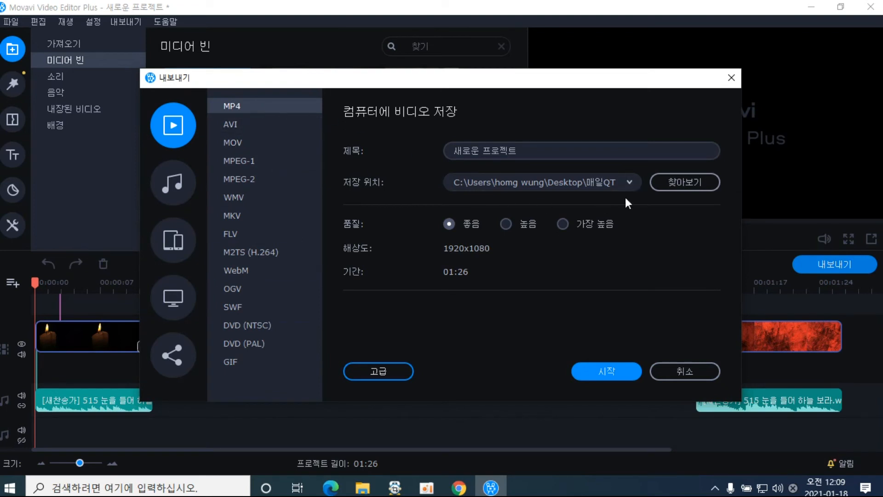
Set the export save location to the Desktop
left_click(629, 183)
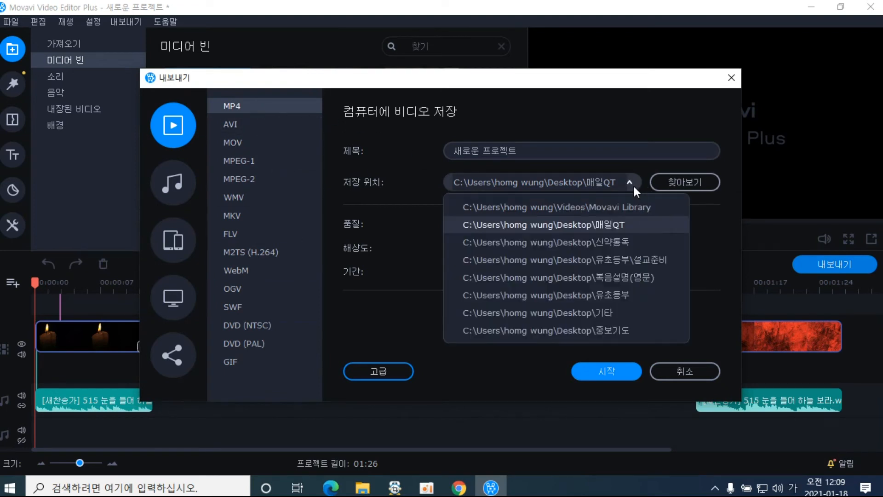
left_click(607, 314)
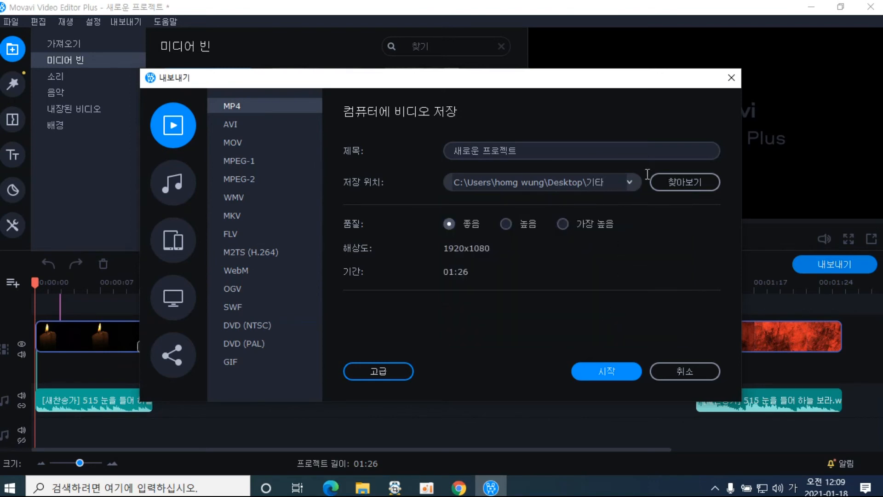
left_click(674, 184)
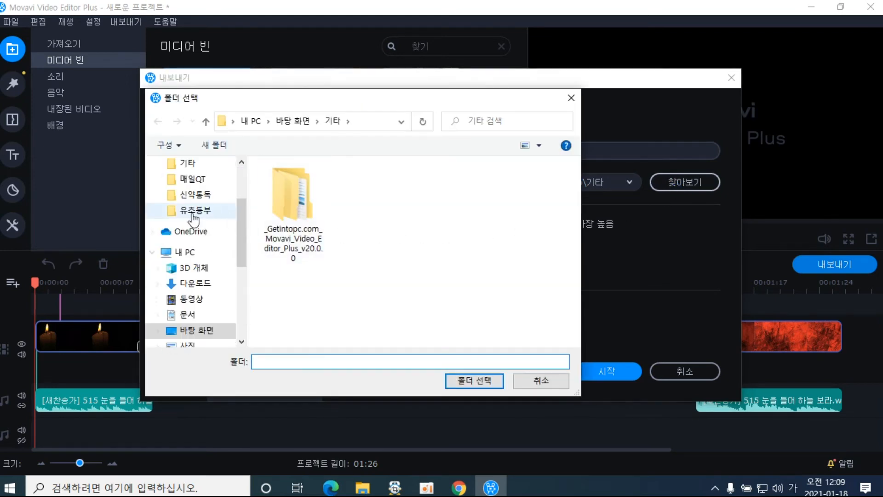
left_click_drag(239, 222, 228, 180)
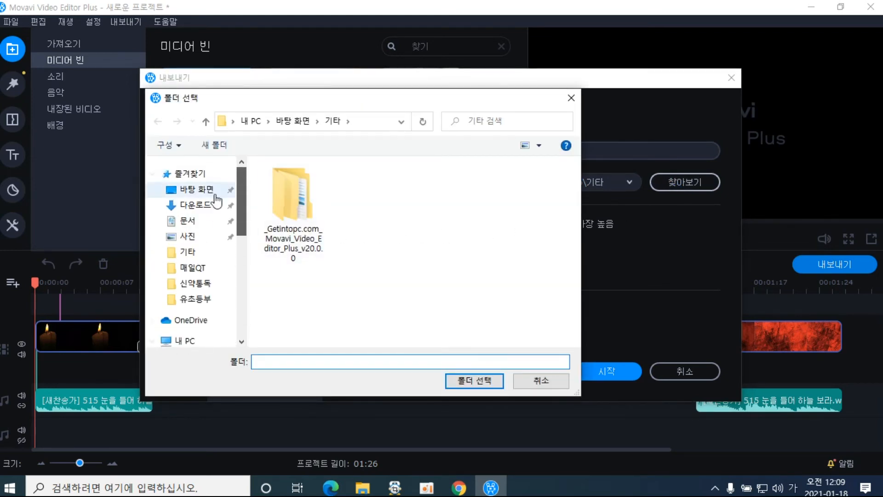
left_click(196, 189)
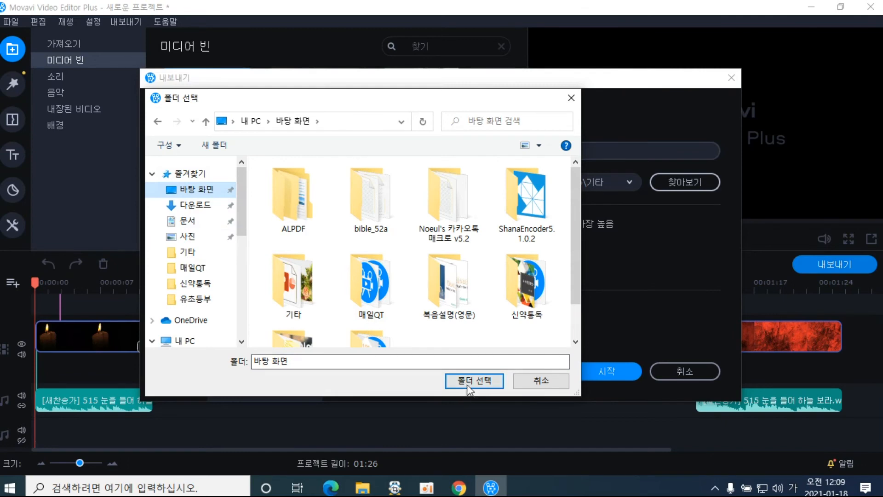
left_click(468, 381)
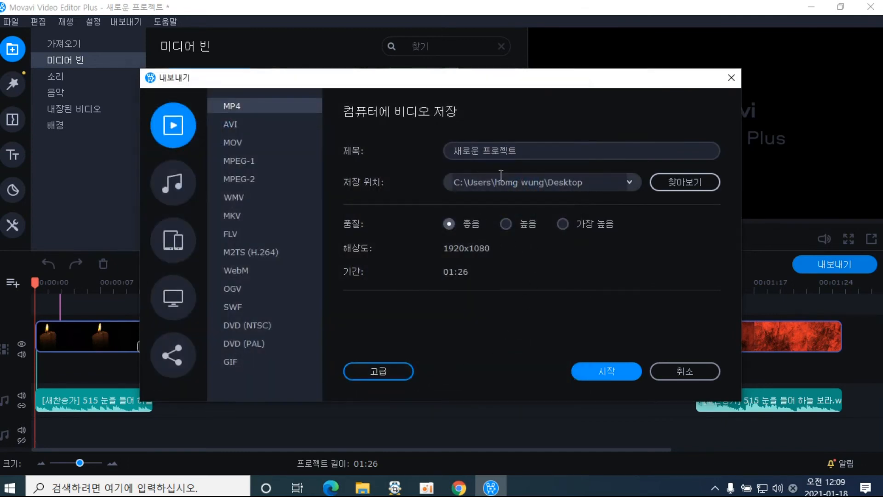
left_click(460, 152)
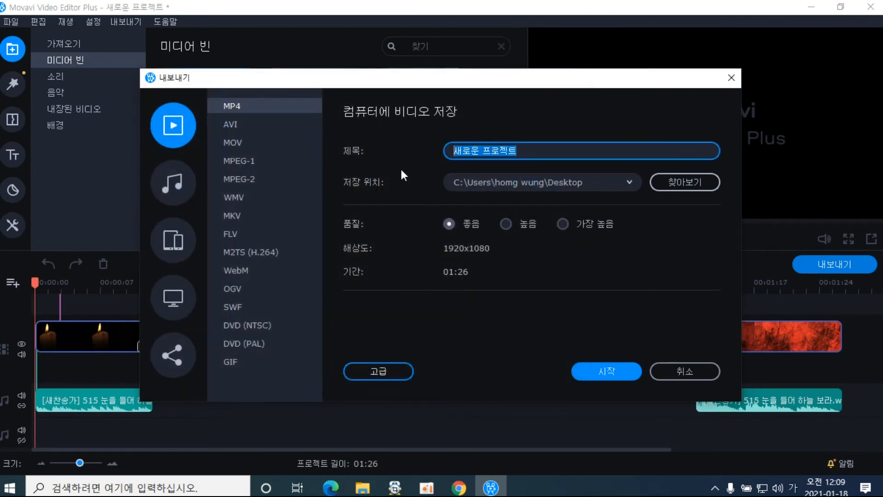
Title the export 연습, keep quality at 좋음, and start saving the MP4 to the Desktop
type("연습")
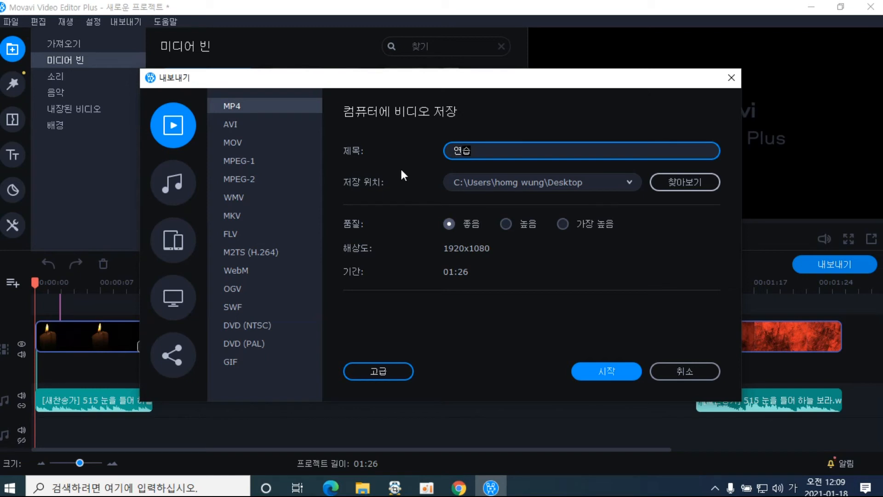
left_click(509, 227)
left_click(449, 224)
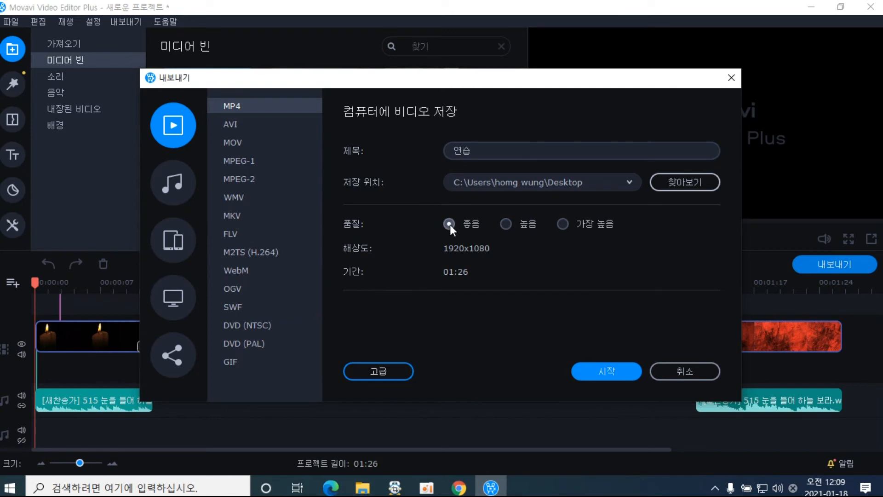
left_click(561, 225)
left_click(452, 226)
left_click(608, 366)
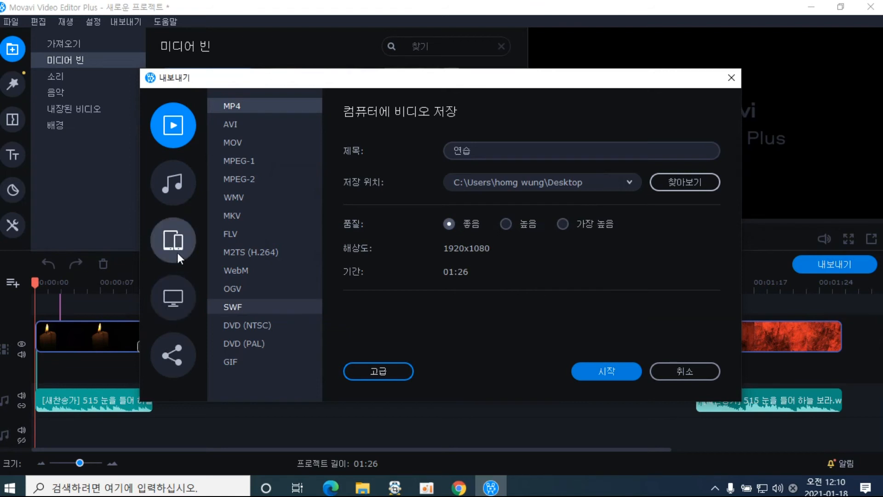
Look through the audio, Google Drive and Vimeo export options, ending on the YouTube upload form
left_click(173, 198)
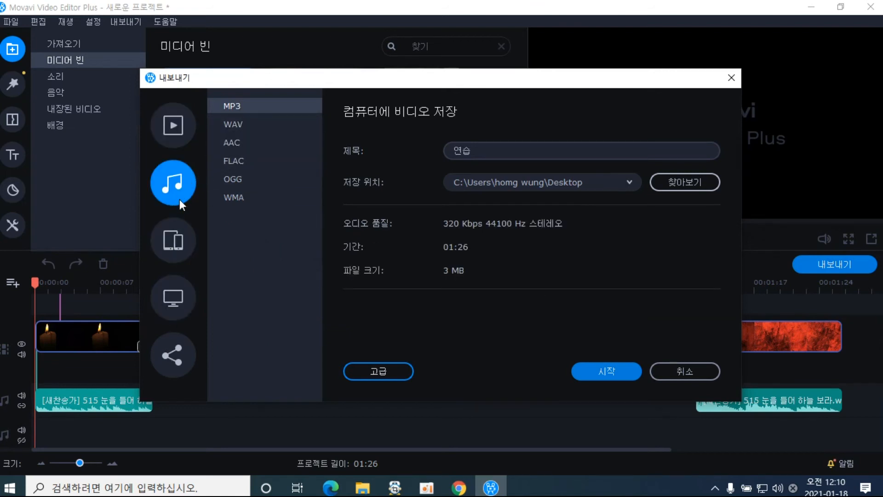
left_click(176, 142)
left_click(175, 355)
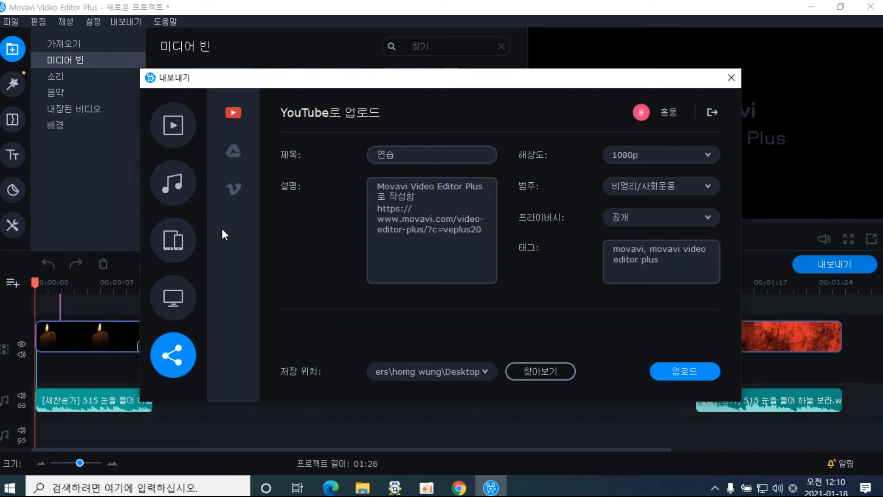
left_click(234, 152)
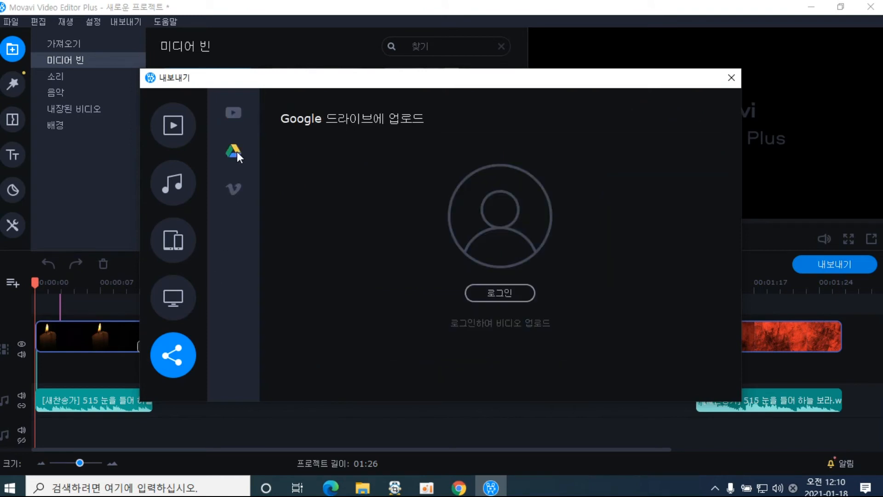
left_click(235, 190)
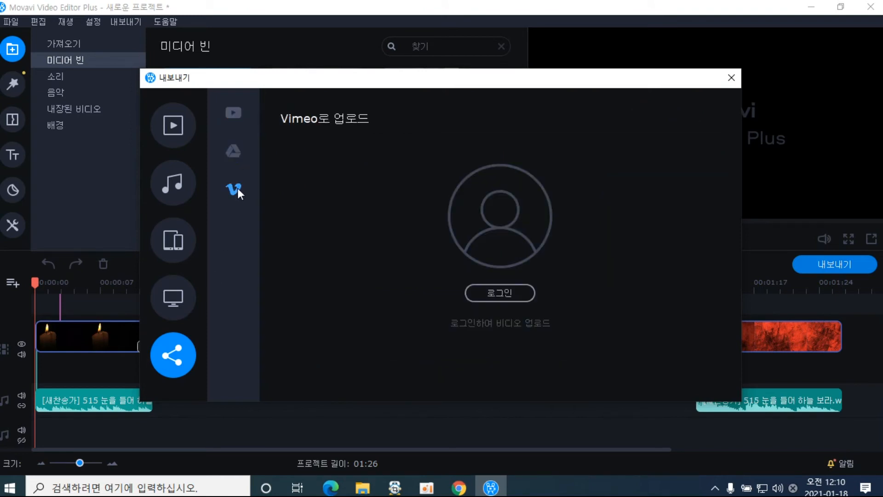
left_click(237, 111)
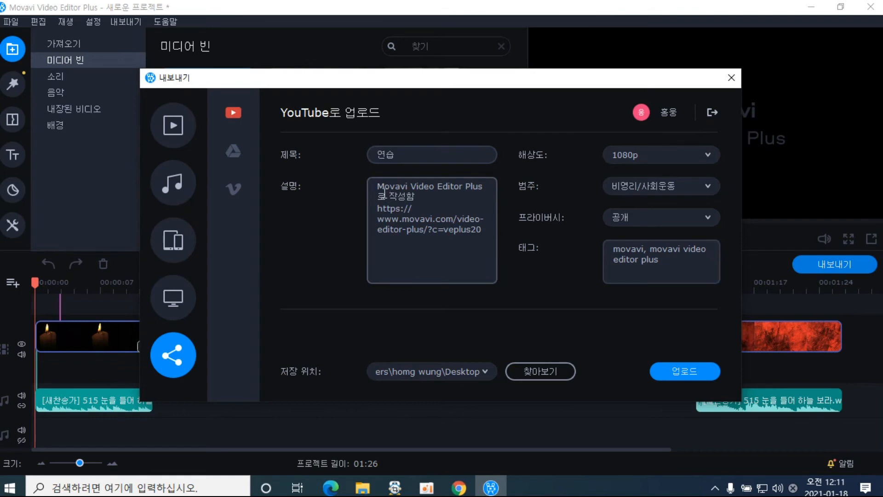
Replace the default YouTube description with '모바비 영상제작법' and start uploading the video
left_click_drag(377, 186, 483, 259)
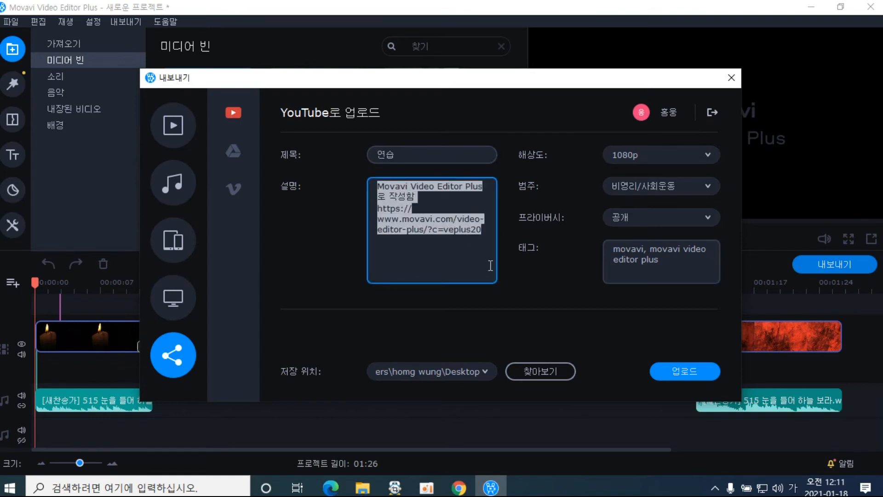
key("BackSpace")
type("ㅈ")
key("BackSpace")
type("모바비 ")
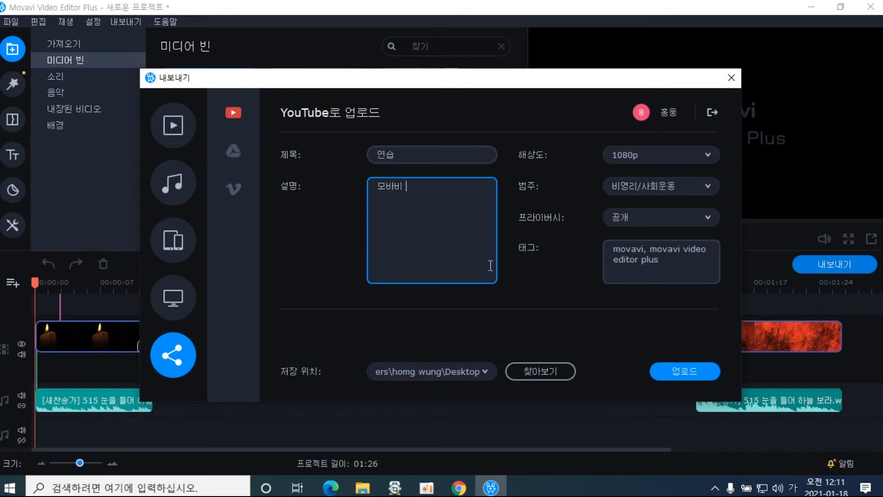
type("영상제작법")
left_click(686, 373)
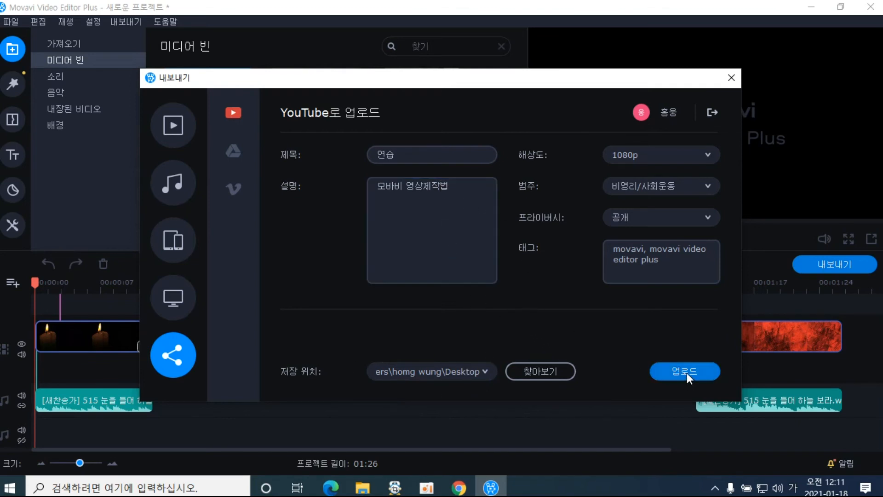
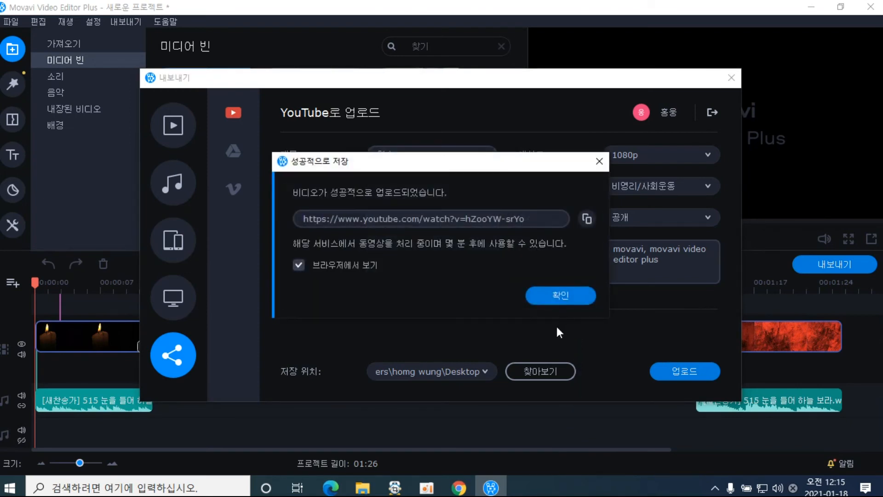
Acknowledge the successful upload, keeping 'View in browser' on so the video opens online
left_click(561, 296)
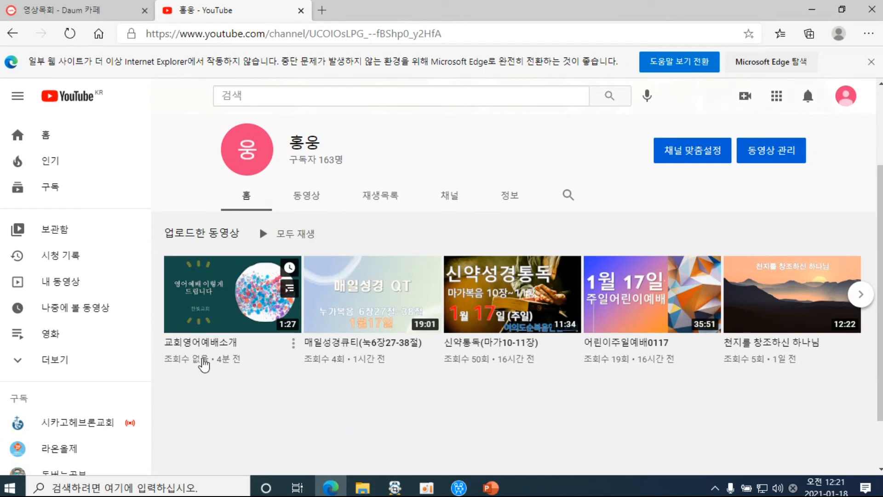
Open and start playing the uploaded 교회영어예배소개 video from the channel page
left_click(217, 354)
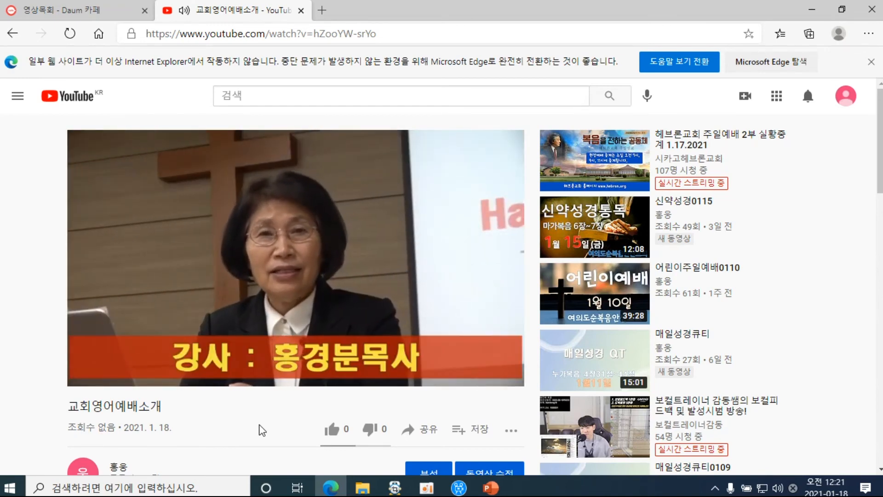
mouse_move(175, 386)
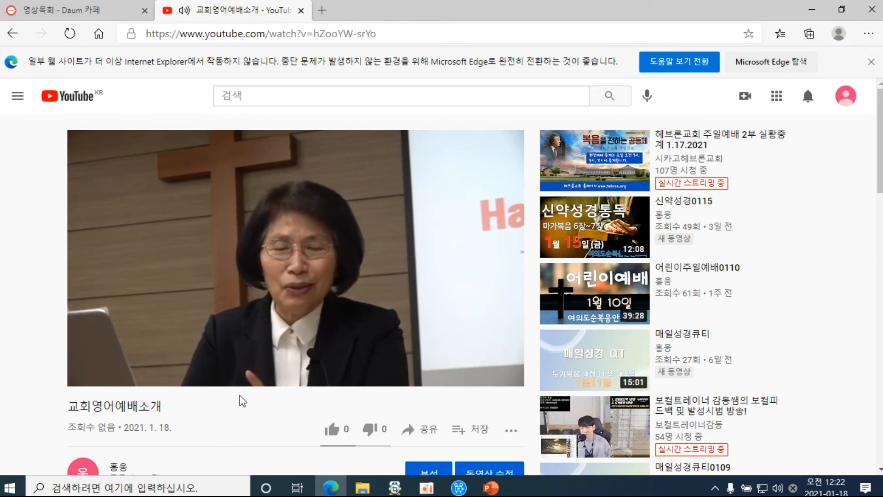
mouse_move(275, 385)
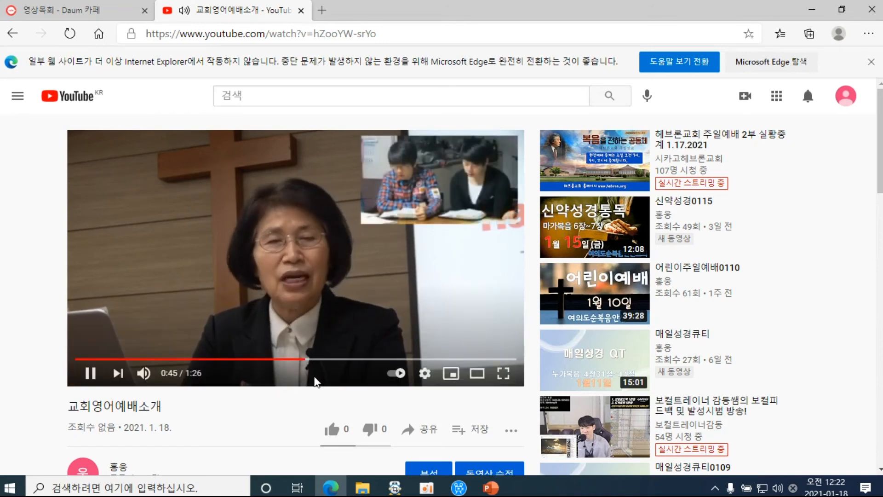
Skip playback ahead to about 1:11, watch to the end at 1:26, and cancel autoplay
left_click(405, 361)
left_click(440, 361)
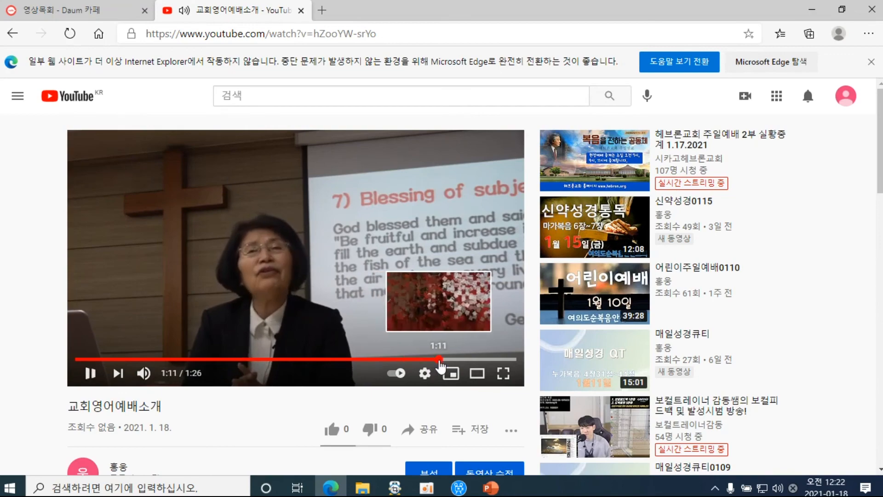
left_click(417, 361)
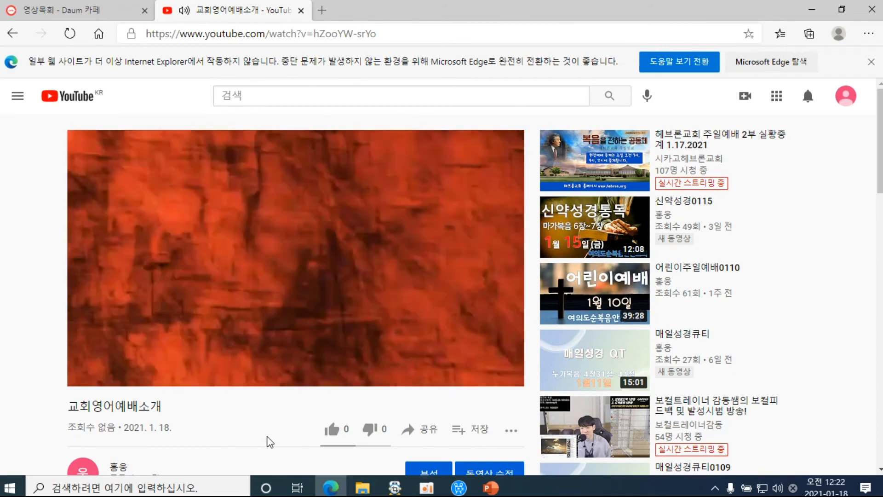
scroll(269, 439, "down", 1)
scroll(326, 431, "down", 2)
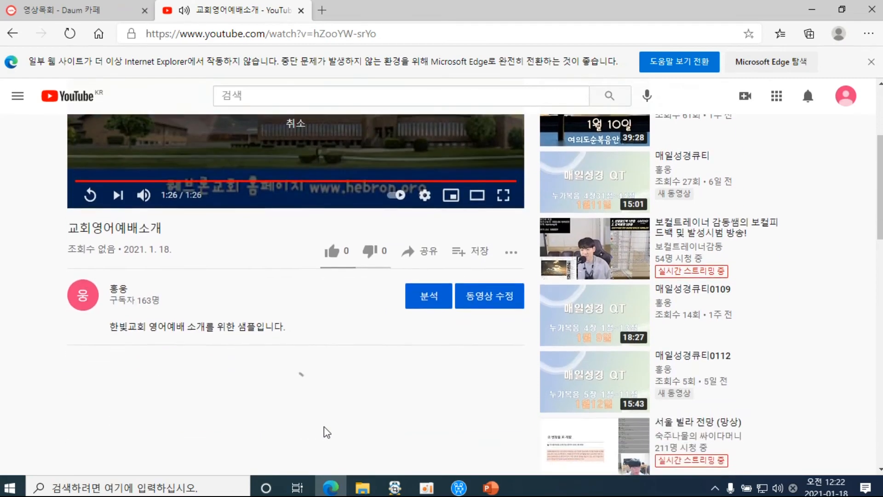
scroll(327, 431, "up", 3)
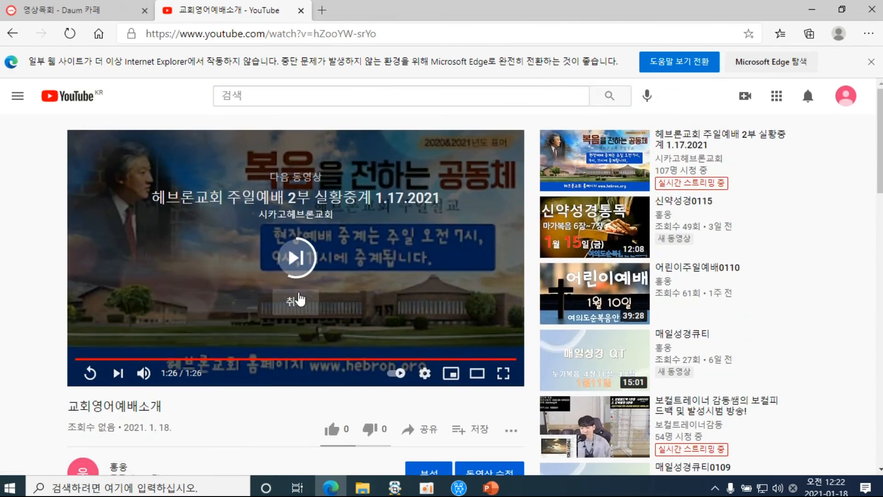
left_click(295, 301)
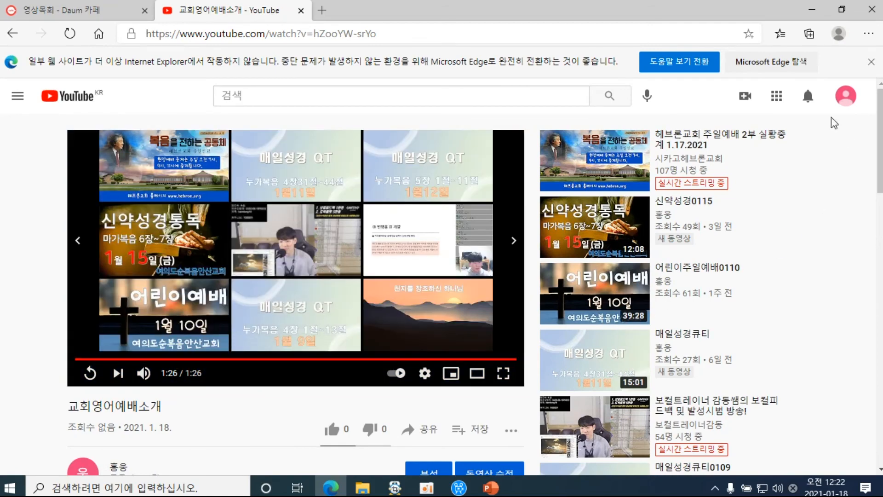
Minimize Edge, select the 한빛교회영어예배 and 연습 desktop files, and restore Movavi
left_click(812, 10)
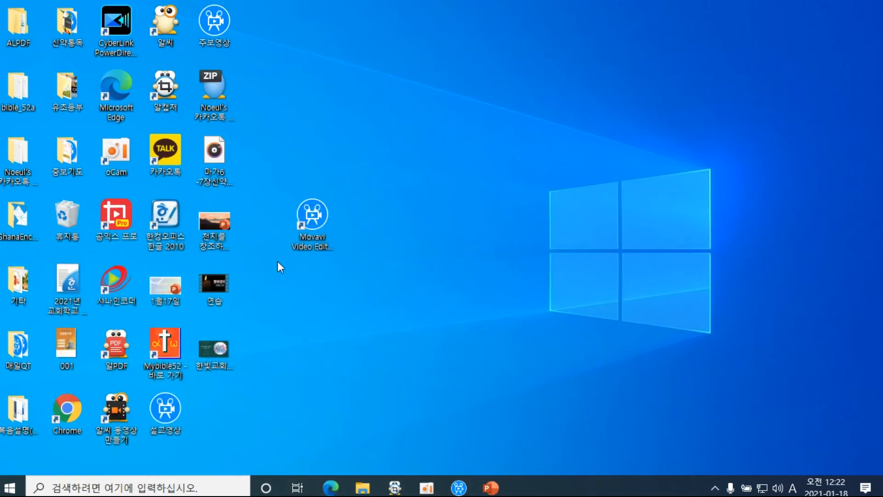
left_click(223, 354)
left_click(217, 300)
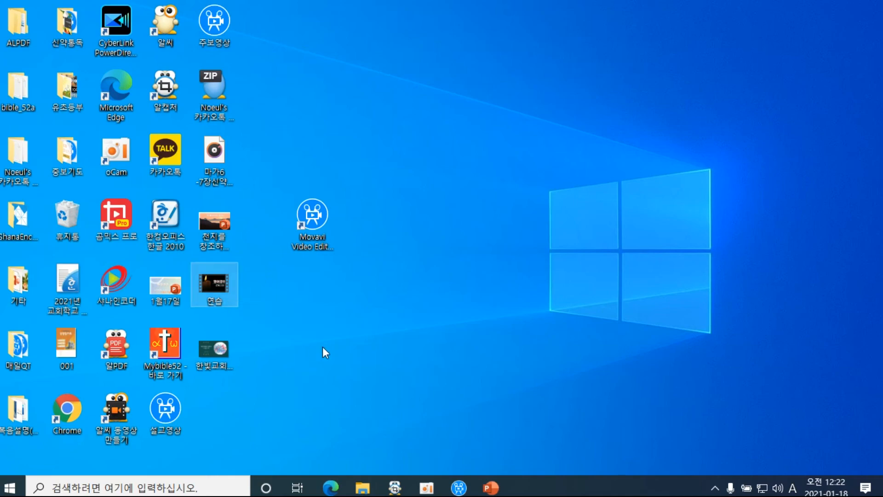
left_click(458, 488)
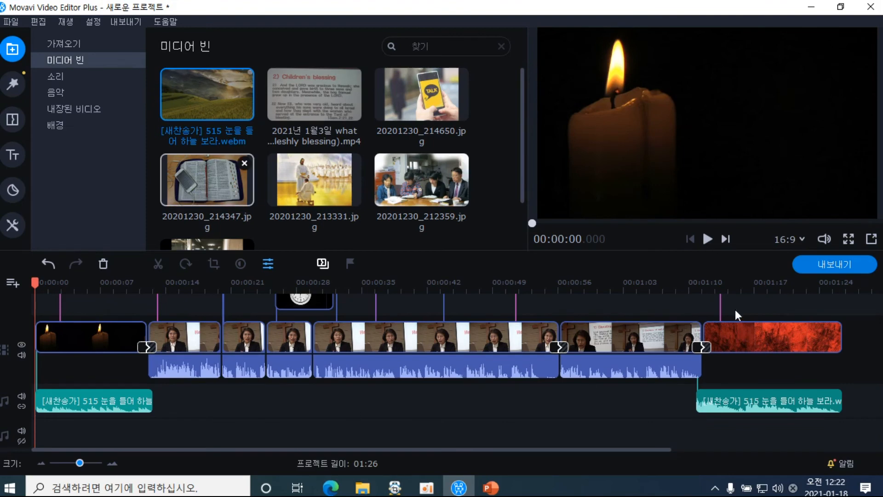
Save the editing project to the Desktop as 연습용, then close Movavi
left_click(12, 24)
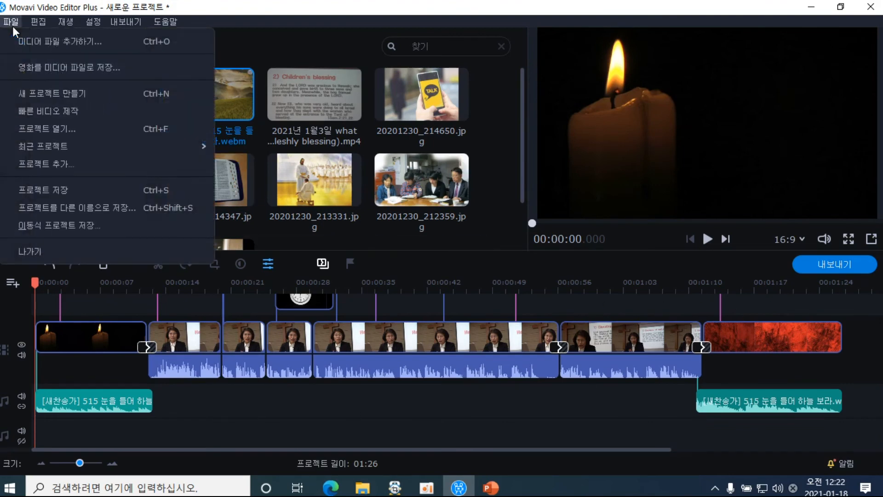
left_click(65, 190)
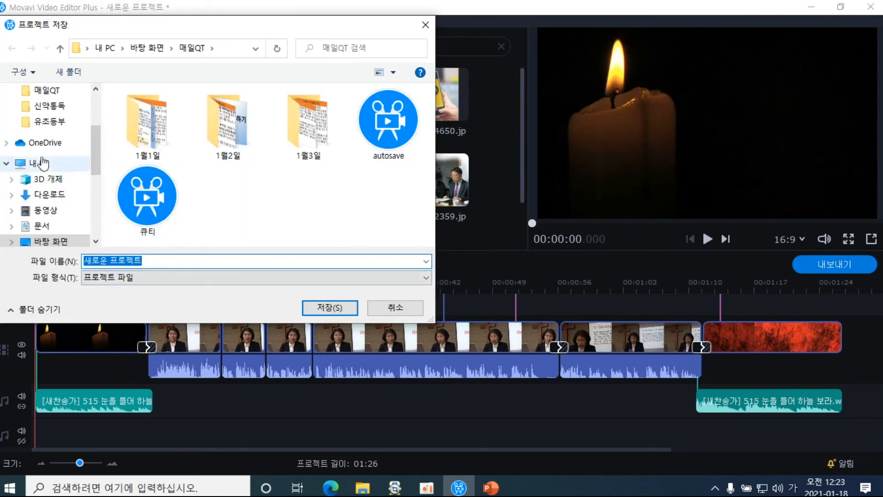
scroll(92, 153, "up", 3)
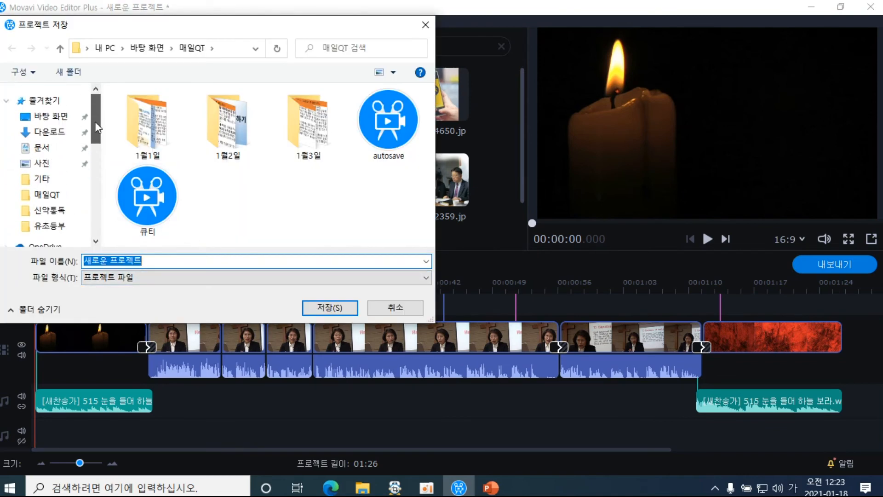
left_click(53, 122)
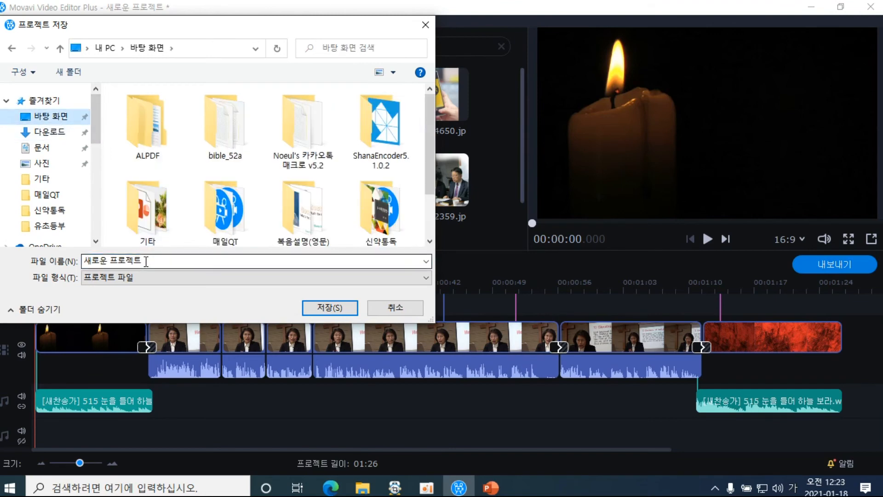
type("연습용")
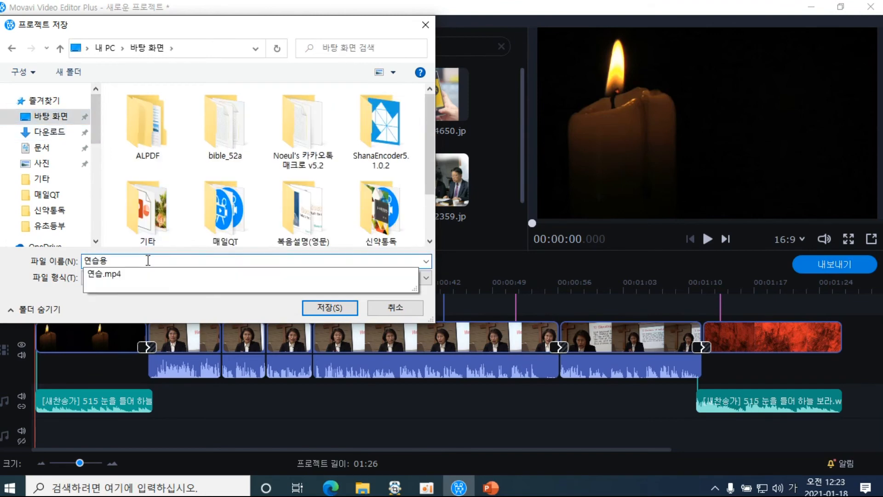
left_click(328, 307)
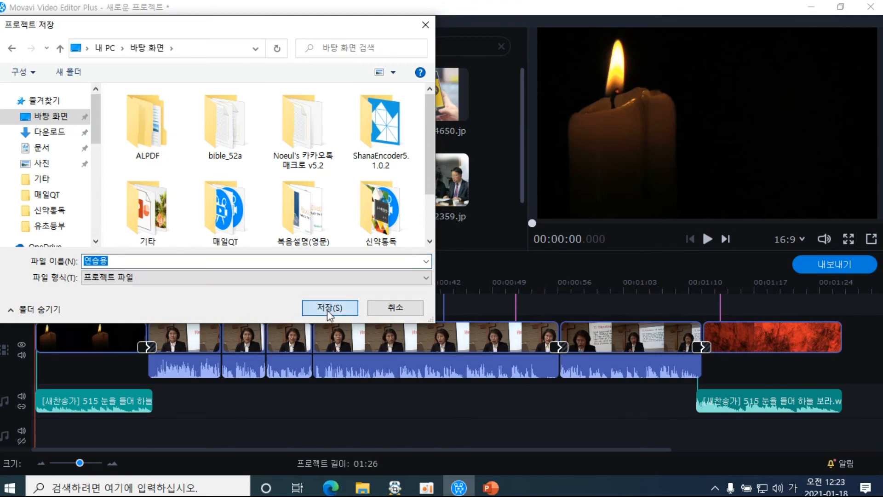
left_click(870, 14)
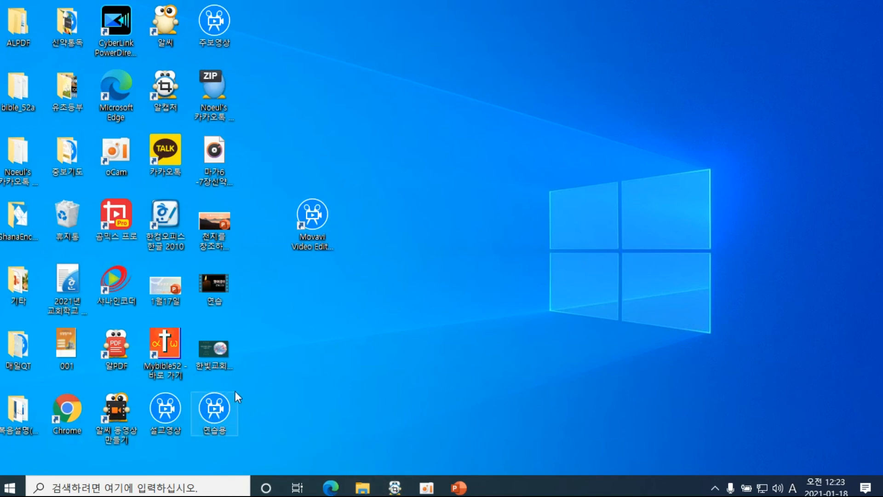
Reopen 연습용 from the desktop, dismiss the update notice, and move the playhead to 00:00:09.700
double_click(222, 417)
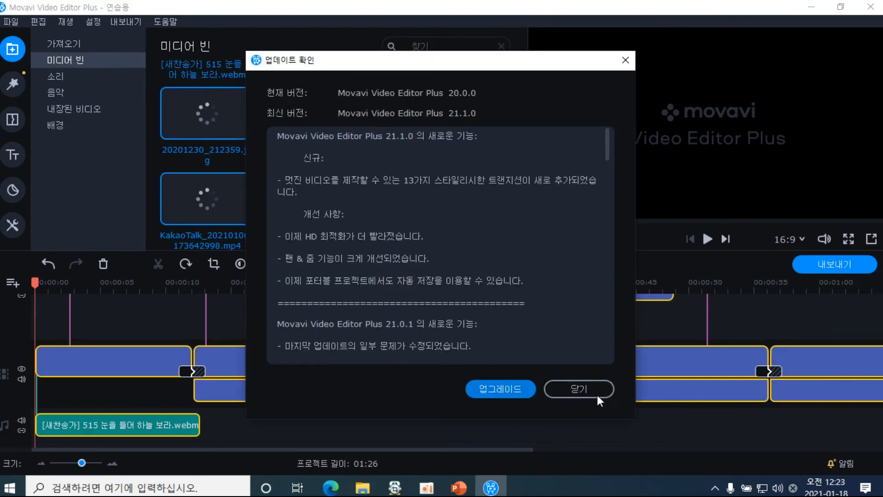
left_click(589, 393)
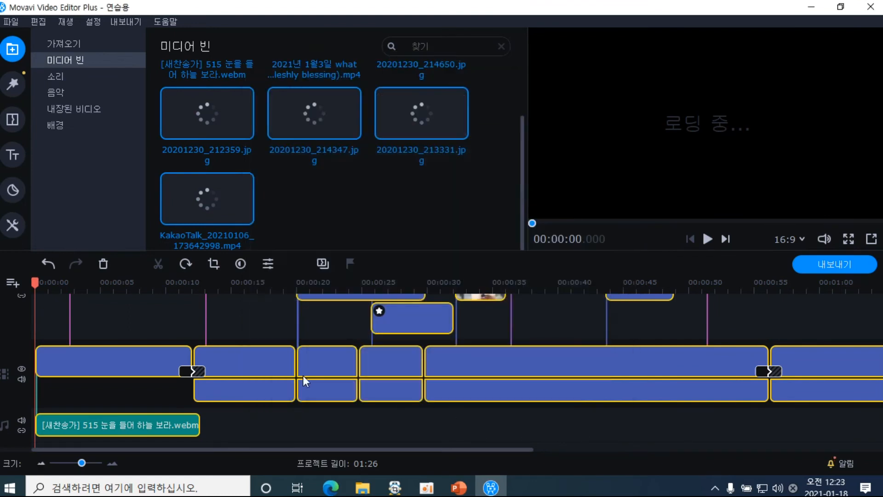
left_click(162, 283)
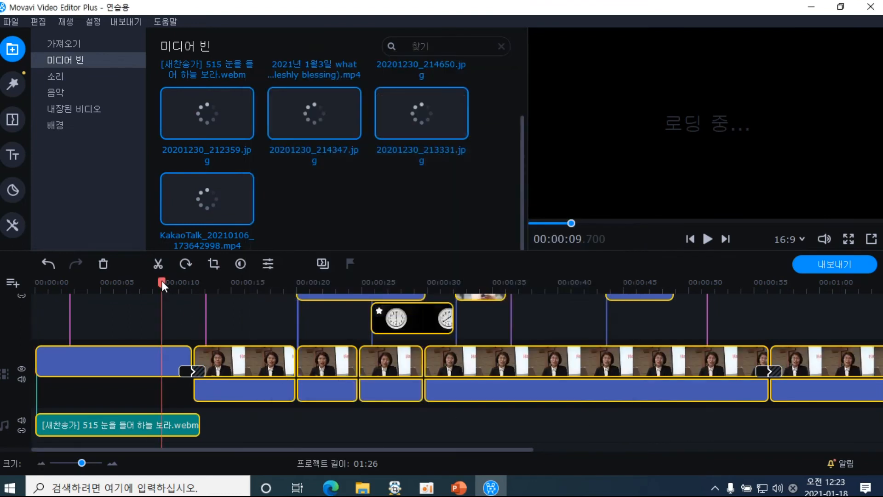